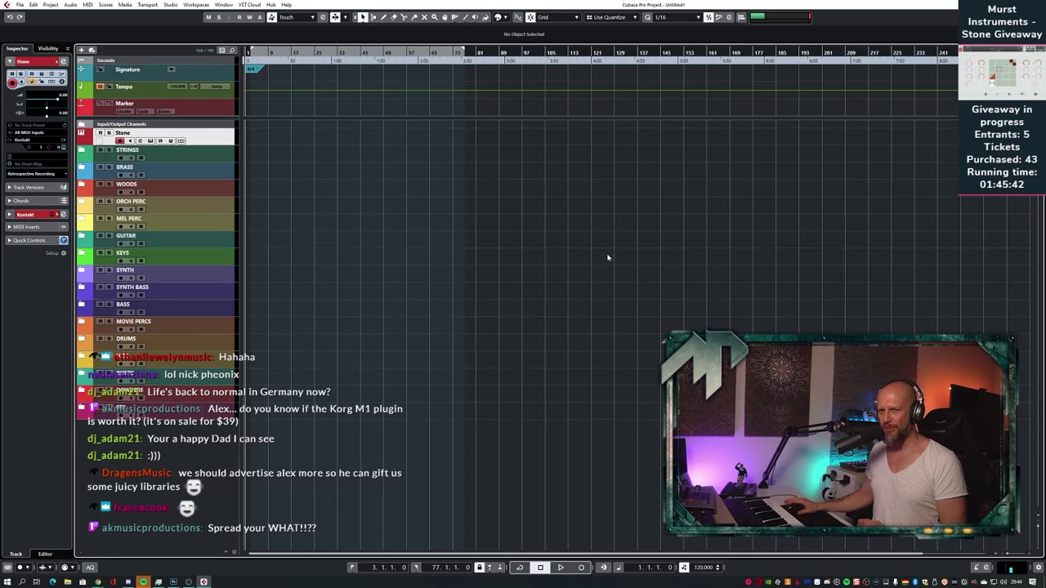
# - Select the MOVIE PERCS folder track
pyautogui.click(192, 330)
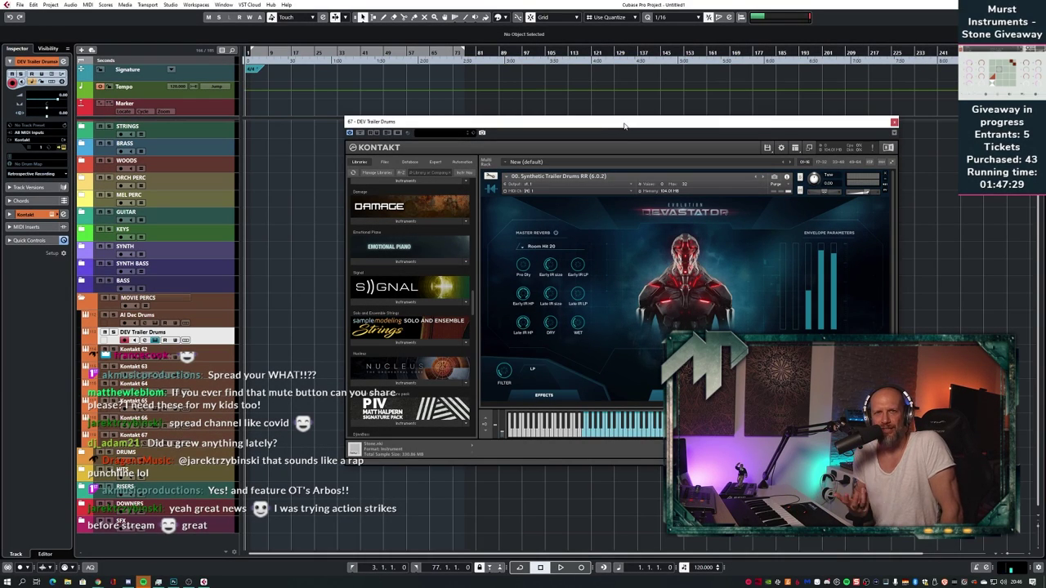
pyautogui.click(894, 122)
pyautogui.press('h')
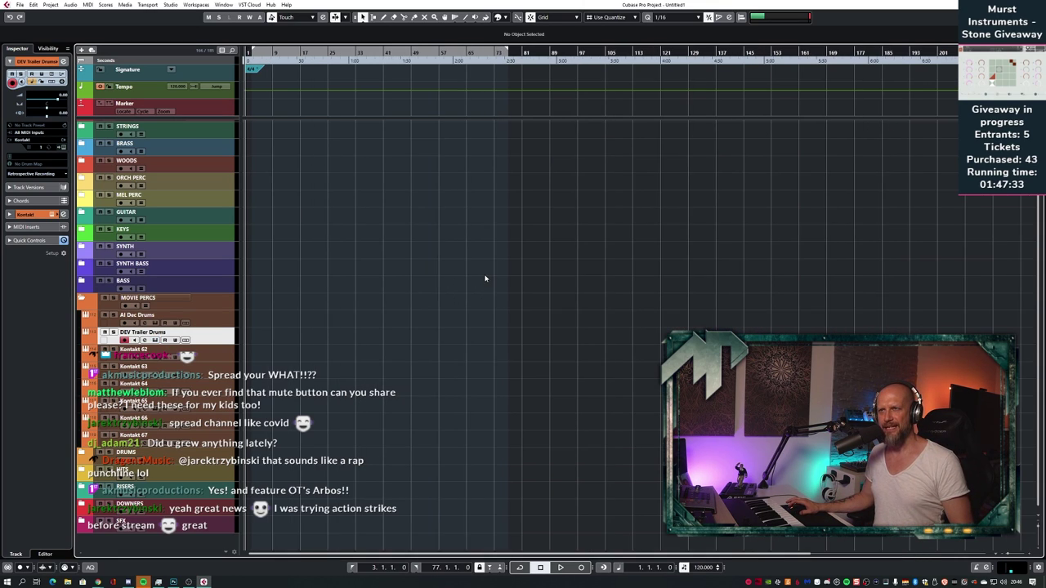
pyautogui.press('h')
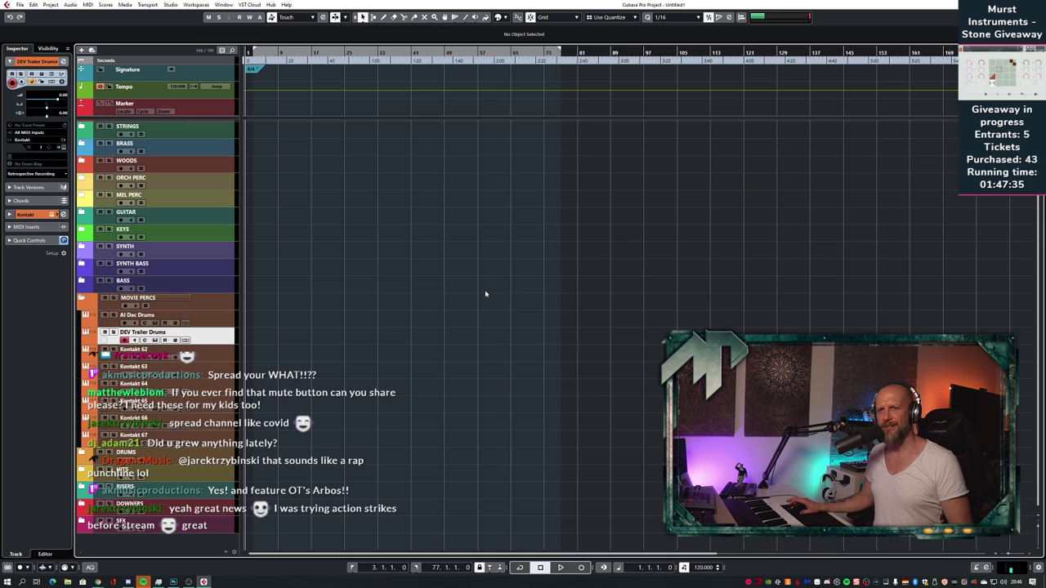
pyautogui.click(220, 326)
pyautogui.click(217, 340)
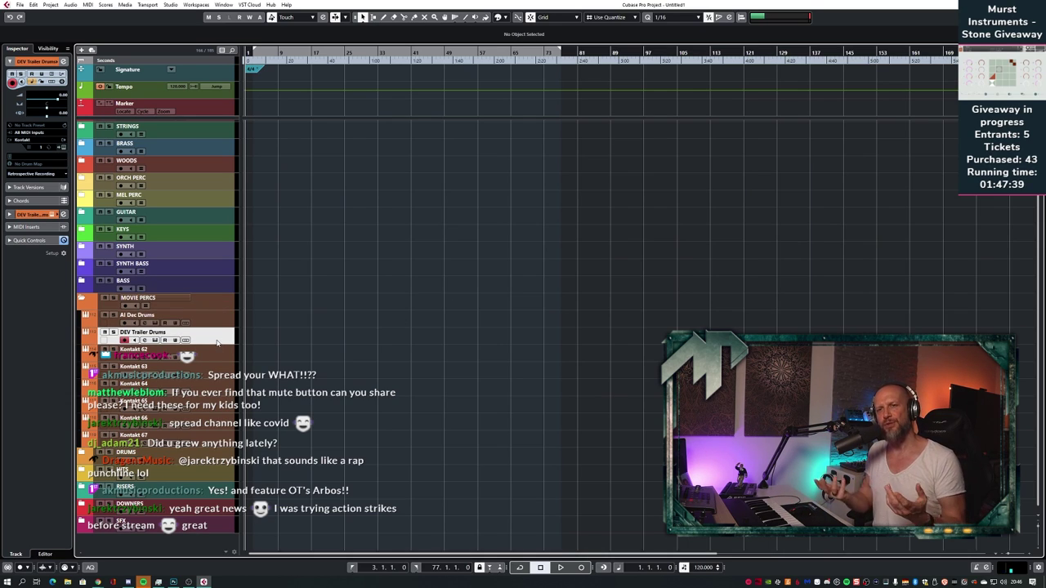
pyautogui.click(155, 340)
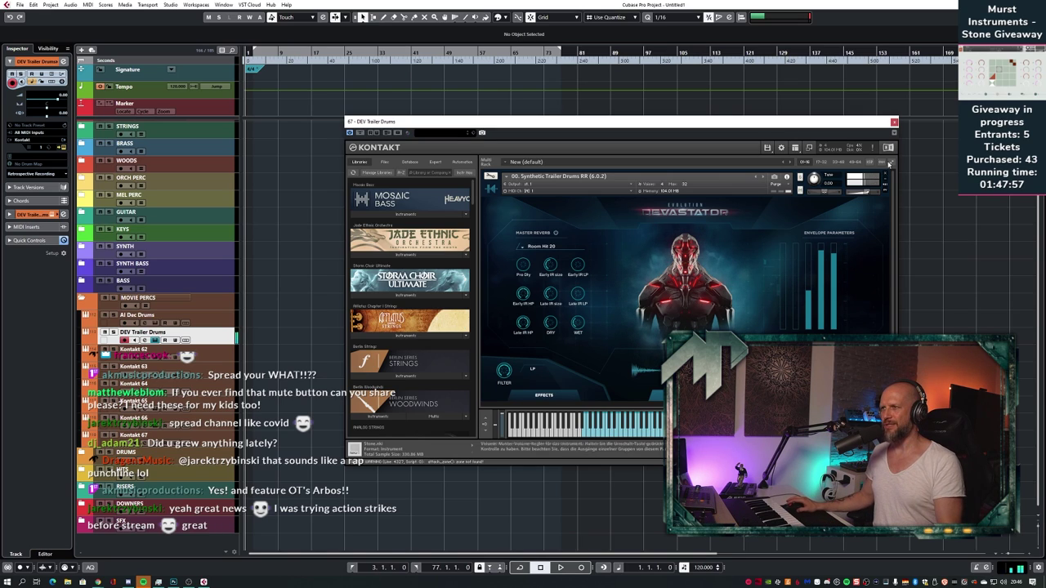
# - Close Kontakt, zoom into the timeline, and start recording the trailer drum part
pyautogui.click(894, 122)
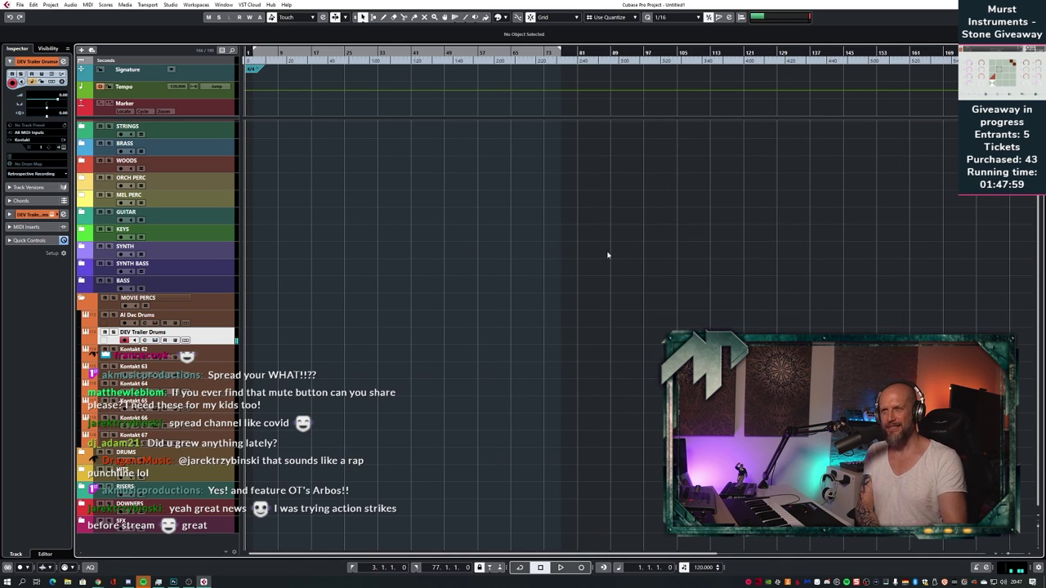
pyautogui.press('h')
pyautogui.press('h')
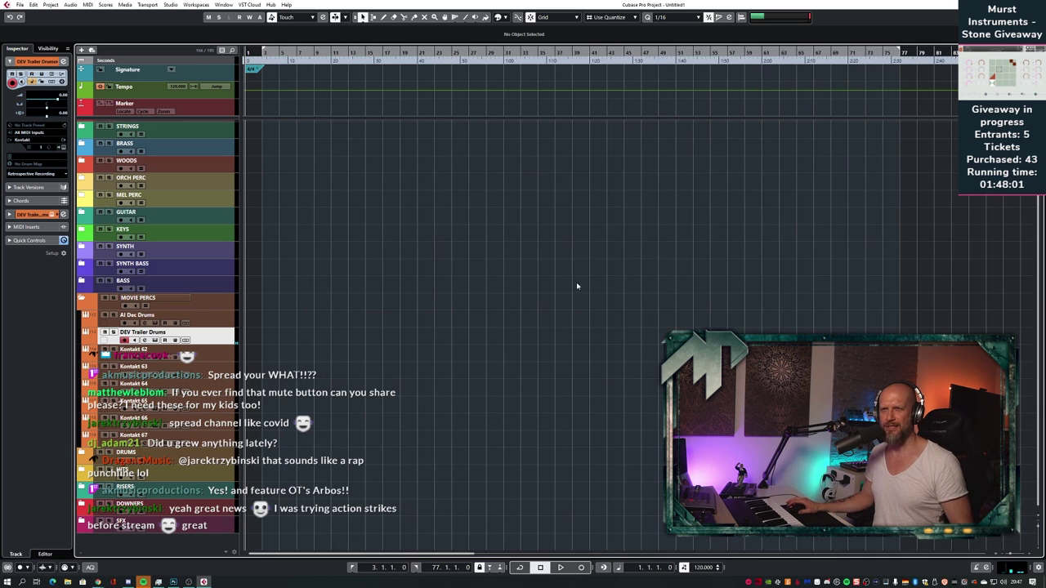
pyautogui.press('h')
pyautogui.press('KP_Multiply')
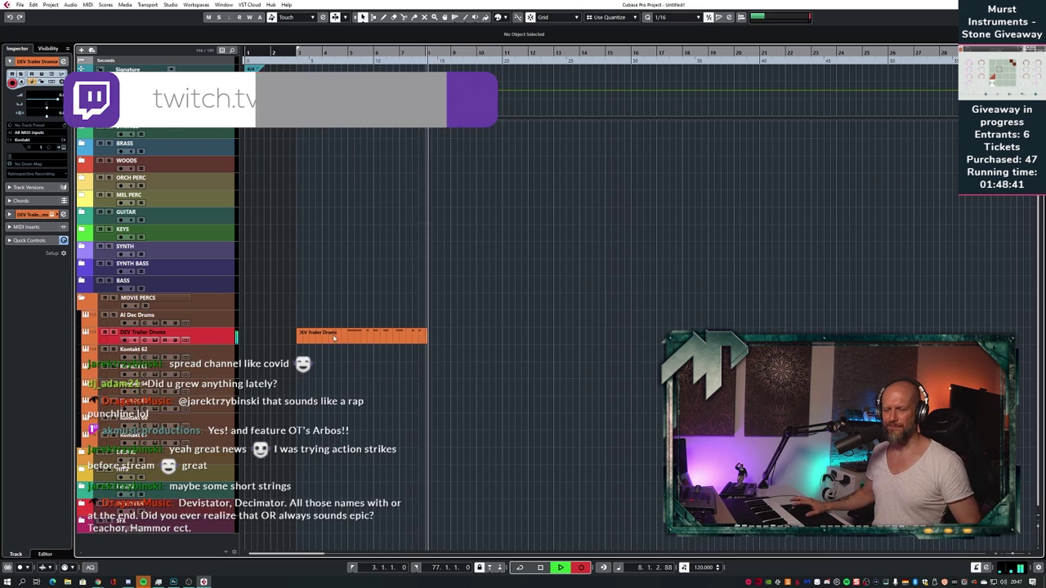
# - Stop recording, open the part in the Key Editor, and quantize the drum notes
pyautogui.press('space')
pyautogui.doubleClick(354, 337)
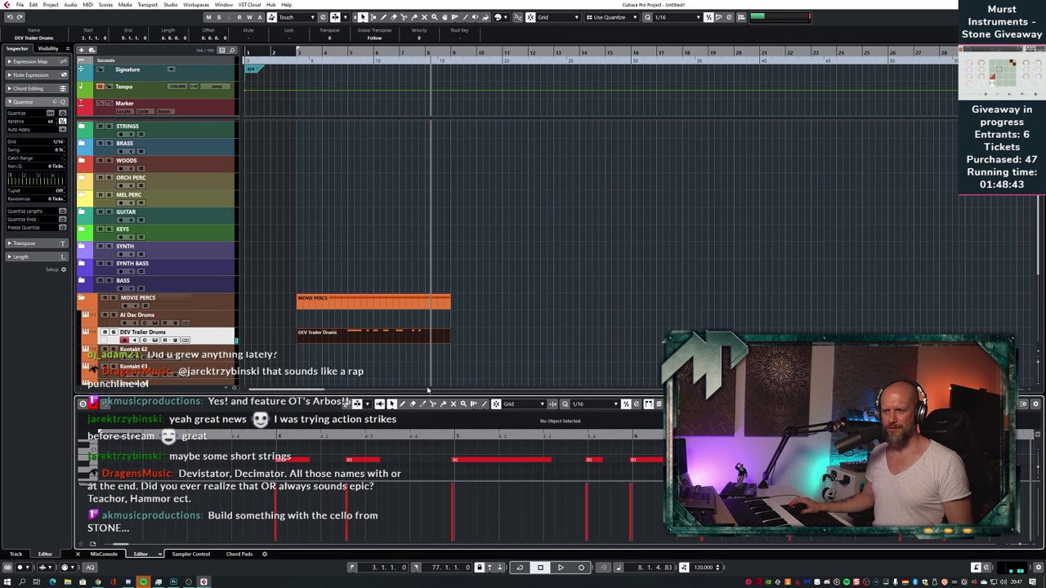
pyautogui.moveTo(435, 395); pyautogui.dragTo(435, 221)
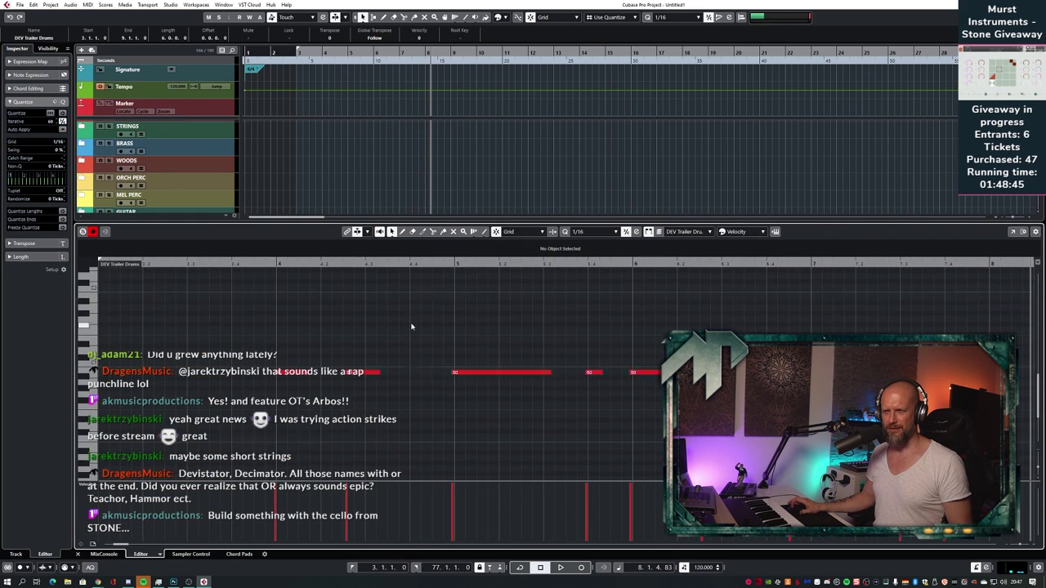
pyautogui.moveTo(258, 383); pyautogui.dragTo(547, 433)
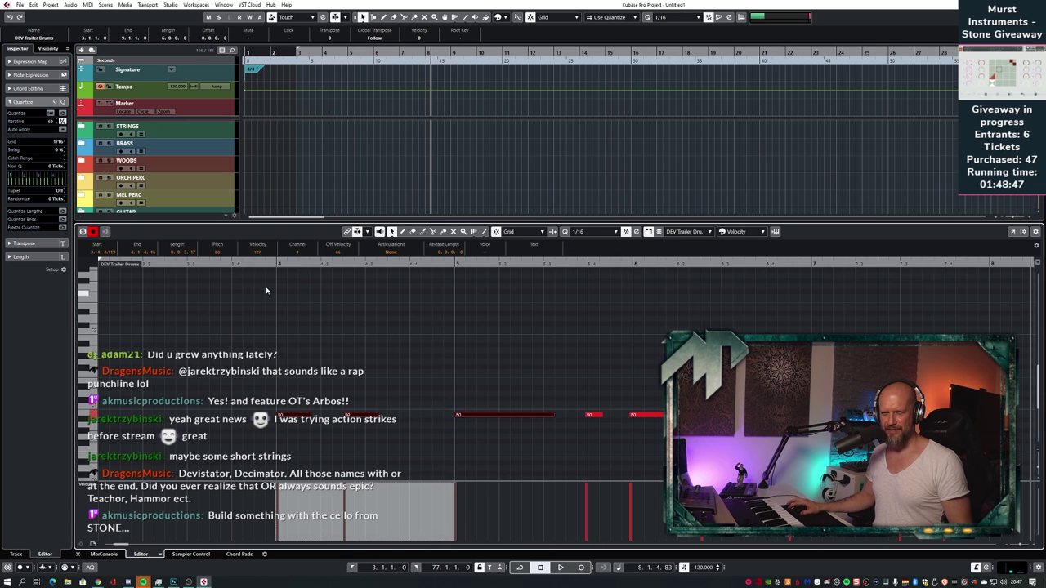
pyautogui.press('space')
pyautogui.moveTo(183, 445); pyautogui.dragTo(817, 331)
pyautogui.press('q')
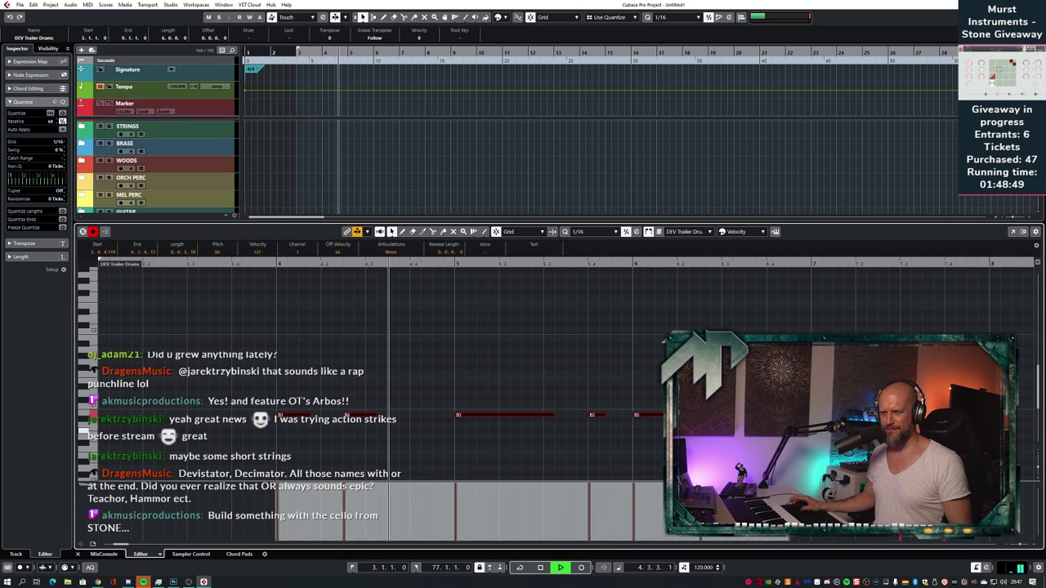
pyautogui.click(817, 335)
# - Move the stray B0 note to bar 7 and play back the edited notes
pyautogui.press('g')
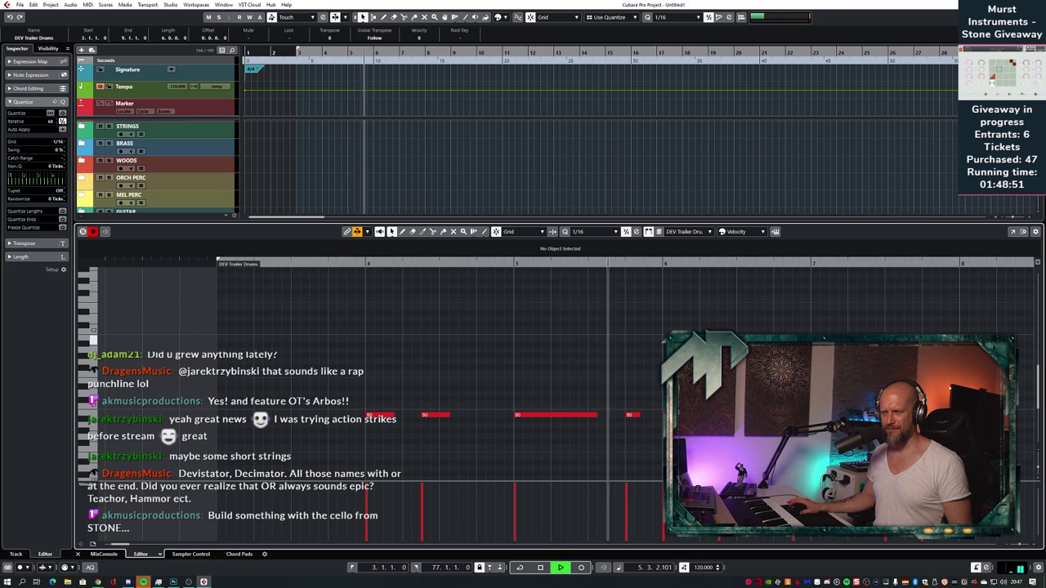
pyautogui.press('g')
pyautogui.press('space')
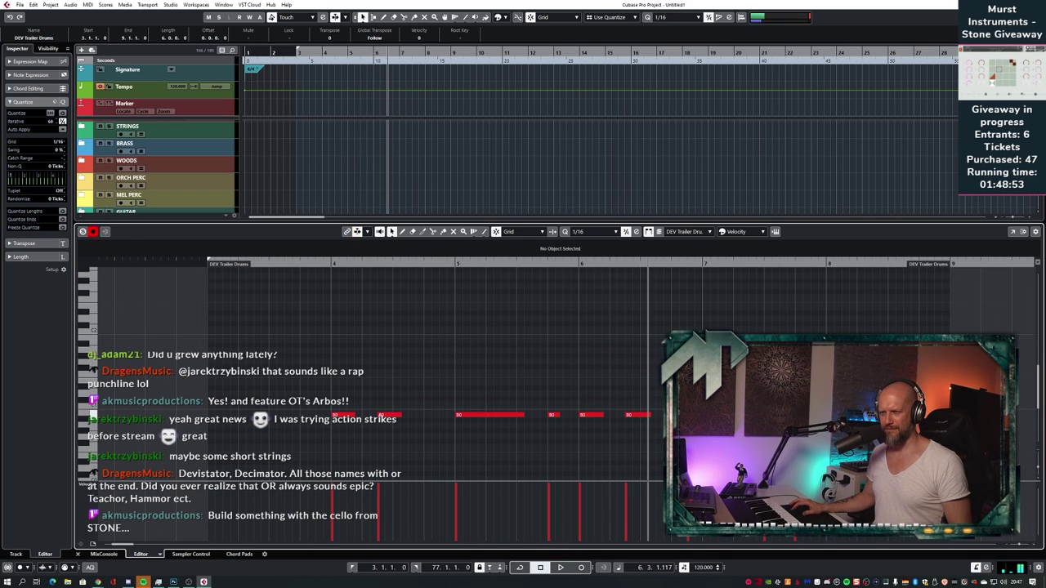
pyautogui.moveTo(693, 415); pyautogui.dragTo(708, 415)
pyautogui.click(432, 279)
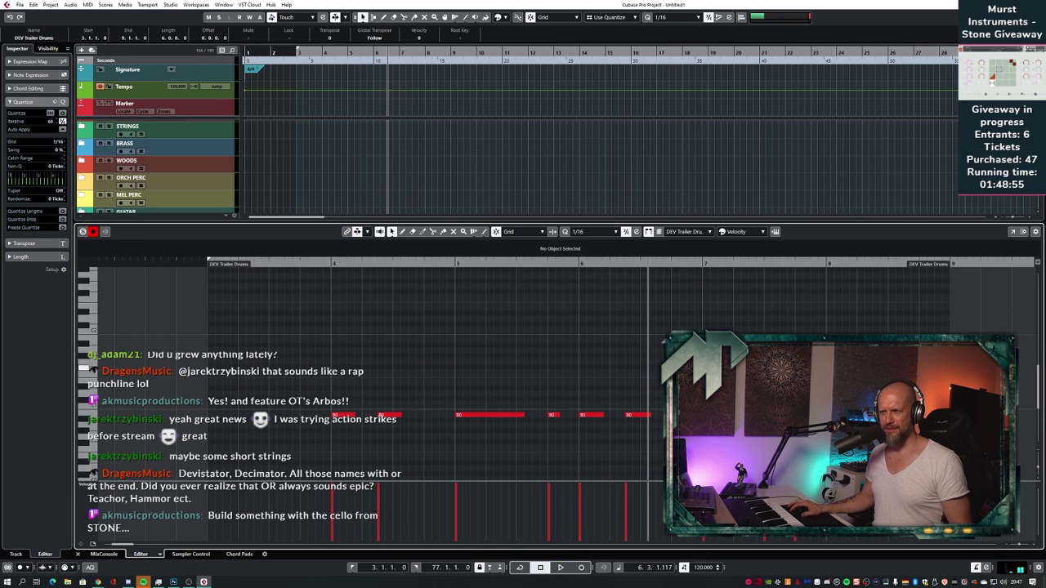
pyautogui.moveTo(695, 370); pyautogui.dragTo(805, 420)
pyautogui.press('space')
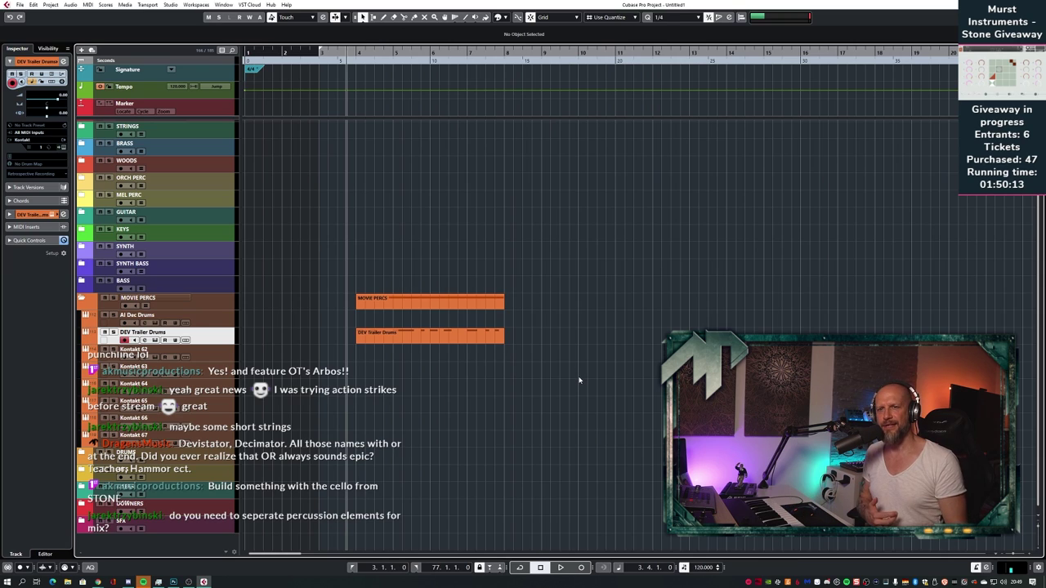
# - Enlarge the DEV Trailer Drums track, audition it, and Alt-copy the part to bars 8–12
pyautogui.press('h')
pyautogui.hscroll(2, 560, 357)
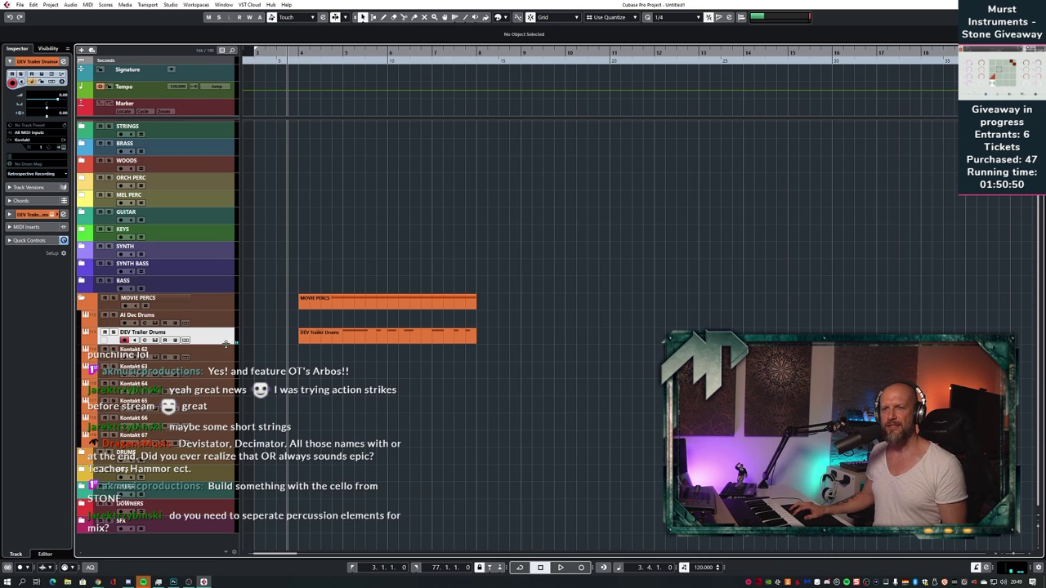
pyautogui.moveTo(227, 343); pyautogui.dragTo(228, 360)
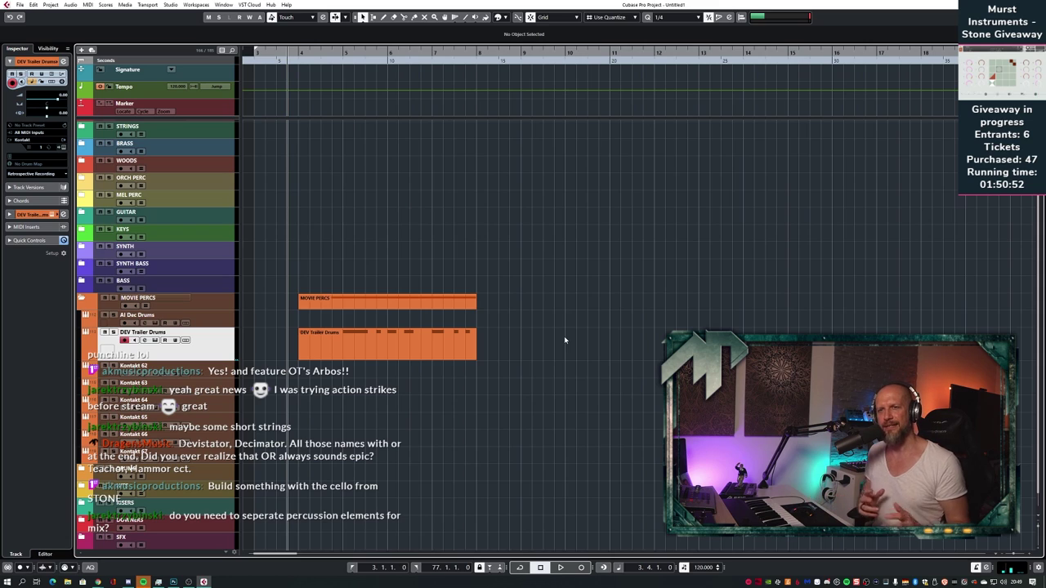
pyautogui.press('space')
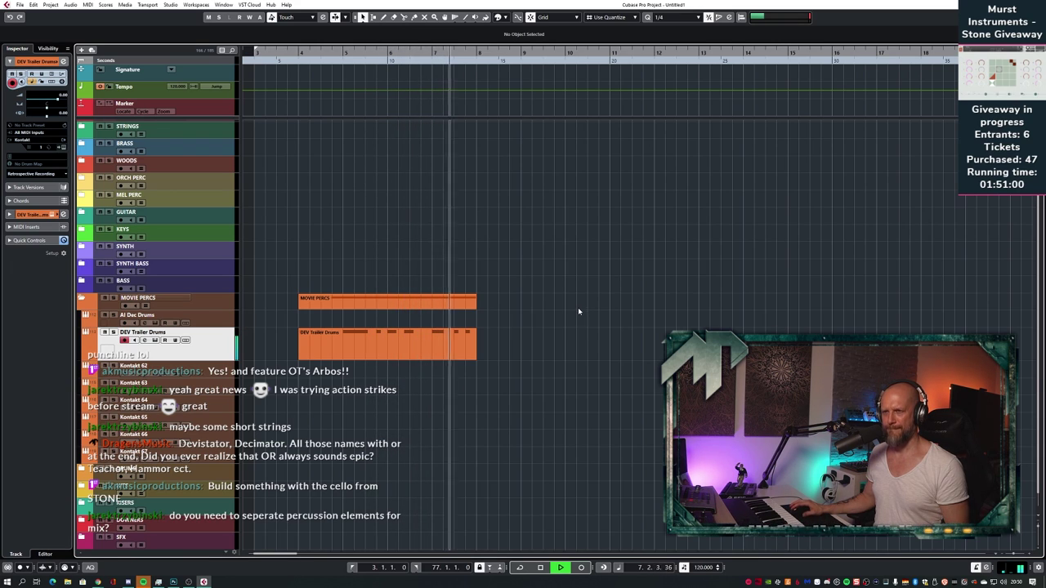
pyautogui.press('space')
pyautogui.moveTo(360, 353); pyautogui.dragTo(534, 352)
# - Glue the two drum parts together and inspect the merged notes, including the B0 note
pyautogui.press('4')
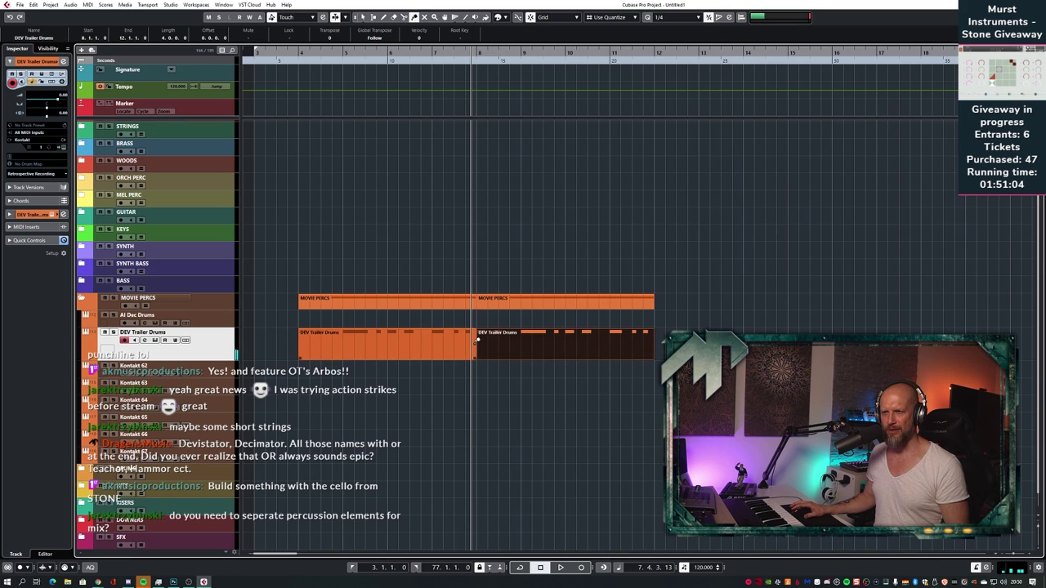
pyautogui.click(450, 338)
pyautogui.press('1')
pyautogui.doubleClick(548, 346)
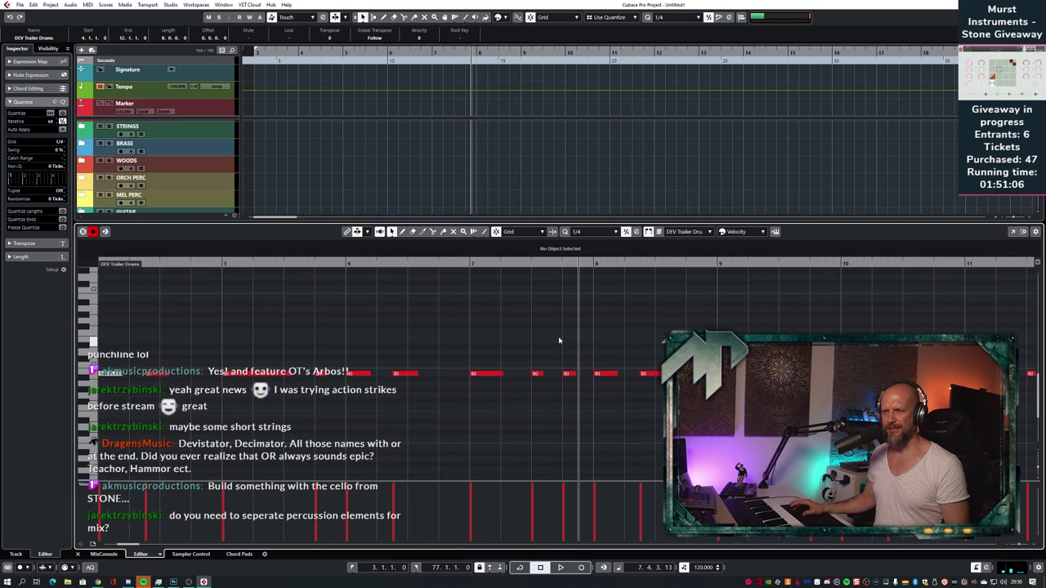
pyautogui.press('g')
pyautogui.moveTo(238, 344); pyautogui.dragTo(686, 404)
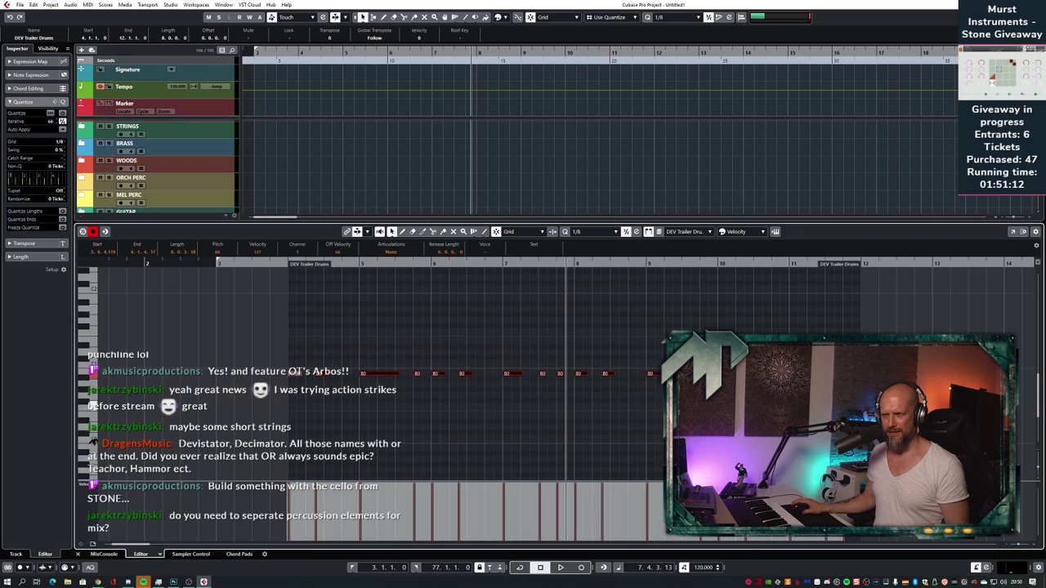
pyautogui.click(325, 306)
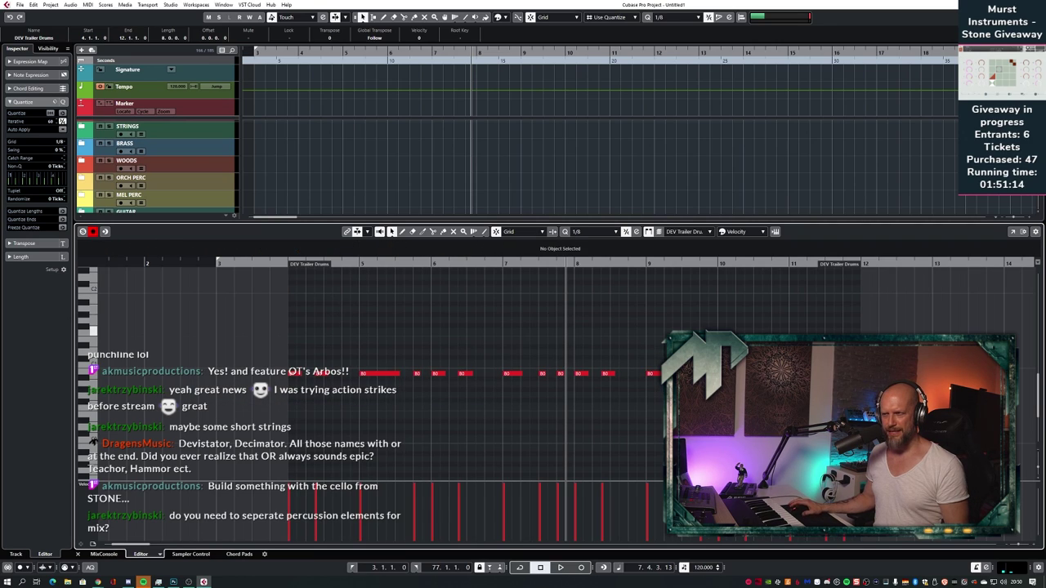
pyautogui.click(830, 374)
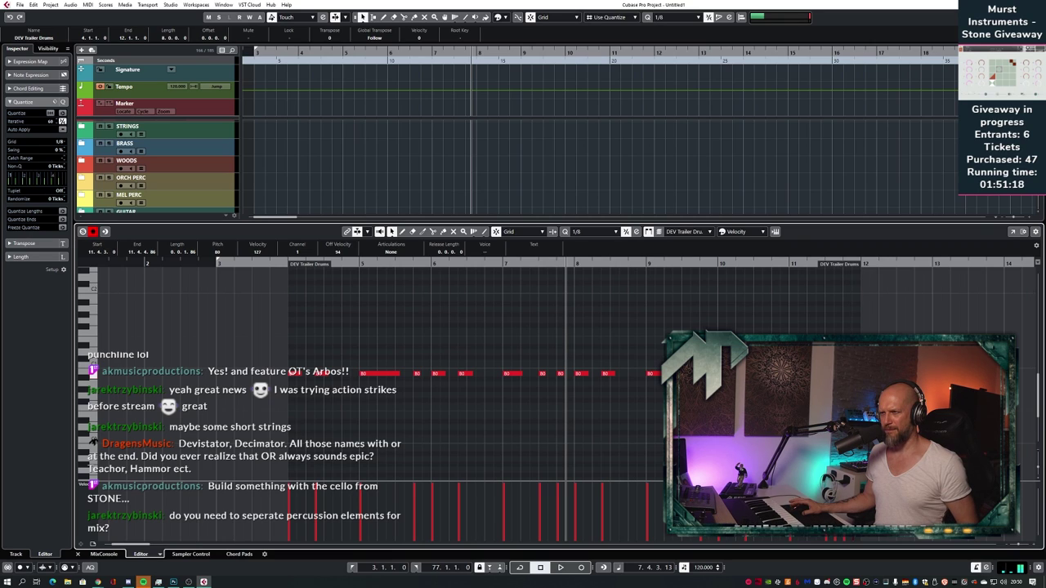
pyautogui.click(357, 289)
# - Play the eight-bar drum part from bar 4, then close the Key Editor
pyautogui.keyDown('ctrl'); pyautogui.click(287, 267); pyautogui.keyUp('ctrl')
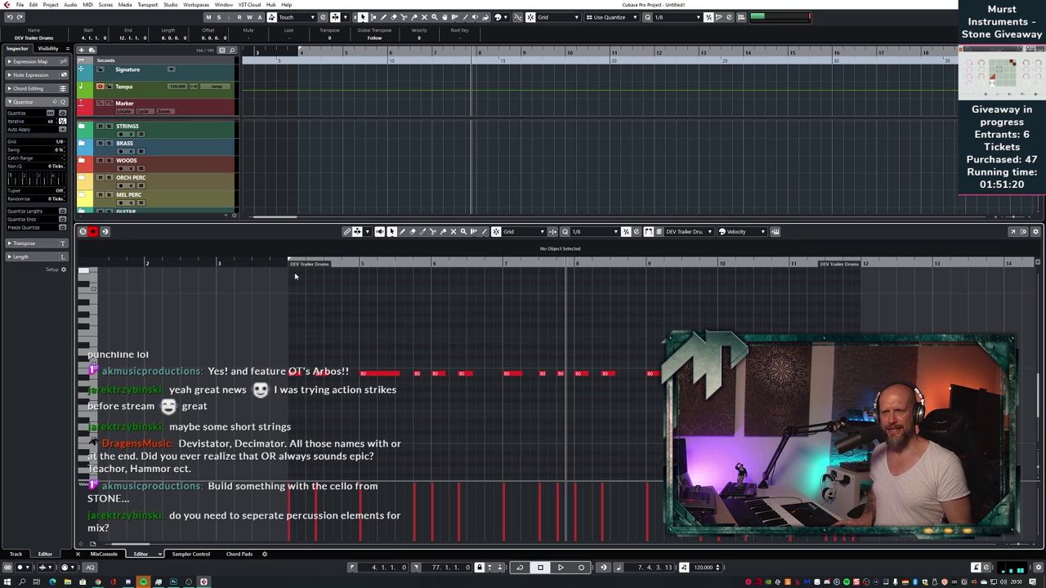
pyautogui.press('1')
pyautogui.press('space')
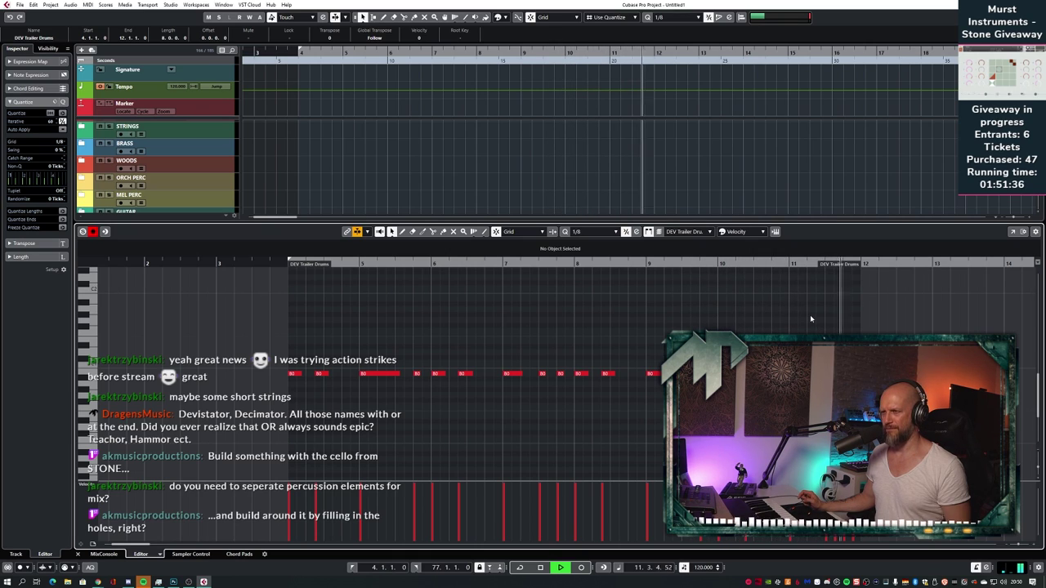
pyautogui.press('space')
pyautogui.hotkey('ctrl', 'e')
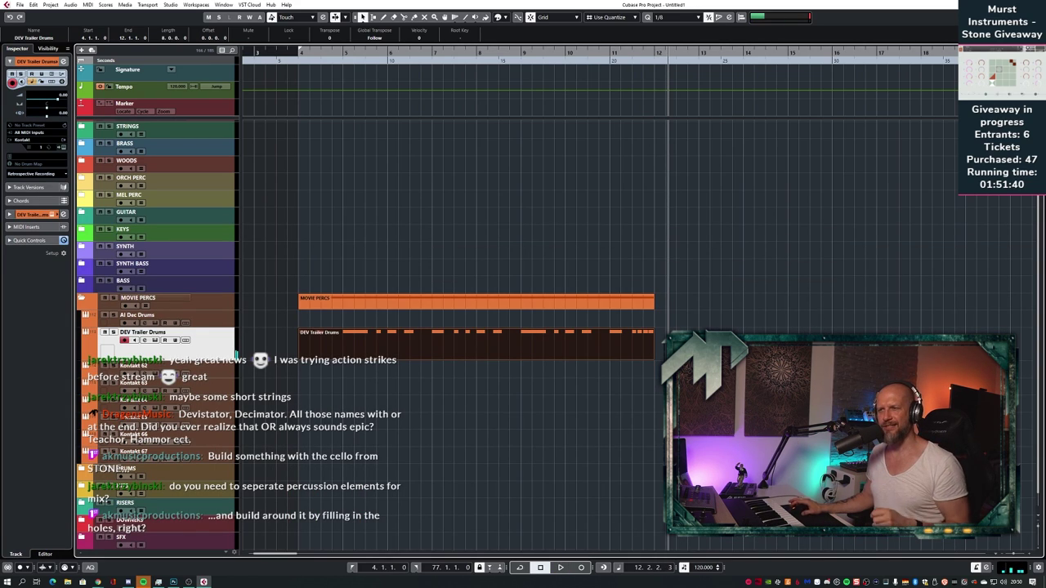
# - Deselect the drum part, adjust the arrange view, and select the AI Dec Drums track
pyautogui.hotkey('ctrl', 'shift', 'a')
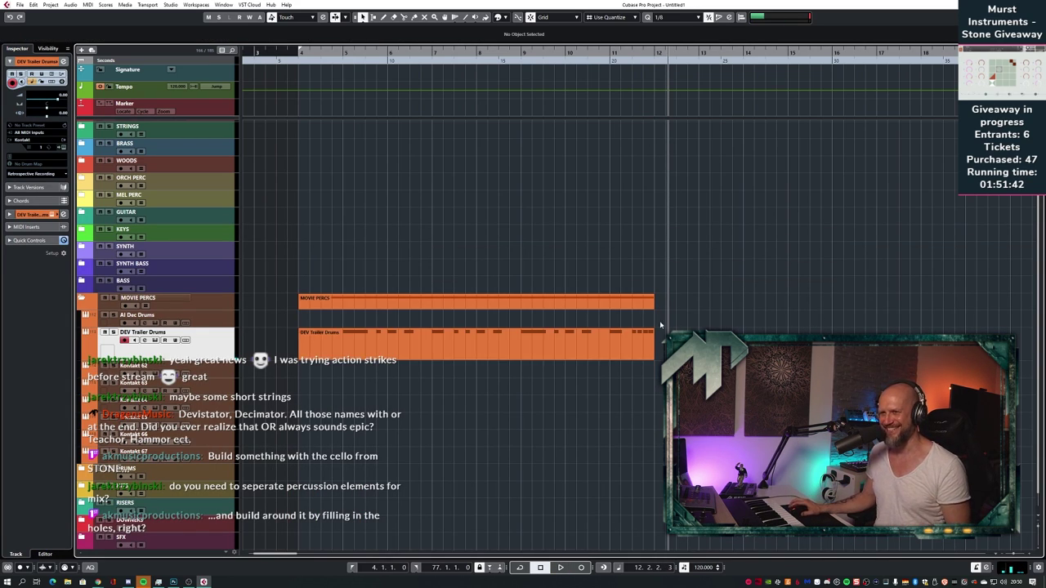
pyautogui.press('h')
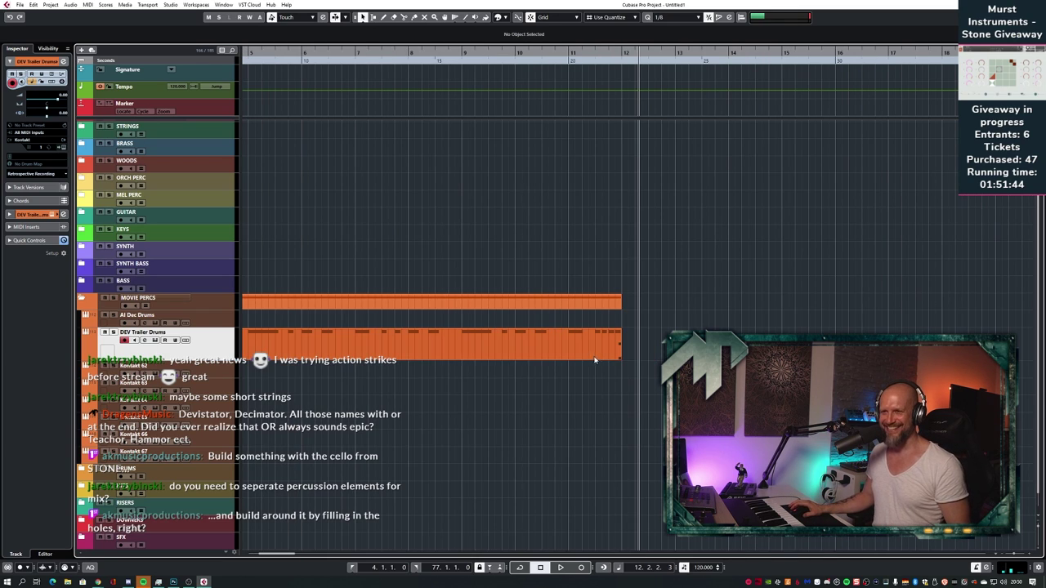
pyautogui.hscroll(-3, 585, 376)
pyautogui.hscroll(2, 485, 381)
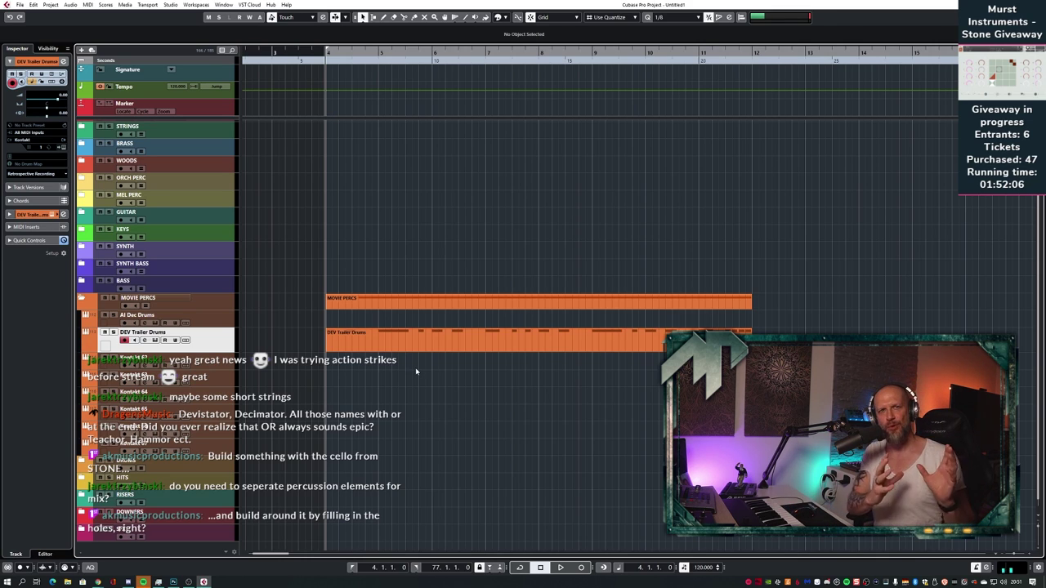
pyautogui.press('Up')
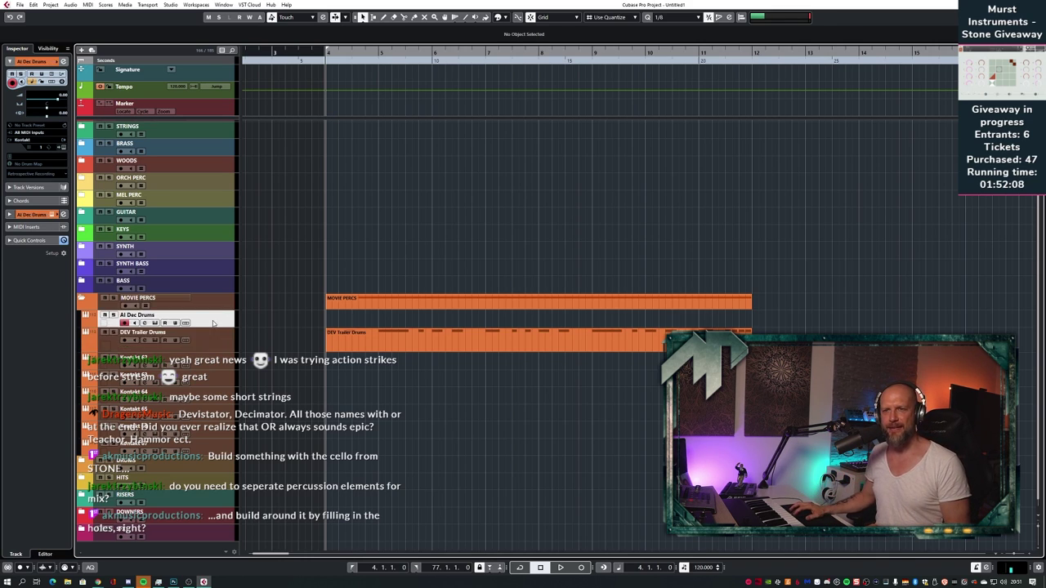
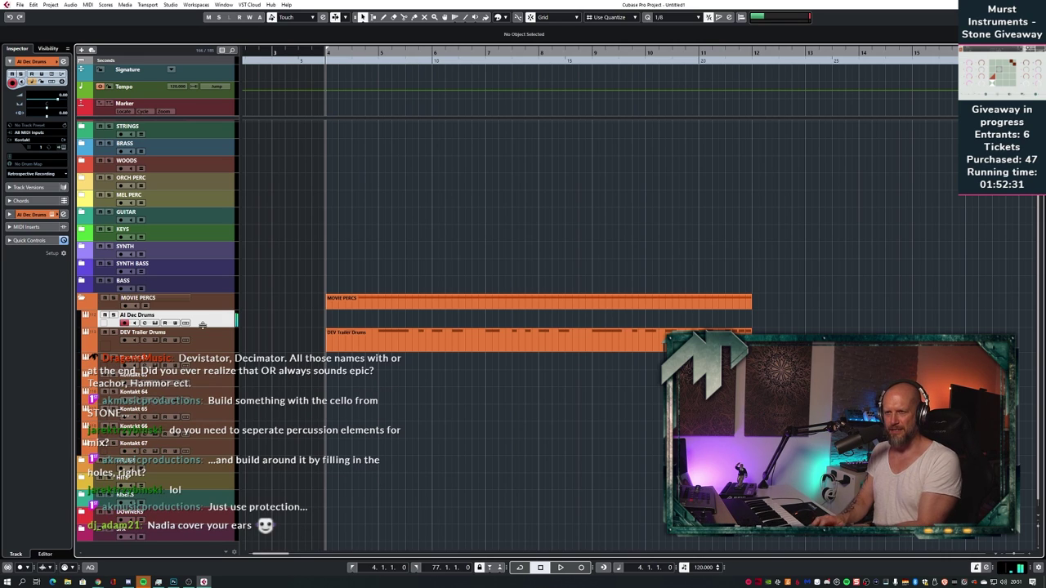
# - Play the passage and retro-record it as an AI Dec Drums part across bars 3–12, then open it
pyautogui.press('space')
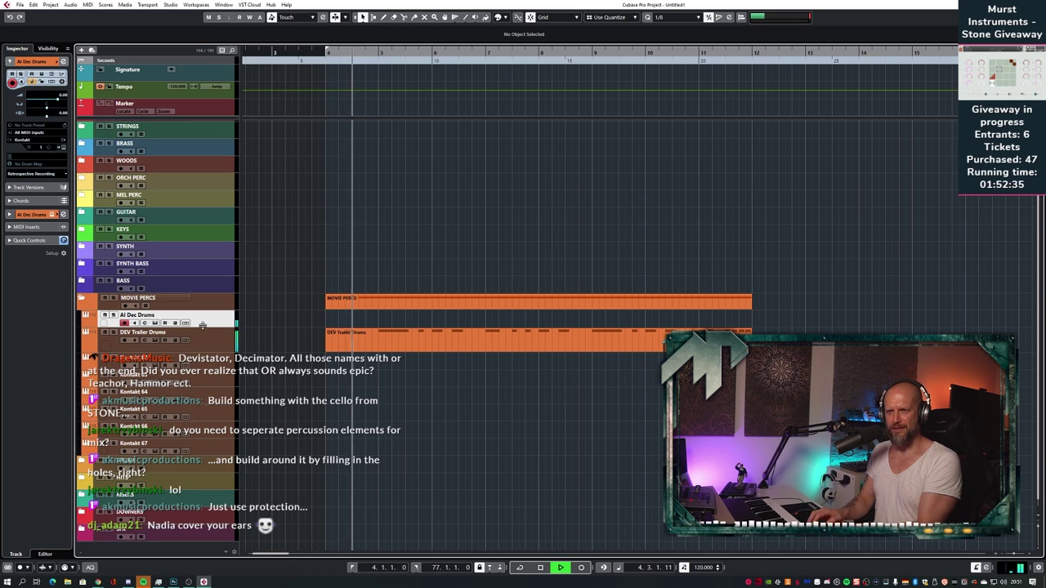
pyautogui.press('space')
pyautogui.press('KP_Subtract')
pyautogui.press('space')
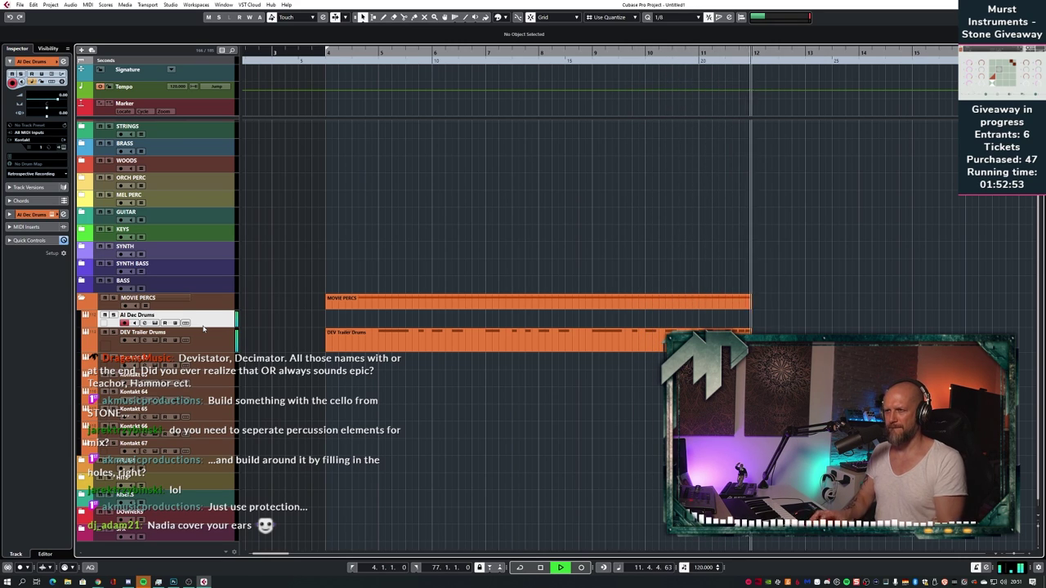
pyautogui.press('shift+KP_Multiply')
pyautogui.press('space')
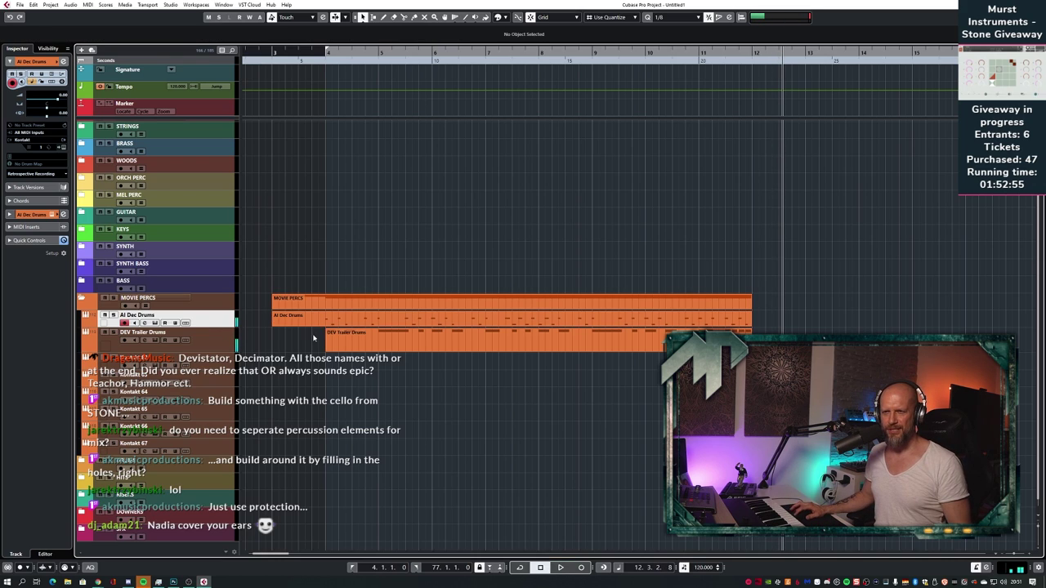
pyautogui.doubleClick(360, 318)
# - Fit the AI Dec Drums notes in the Key Editor, select them all, and play from bar 4
pyautogui.hotkey('shift', 'f')
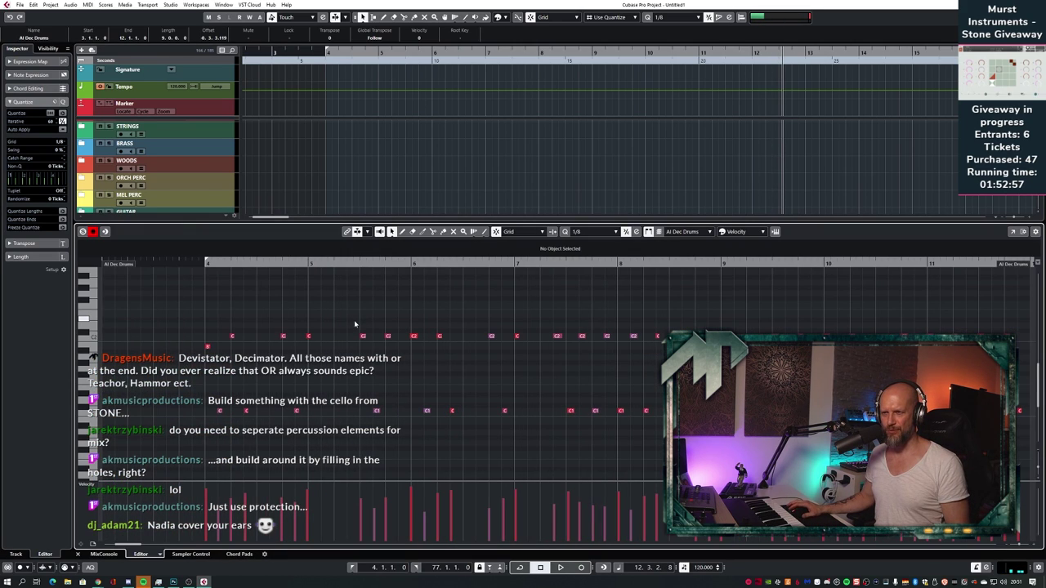
pyautogui.hotkey('ctrl', 'a')
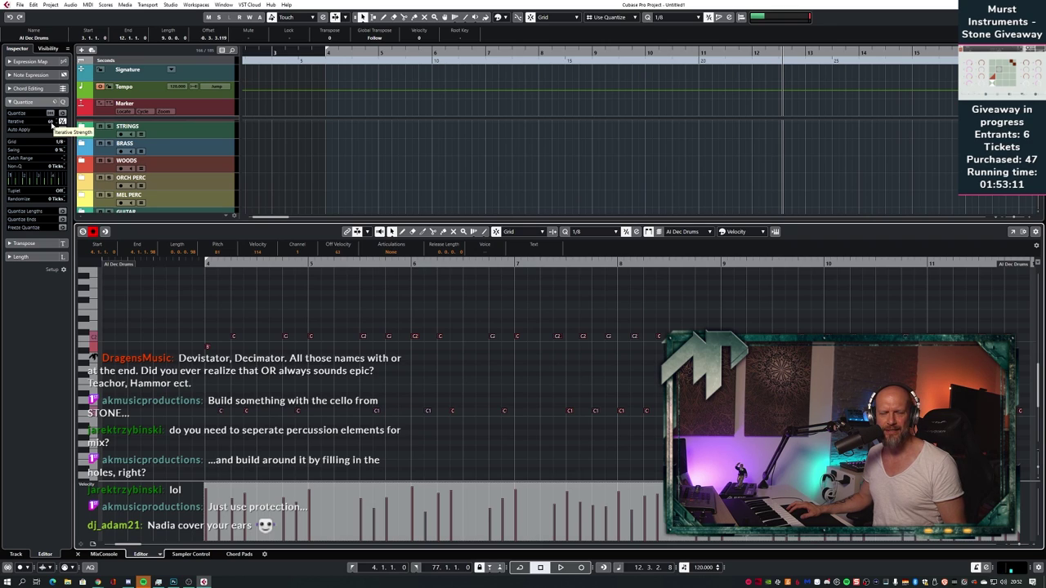
pyautogui.moveTo(152, 291); pyautogui.dragTo(1018, 446)
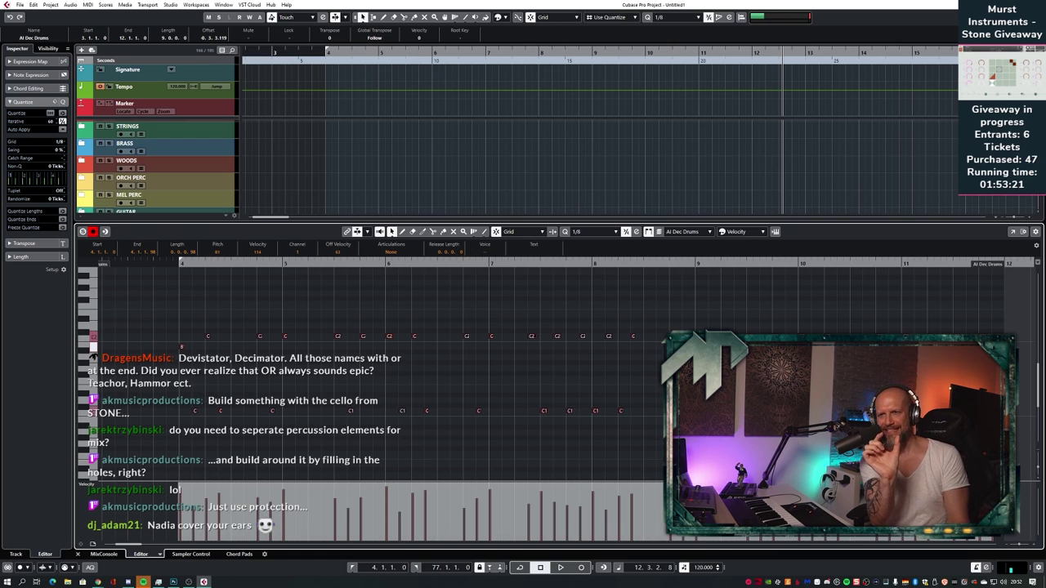
pyautogui.click(433, 302)
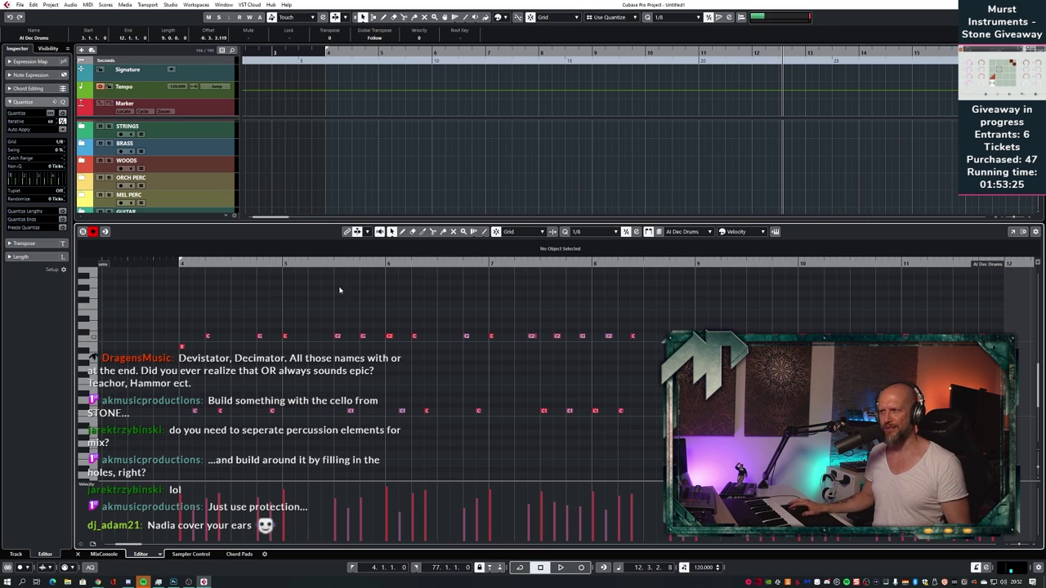
pyautogui.moveTo(175, 313); pyautogui.dragTo(1008, 441)
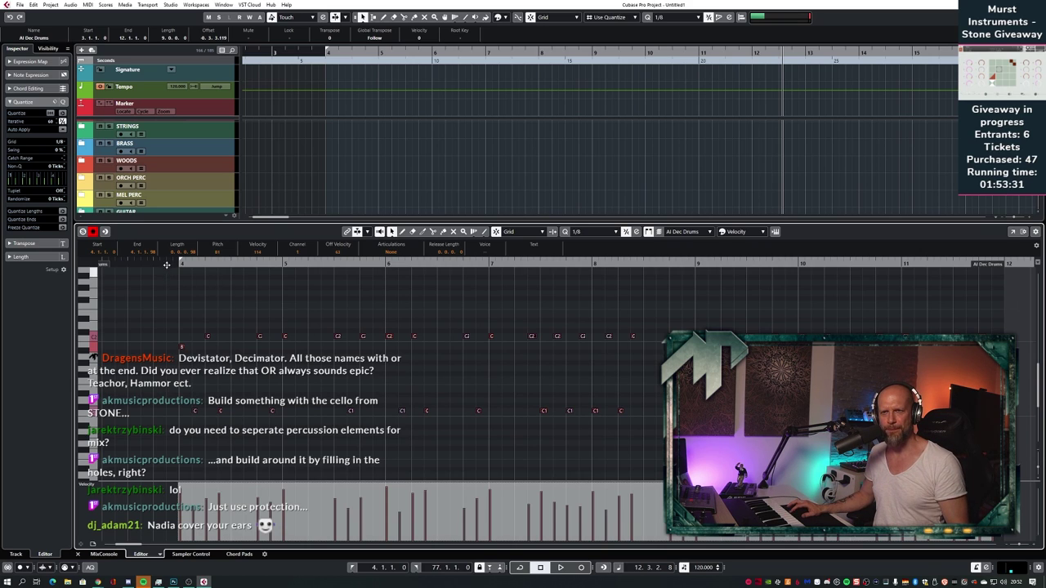
pyautogui.press('space')
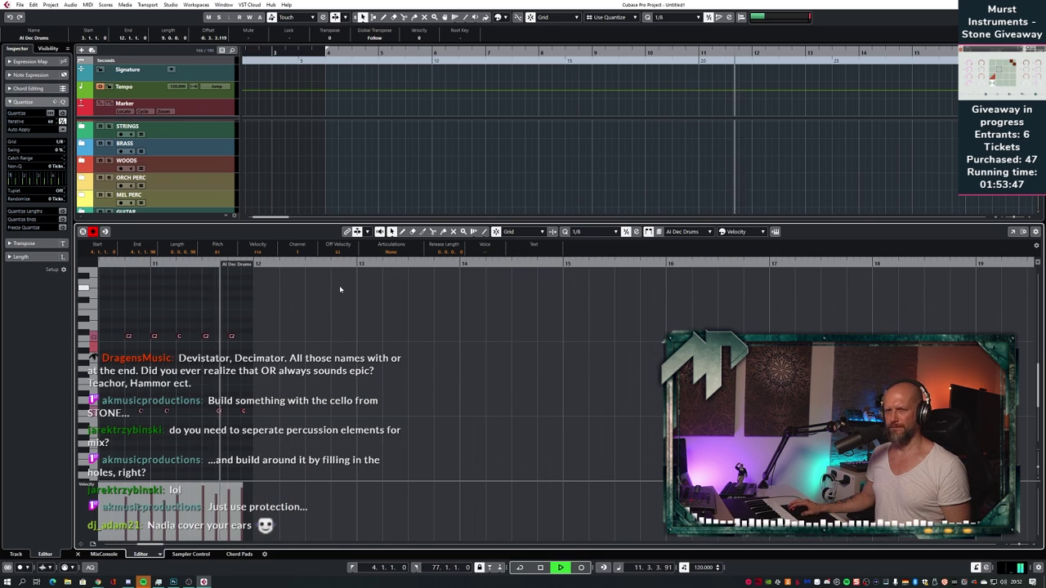
# - Zoom to bars 9–11, audition the last bar, and move the C2 hit at 11.4 down to C1
pyautogui.press('space')
pyautogui.press('h')
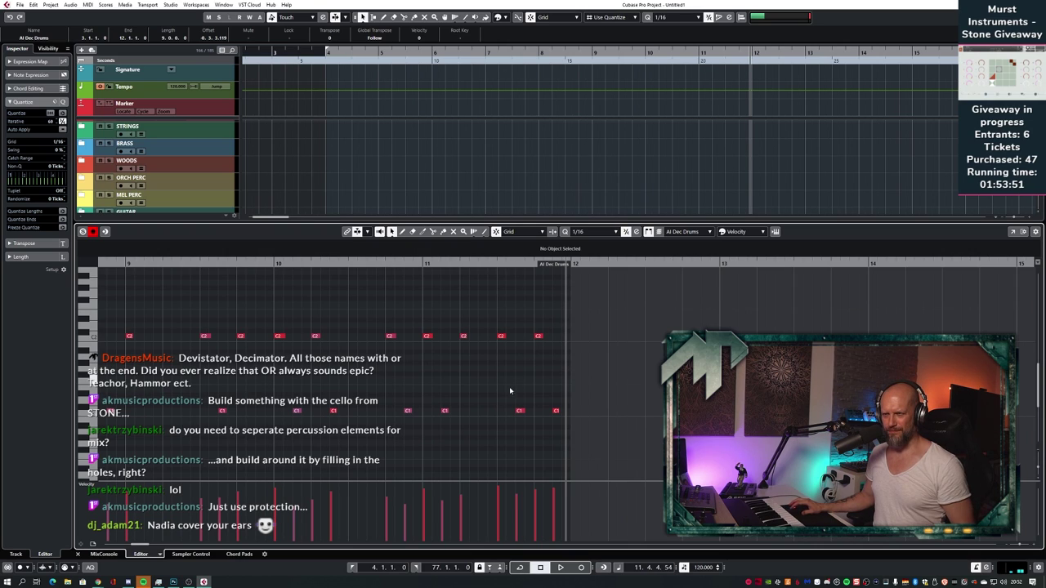
pyautogui.click(496, 264)
pyautogui.press('space')
pyautogui.press('space')
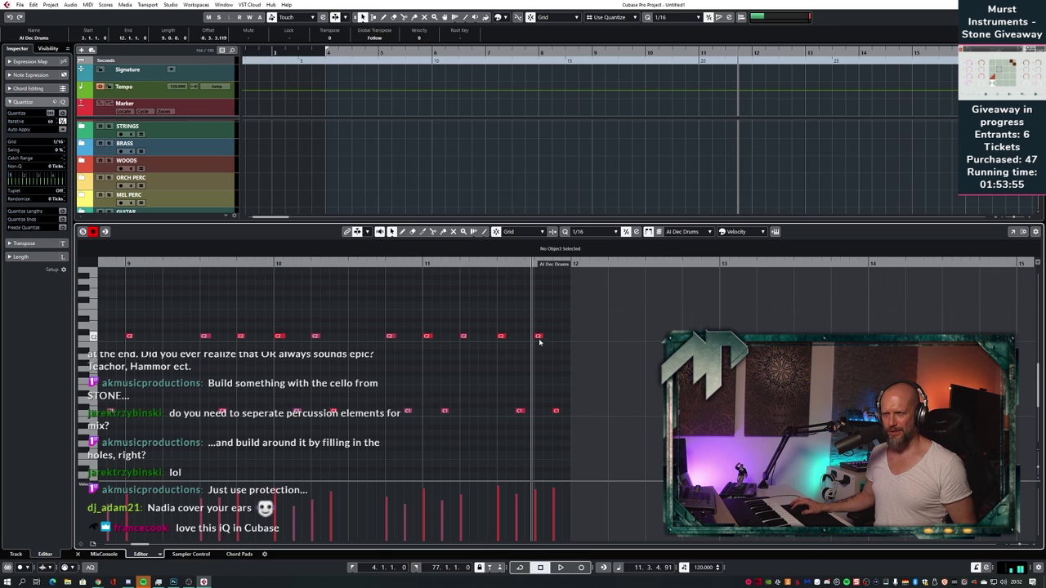
pyautogui.click(538, 337)
pyautogui.hotkey('shift', 'Down')
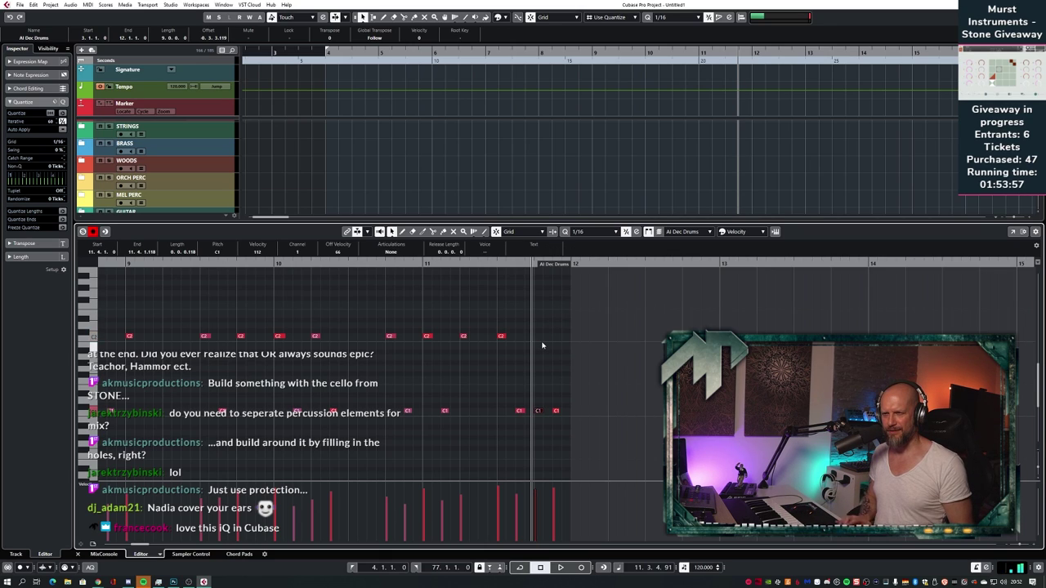
# - Try an extra C2 hit at 11.3.4 with velocity 81, then delete it and close the editor
pyautogui.click(533, 337)
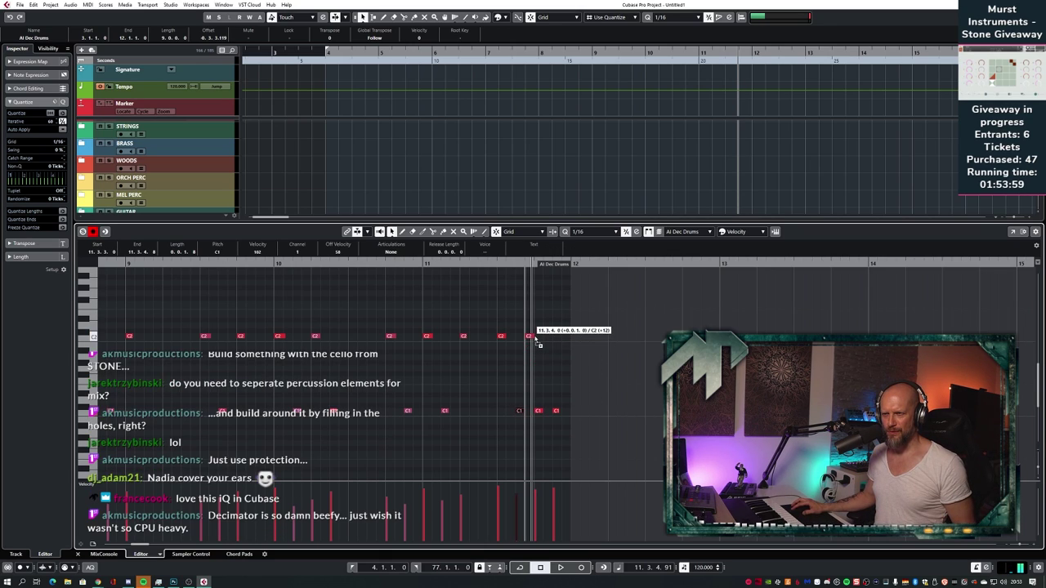
pyautogui.moveTo(529, 336); pyautogui.dragTo(532, 352)
pyautogui.click(491, 265)
pyautogui.press('space')
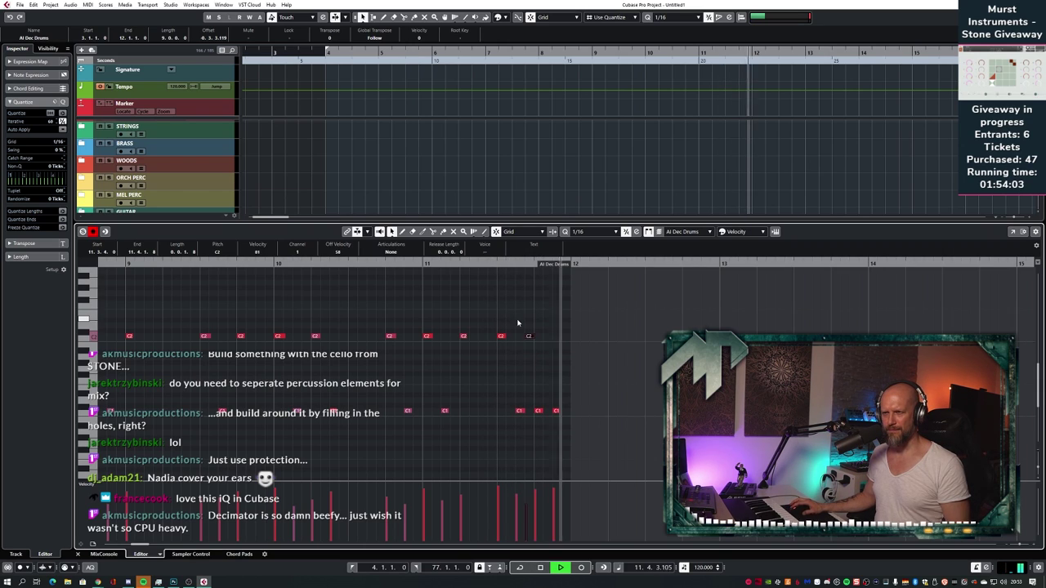
pyautogui.press('space')
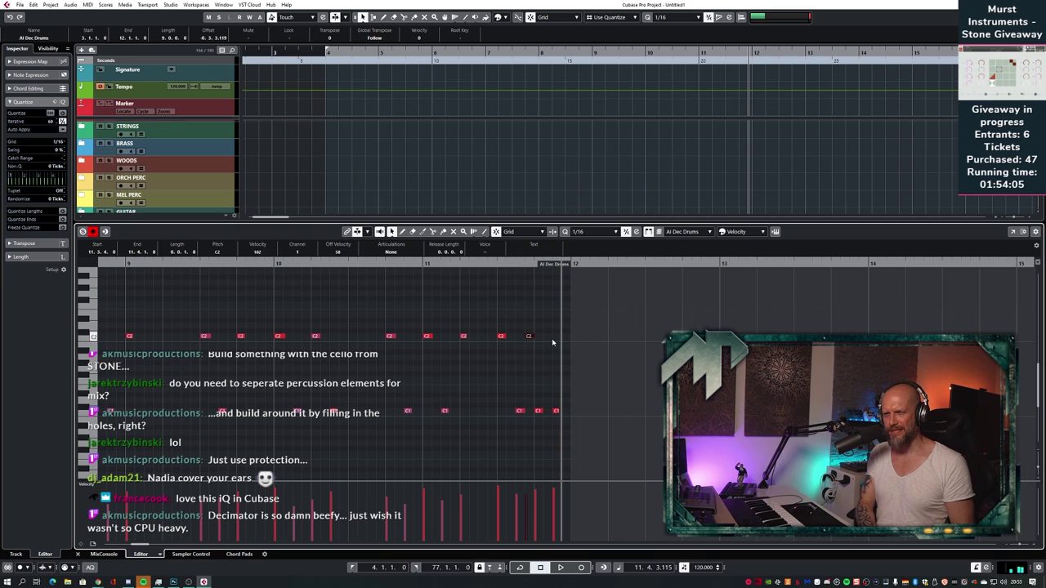
pyautogui.press('Delete')
pyautogui.hscroll(-3, 539, 338)
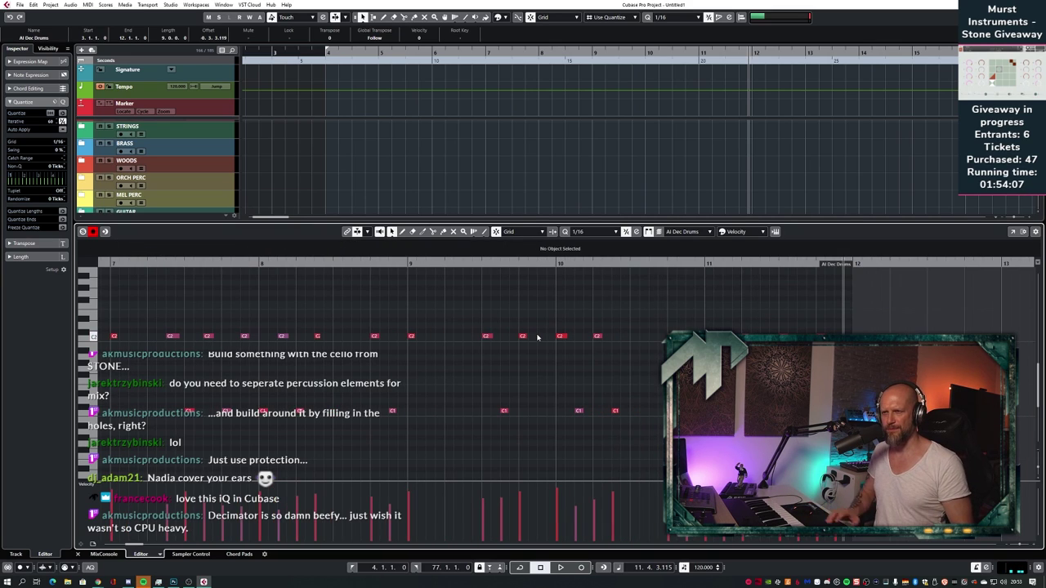
pyautogui.hotkey('ctrl', 'e')
# - Split the AI Dec Drums part at bar 4 and delete the bar 3–4 piece
pyautogui.click(314, 343)
pyautogui.keyDown('alt'); pyautogui.click(326, 323); pyautogui.keyUp('alt')
pyautogui.press('5')
pyautogui.click(317, 323)
pyautogui.press('1')
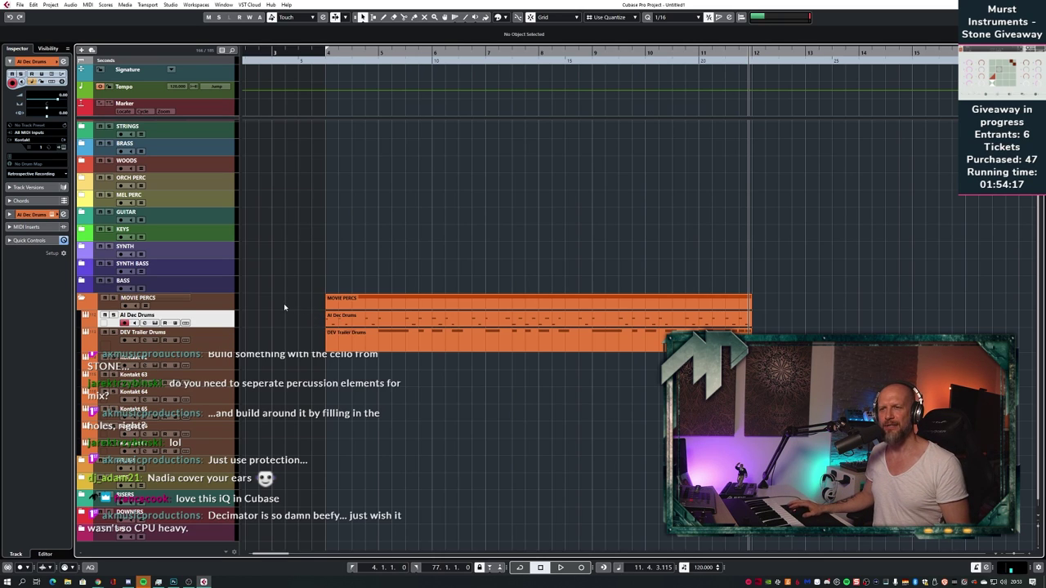
# - Reduce the DEV Trailer Drums track height and open its Kontakt instrument window
pyautogui.press('space')
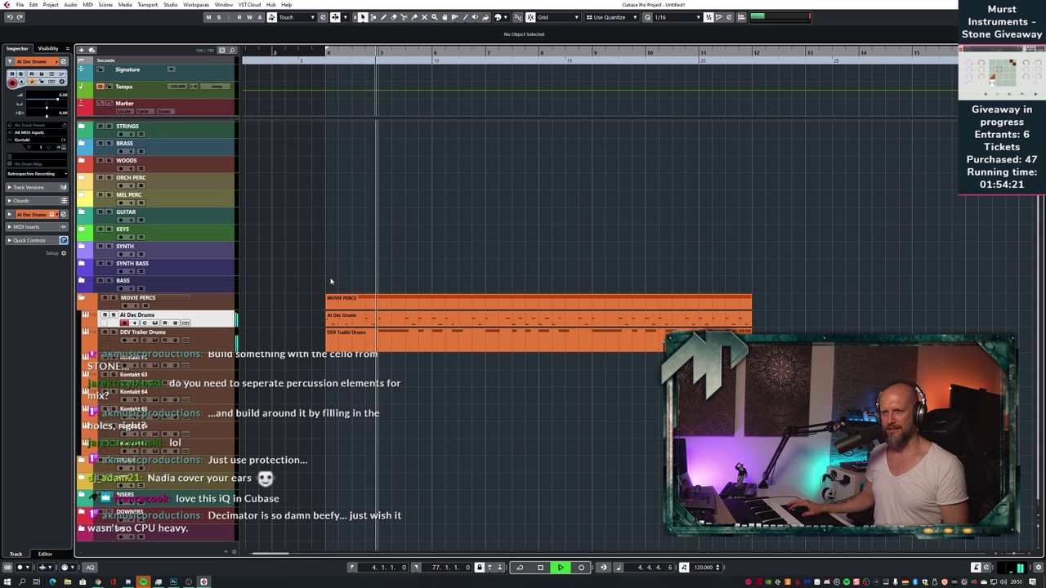
pyautogui.click(225, 341)
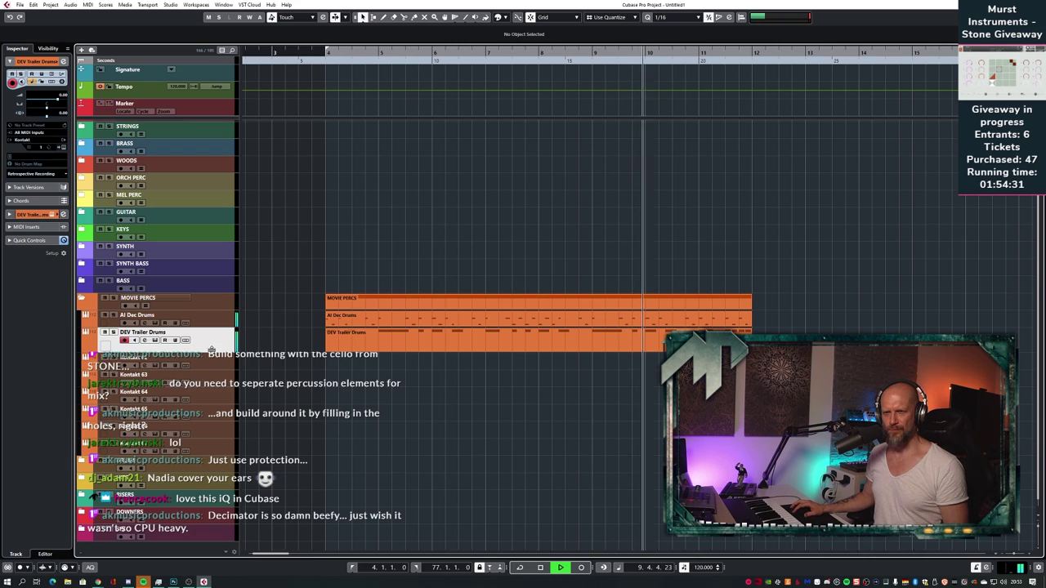
pyautogui.hotkey('alt', 'Up')
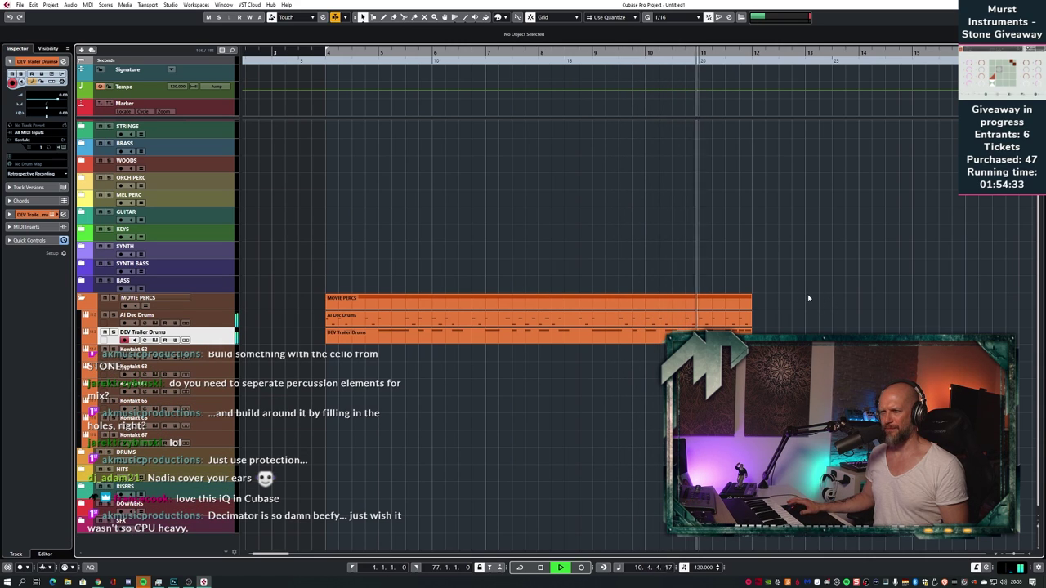
pyautogui.press('space')
pyautogui.click(198, 322)
pyautogui.click(189, 338)
pyautogui.click(155, 340)
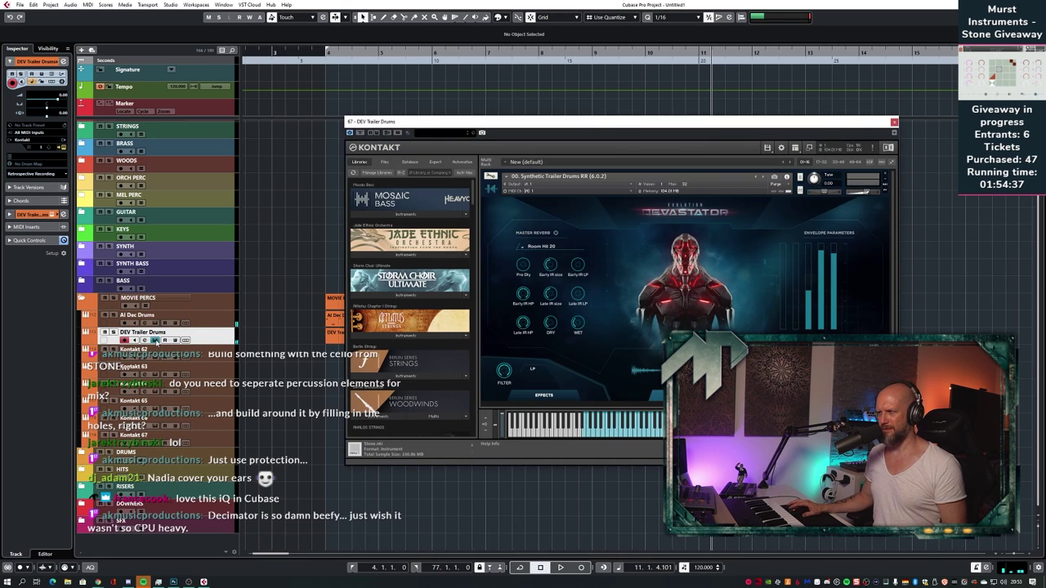
# - Toggle the Kontakt plug-in's power button, then close the DEV Trailer Drums Kontakt window
pyautogui.click(350, 134)
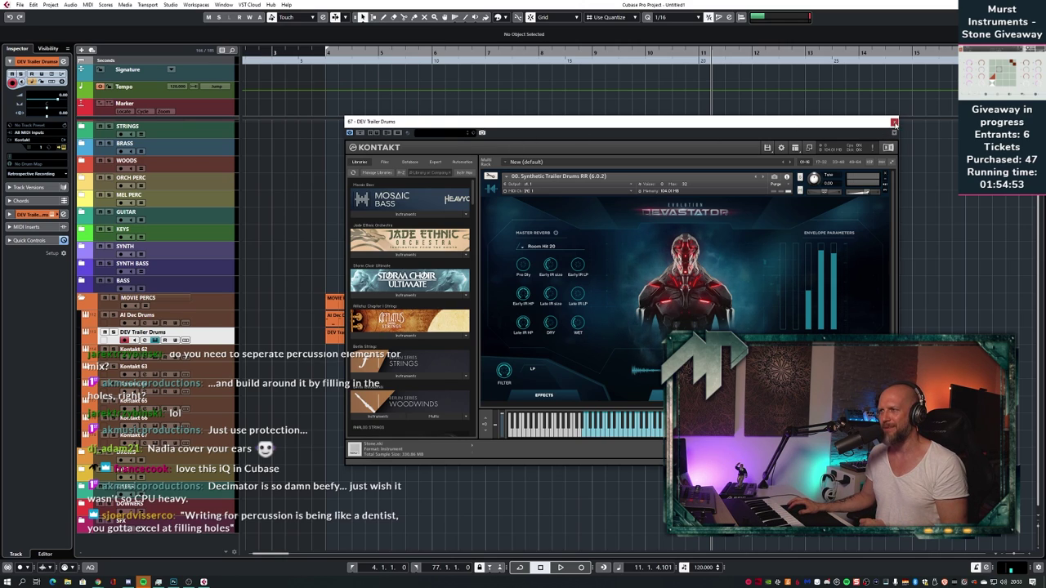
pyautogui.click(893, 122)
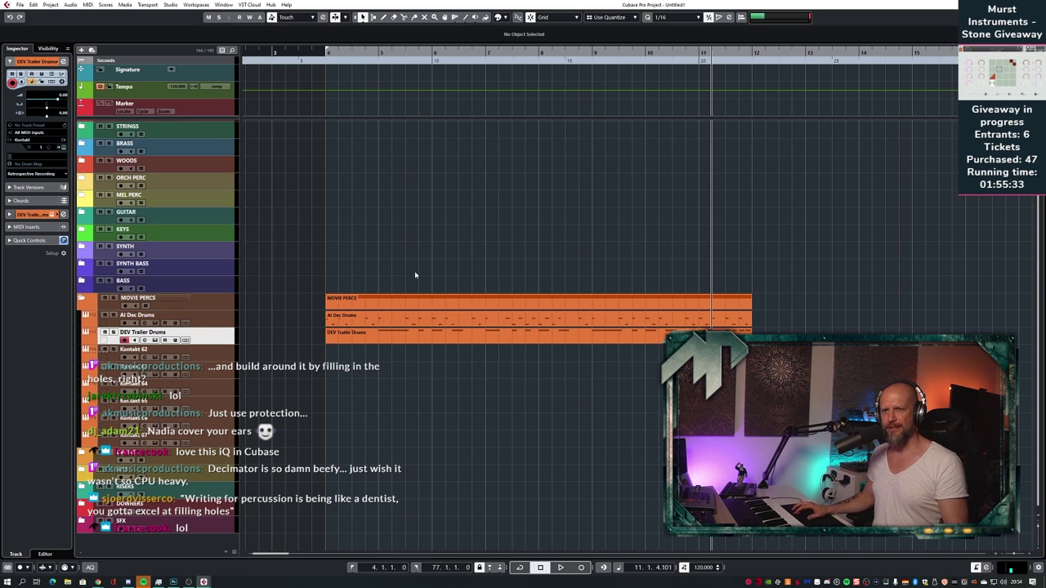
# - Solo the AI Dec Drums track and audition it from bar 4
pyautogui.click(208, 322)
pyautogui.press('s')
pyautogui.press('KP_1')
pyautogui.press('space')
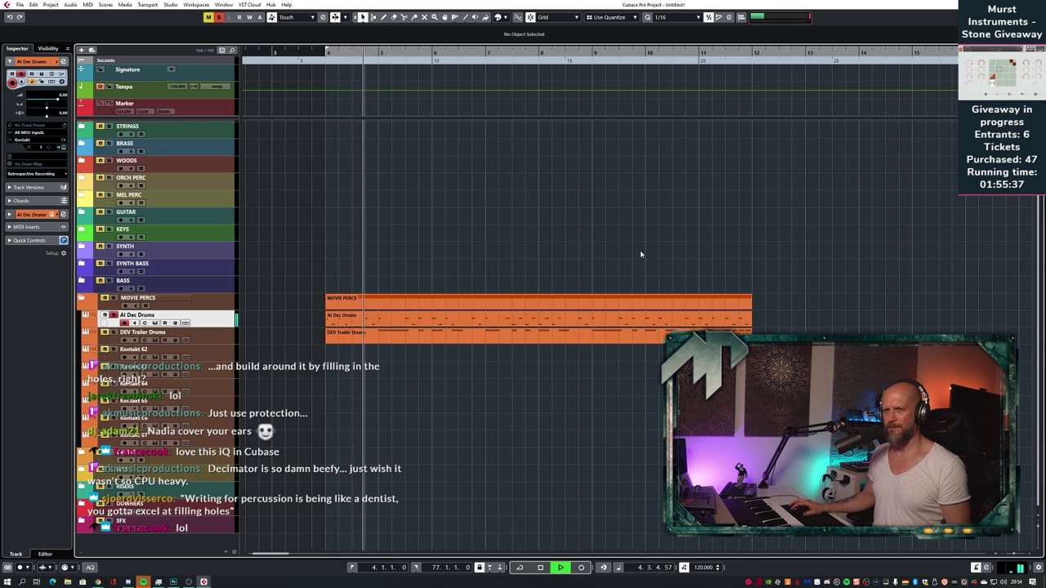
pyautogui.press('space')
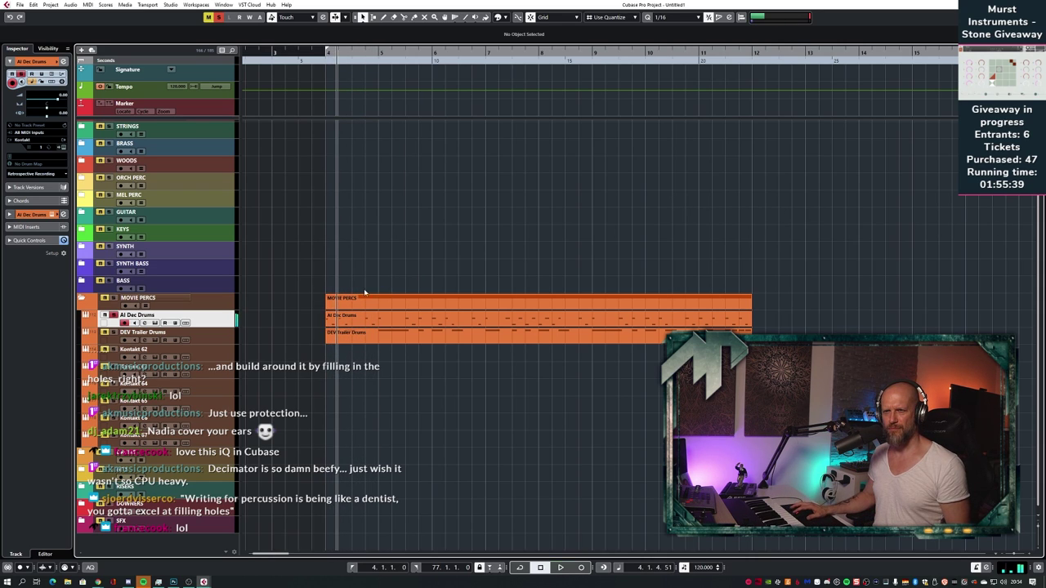
# - Raise the AI Dec Drums part's B1 note to C2 in the Key Editor and audition the change
pyautogui.click(344, 320)
pyautogui.doubleClick(344, 320)
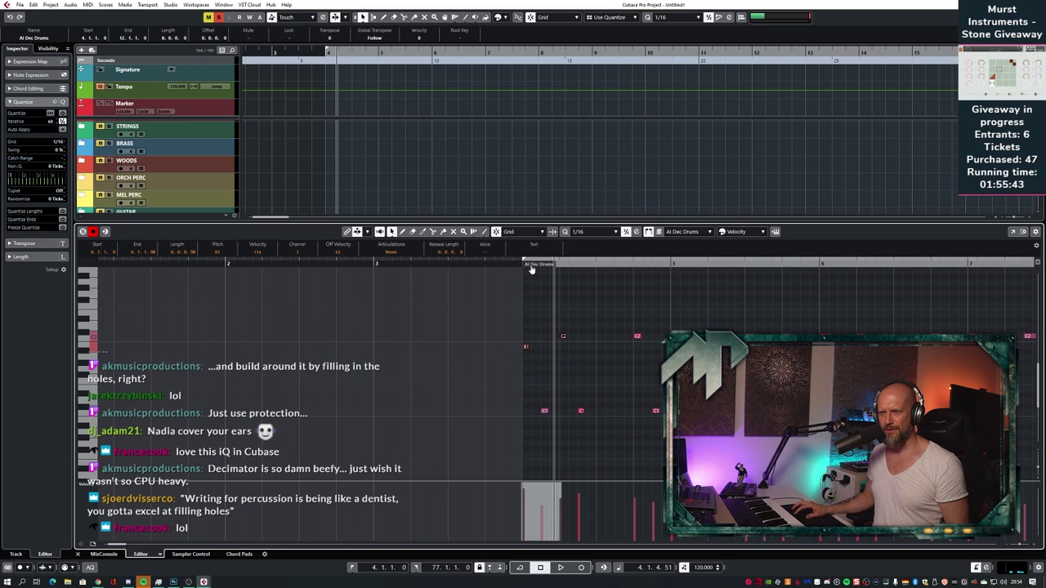
pyautogui.press('KP_1')
pyautogui.press('space')
pyautogui.press('space')
pyautogui.moveTo(515, 331); pyautogui.dragTo(552, 357)
pyautogui.press('Up')
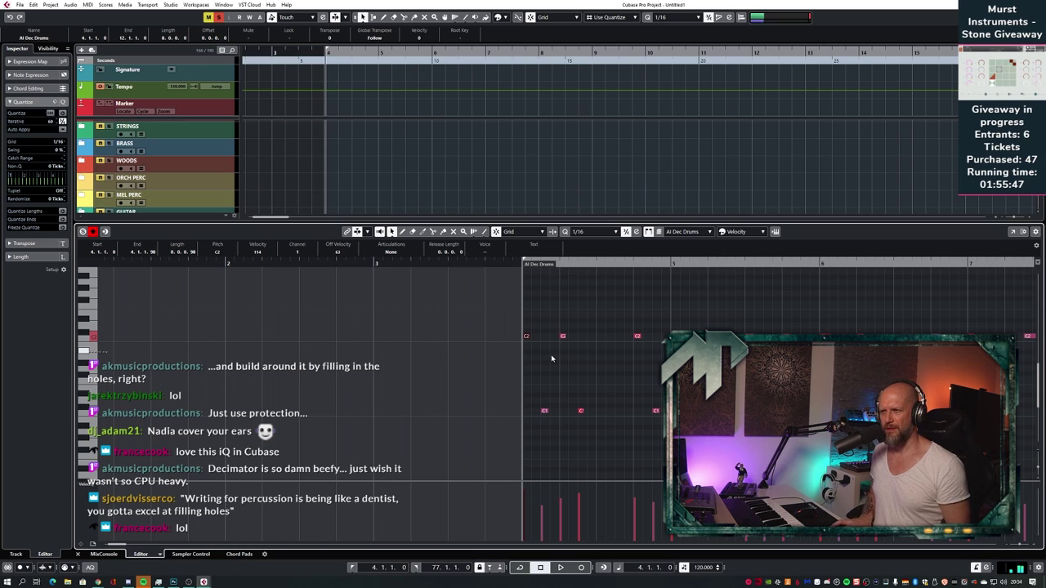
pyautogui.press('space')
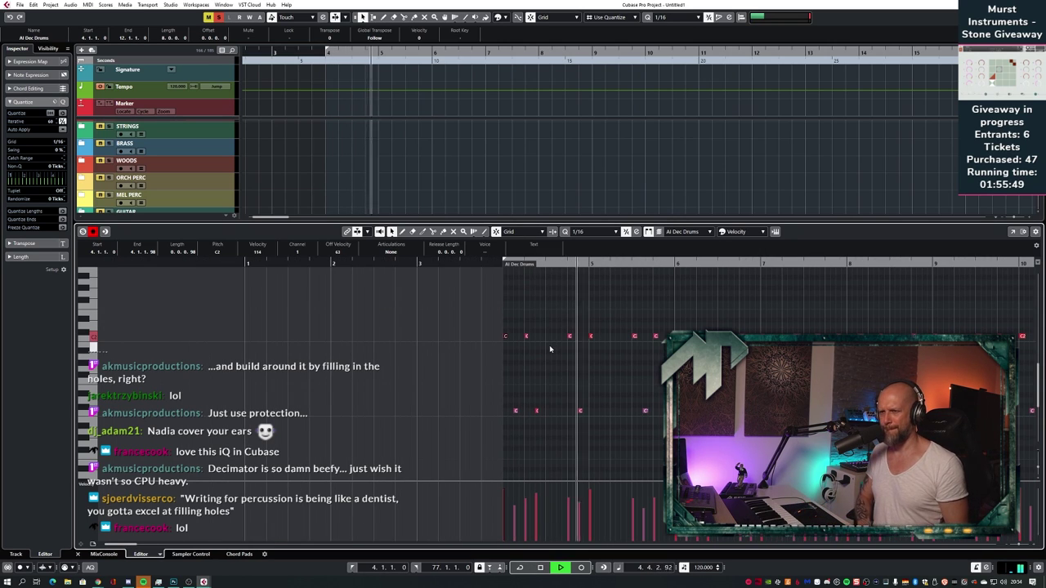
pyautogui.press('Return')
pyautogui.press('space')
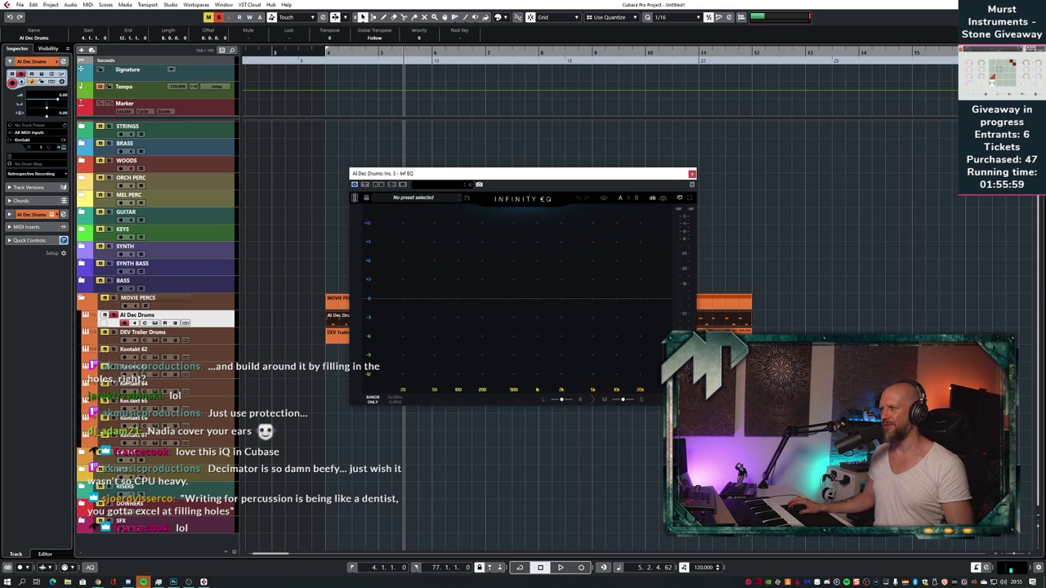
# - While playing from bar 4, add an EQ band near 190 Hz and sweep it into a low-mid cut around 150–170 Hz
pyautogui.moveTo(545, 174); pyautogui.dragTo(684, 174)
pyautogui.press('space')
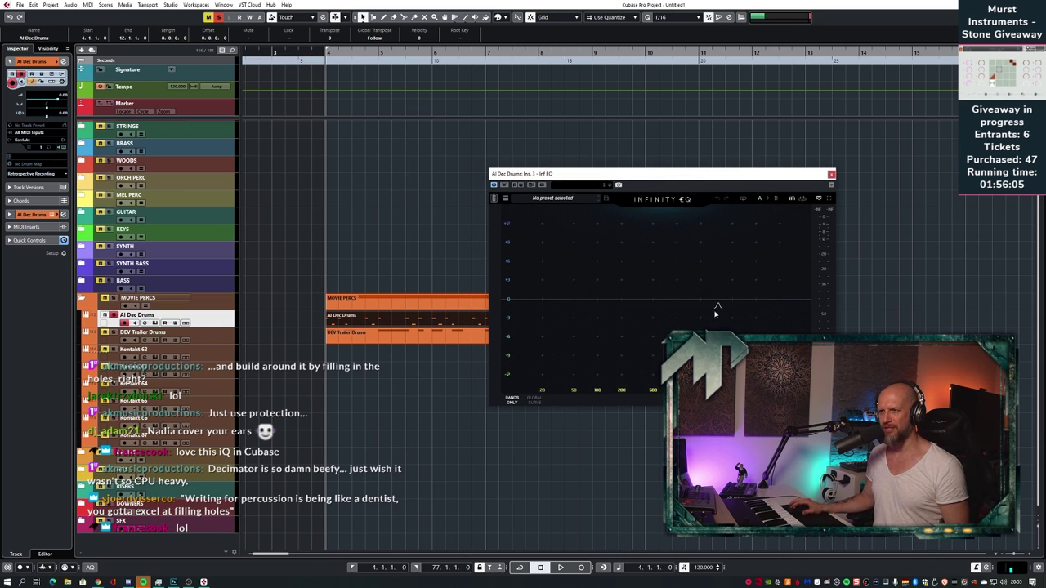
pyautogui.press('space')
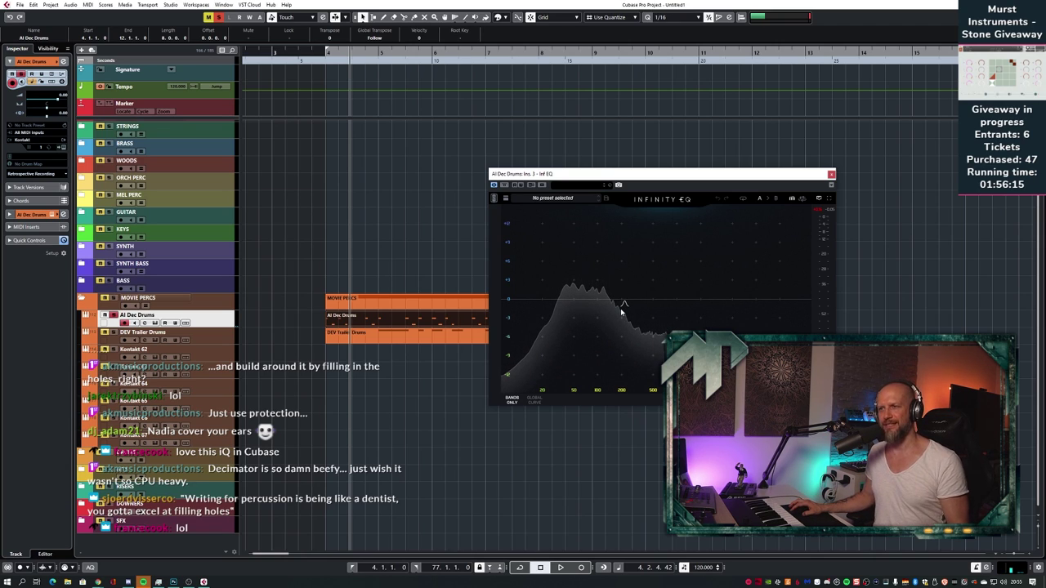
pyautogui.press('KP_1')
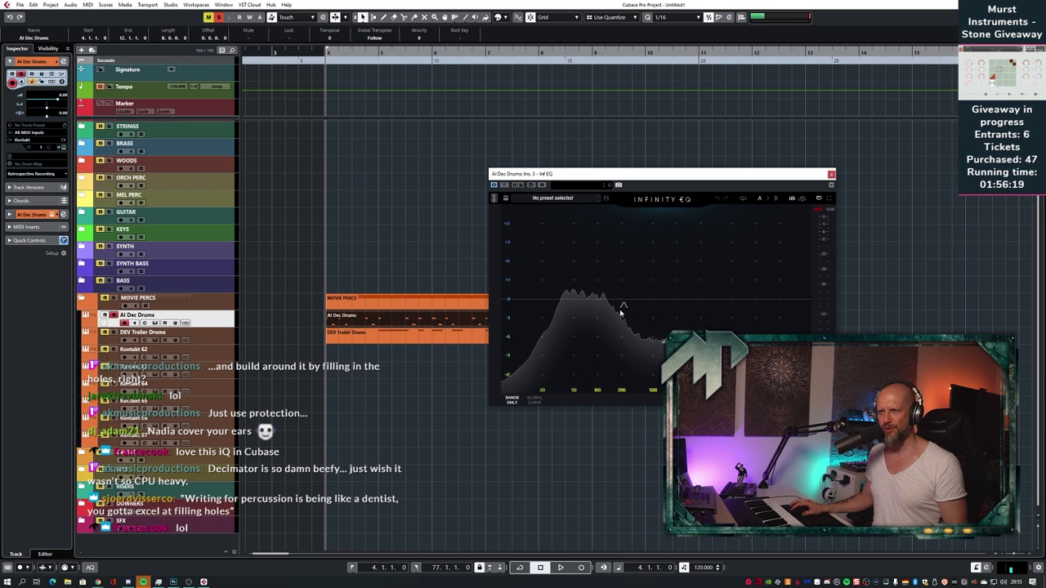
pyautogui.press('space')
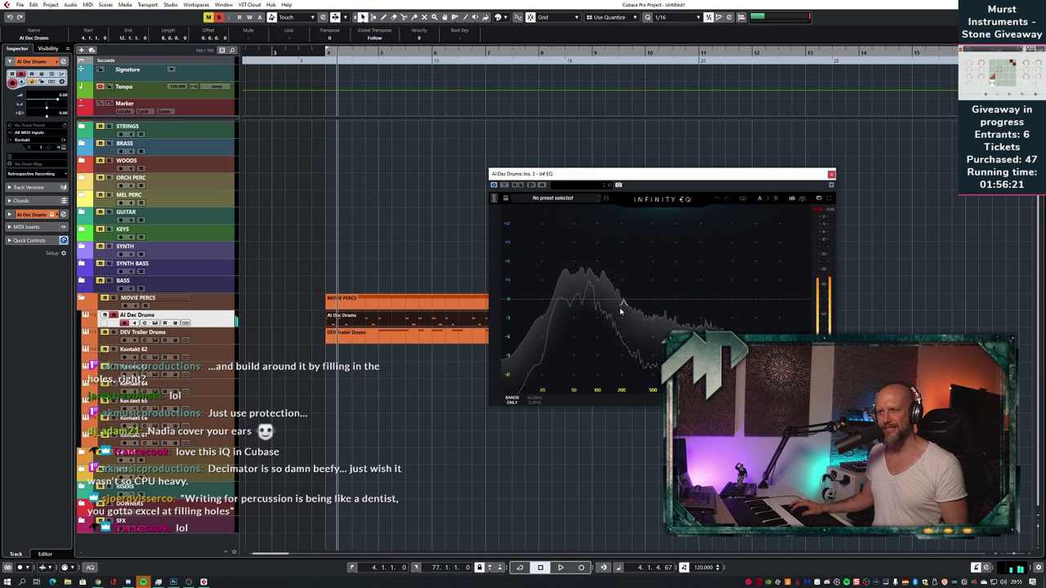
pyautogui.doubleClick(621, 311)
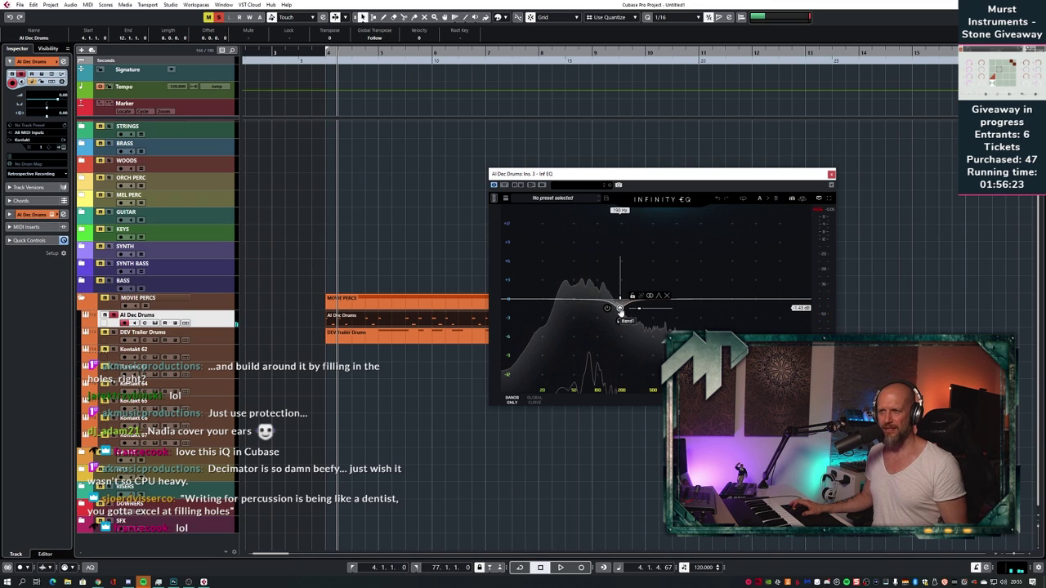
pyautogui.moveTo(620, 309); pyautogui.dragTo(621, 284)
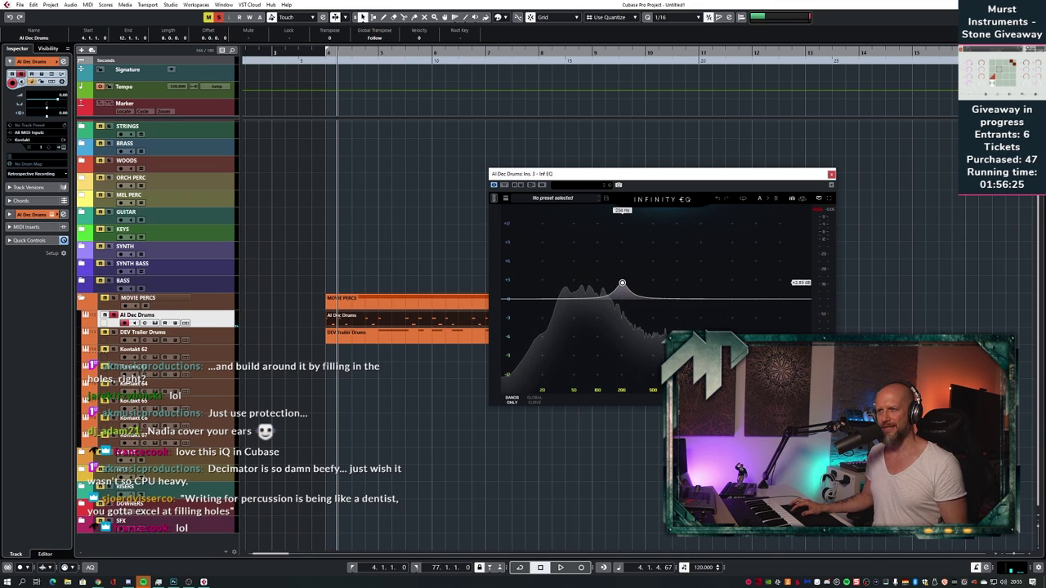
pyautogui.press('space')
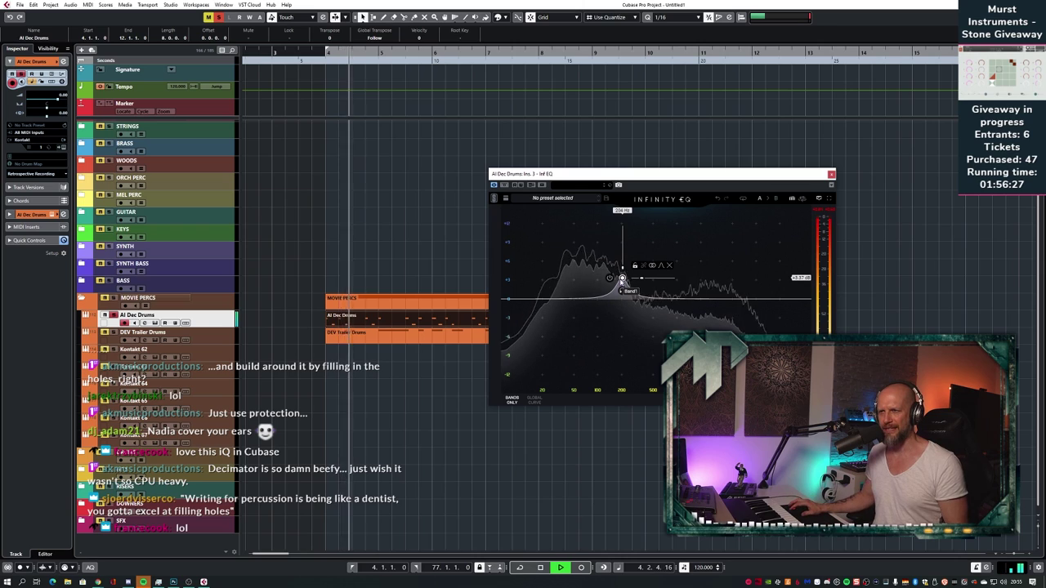
pyautogui.moveTo(622, 279); pyautogui.dragTo(614, 335)
# - Add a second EQ band cut near 51 Hz and A/B it with Bypass
pyautogui.press('space')
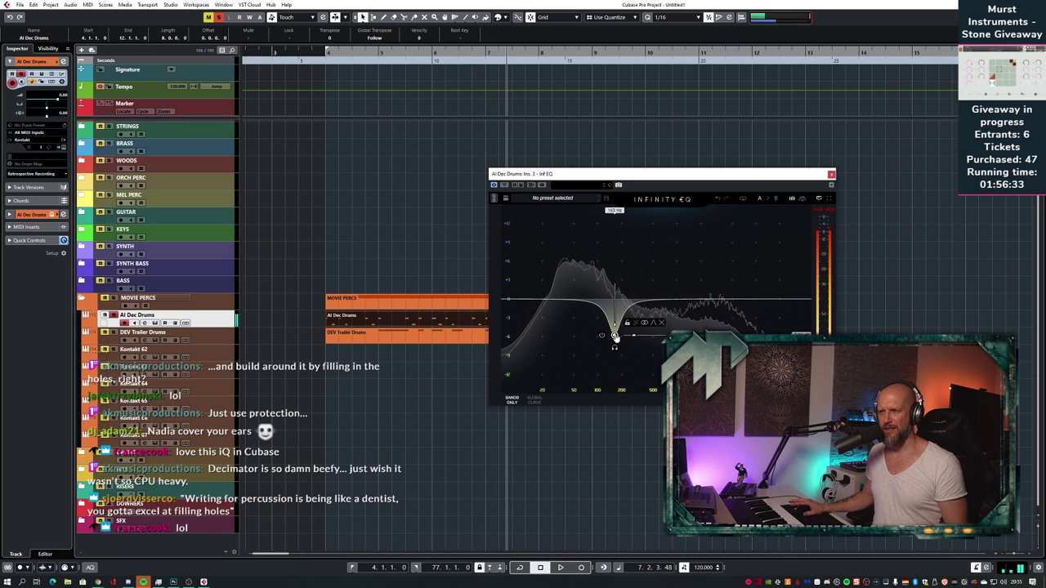
pyautogui.press('KP_0')
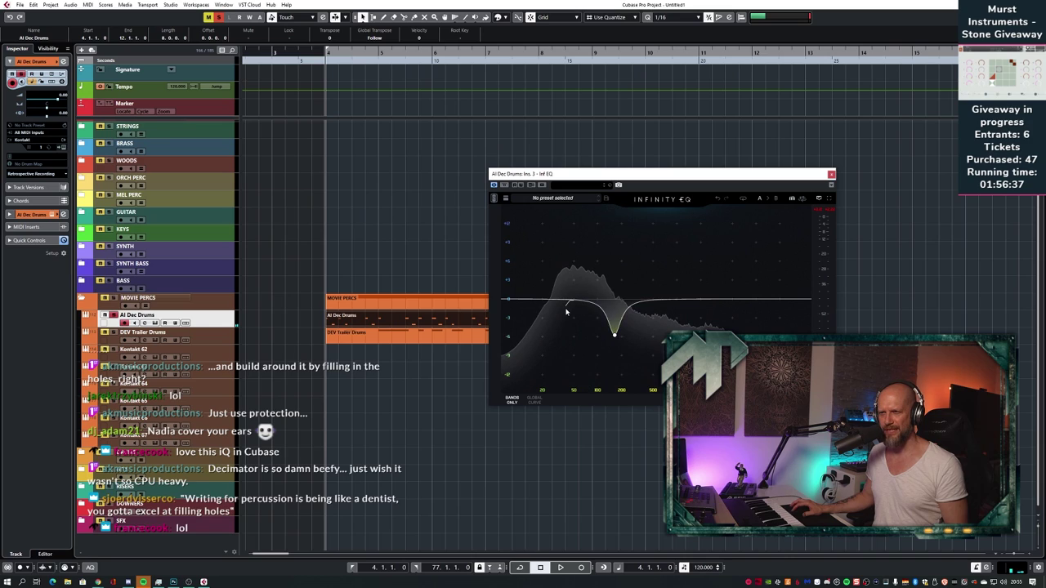
pyautogui.click(566, 311)
pyautogui.moveTo(565, 310); pyautogui.dragTo(575, 357)
pyautogui.click(615, 317)
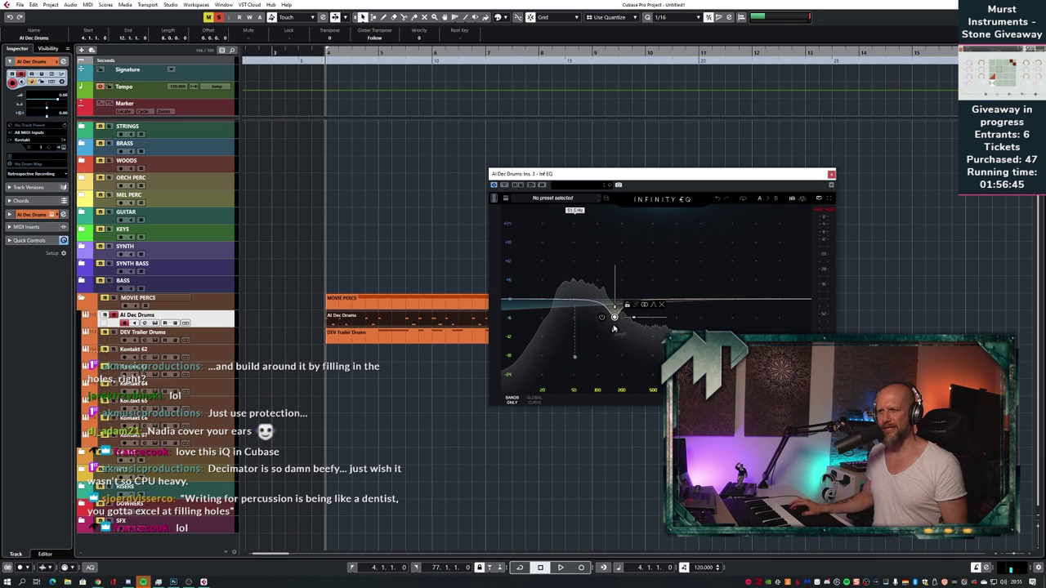
pyautogui.press('space')
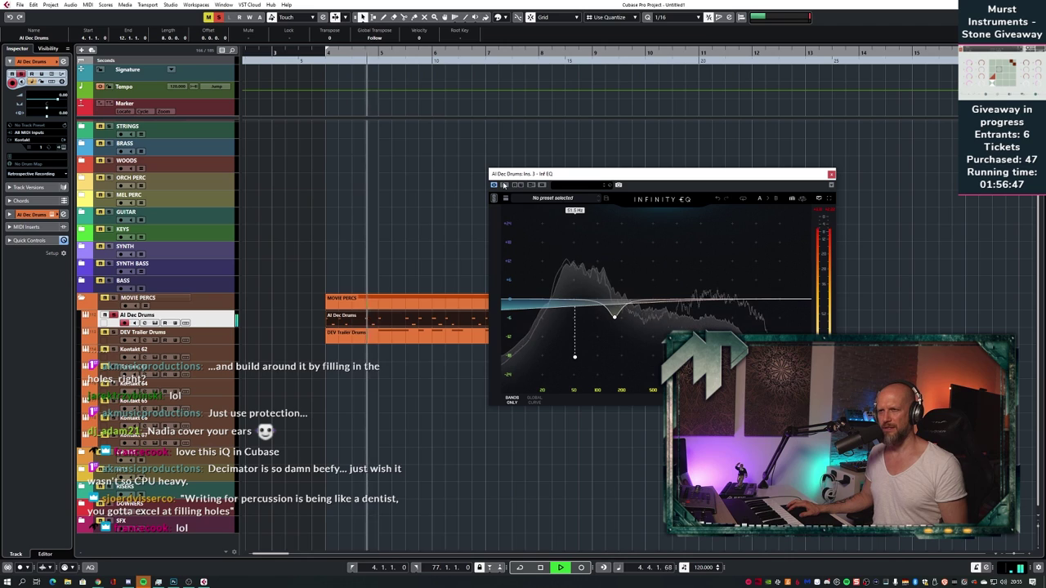
pyautogui.click(504, 186)
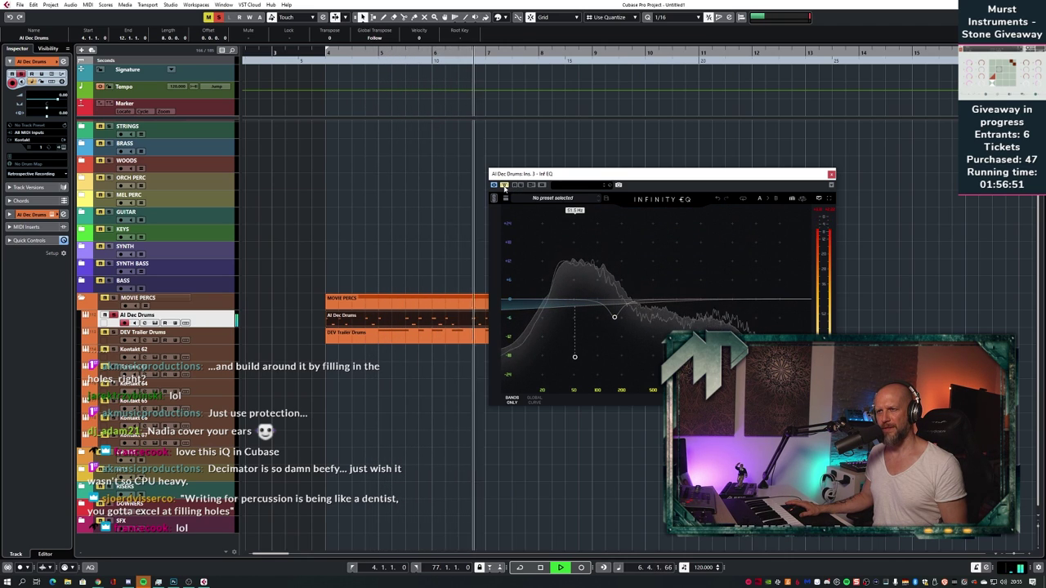
pyautogui.click(504, 185)
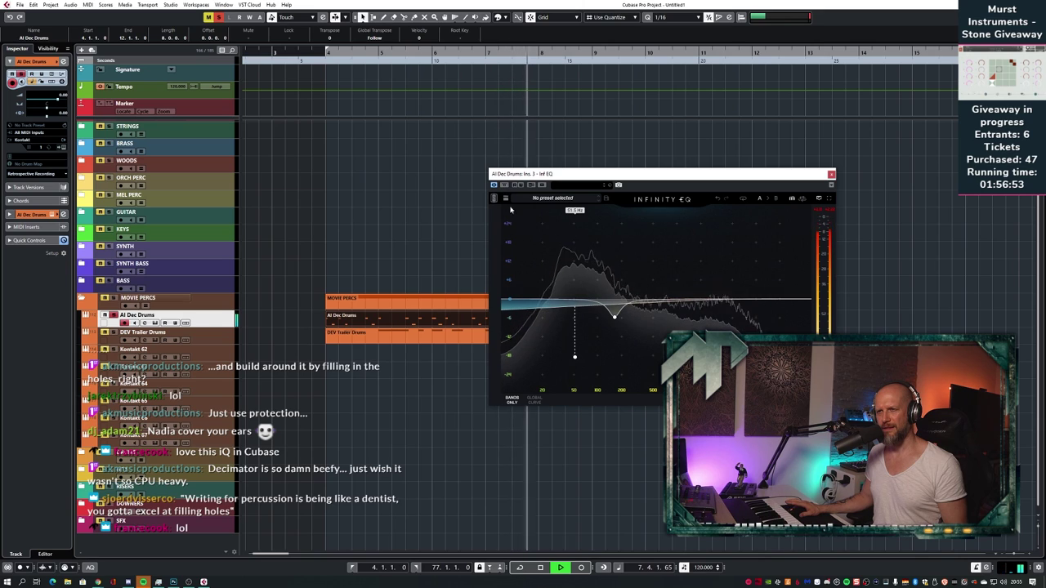
# - Move the low band to about 57 Hz, give it a 3.34 dB/Oct slope, and make it a low-cut
pyautogui.moveTo(575, 358); pyautogui.dragTo(578, 366)
pyautogui.scroll(3, 579, 366)
pyautogui.scroll(-3, 578, 366)
pyautogui.scroll(3, 579, 366)
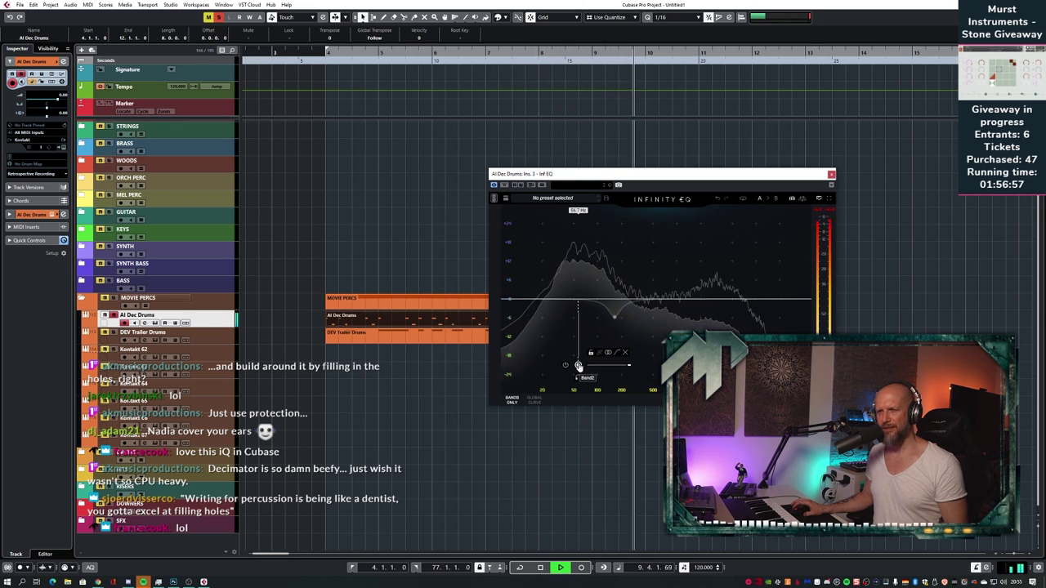
pyautogui.scroll(-1, 578, 366)
pyautogui.moveTo(627, 365); pyautogui.dragTo(575, 365)
pyautogui.moveTo(576, 378)
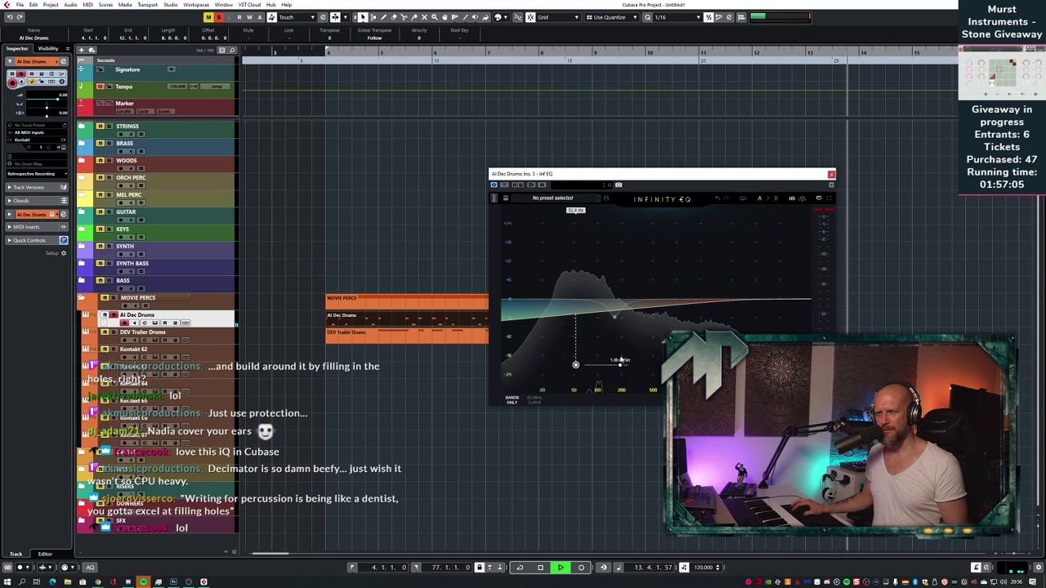
pyautogui.click(613, 353)
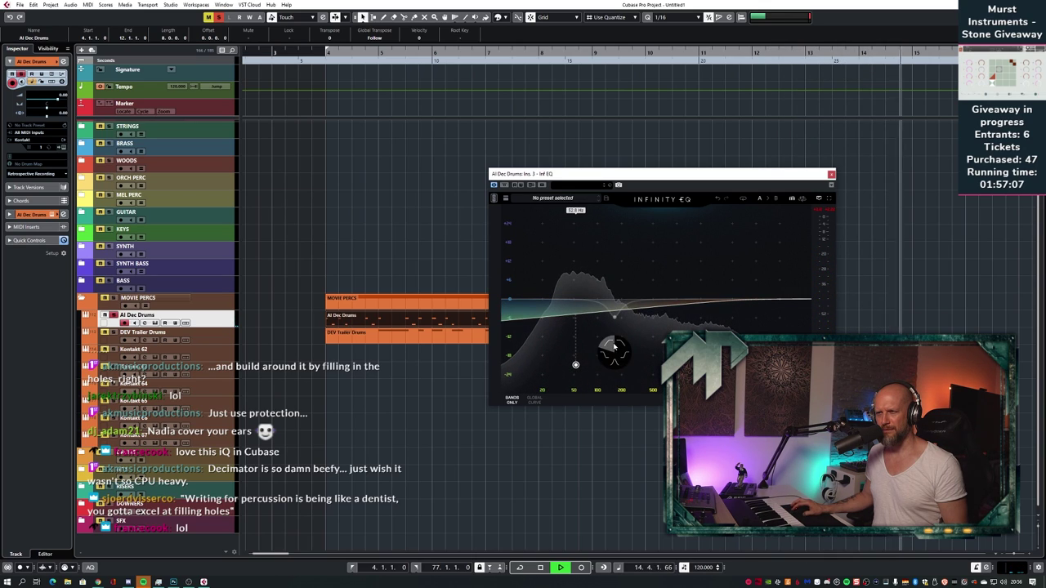
pyautogui.click(605, 357)
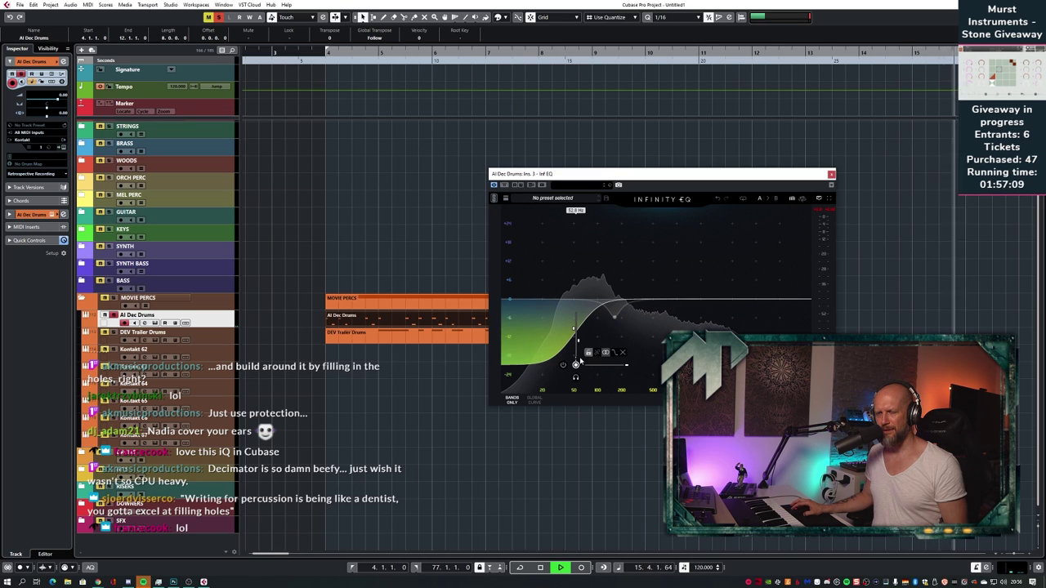
pyautogui.moveTo(576, 365)
pyautogui.mouseDown()
pyautogui.moveTo(575, 341)
pyautogui.moveTo(590, 356)
pyautogui.mouseUp()
# - Raise the low cut to about 88 Hz and ease it to -3.89 dB, comparing with Bypass
pyautogui.press('space')
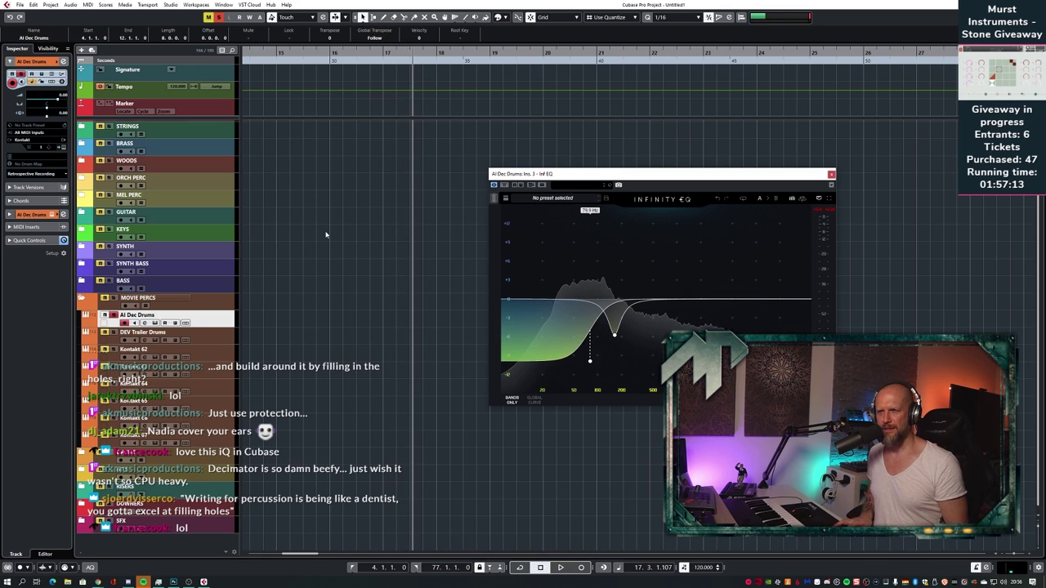
pyautogui.press('KP_1')
pyautogui.press('space')
pyautogui.moveTo(590, 359); pyautogui.dragTo(590, 327)
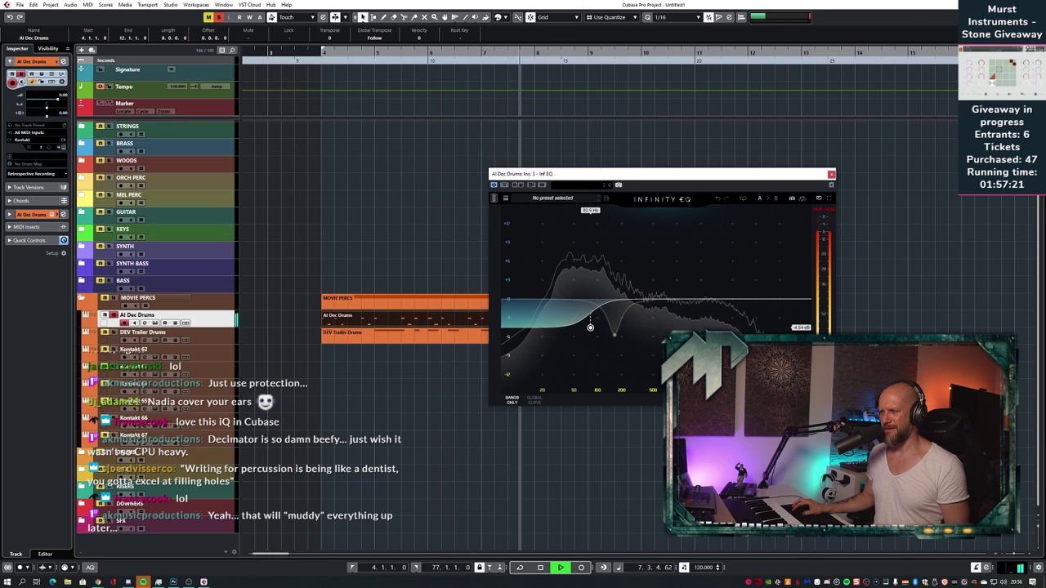
pyautogui.click(504, 185)
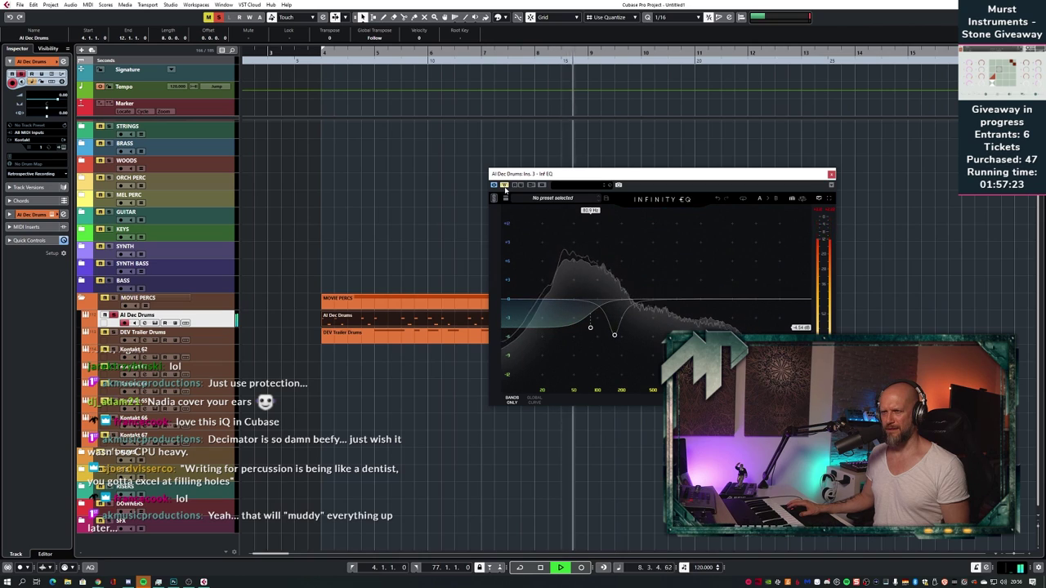
pyautogui.press('space')
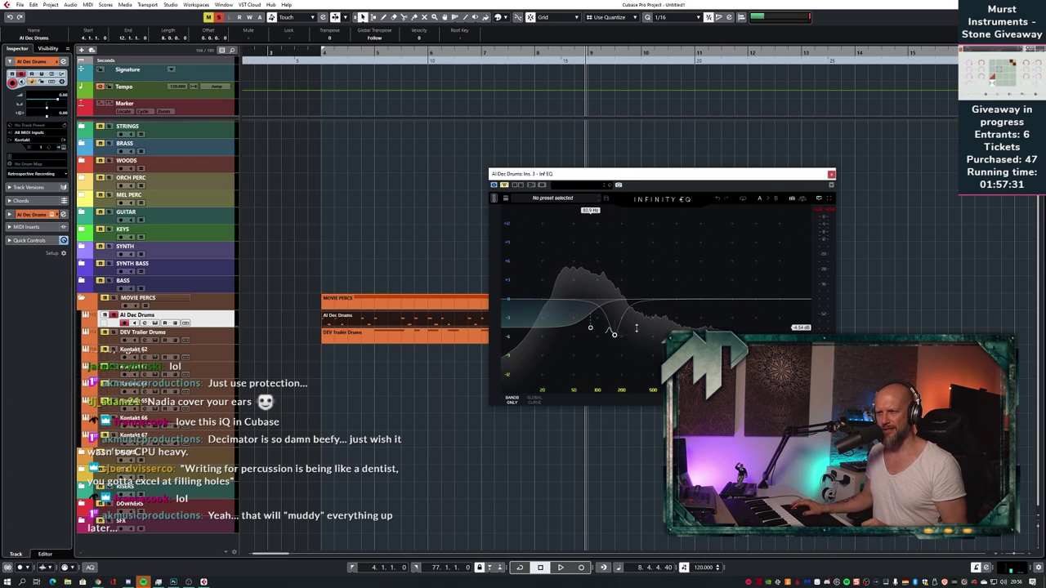
pyautogui.moveTo(573, 305)
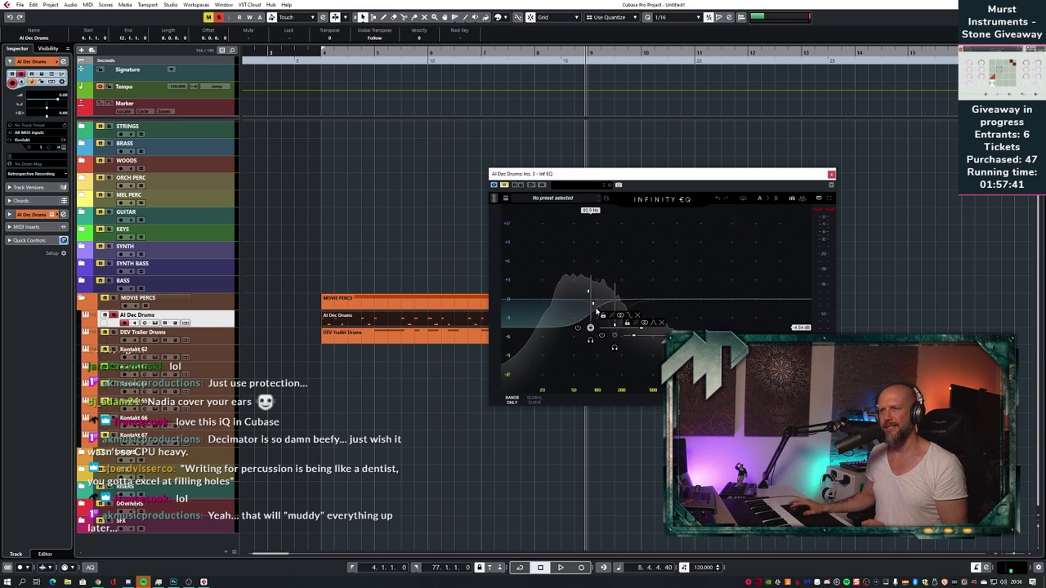
pyautogui.moveTo(590, 330); pyautogui.dragTo(590, 324)
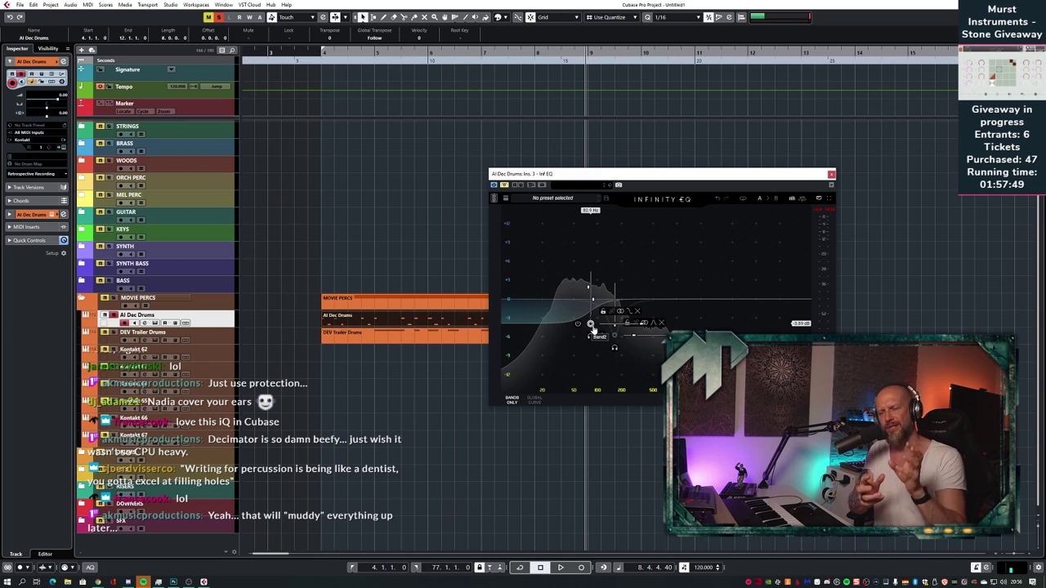
pyautogui.click(505, 186)
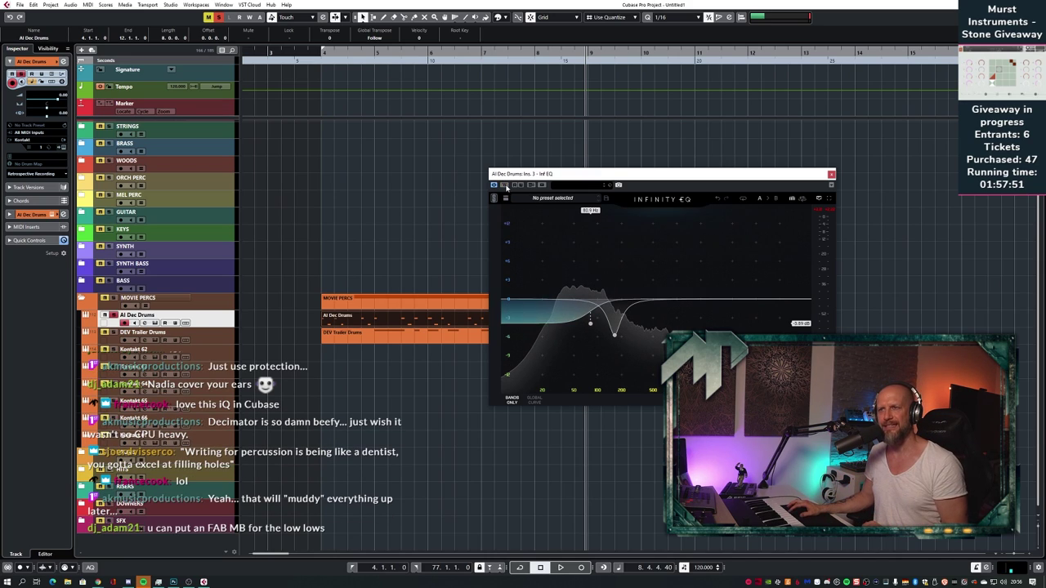
# - Replay from bar 4, compare the EQ bypassed and active once more, then close the EQ window
pyautogui.press('space')
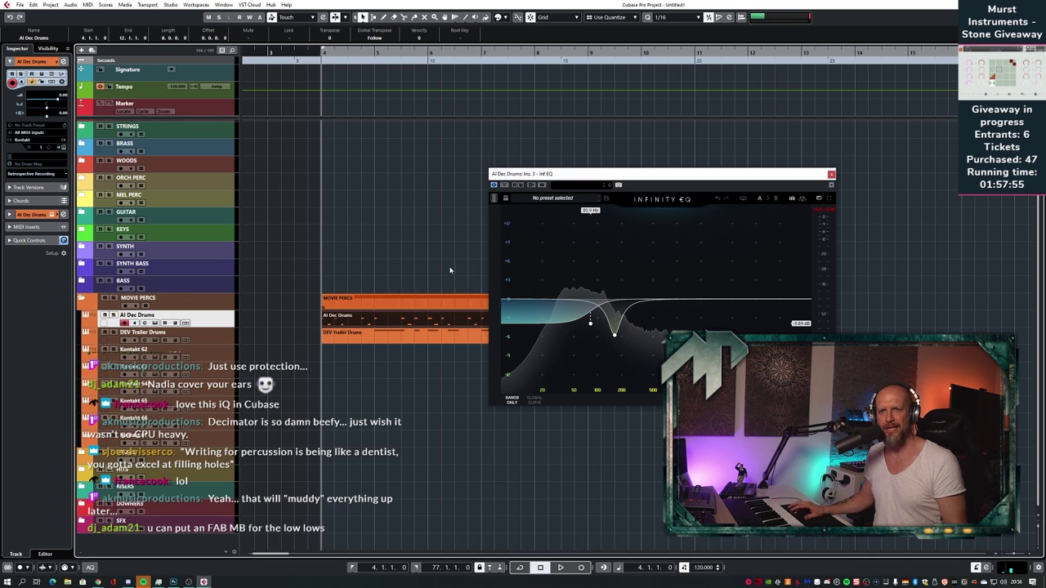
pyautogui.press('space')
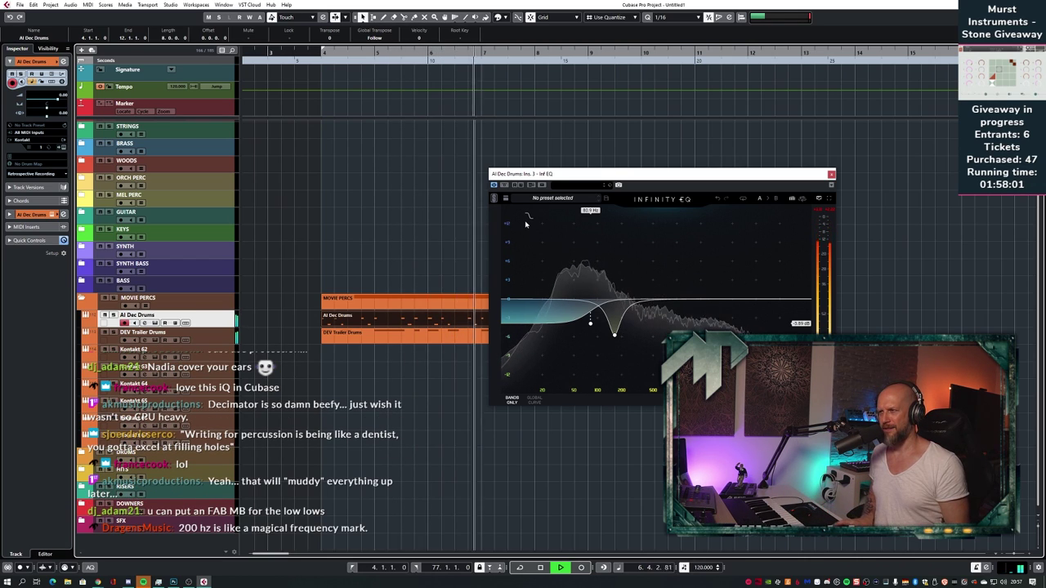
pyautogui.press('space')
pyautogui.press('space')
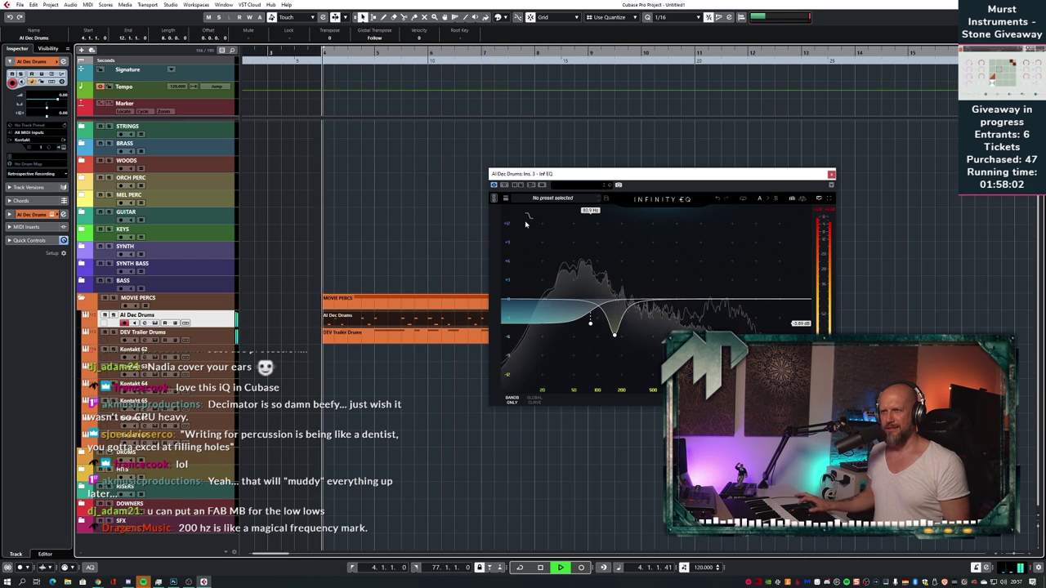
pyautogui.click(505, 185)
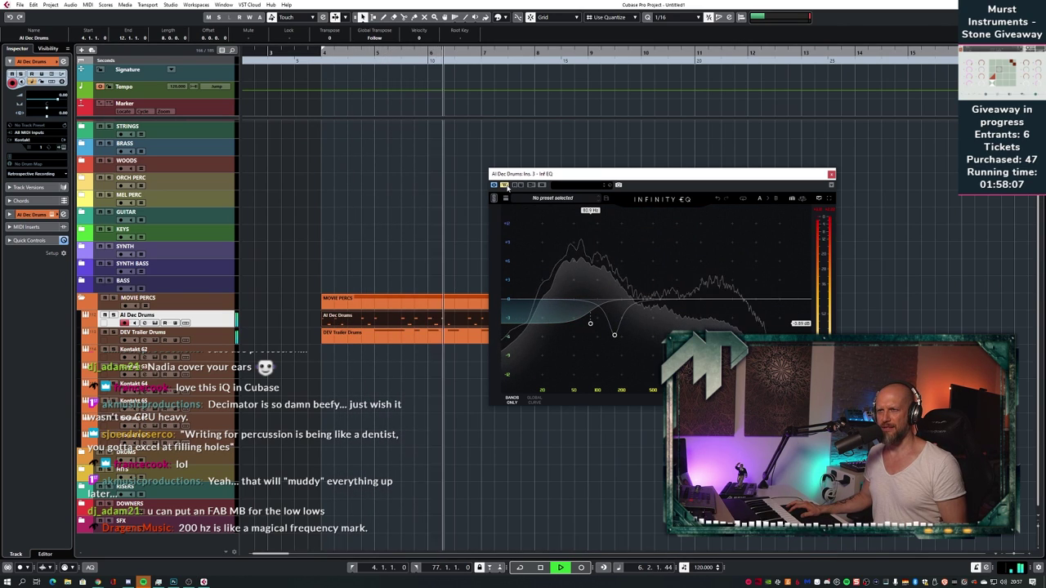
pyautogui.click(505, 185)
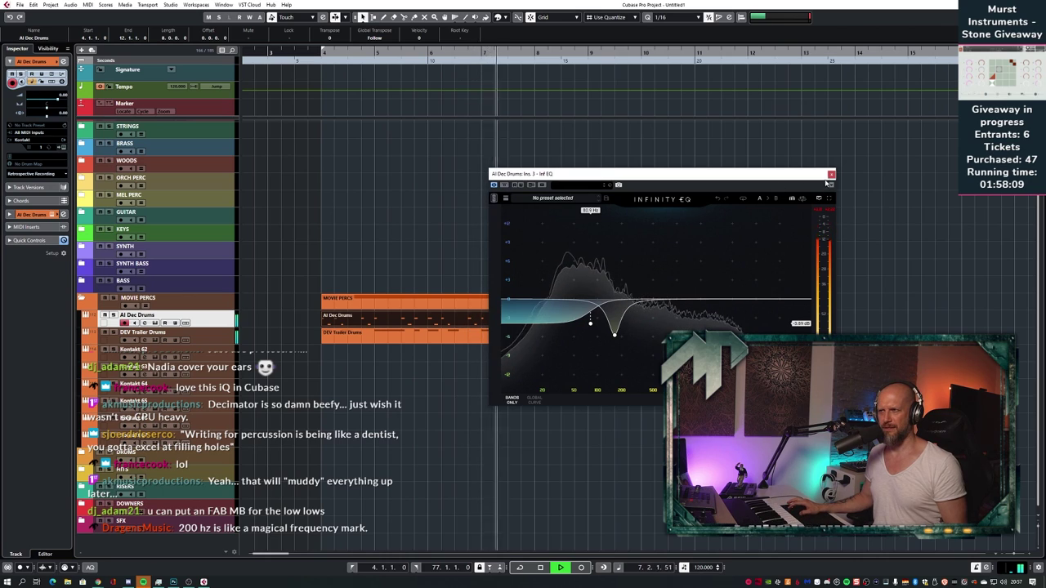
pyautogui.click(831, 174)
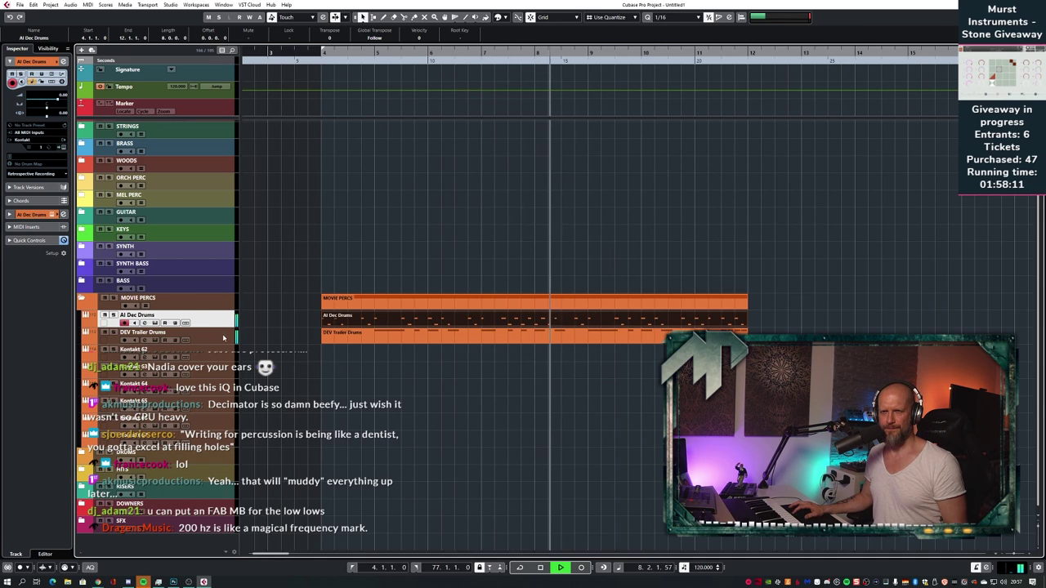
# - Select DEV Trailer Drums and audition the drums from bar 4
pyautogui.press('space')
pyautogui.click(214, 337)
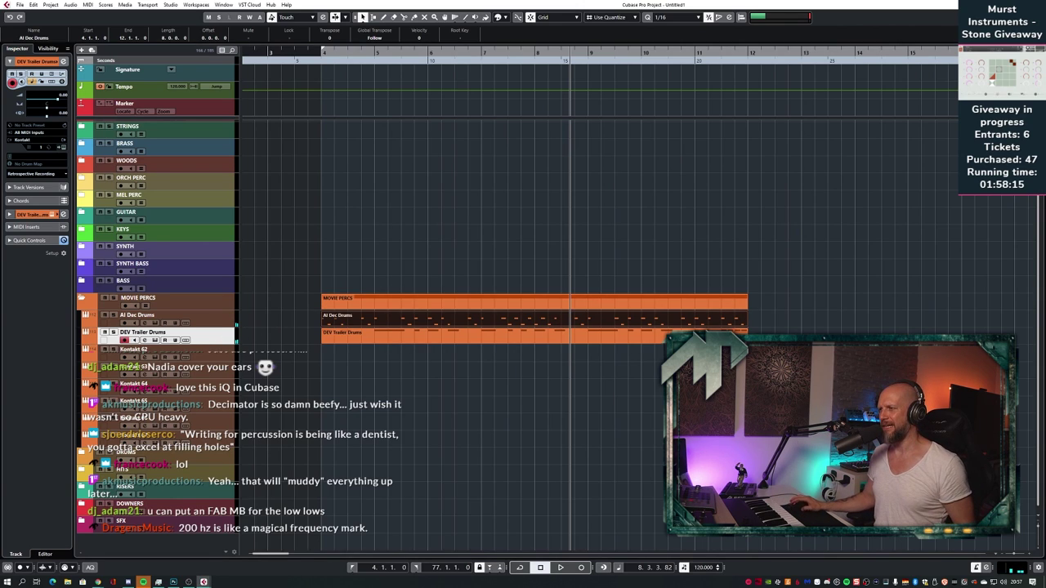
pyautogui.press('space')
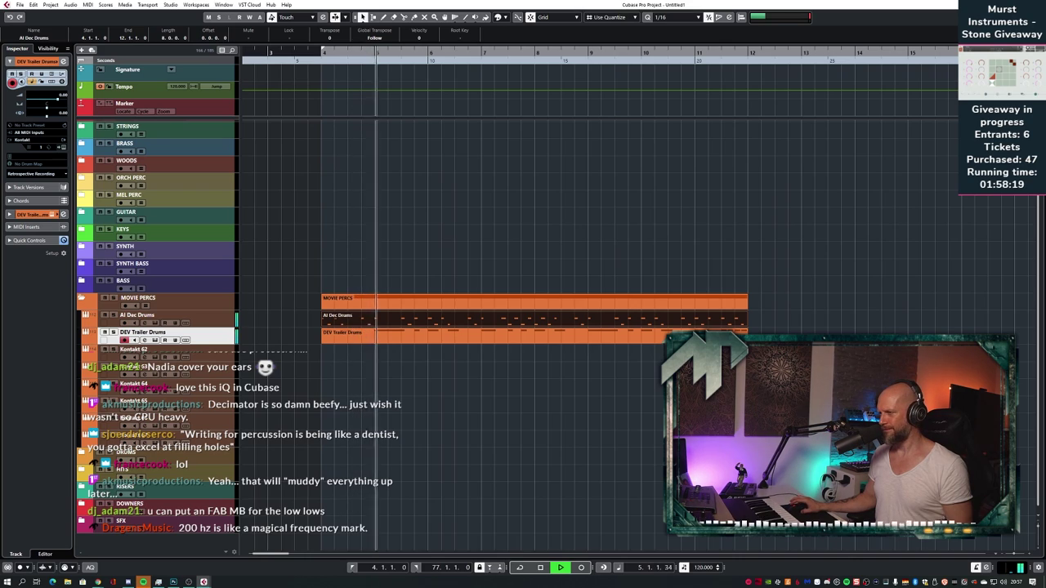
pyautogui.press('space')
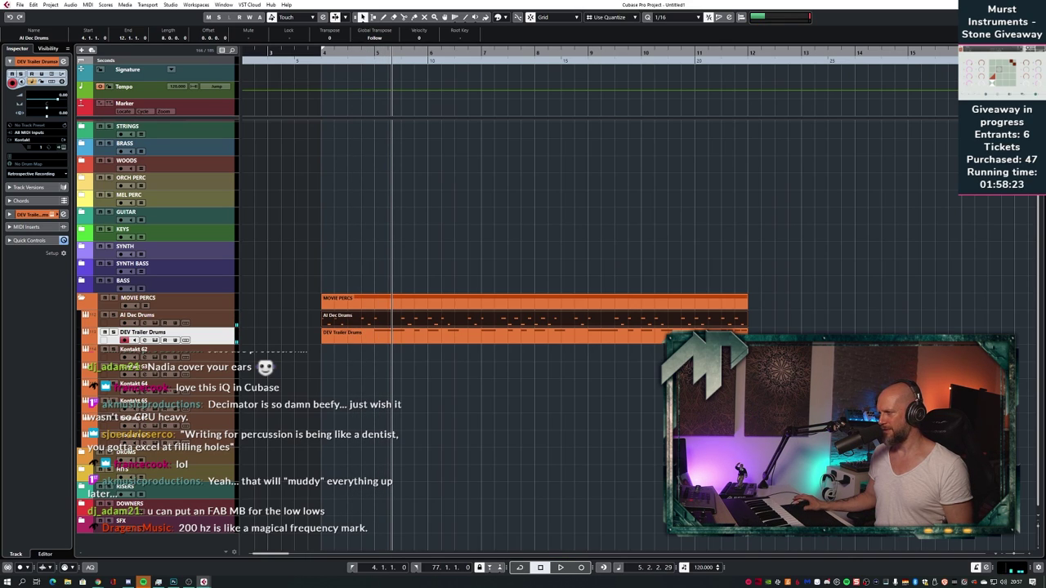
pyautogui.press('space')
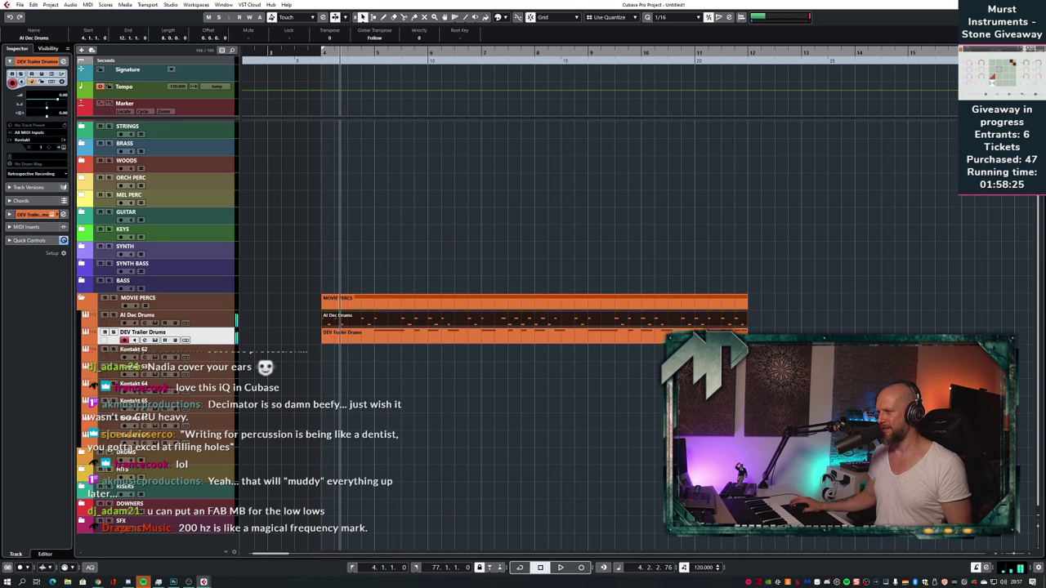
# - Select both AI Dec Drums and DEV Trailer Drums, audition again, and position the MixConsole over the project
pyautogui.press('Up')
pyautogui.hotkey('shift', 'Down')
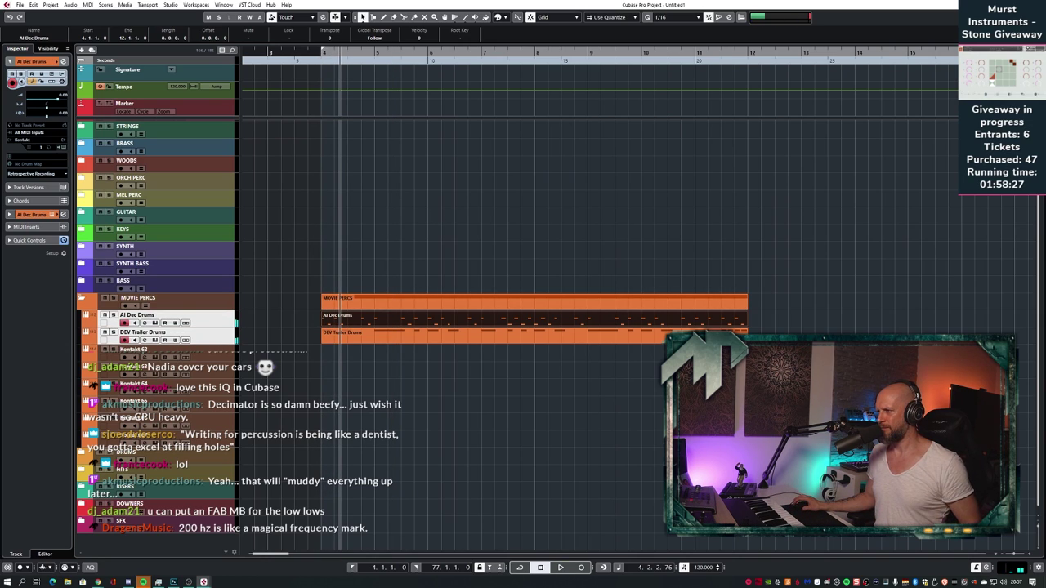
pyautogui.press('space')
pyautogui.press('space')
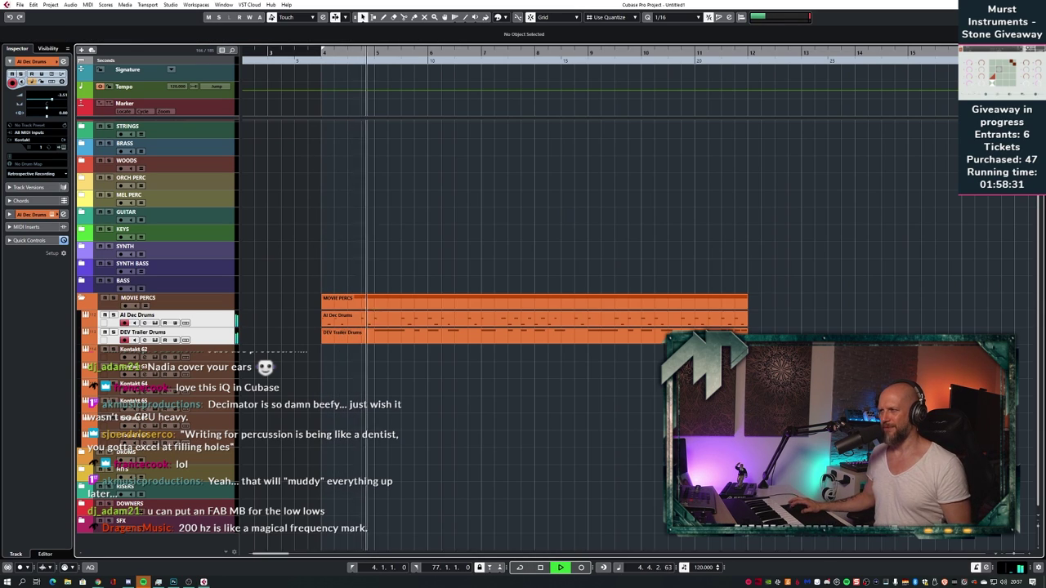
pyautogui.press('space')
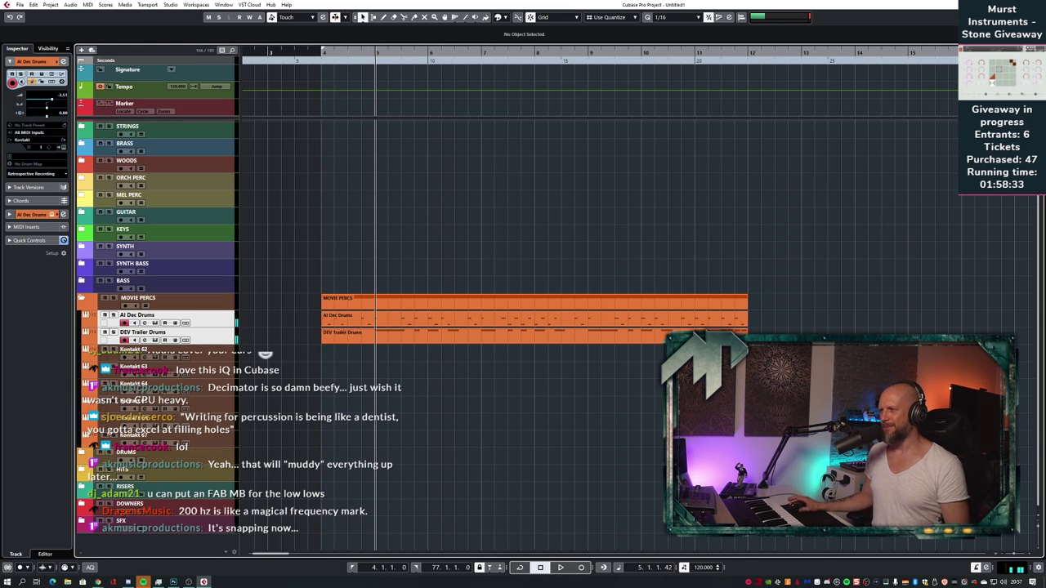
pyautogui.press('space')
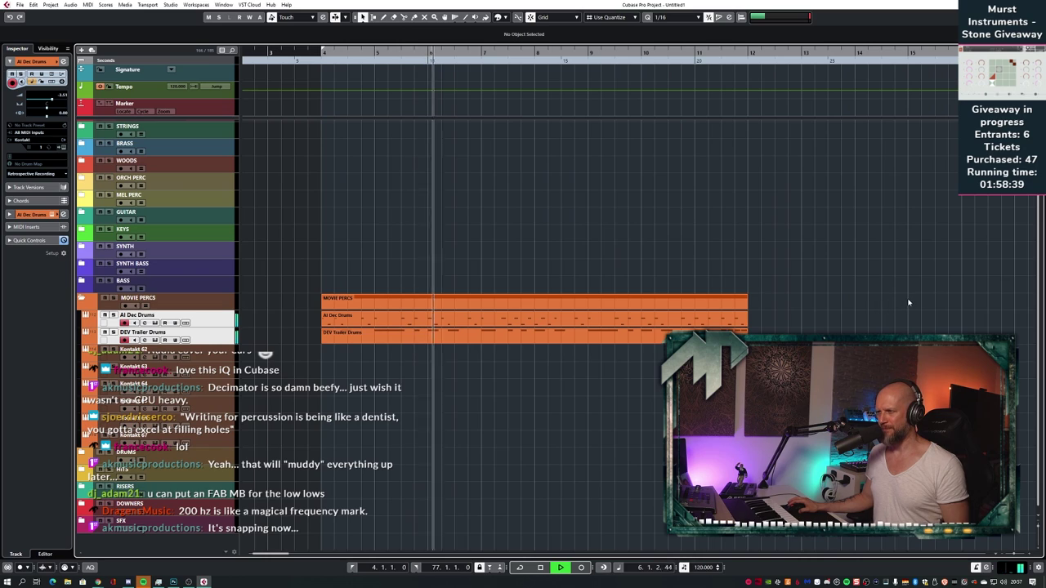
pyautogui.press('space')
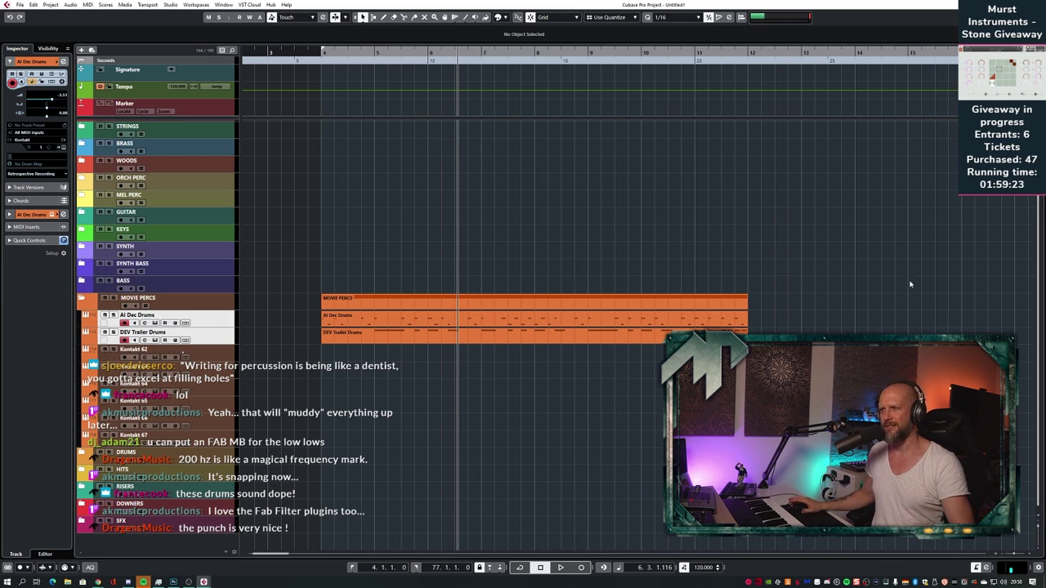
pyautogui.moveTo(1045, 44); pyautogui.dragTo(318, 63)
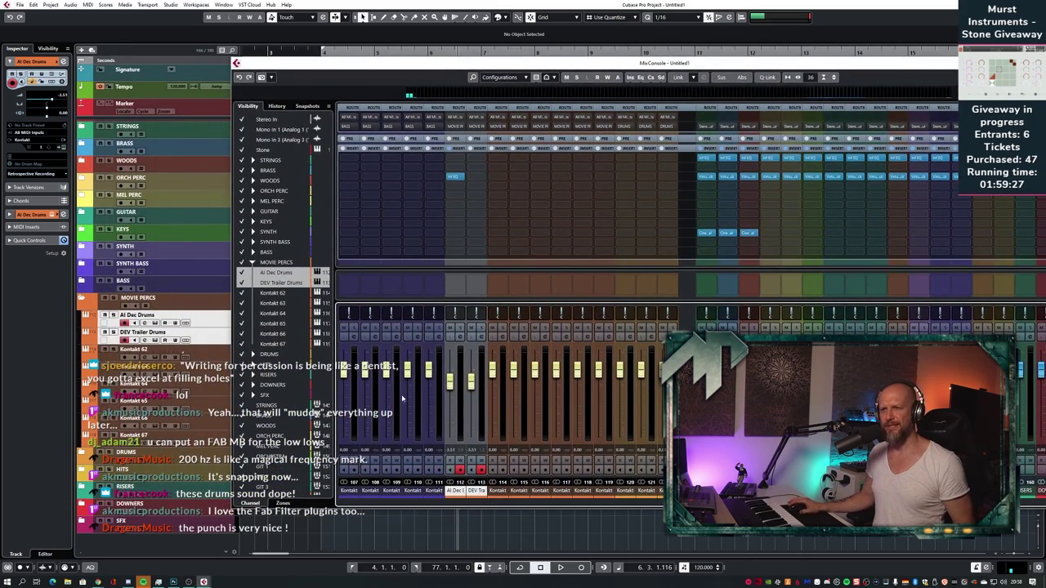
# - Lower the linked AI Dec Drums and DEV Trailer Drums faders during playback, then close the MixConsole
pyautogui.press('space')
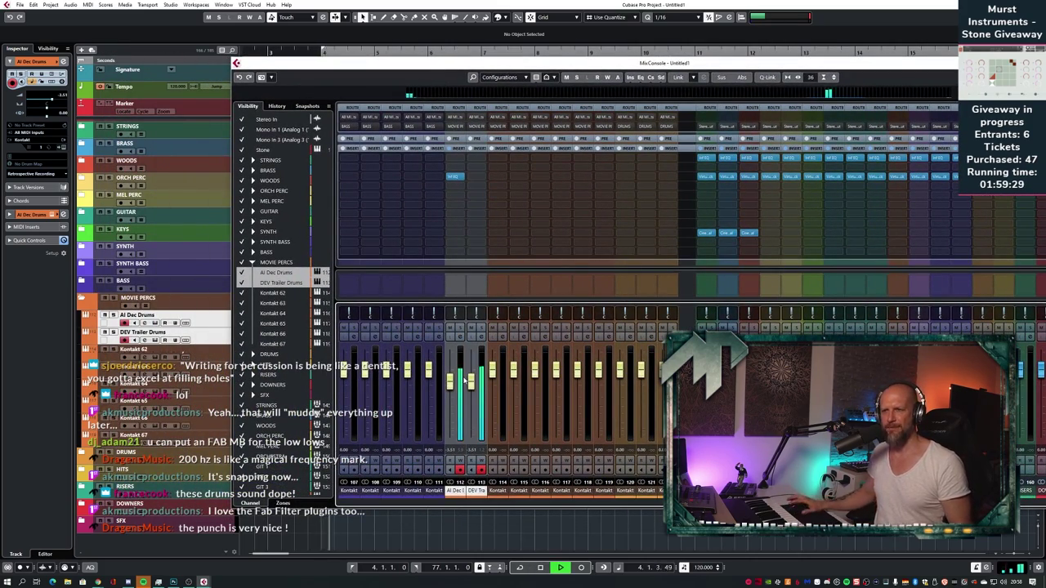
pyautogui.moveTo(468, 387)
pyautogui.mouseDown()
pyautogui.moveTo(471, 398)
pyautogui.moveTo(475, 384)
pyautogui.mouseUp()
pyautogui.press('space')
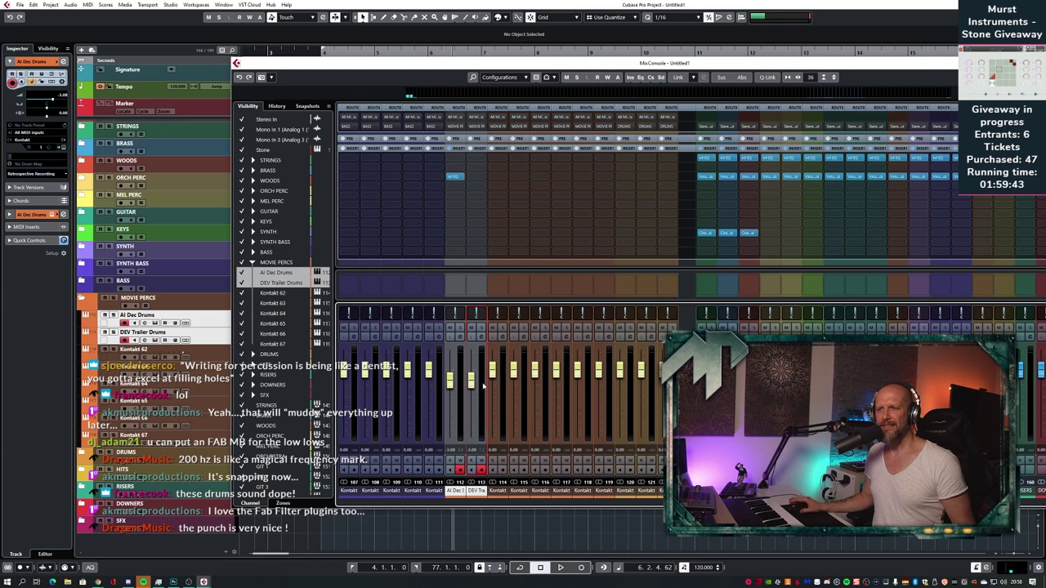
pyautogui.press('F3')
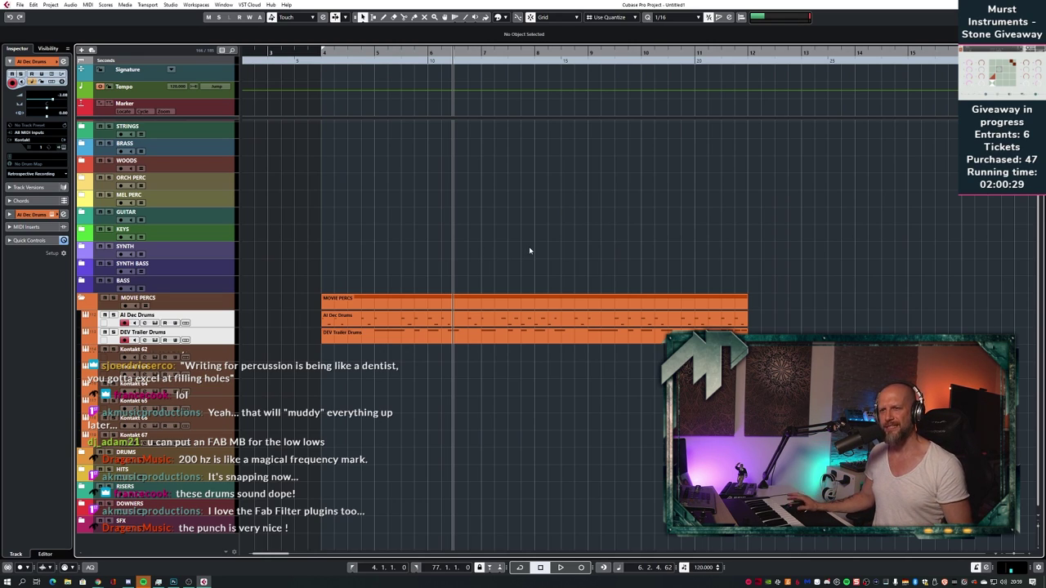
pyautogui.press('g')
pyautogui.press('KP_1')
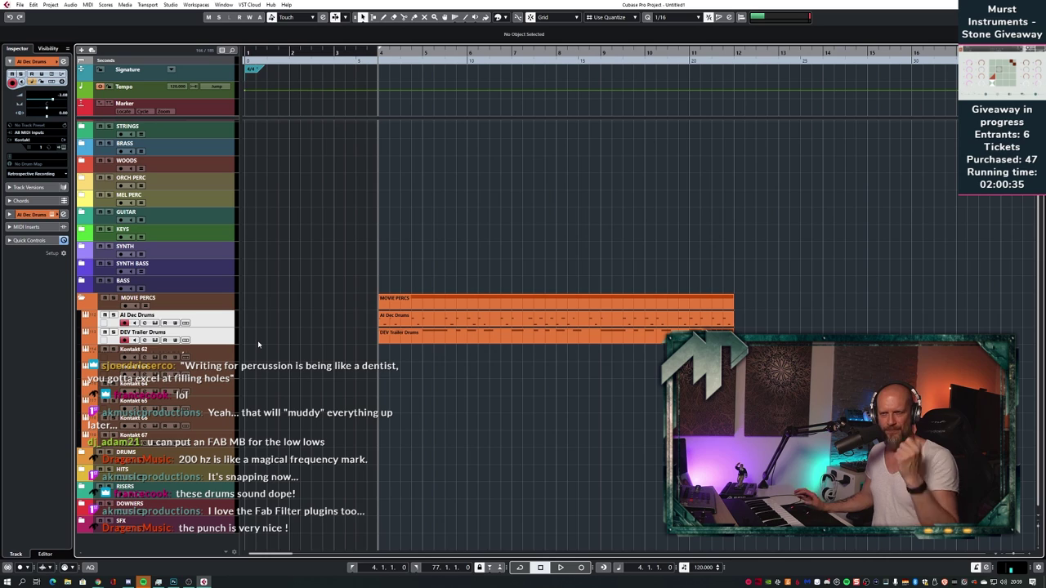
pyautogui.press('space')
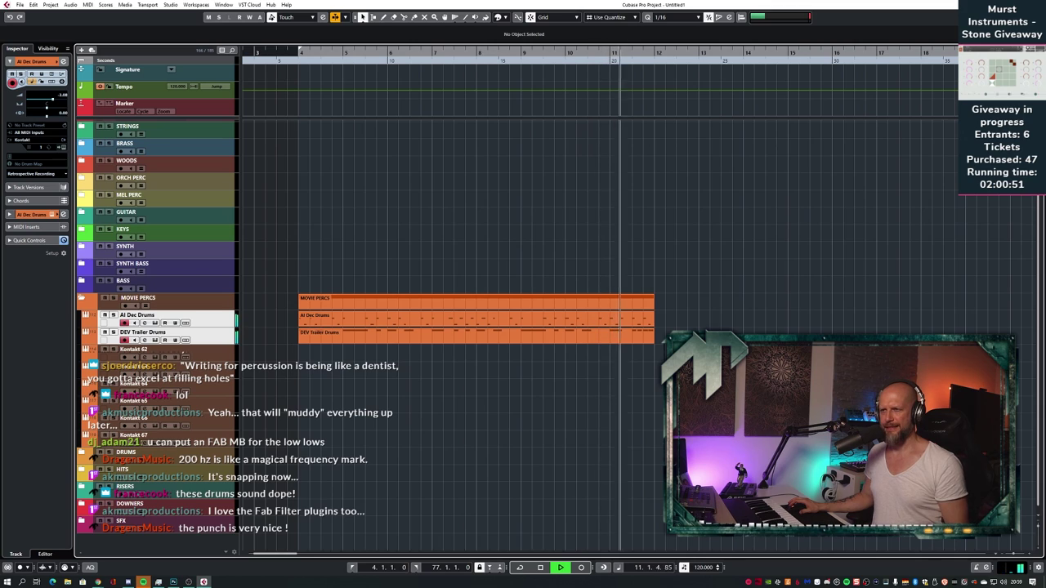
pyautogui.press('space')
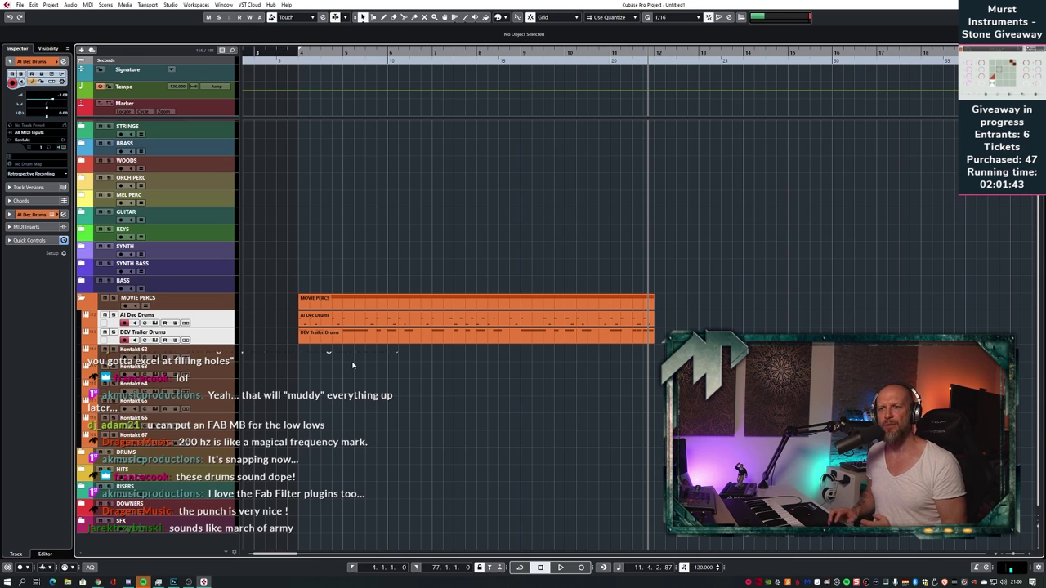
pyautogui.press('KP_1')
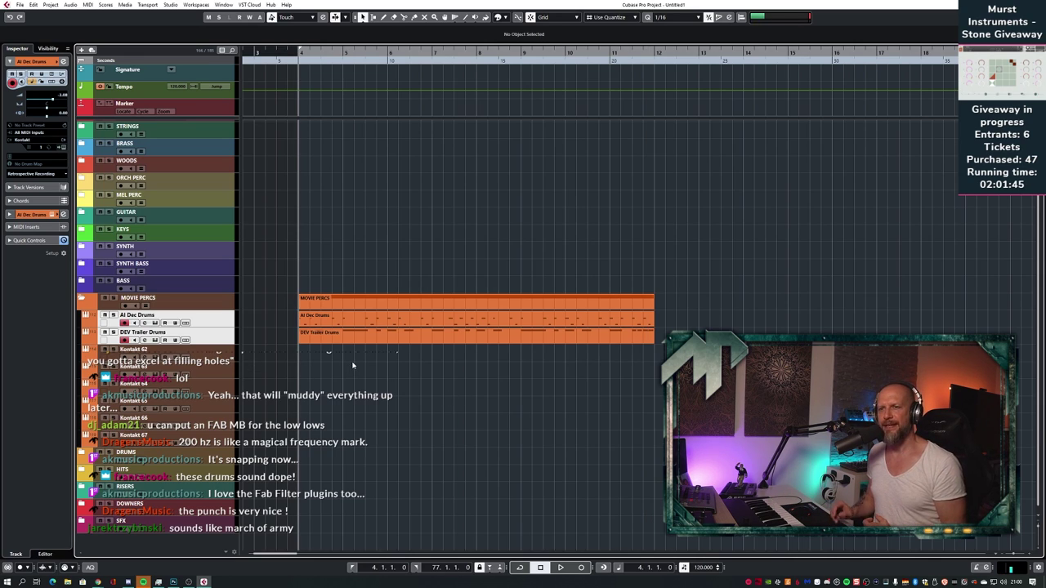
pyautogui.click(211, 355)
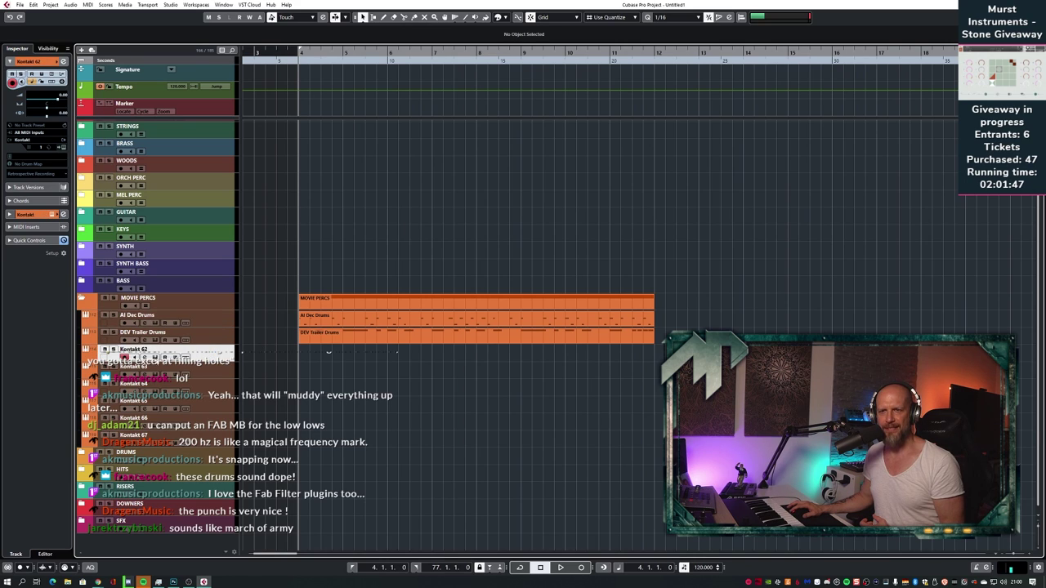
pyautogui.click(153, 357)
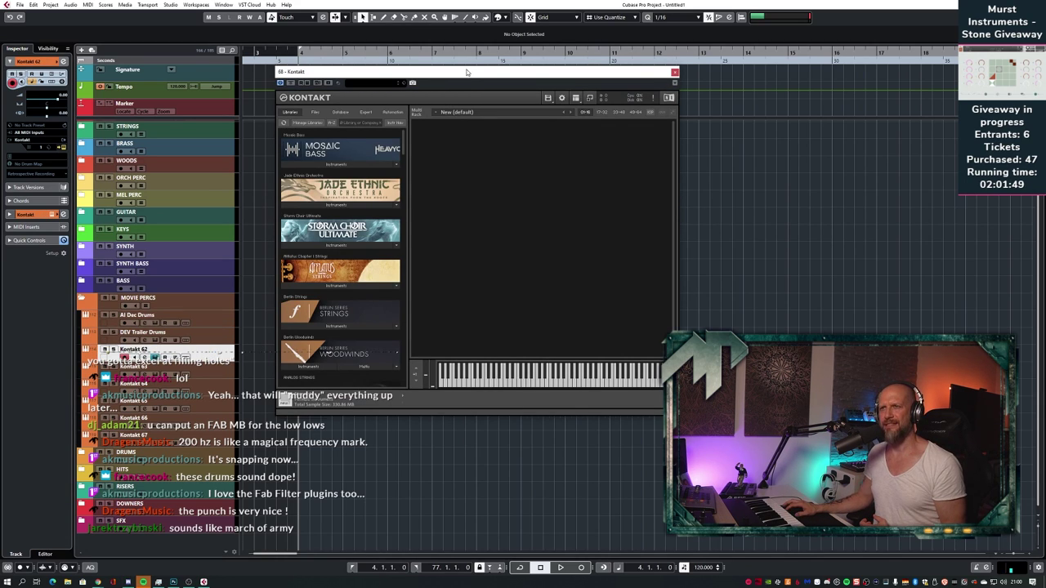
pyautogui.moveTo(465, 72); pyautogui.dragTo(1045, 128)
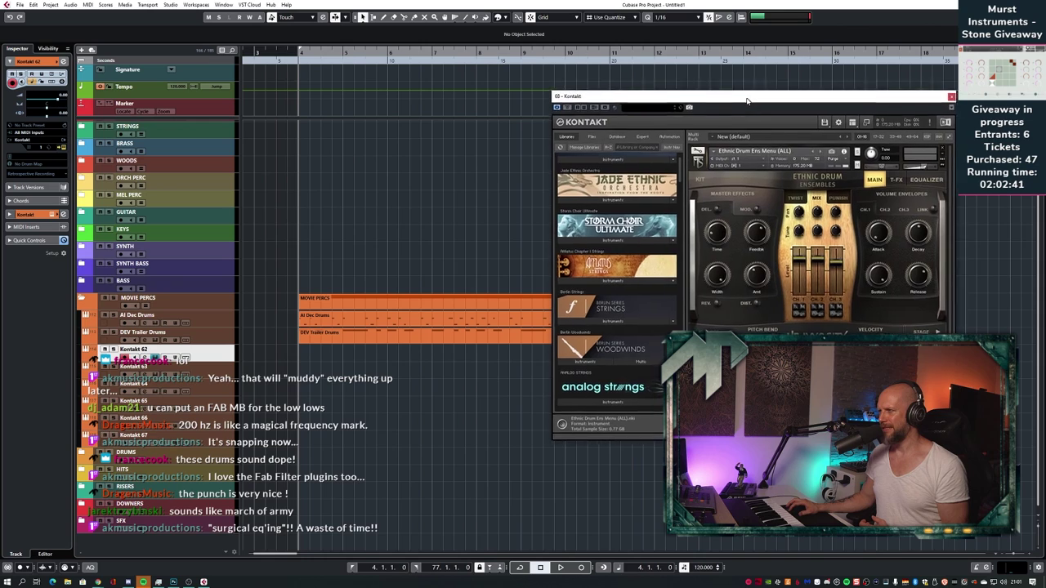
pyautogui.moveTo(743, 105); pyautogui.dragTo(718, 97)
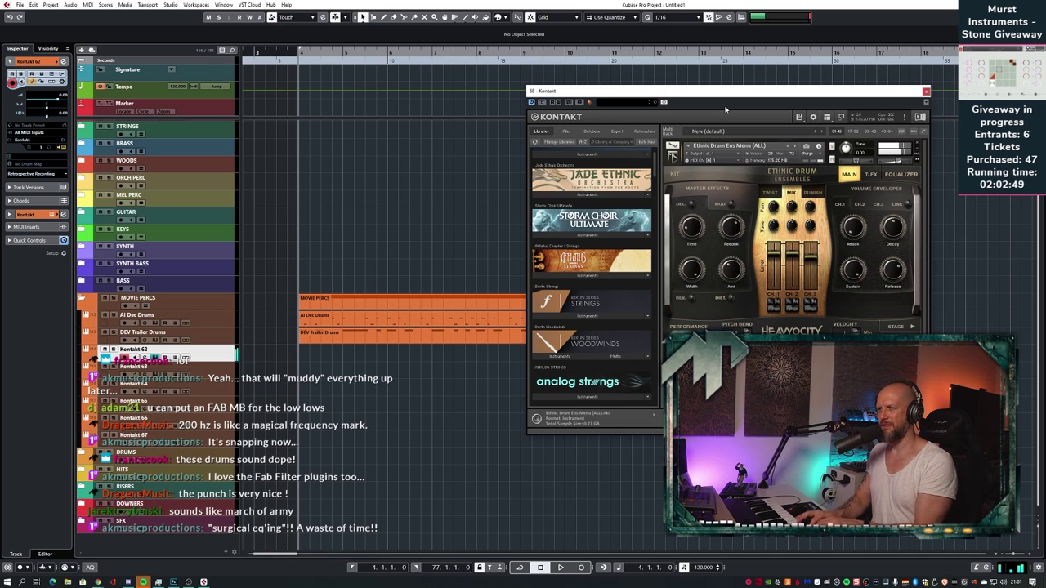
pyautogui.moveTo(779, 88); pyautogui.dragTo(379, 40)
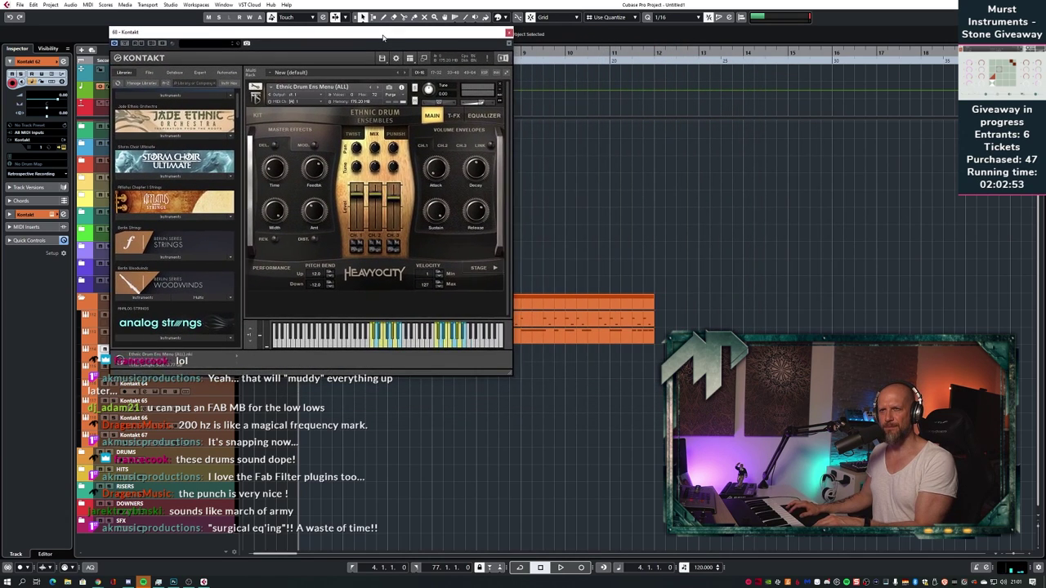
pyautogui.moveTo(507, 380); pyautogui.dragTo(503, 349)
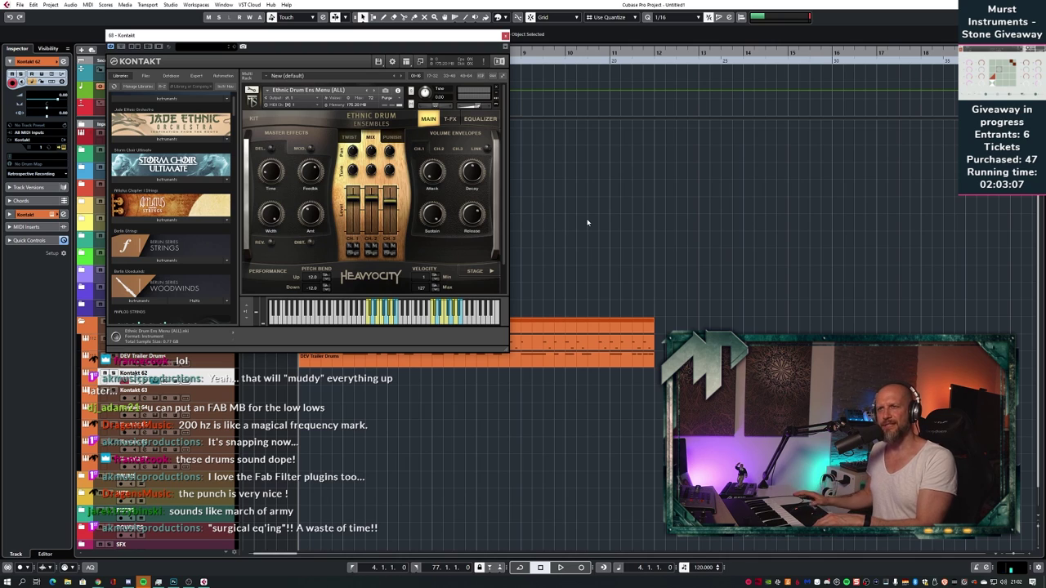
pyautogui.moveTo(455, 39)
pyautogui.mouseDown()
pyautogui.moveTo(440, 16)
pyautogui.moveTo(460, 26)
pyautogui.mouseUp()
pyautogui.click(507, 23)
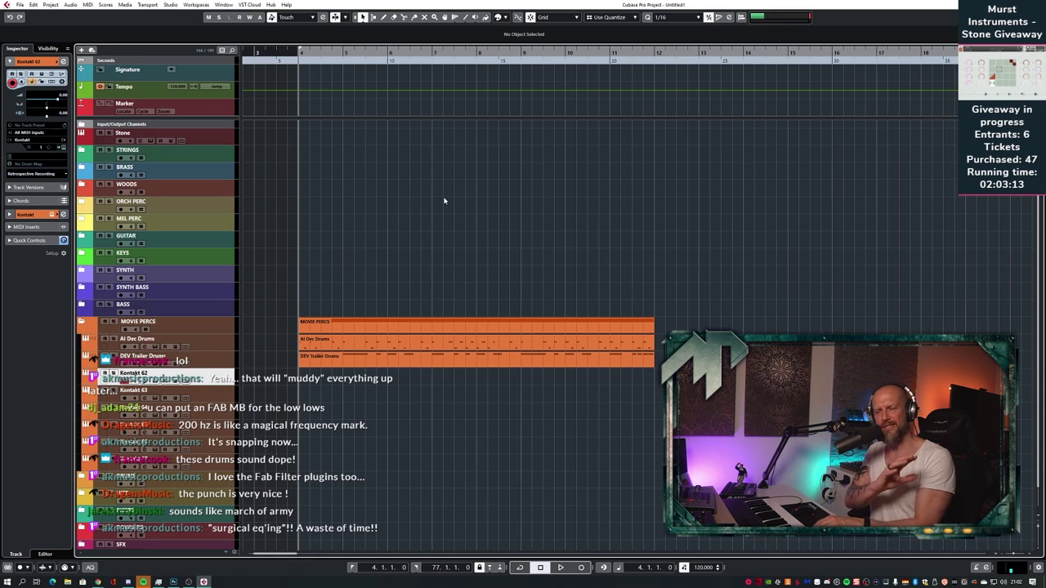
# - Step the playhead back to just before bar 4 and audition the arrangement
pyautogui.press('KP_Subtract')
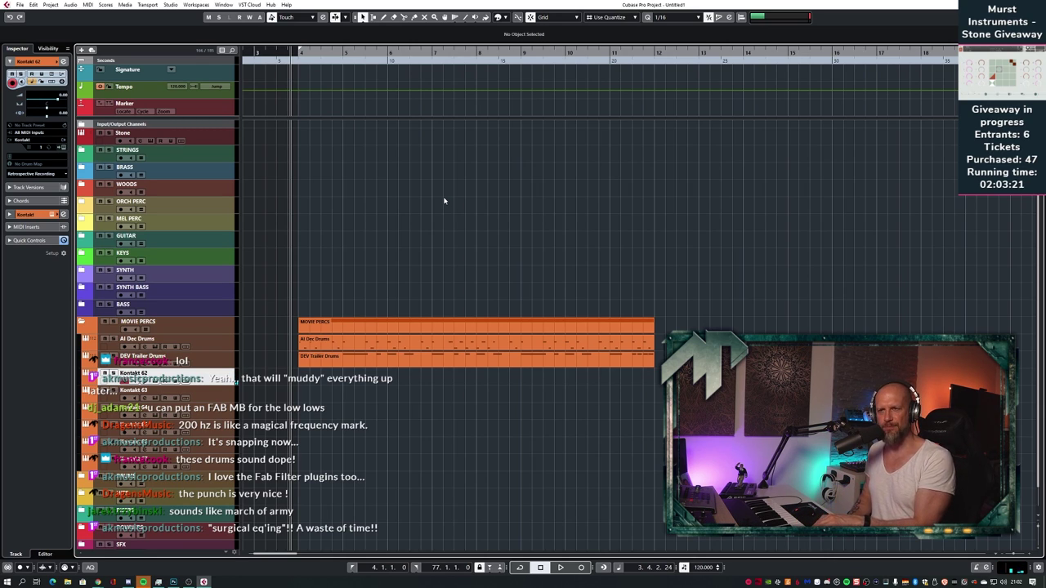
pyautogui.press('KP_Subtract')
pyautogui.press('space')
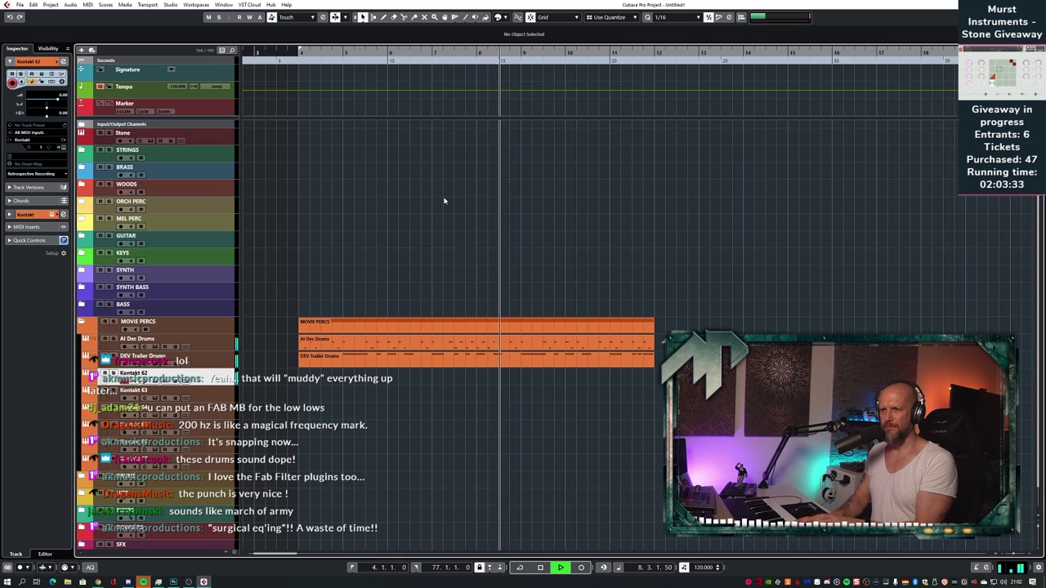
pyautogui.press('space')
# - Rewind to bar 3 and record a new Kontakt 62 part through bar 8
pyautogui.press('KP_Subtract')
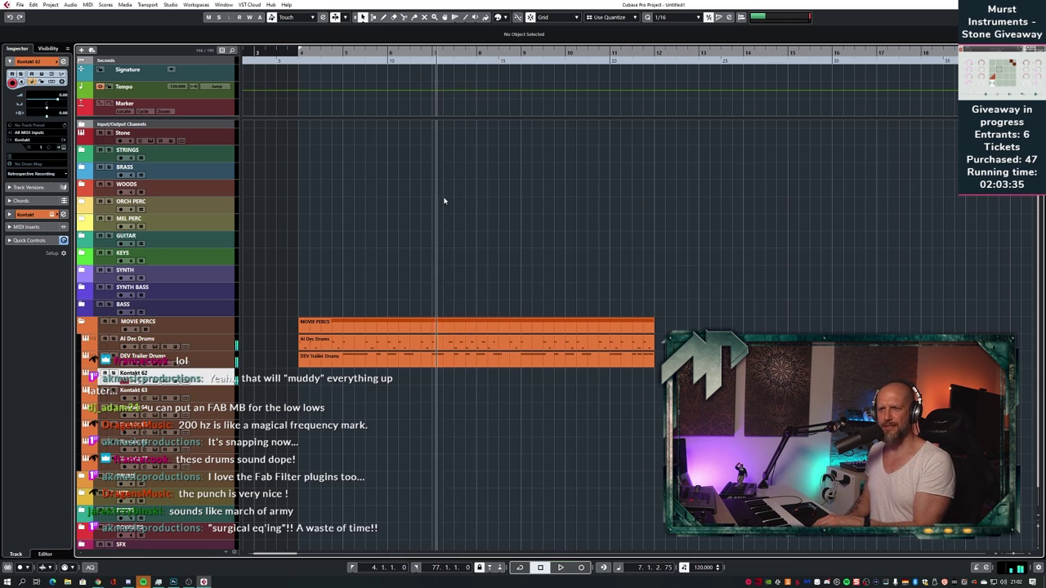
pyautogui.press('KP_Subtract')
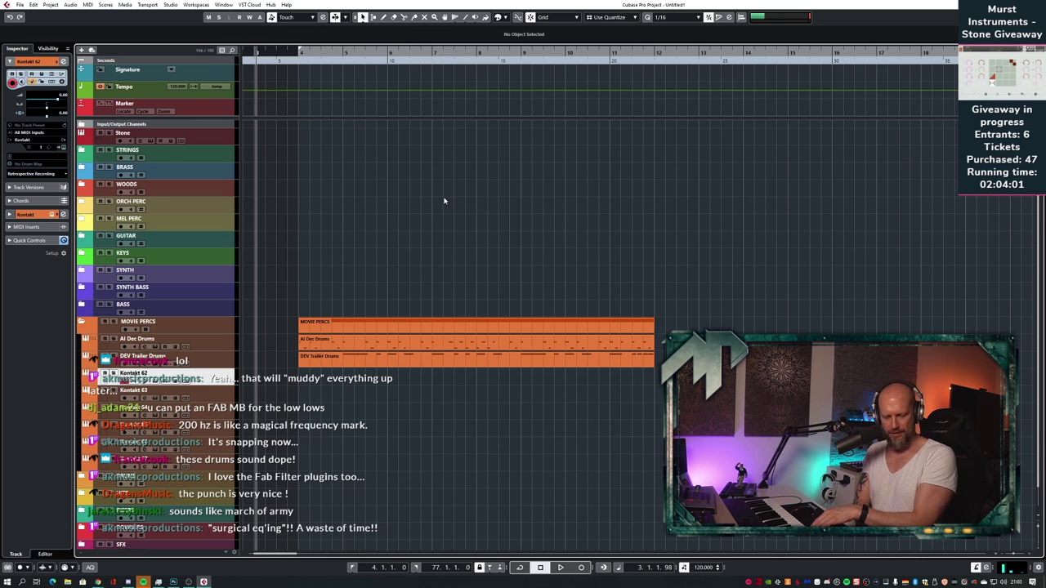
pyautogui.press('space')
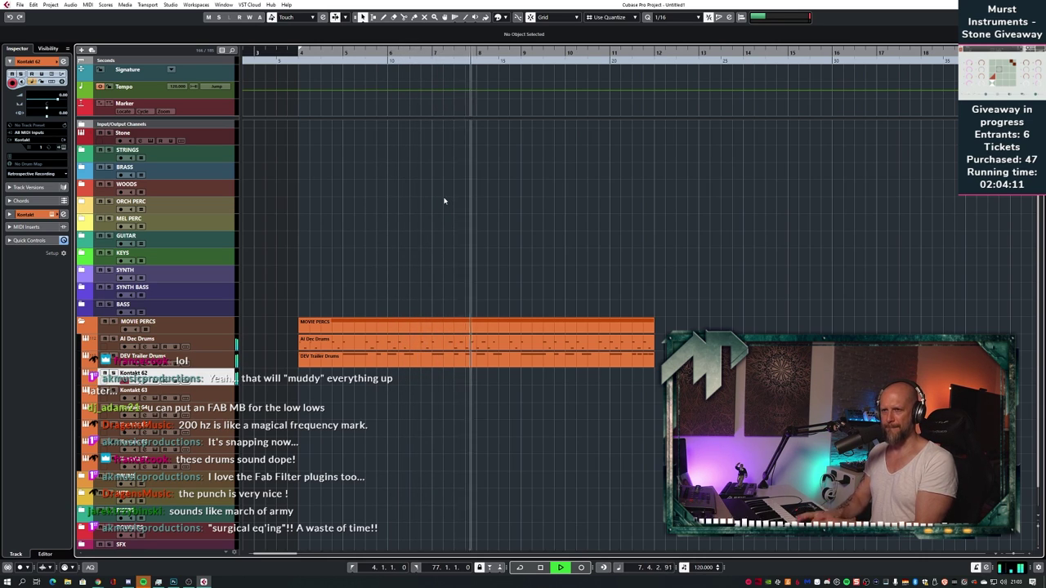
pyautogui.press('shift+KP_Multiply')
pyautogui.press('space')
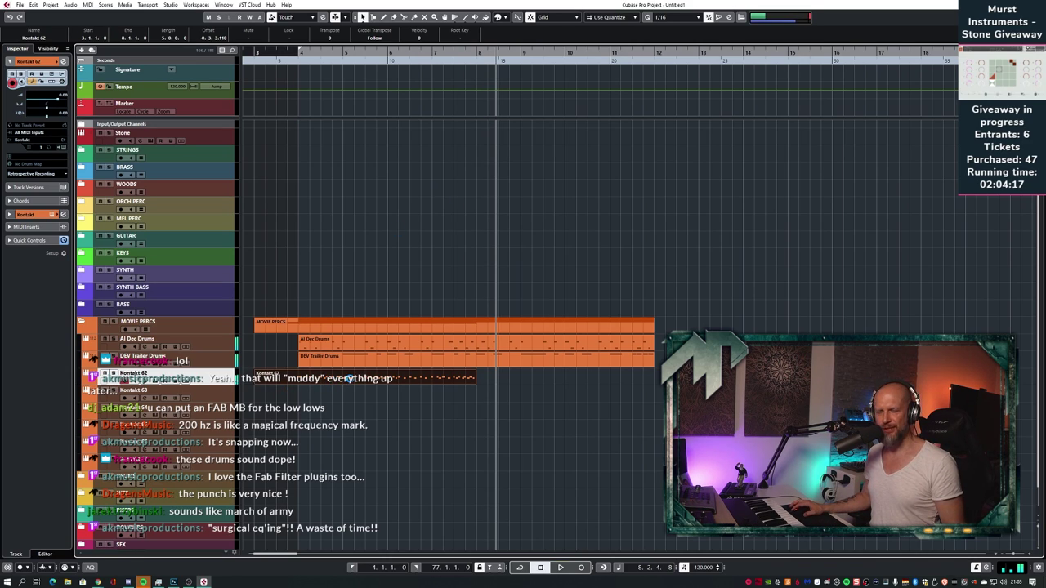
# - Bring up the save dialog and move it to the other screen to name the copy epic_percussions-01
pyautogui.hotkey('ctrl', 's')
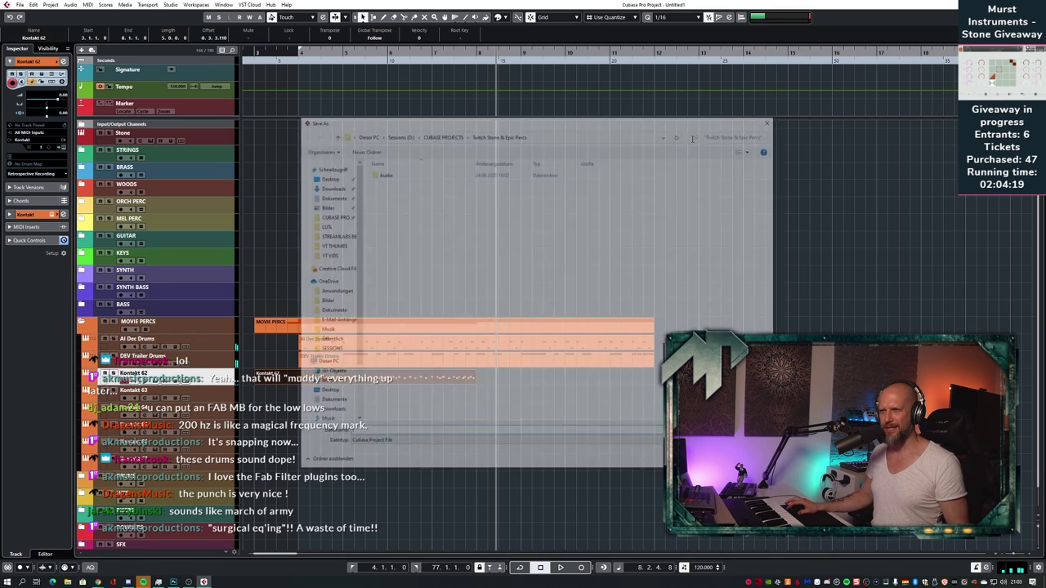
pyautogui.moveTo(702, 120); pyautogui.dragTo(1045, 138)
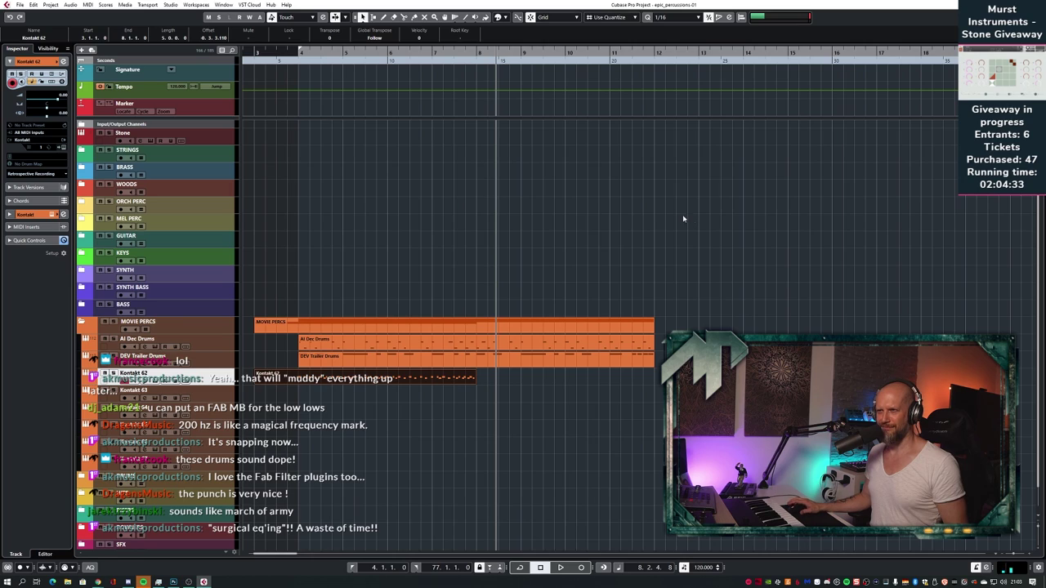
pyautogui.click(689, 214)
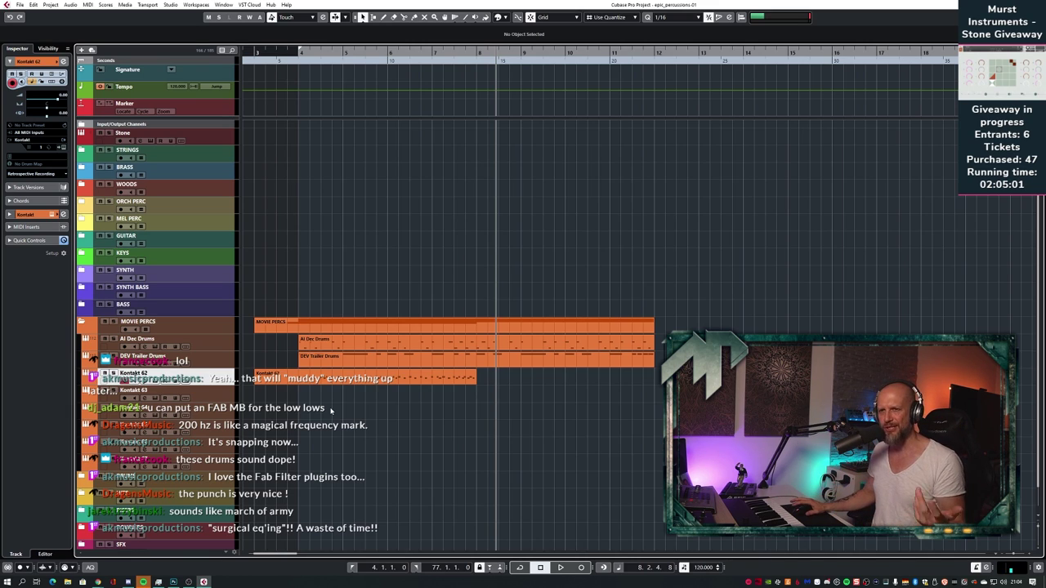
# - Open the Kontakt 62 part and quantize its notes from bar 5.3 onward to the grid
pyautogui.doubleClick(320, 380)
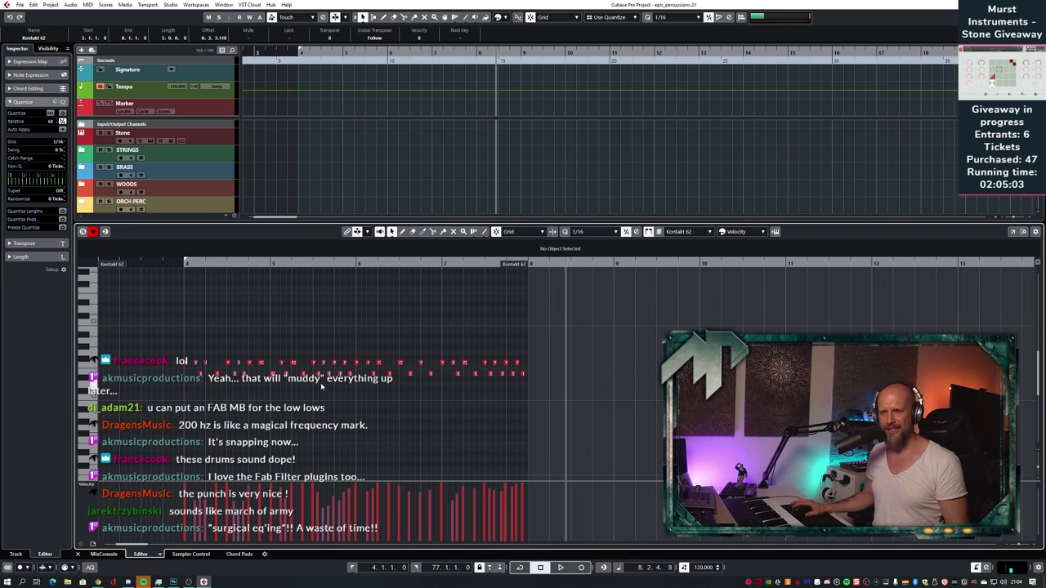
pyautogui.press('h')
pyautogui.moveTo(306, 336); pyautogui.dragTo(670, 389)
pyautogui.moveTo(972, 330); pyautogui.dragTo(789, 351)
pyautogui.moveTo(970, 334); pyautogui.dragTo(570, 394)
pyautogui.press('q')
pyautogui.press('q')
pyautogui.press('q')
pyautogui.press('q')
pyautogui.moveTo(971, 332); pyautogui.dragTo(274, 394)
pyautogui.press('space')
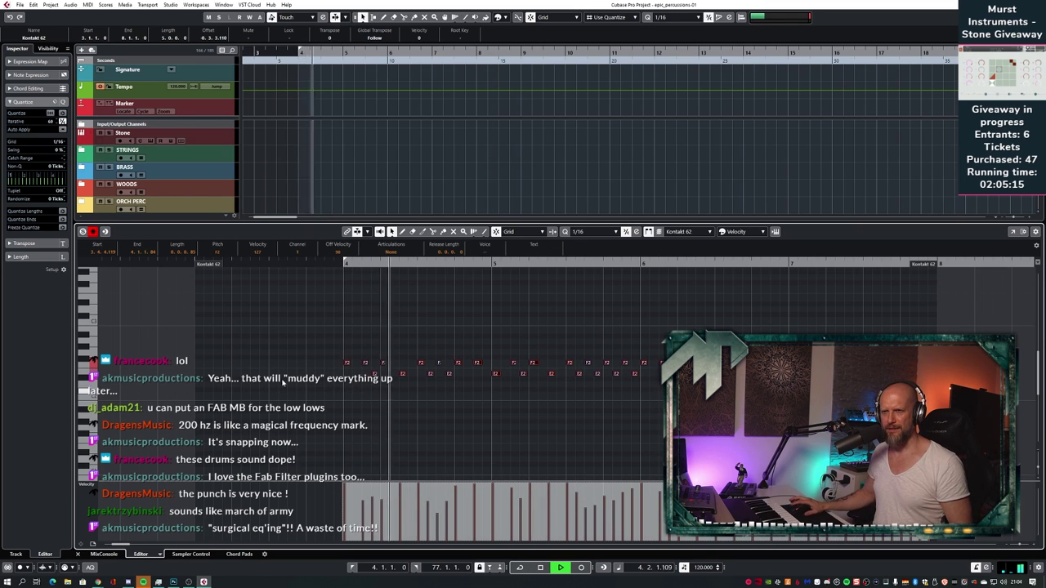
# - Trim the Kontakt 62 part's left edge so it starts at bar 4
pyautogui.press('F3')
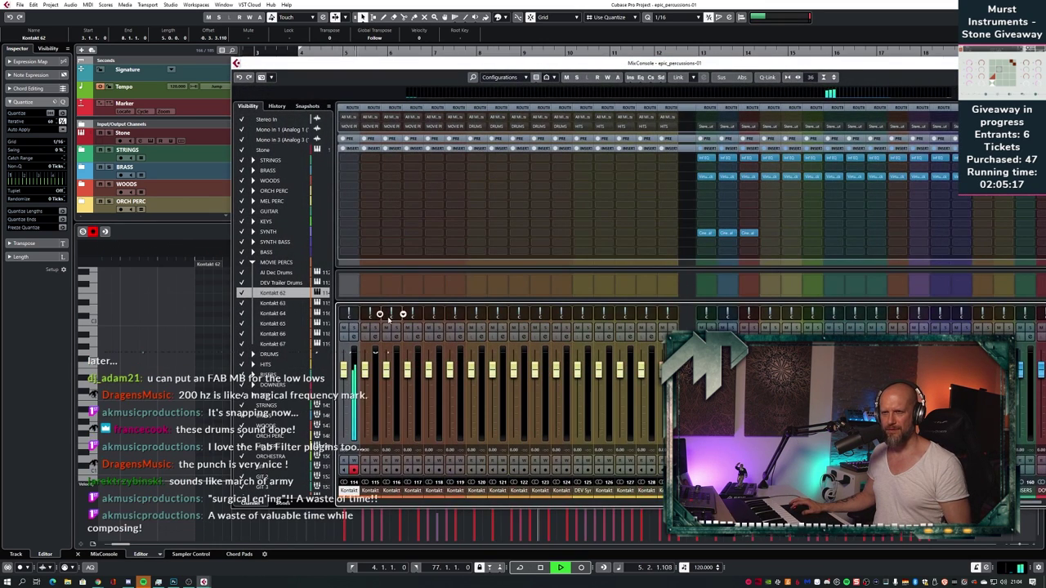
pyautogui.press('F3')
pyautogui.hotkey('ctrl', 'alt', 'e')
pyautogui.moveTo(255, 380); pyautogui.dragTo(298, 381)
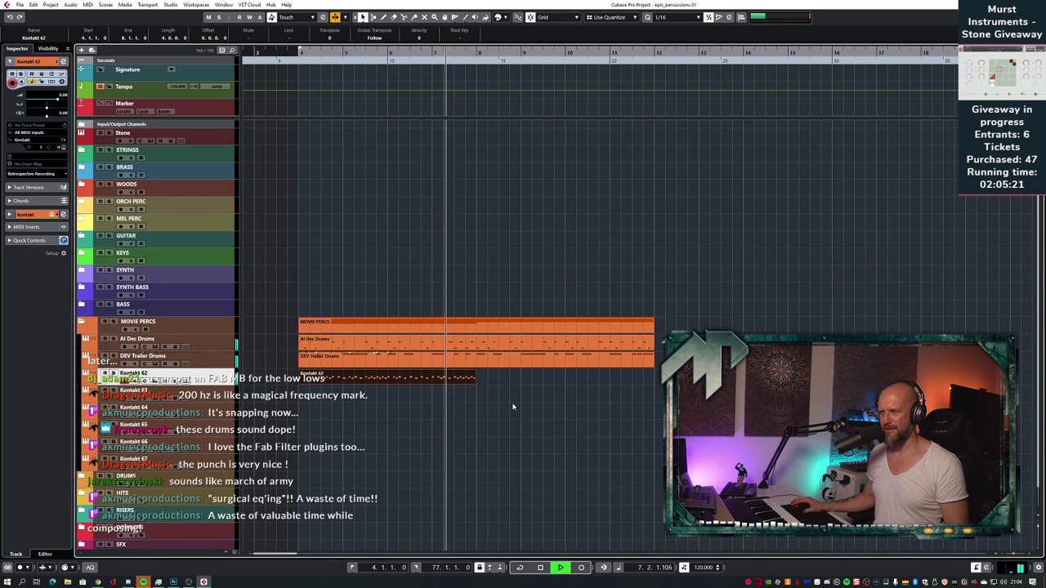
# - Duplicate the Kontakt 62 part so a copy follows right after it
pyautogui.click(629, 417)
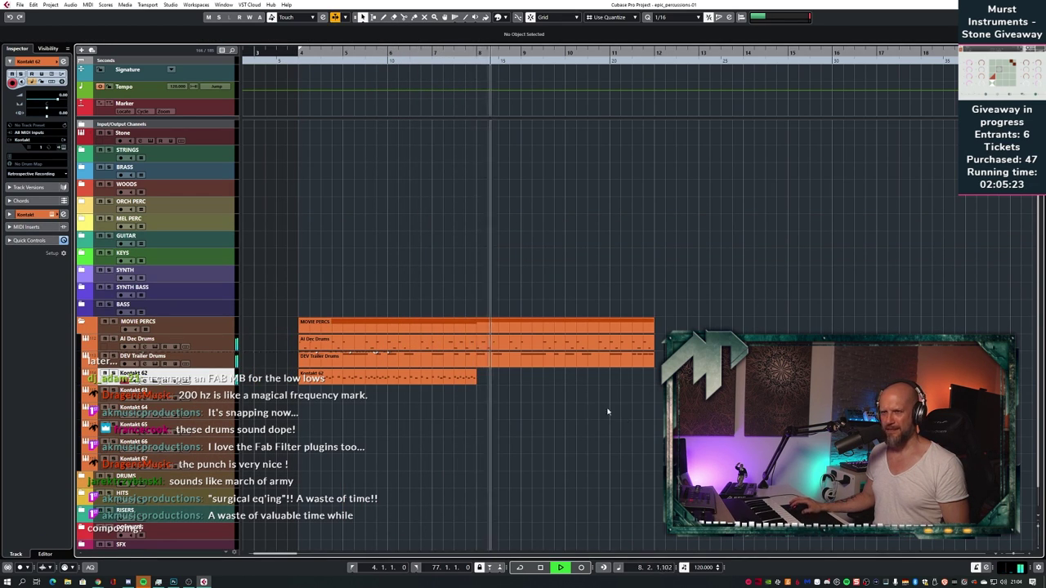
pyautogui.click(470, 378)
pyautogui.hotkey('ctrl', 'd')
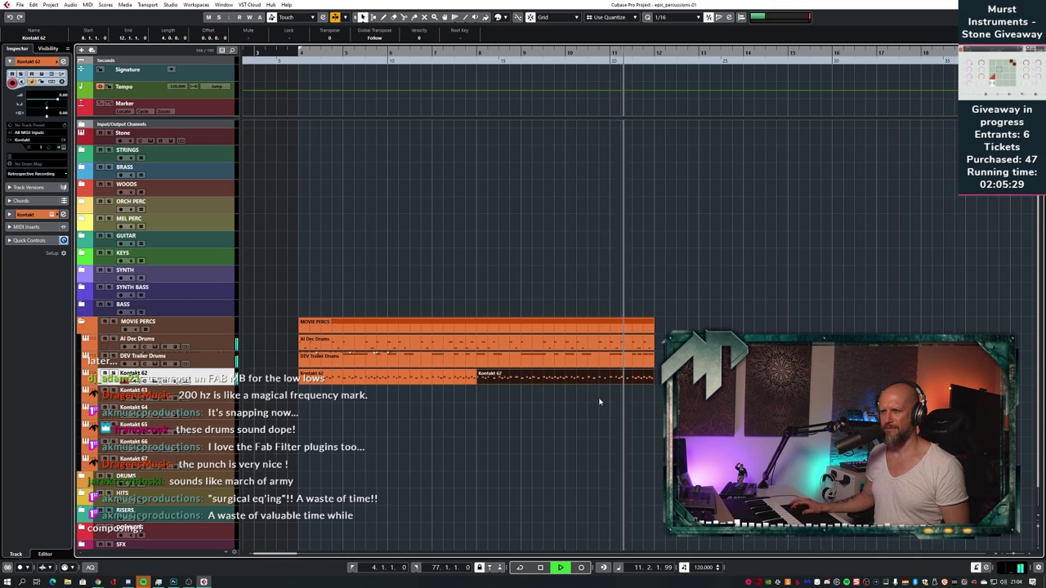
pyautogui.press('space')
# - Delete a run of notes in the duplicated Kontakt 62 part
pyautogui.doubleClick(623, 381)
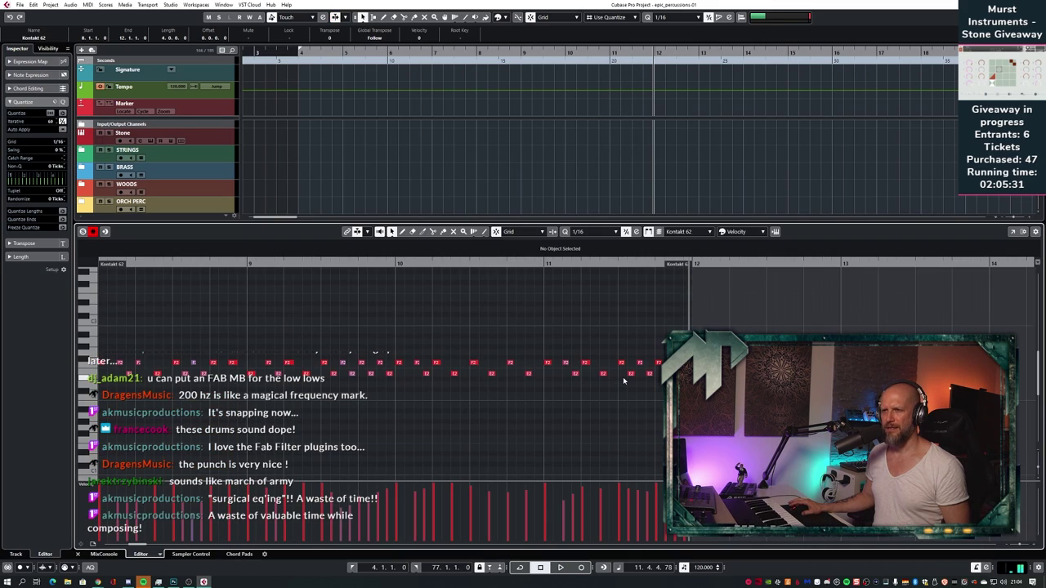
pyautogui.moveTo(548, 351); pyautogui.dragTo(607, 382)
pyautogui.press('Delete')
pyautogui.click(621, 362)
pyautogui.click(605, 402)
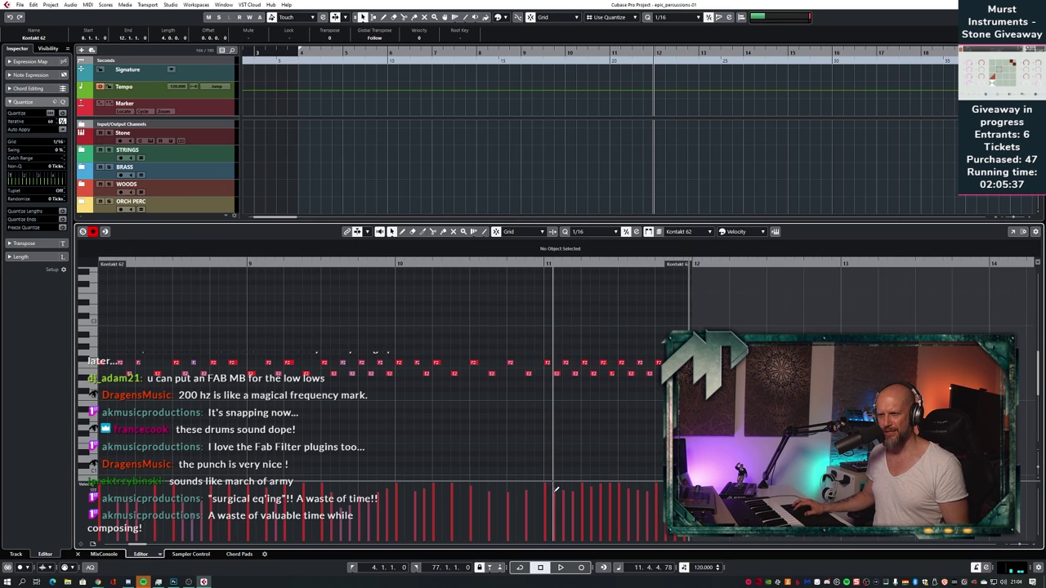
# - Redraw the velocities of four soft, non-accent hits and audition from bar 10
pyautogui.click(600, 488)
pyautogui.click(611, 486)
pyautogui.click(637, 490)
pyautogui.click(647, 489)
pyautogui.click(396, 263)
pyautogui.press('space')
pyautogui.press('g')
pyautogui.press('g')
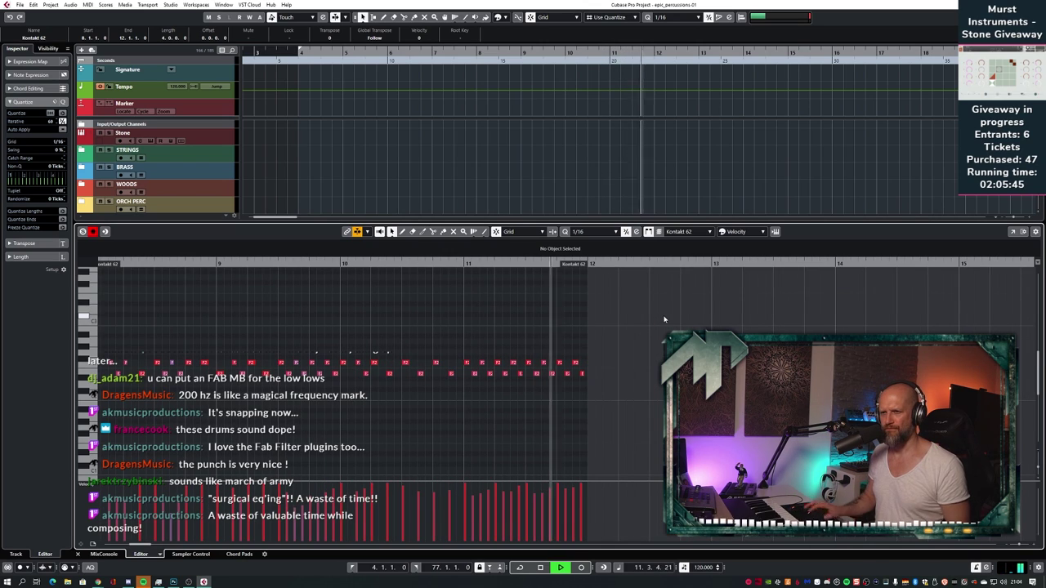
pyautogui.press('space')
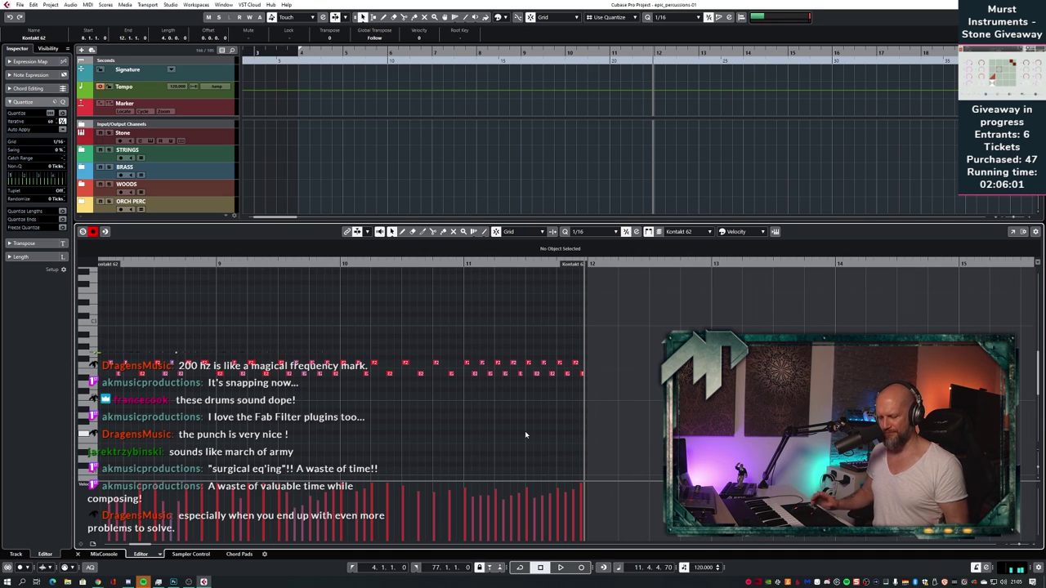
pyautogui.hotkey('ctrl', 'e')
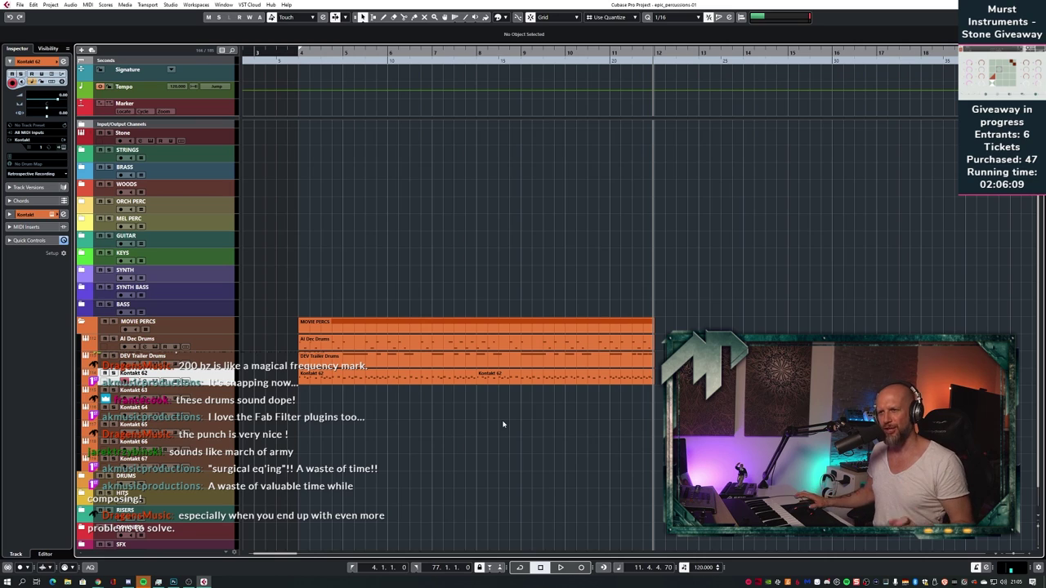
# - Play from bar 4 and nudge the Kontakt 62 fader up to -2.30 dB, checking channel 114 soloed
pyautogui.press('KP_1')
pyautogui.press('space')
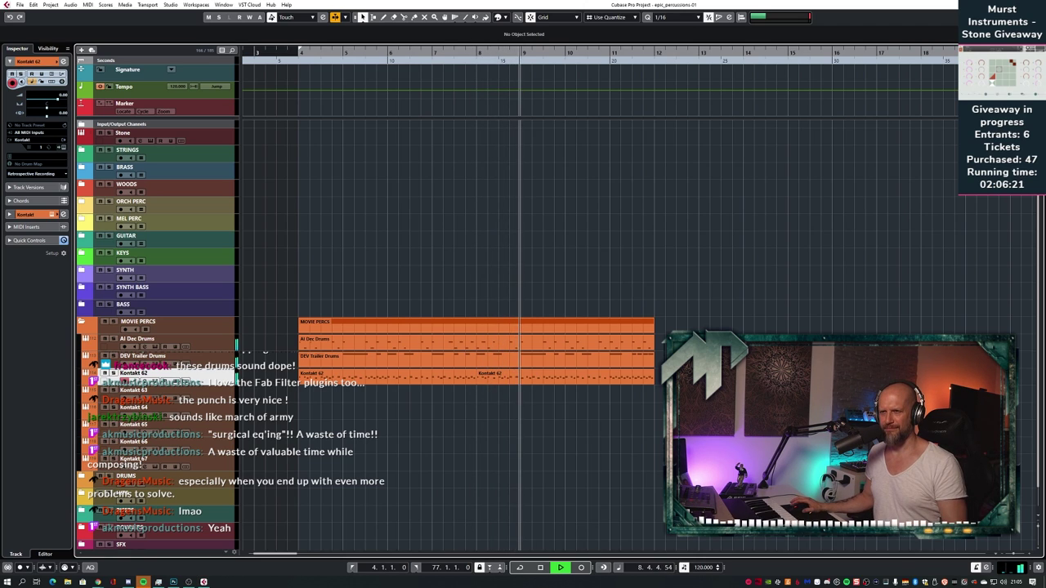
pyautogui.press('F3')
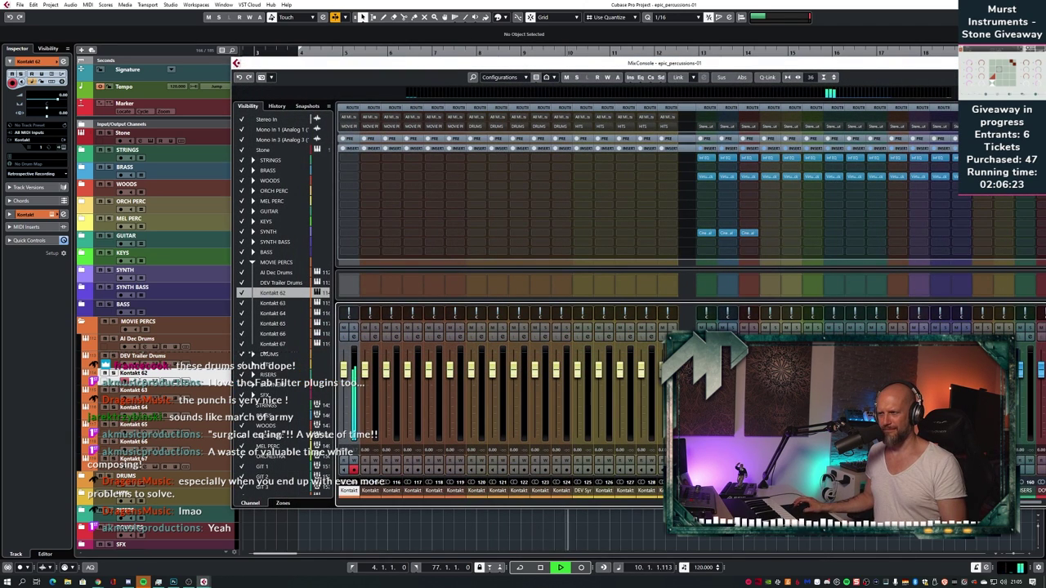
pyautogui.hscroll(-3, 506, 368)
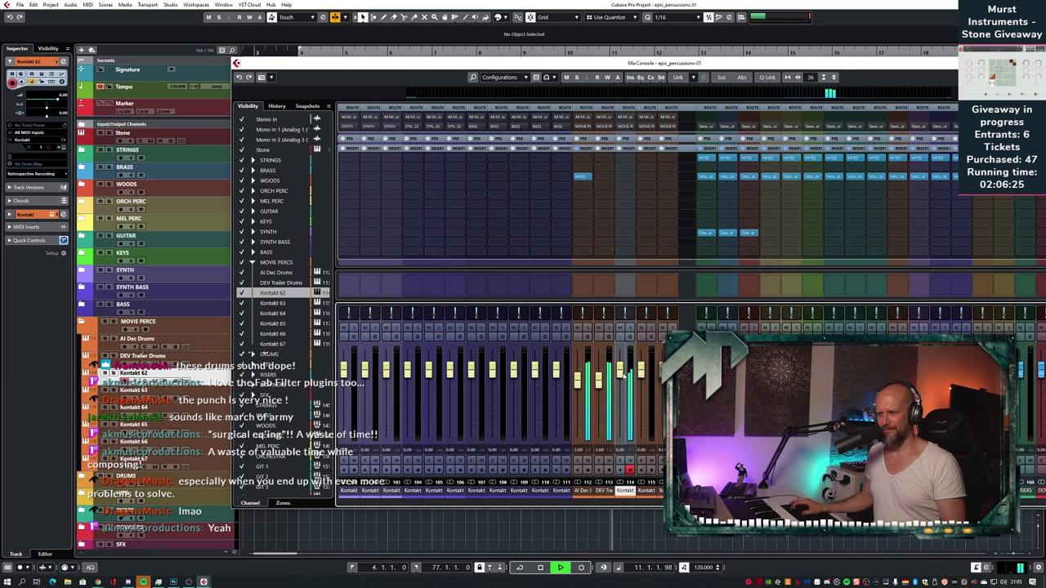
pyautogui.moveTo(622, 378); pyautogui.dragTo(622, 376)
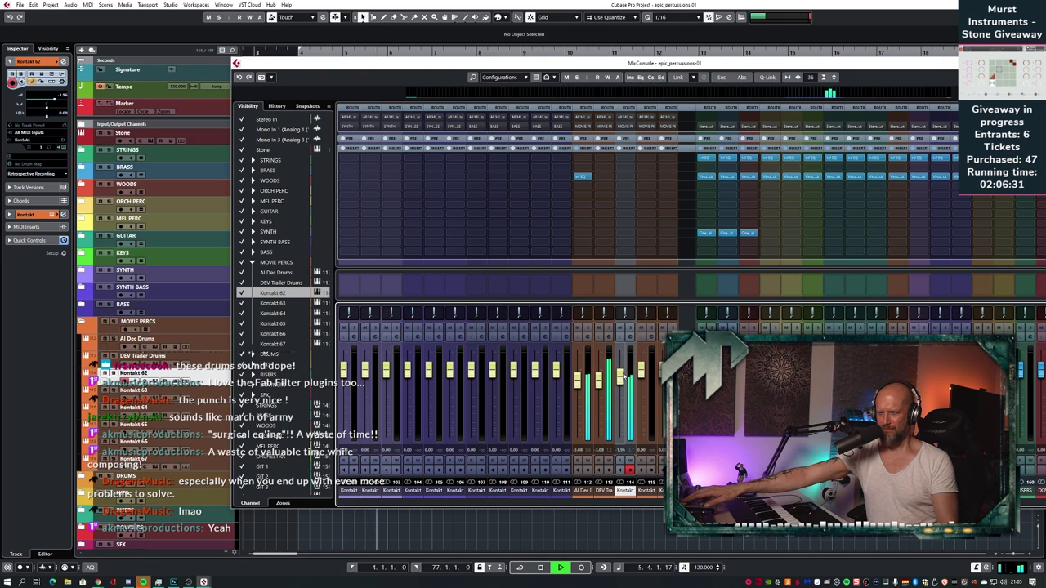
pyautogui.click(629, 327)
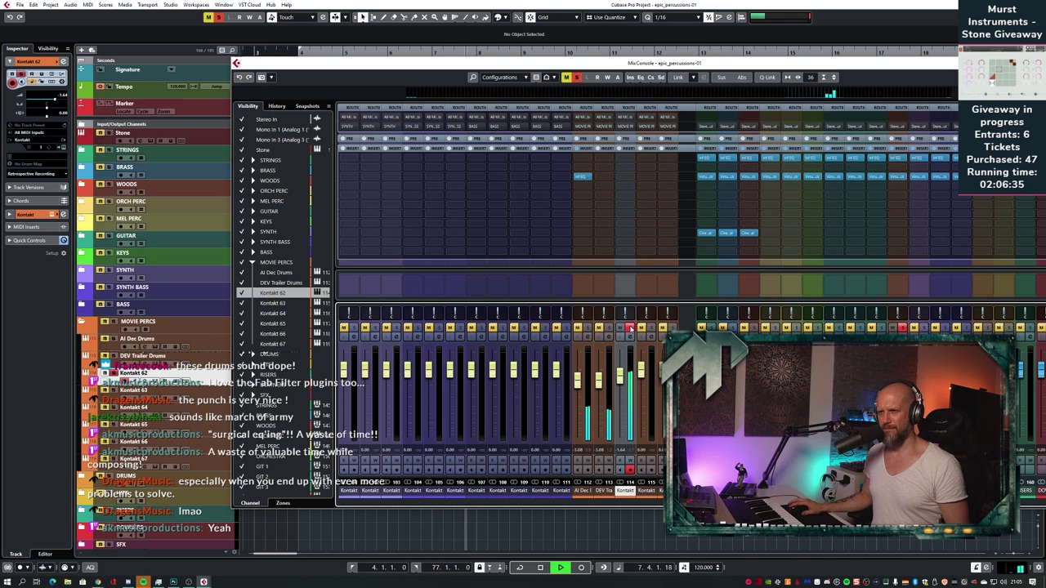
pyautogui.click(630, 327)
pyautogui.press('space')
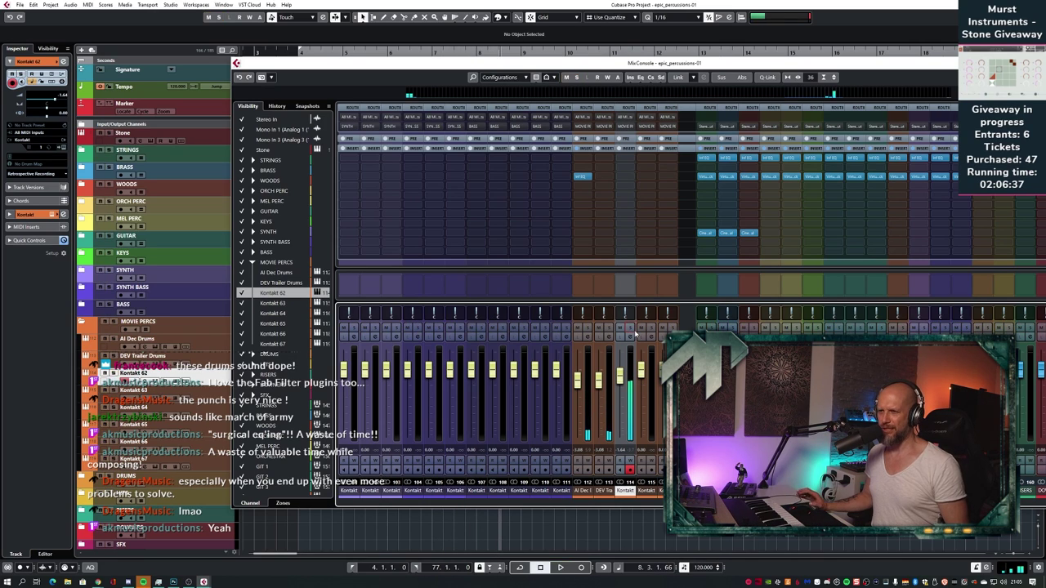
pyautogui.press('F3')
pyautogui.press('space')
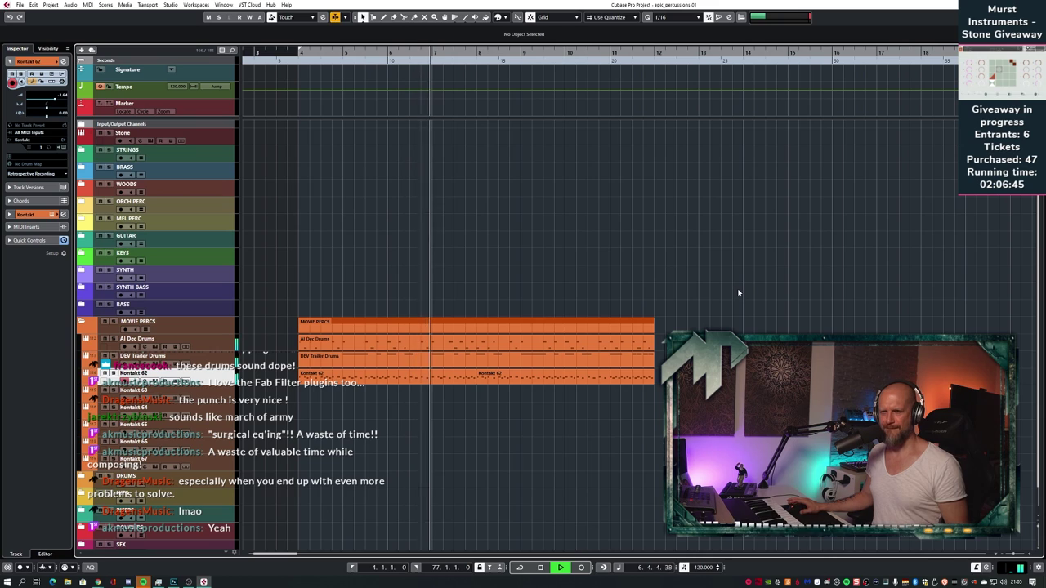
pyautogui.press('space')
pyautogui.click(211, 397)
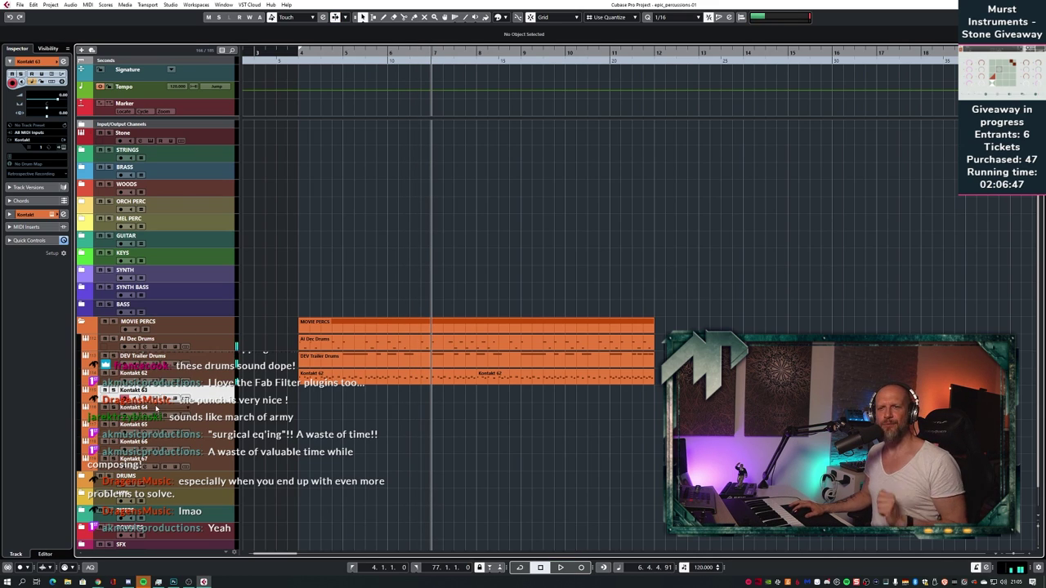
pyautogui.click(155, 398)
pyautogui.moveTo(621, 75); pyautogui.dragTo(1045, 119)
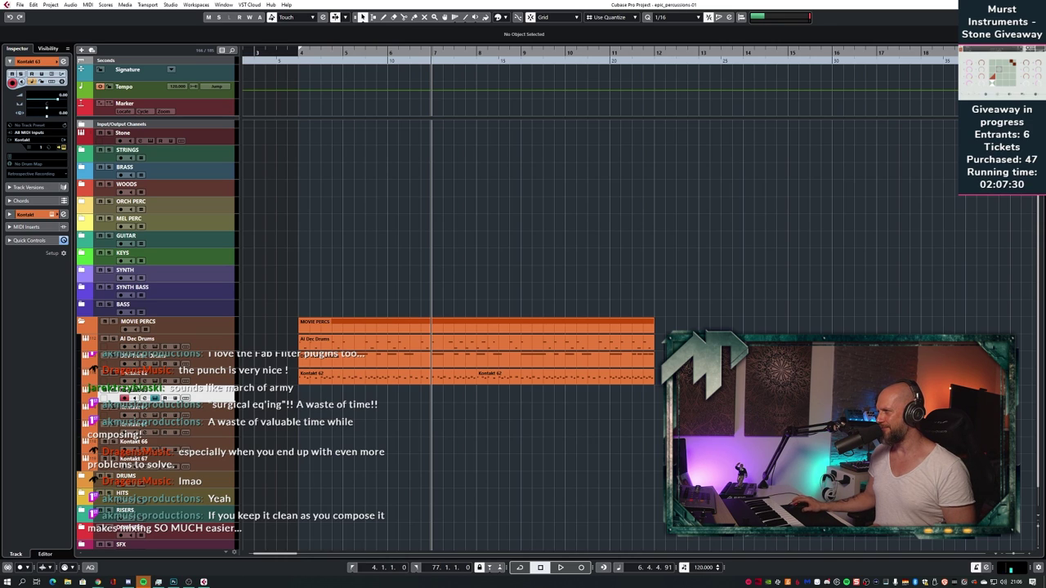
pyautogui.moveTo(771, 96); pyautogui.dragTo(678, 96)
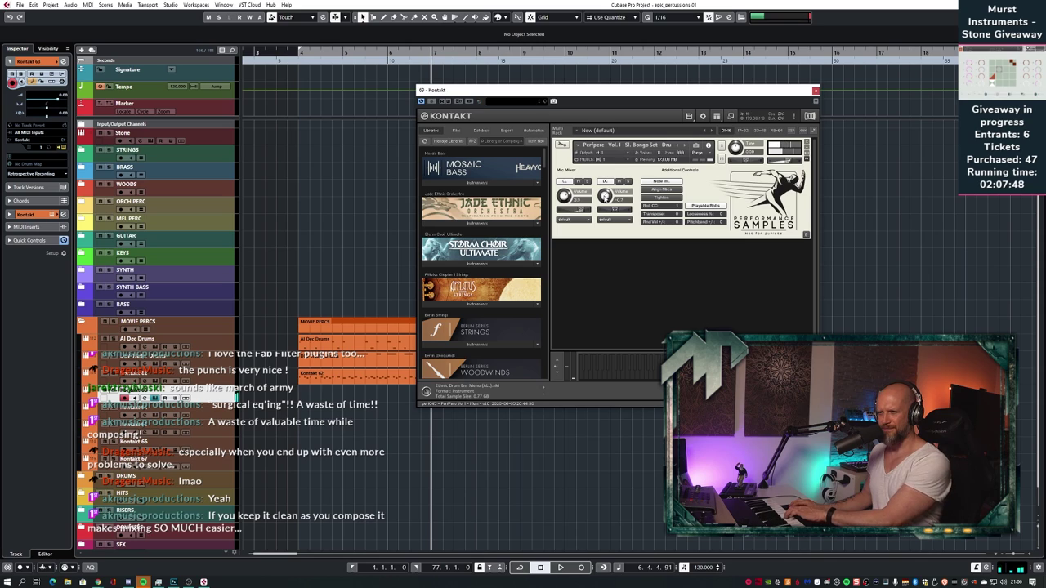
pyautogui.click(814, 92)
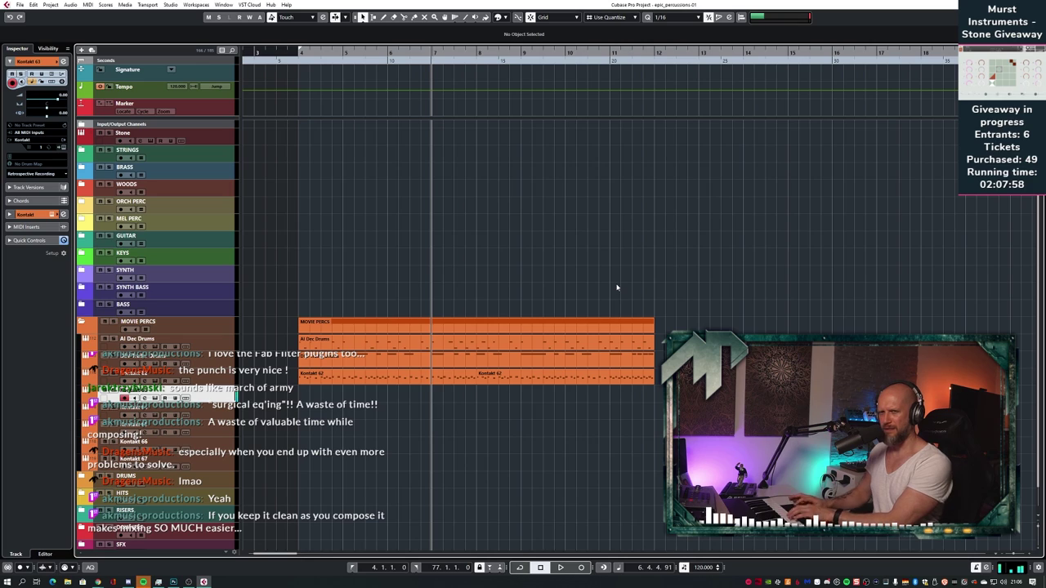
pyautogui.click(154, 399)
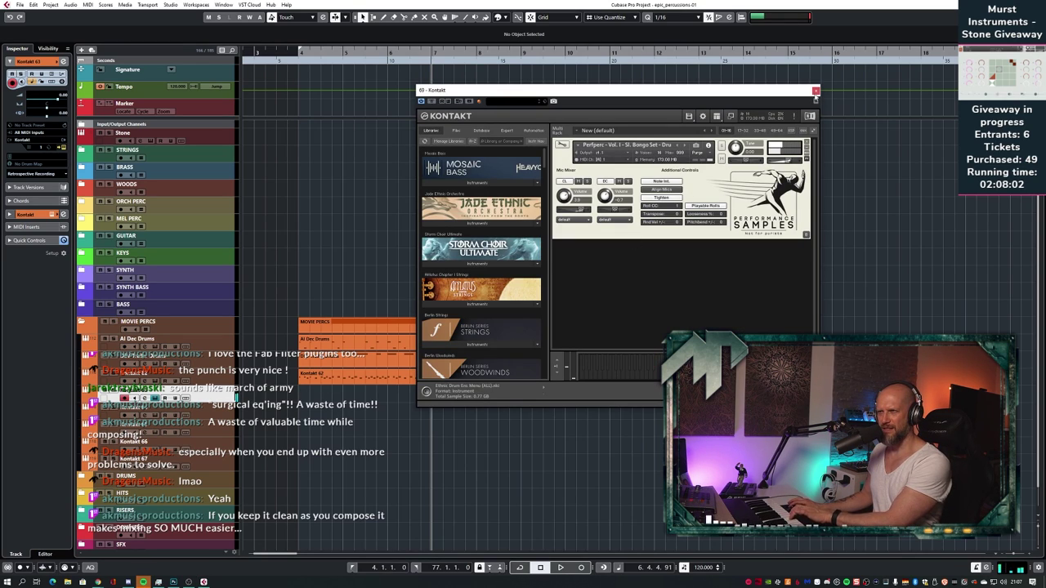
pyautogui.click(815, 91)
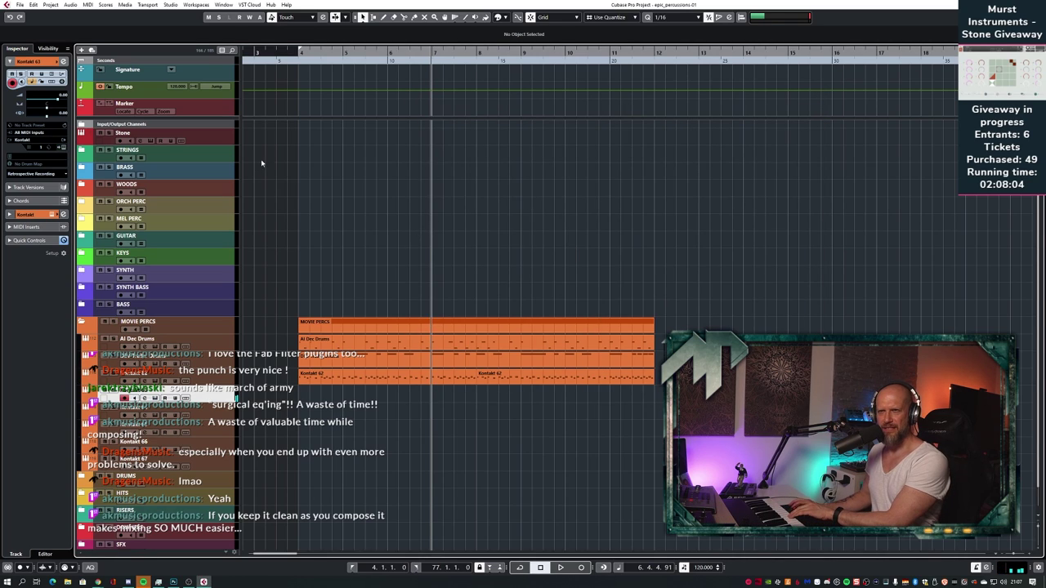
# - Set the playhead to 2.4.4.0 and record a percussion part on Kontakt 63
pyautogui.click(256, 54)
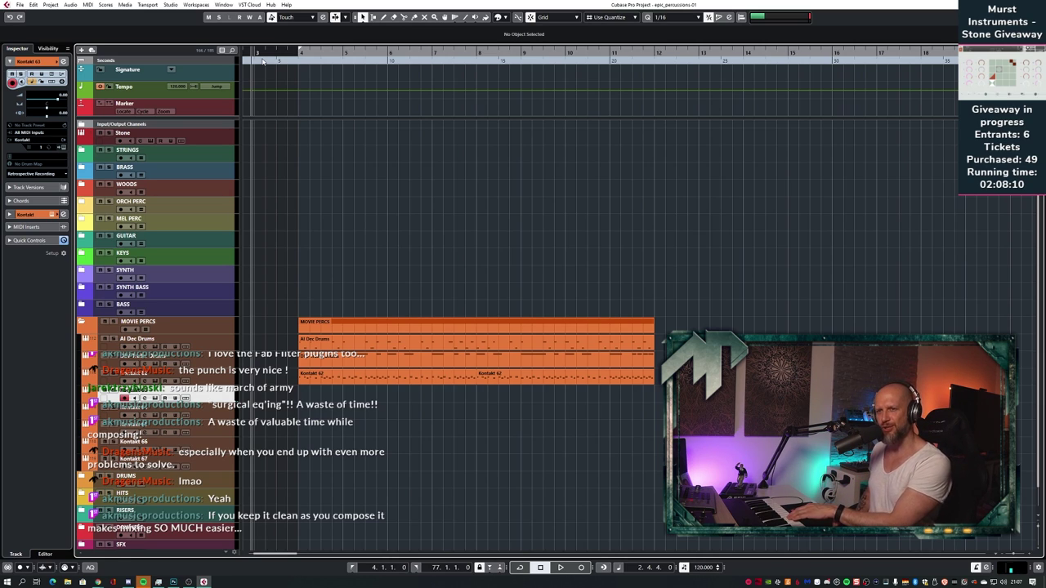
pyautogui.press('KP_Multiply')
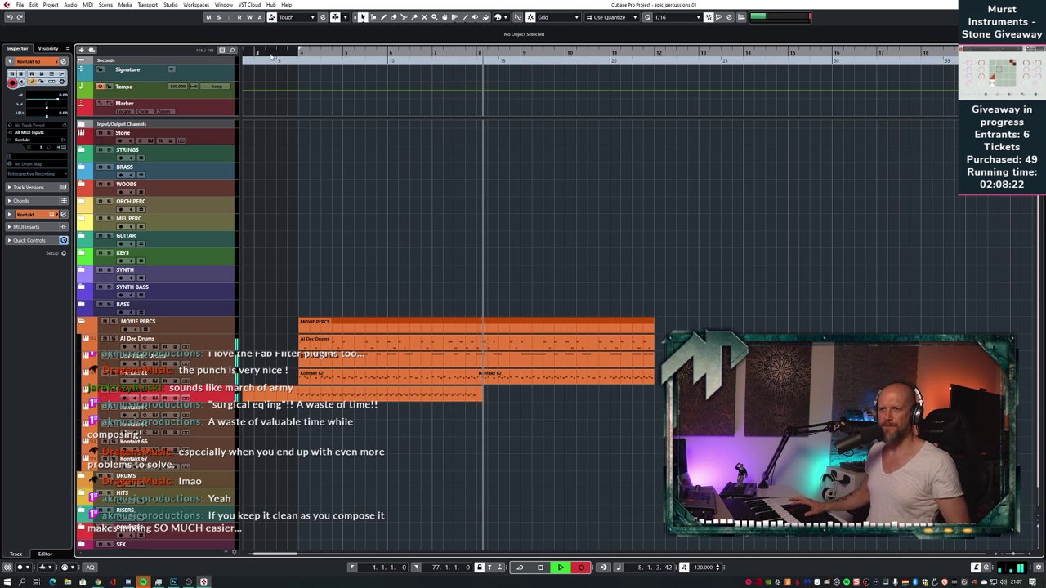
pyautogui.press('space')
# - Undo the quantize on the Kontakt 63 notes so they keep their played timing from bar 4
pyautogui.doubleClick(335, 398)
pyautogui.moveTo(291, 328); pyautogui.dragTo(881, 409)
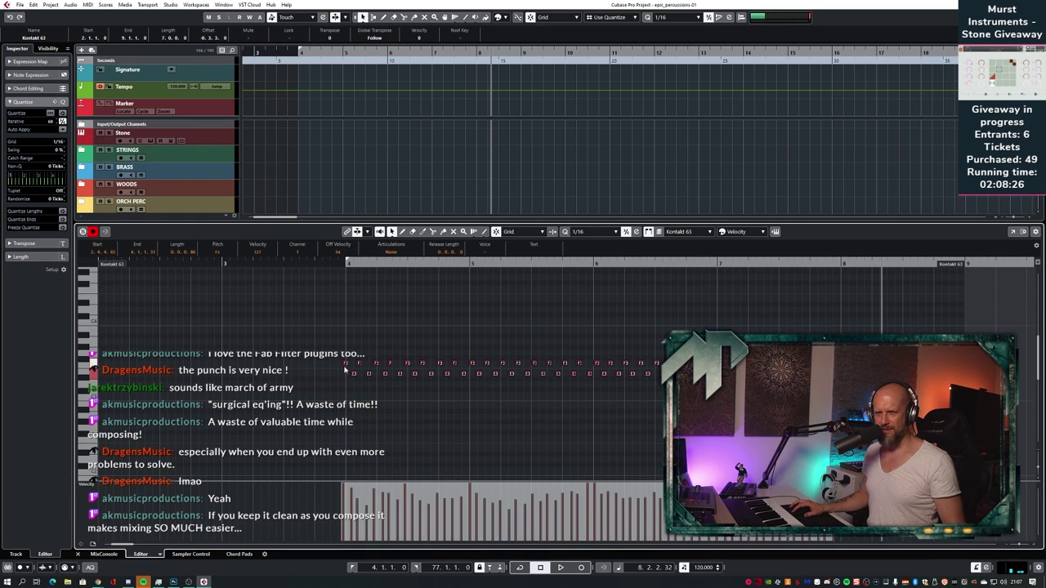
pyautogui.moveTo(346, 365); pyautogui.dragTo(350, 366)
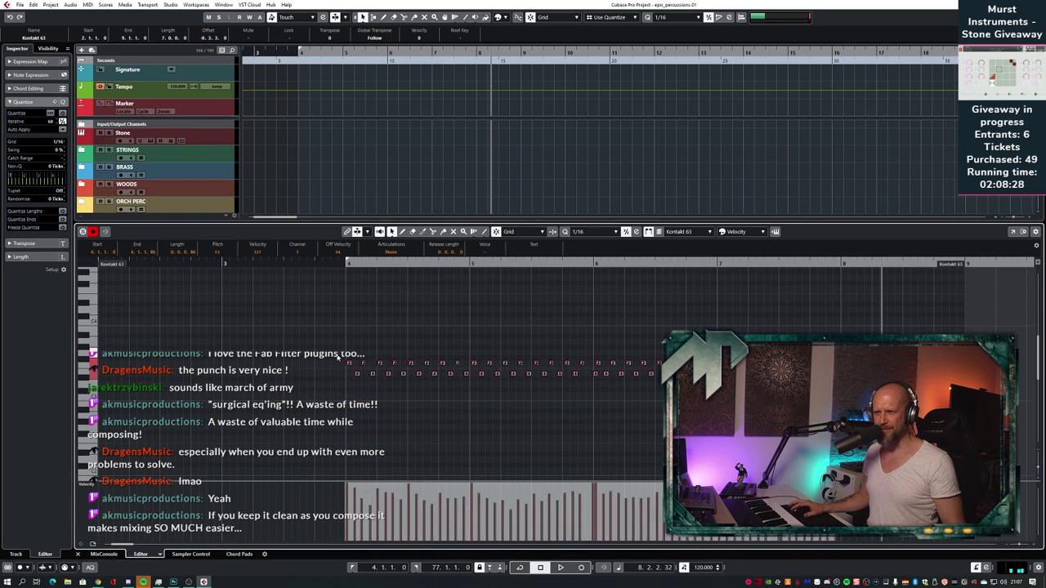
pyautogui.hotkey('ctrl', 'z')
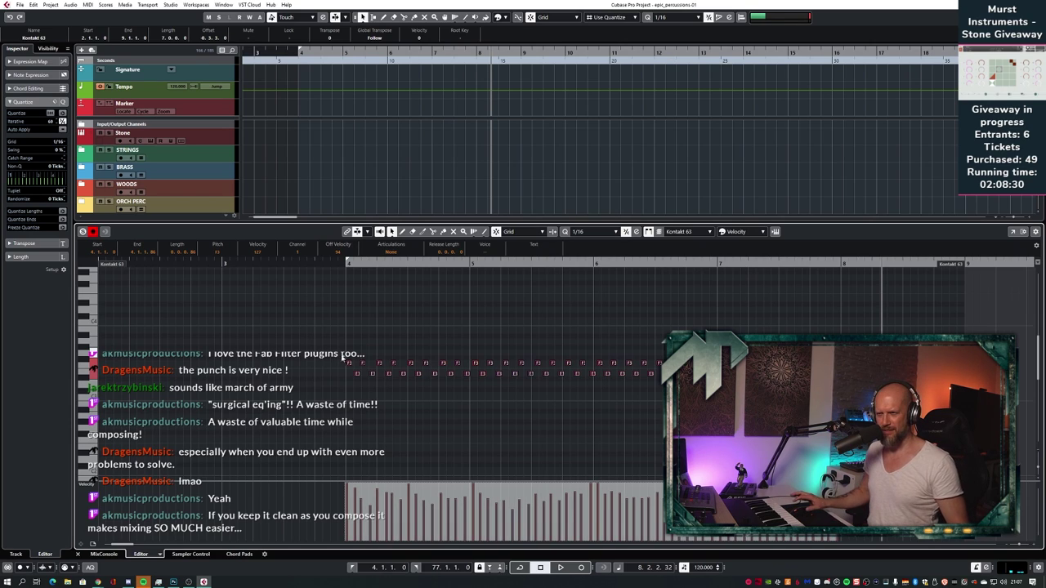
pyautogui.moveTo(849, 331); pyautogui.dragTo(472, 365)
pyautogui.moveTo(297, 328); pyautogui.dragTo(881, 389)
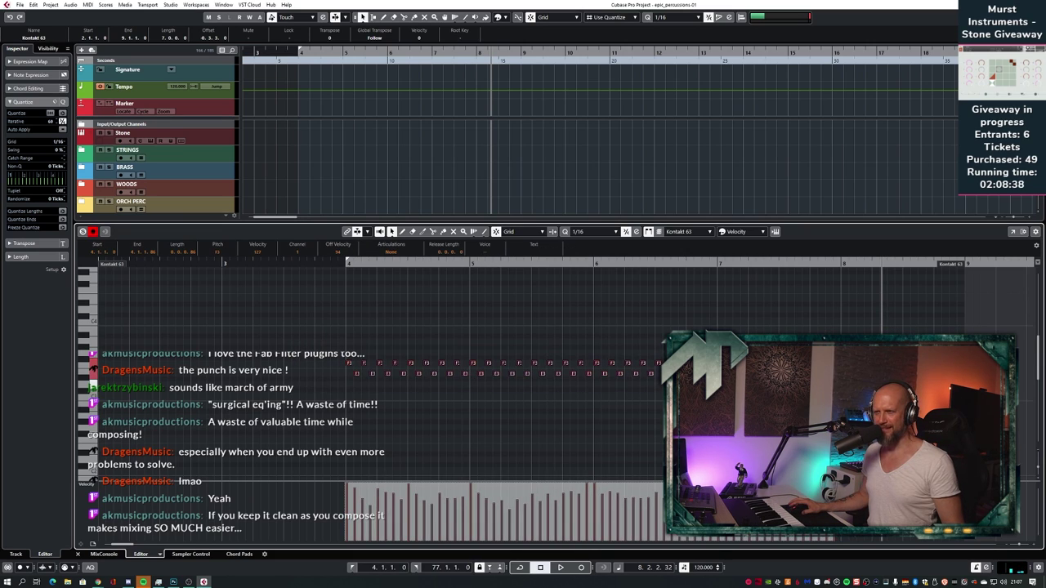
pyautogui.moveTo(881, 340); pyautogui.dragTo(324, 394)
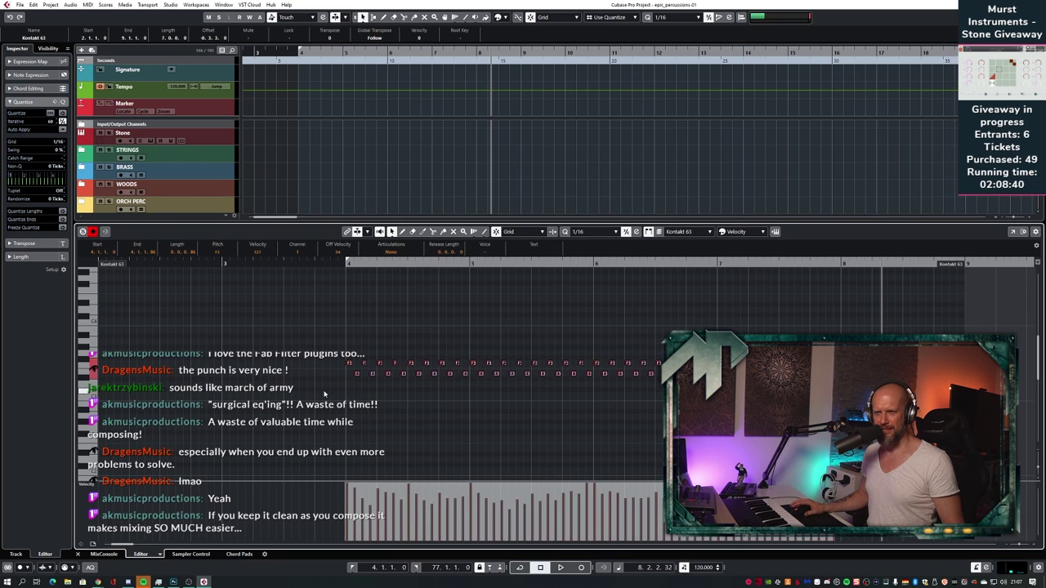
pyautogui.doubleClick(336, 262)
pyautogui.hotkey('ctrl', 'alt', 'e')
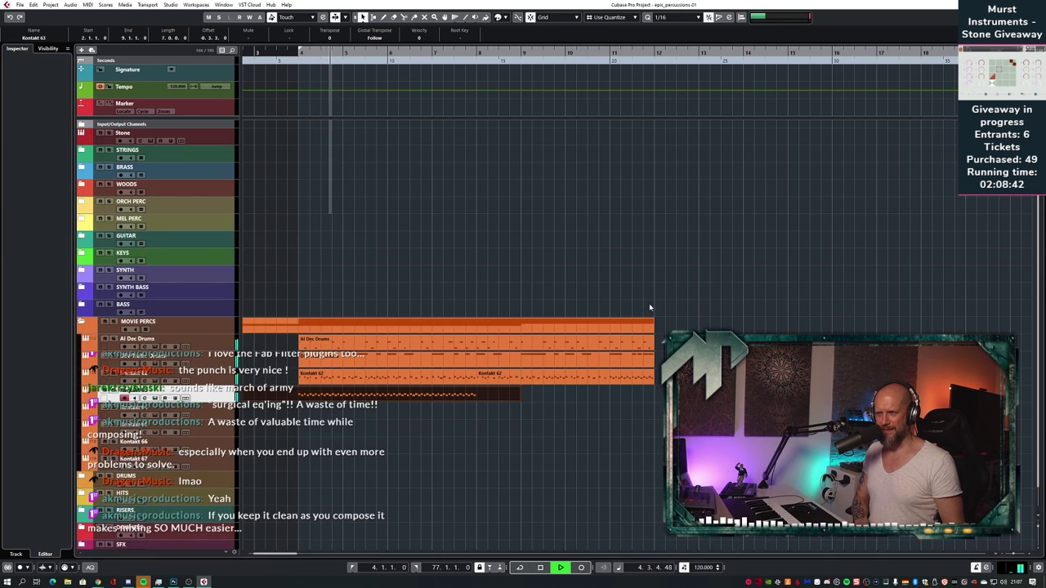
# - Split the Kontakt 63 part at bar 8, delete the remainder, and duplicate it through bar 12
pyautogui.click(297, 414)
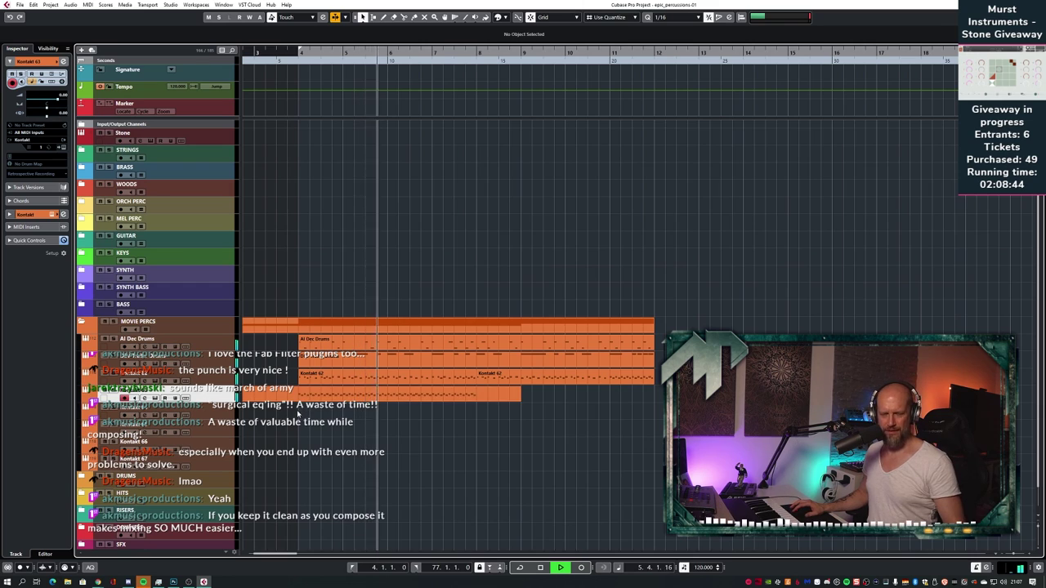
pyautogui.click(479, 395)
pyautogui.press('1')
pyautogui.click(482, 395)
pyautogui.press('Delete')
pyautogui.click(442, 392)
pyautogui.hotkey('ctrl', 'd')
pyautogui.click(523, 412)
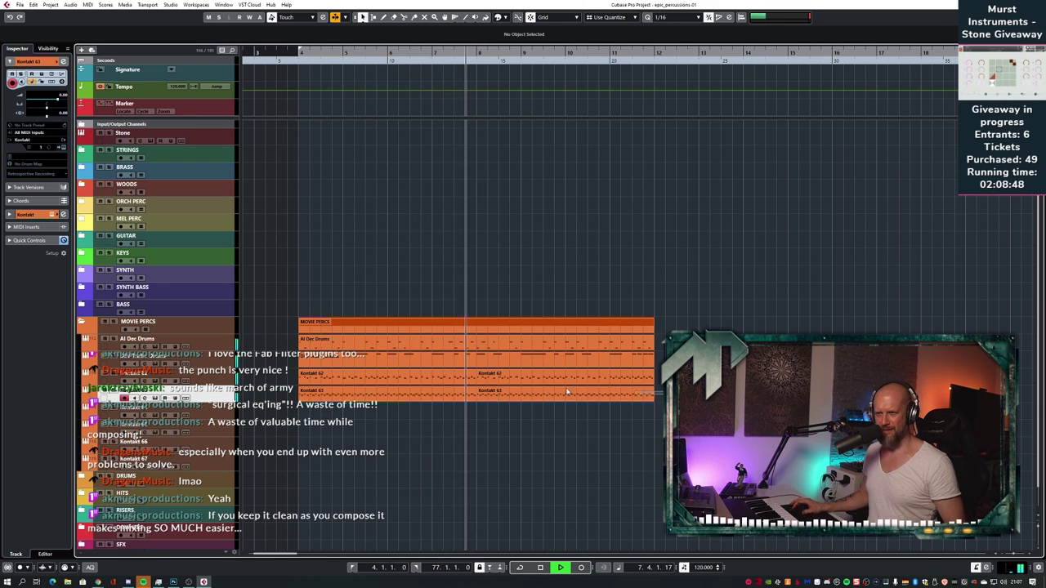
# - Transpose all Kontakt 63 notes up three semitones, then raise the upper row from G#3 to A3
pyautogui.doubleClick(597, 393)
pyautogui.press('space')
pyautogui.moveTo(666, 333); pyautogui.dragTo(147, 413)
pyautogui.press('Up')
pyautogui.press('Up')
pyautogui.press('Up')
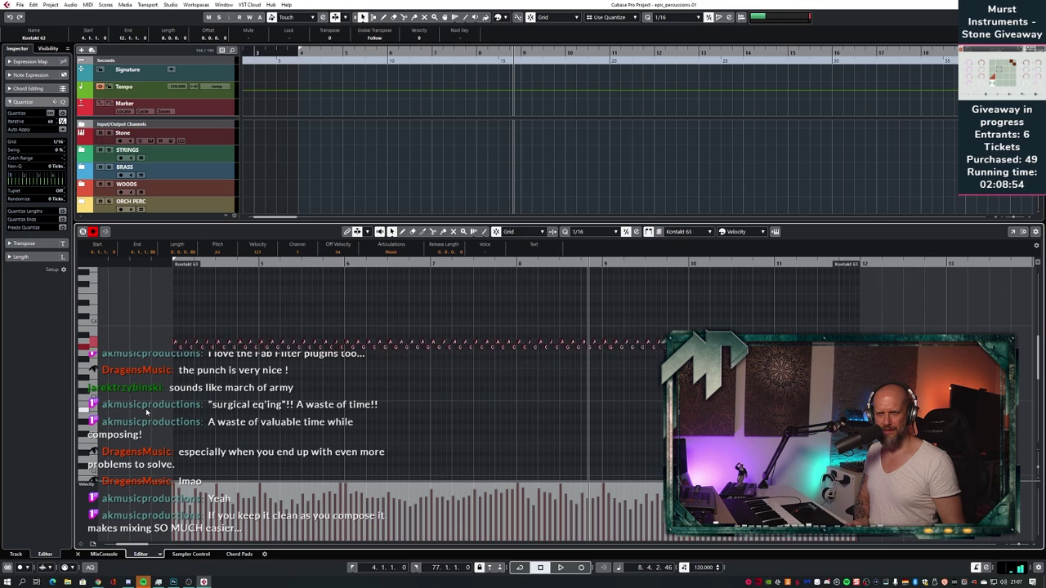
pyautogui.moveTo(143, 332); pyautogui.dragTo(874, 348)
pyautogui.press('Up')
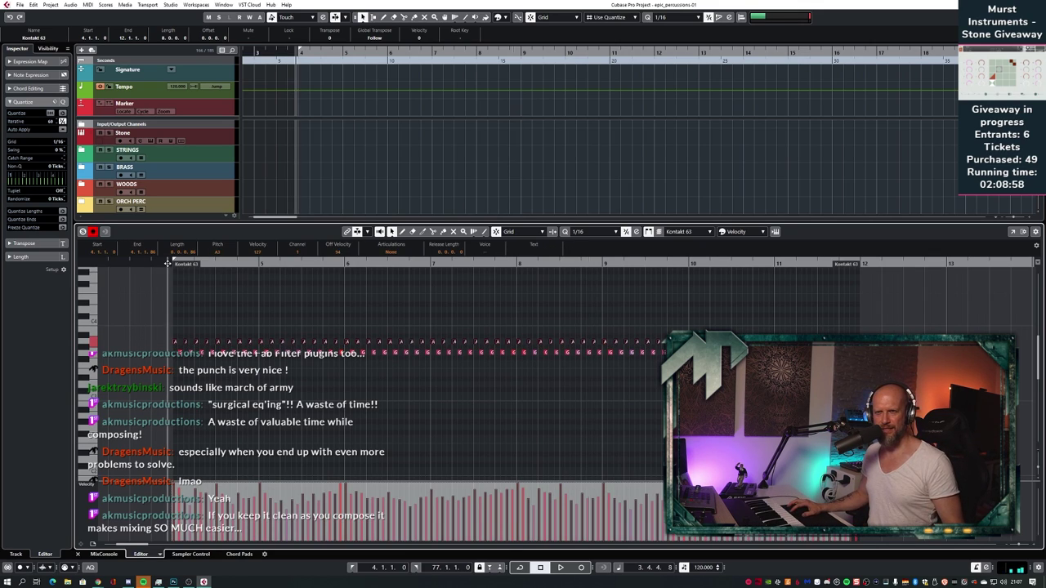
pyautogui.press('space')
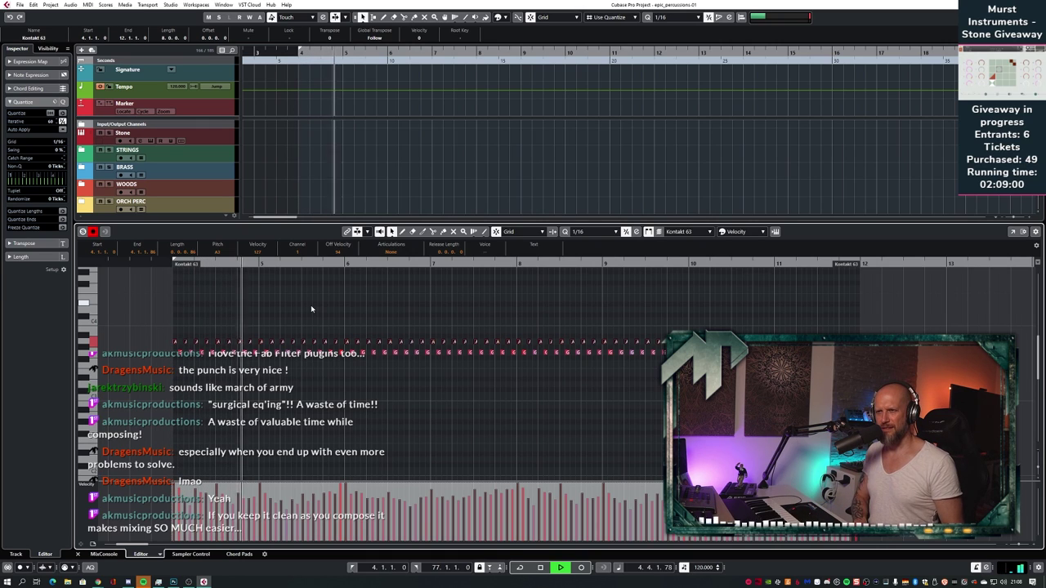
pyautogui.hotkey('ctrl', 'e')
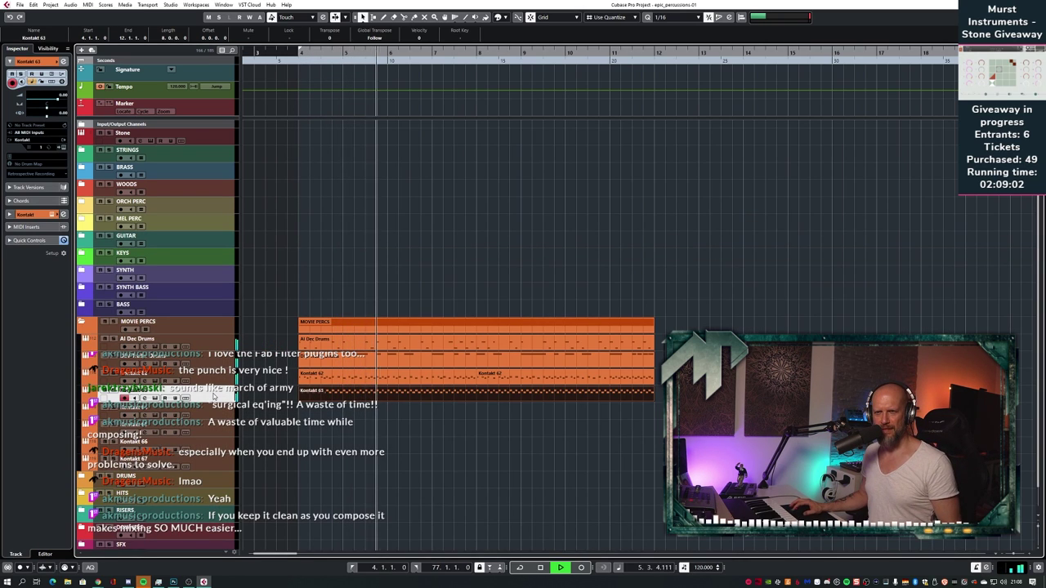
# - Pull down the Kontakt 63 fader and solo channel 115
pyautogui.press('F3')
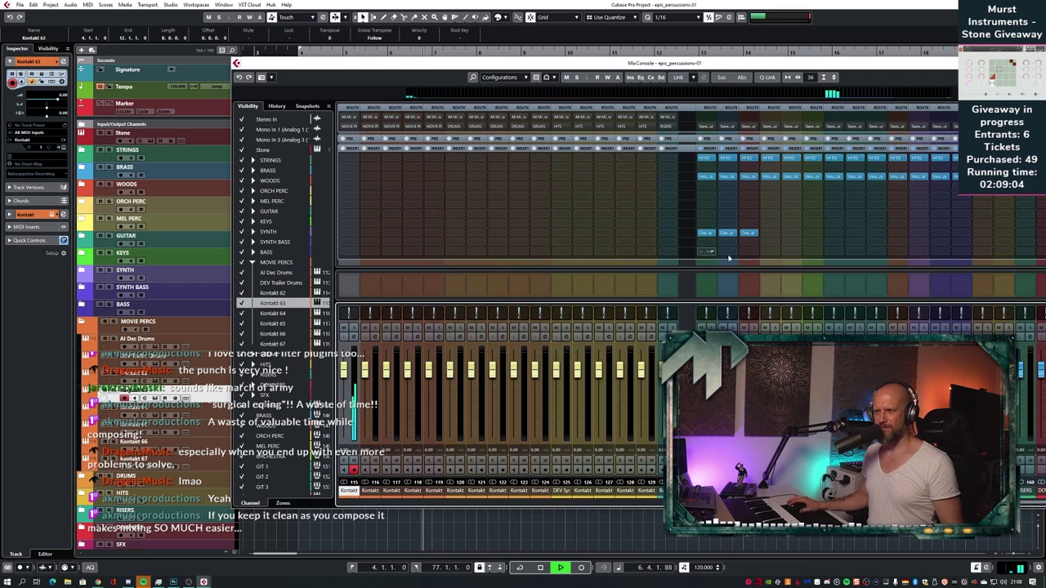
pyautogui.moveTo(980, 504); pyautogui.dragTo(942, 511)
pyautogui.moveTo(471, 373)
pyautogui.mouseDown()
pyautogui.moveTo(471, 395)
pyautogui.moveTo(471, 382)
pyautogui.mouseUp()
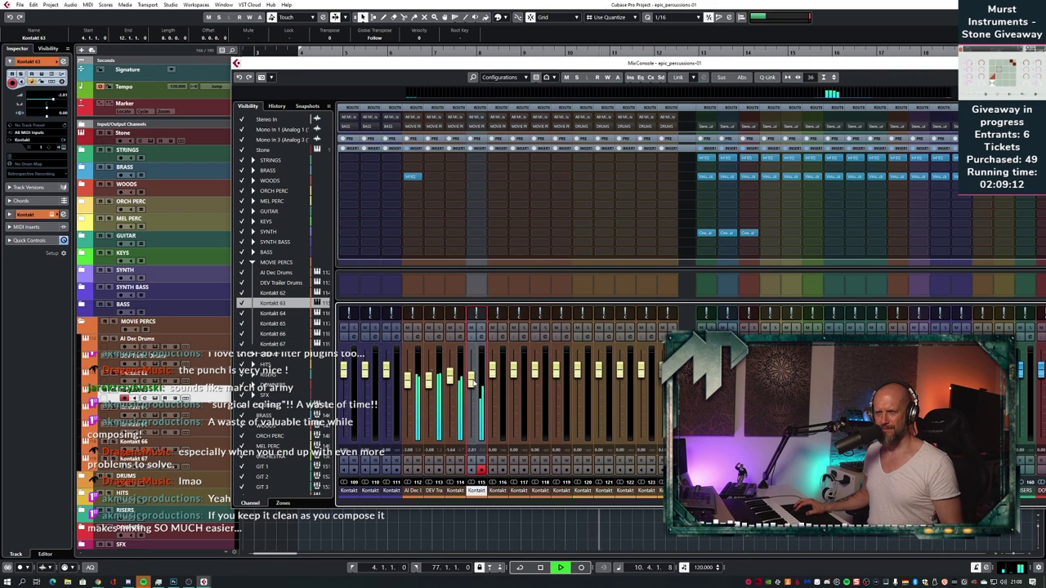
pyautogui.click(481, 328)
pyautogui.press('space')
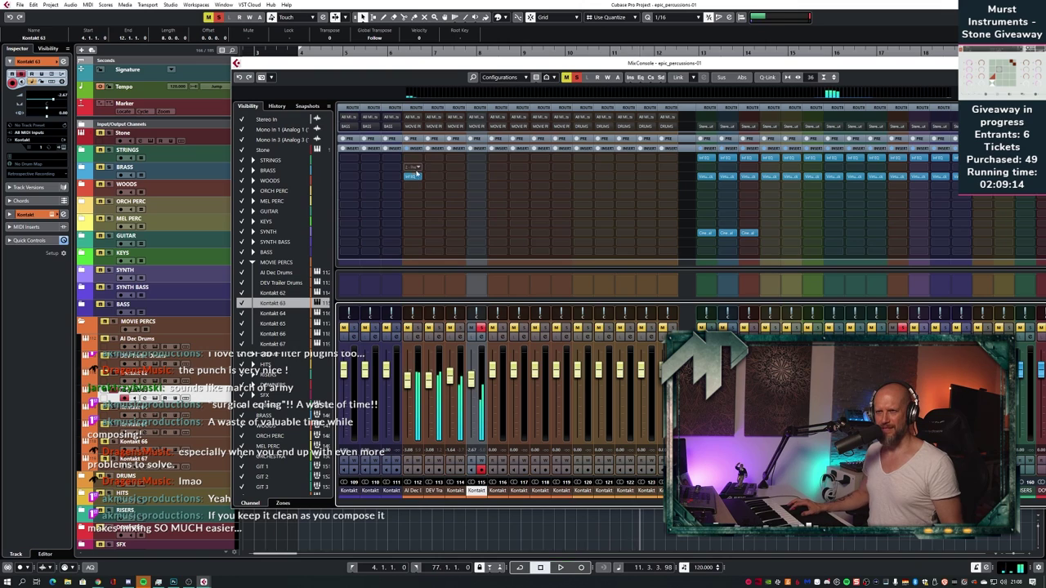
# - Insert Infinity EQ on channel 115 and reset it to a flat curve
pyautogui.moveTo(411, 179); pyautogui.dragTo(477, 179)
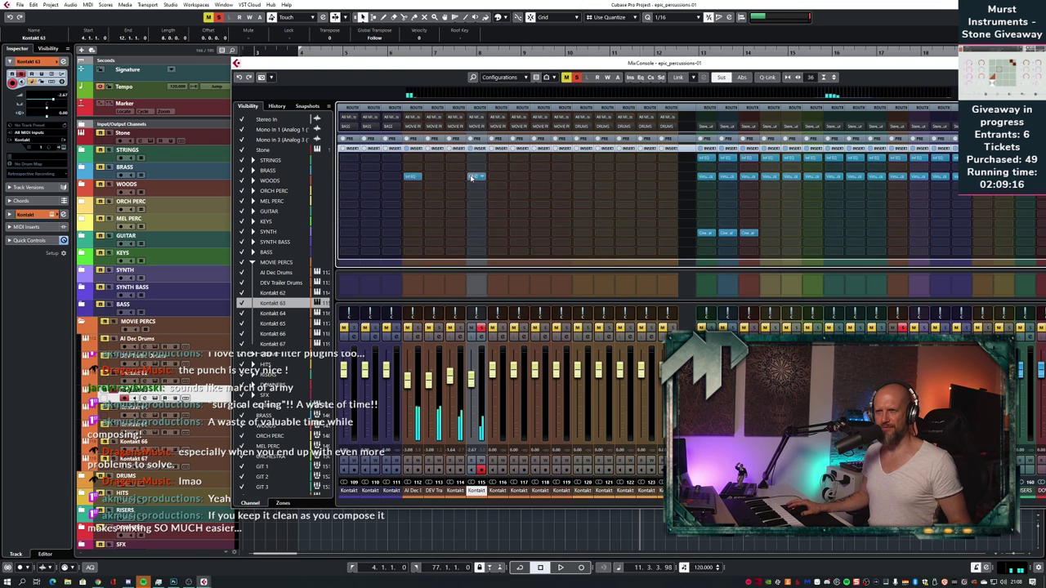
pyautogui.doubleClick(477, 179)
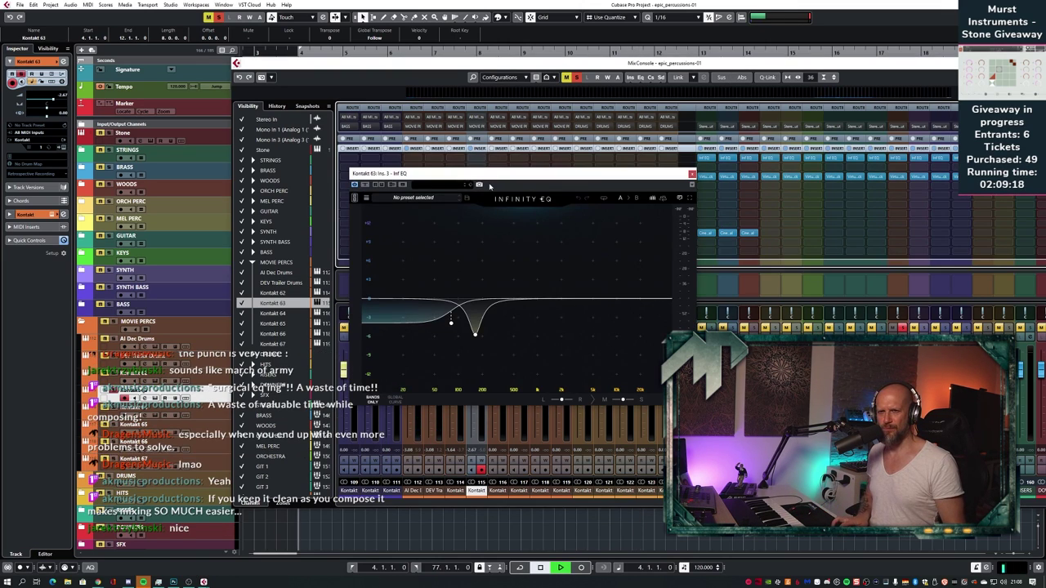
pyautogui.press('space')
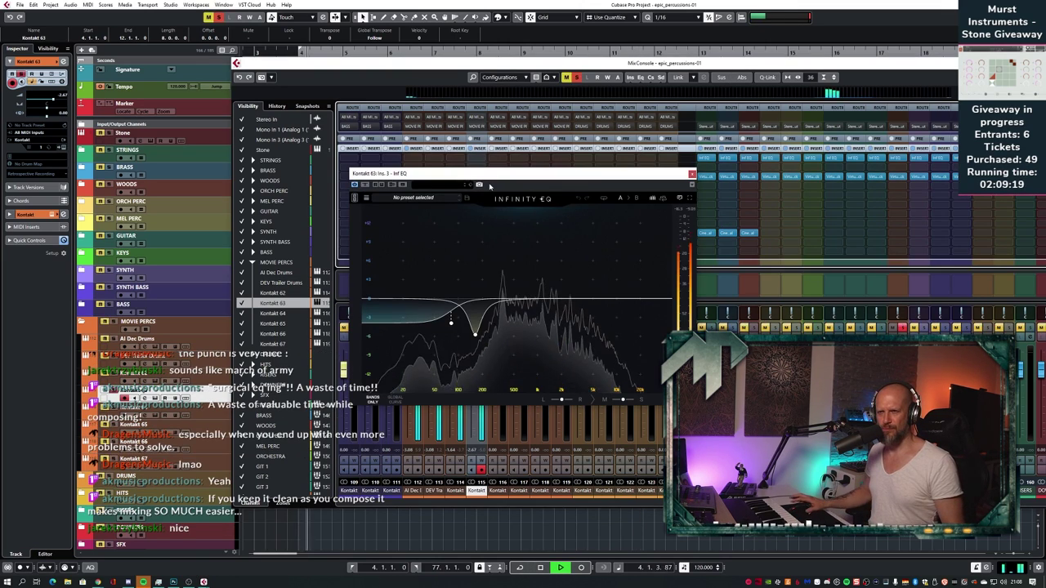
pyautogui.click(603, 198)
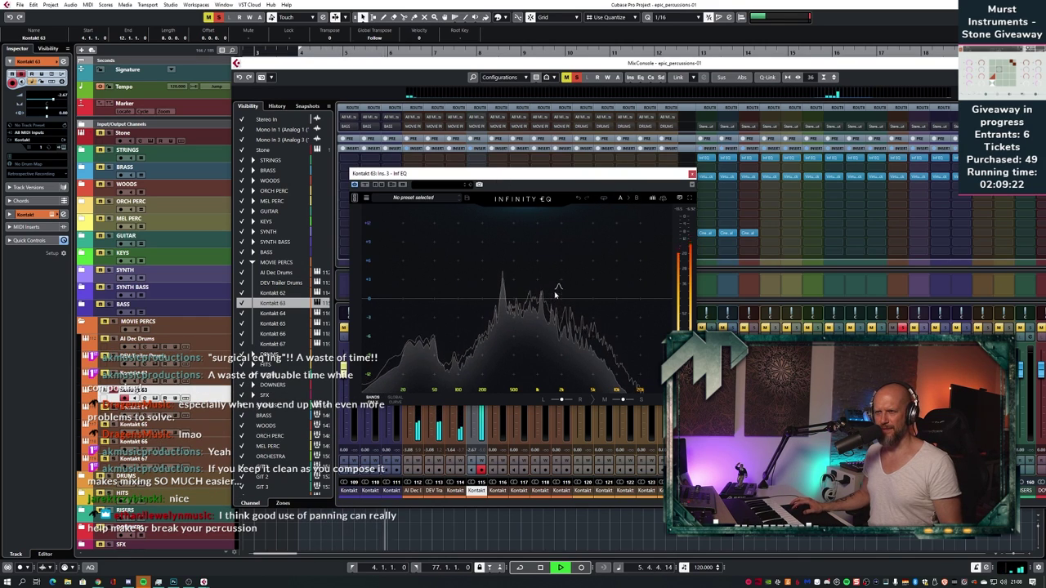
# - Shape the EQ with a deep notch near 1.1 kHz and about +6.5 dB near 6.7 kHz
pyautogui.moveTo(500, 298); pyautogui.dragTo(502, 327)
pyautogui.click(591, 299)
pyautogui.moveTo(591, 299); pyautogui.dragTo(542, 255)
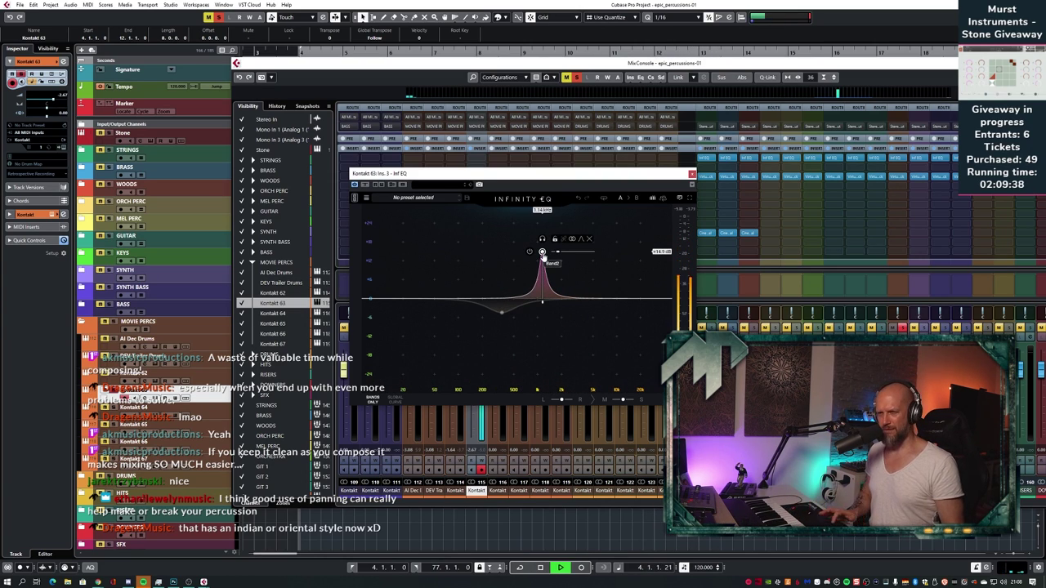
pyautogui.moveTo(542, 255); pyautogui.dragTo(543, 333)
pyautogui.scroll(-3, 541, 341)
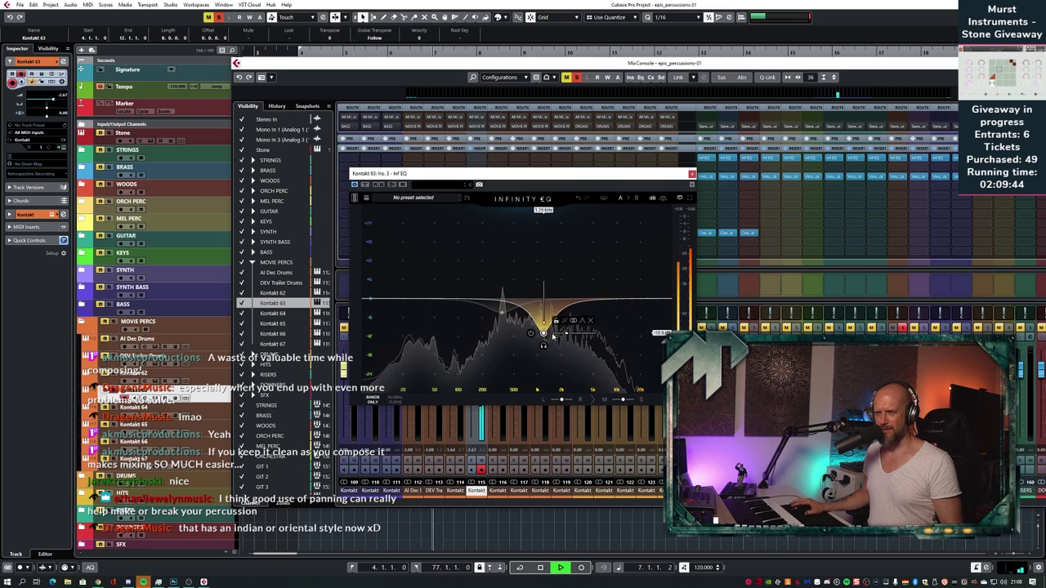
pyautogui.moveTo(605, 299)
pyautogui.mouseDown()
pyautogui.moveTo(609, 265)
pyautogui.moveTo(608, 299)
pyautogui.moveTo(610, 288)
pyautogui.mouseUp()
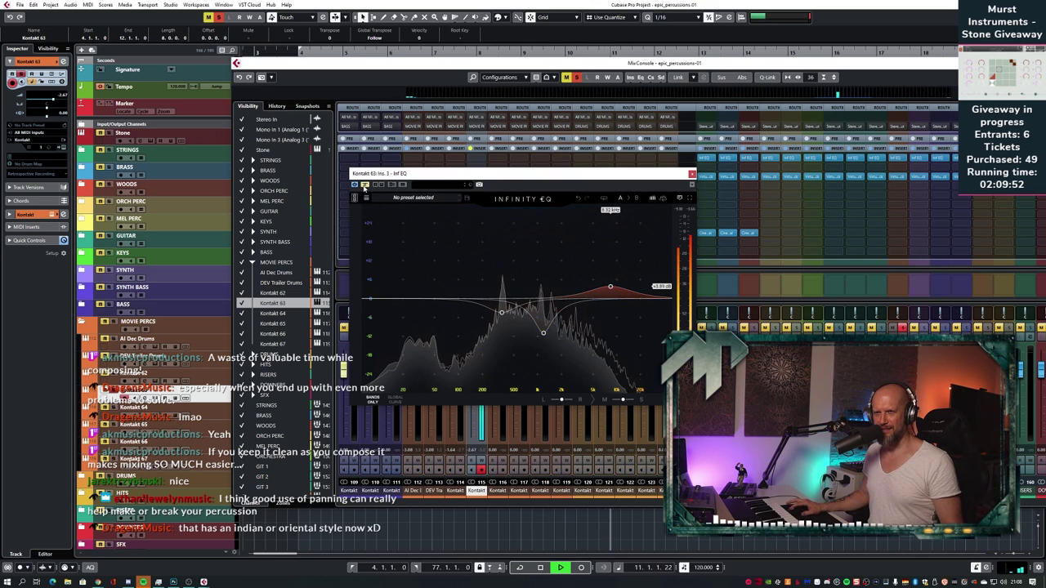
pyautogui.click(692, 173)
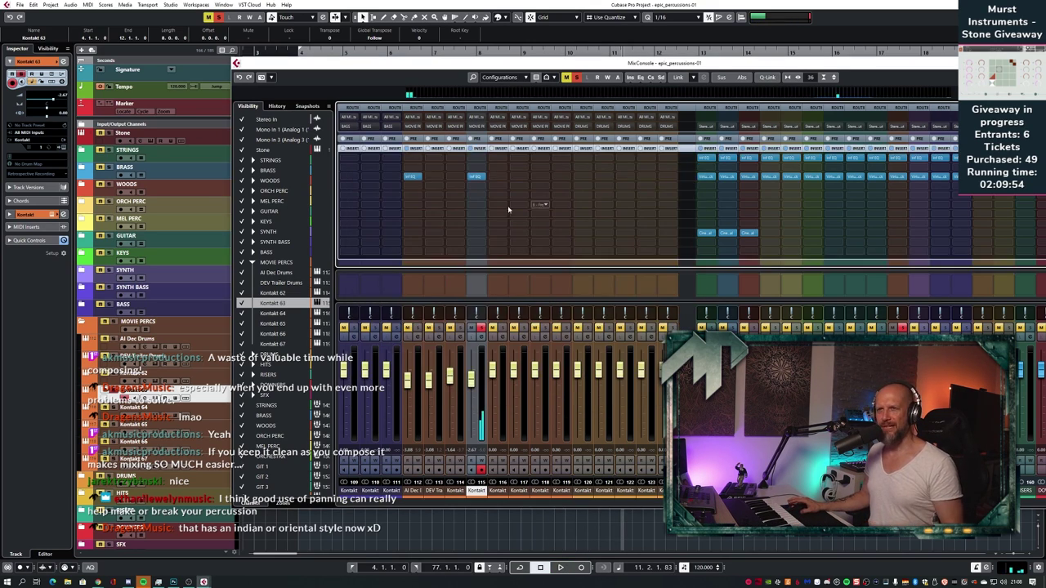
# - Turn off the track solo and play the MOVIE PERCS folder from bar 4 unsoloed
pyautogui.press('F3')
pyautogui.click(353, 237)
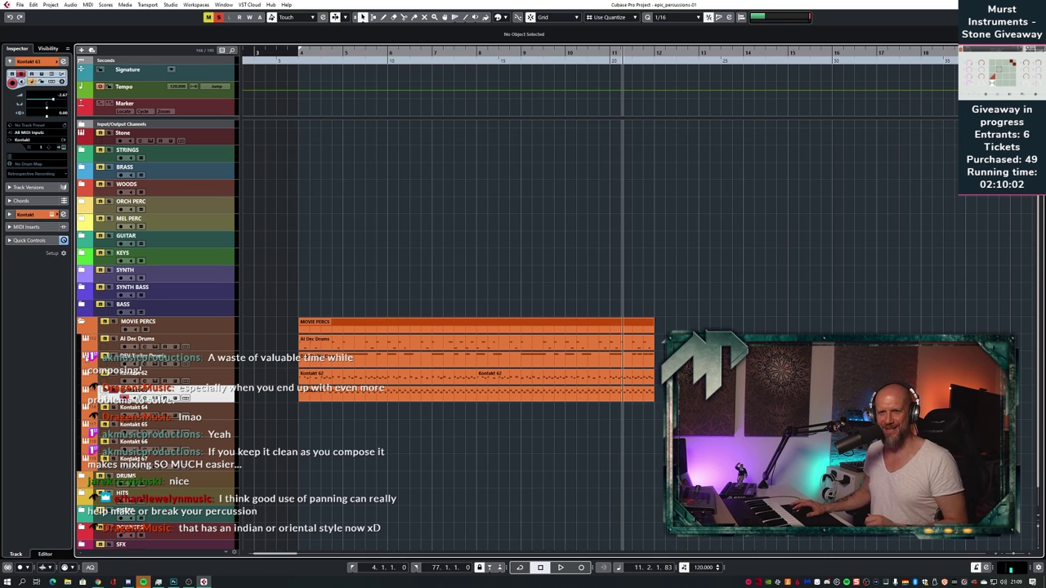
pyautogui.click(114, 395)
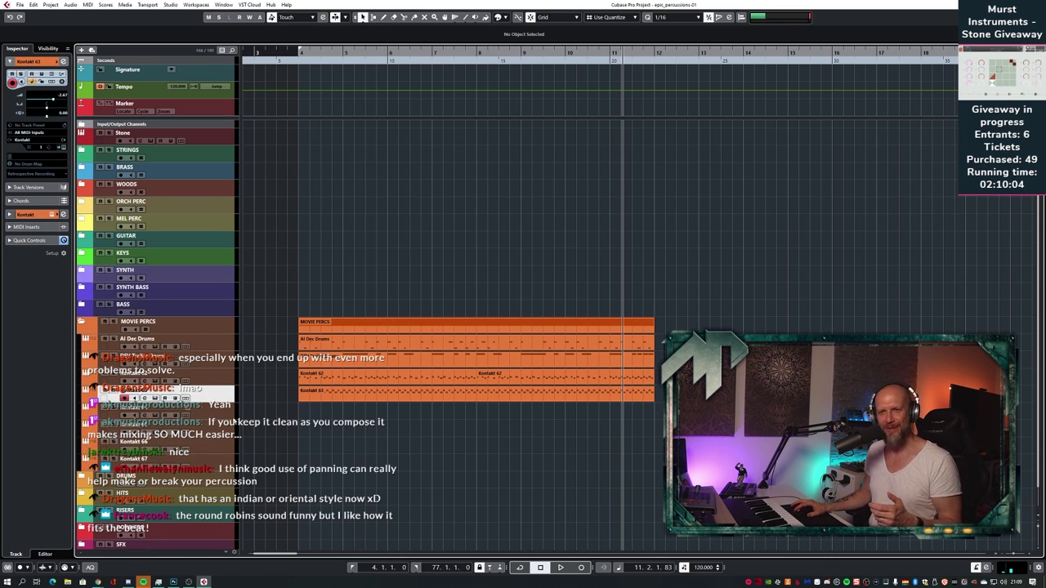
pyautogui.press('space')
pyautogui.click(342, 347)
pyautogui.press('s')
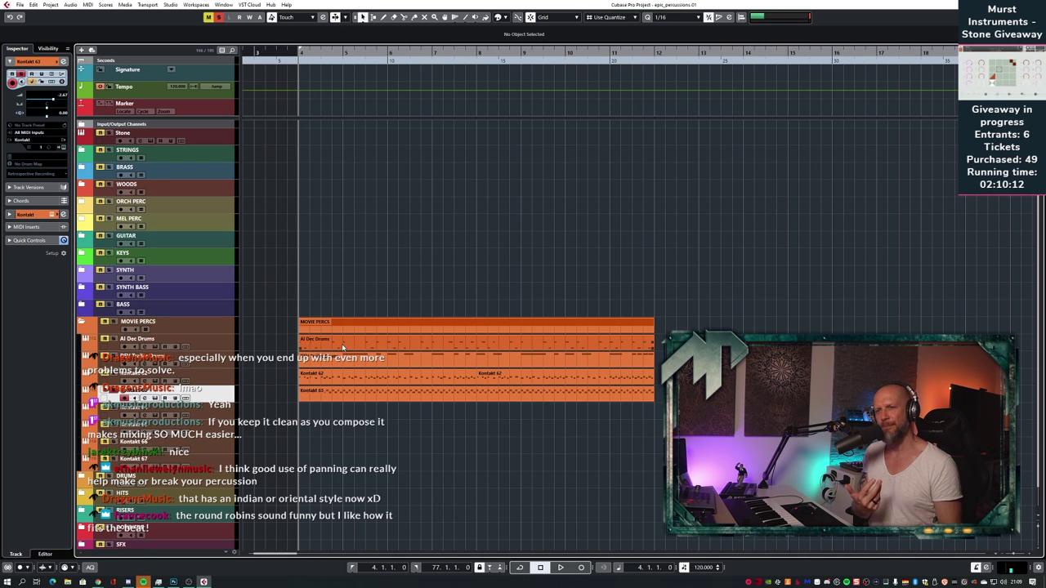
pyautogui.press('s')
pyautogui.press('space')
pyautogui.press('space')
pyautogui.press('space')
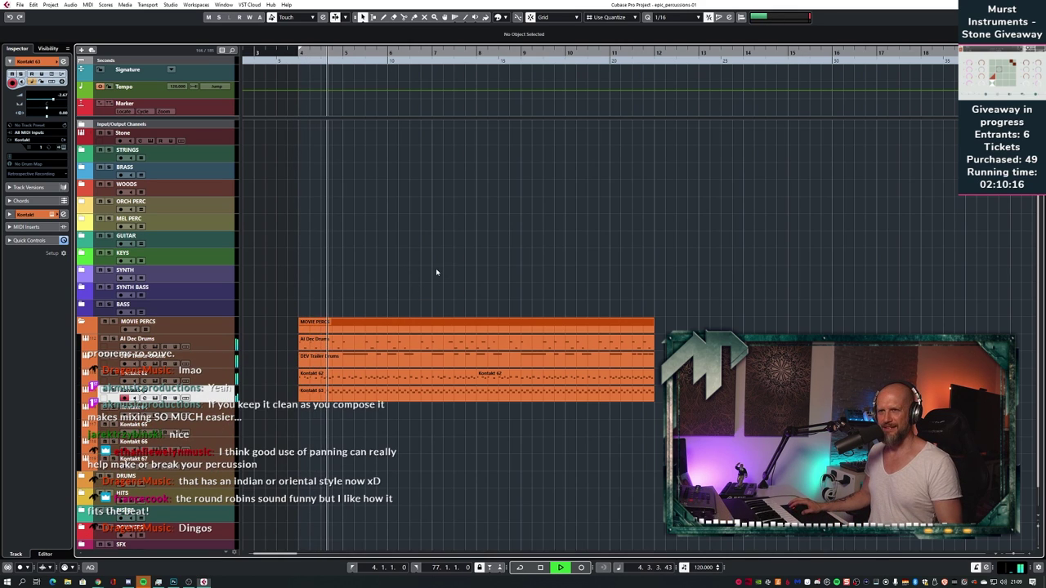
# - Lower the Kontakt 63 fader to -1.43 dB, briefly checking it soloed
pyautogui.press('F3')
pyautogui.moveTo(471, 375); pyautogui.dragTo(471, 378)
pyautogui.click(482, 328)
pyautogui.click(482, 327)
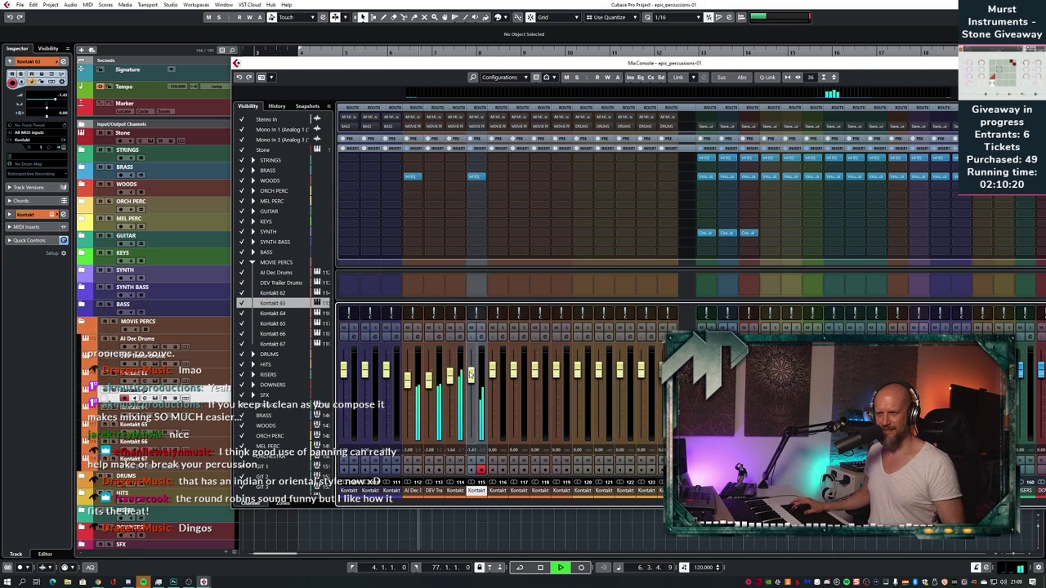
pyautogui.press('F3')
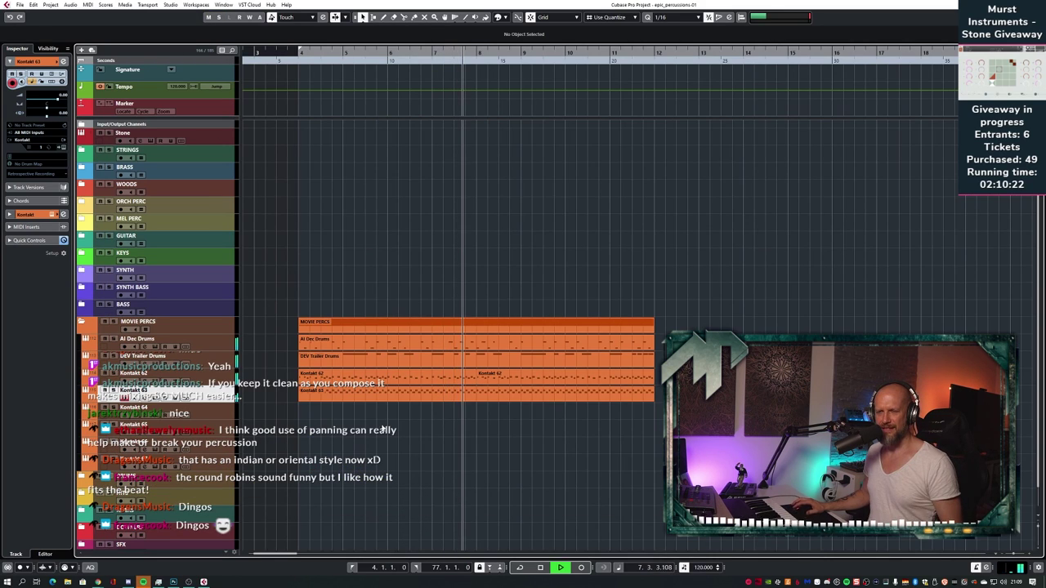
pyautogui.press('space')
# - Solo Kontakt 63 and audition it from just before bar 4
pyautogui.click(157, 398)
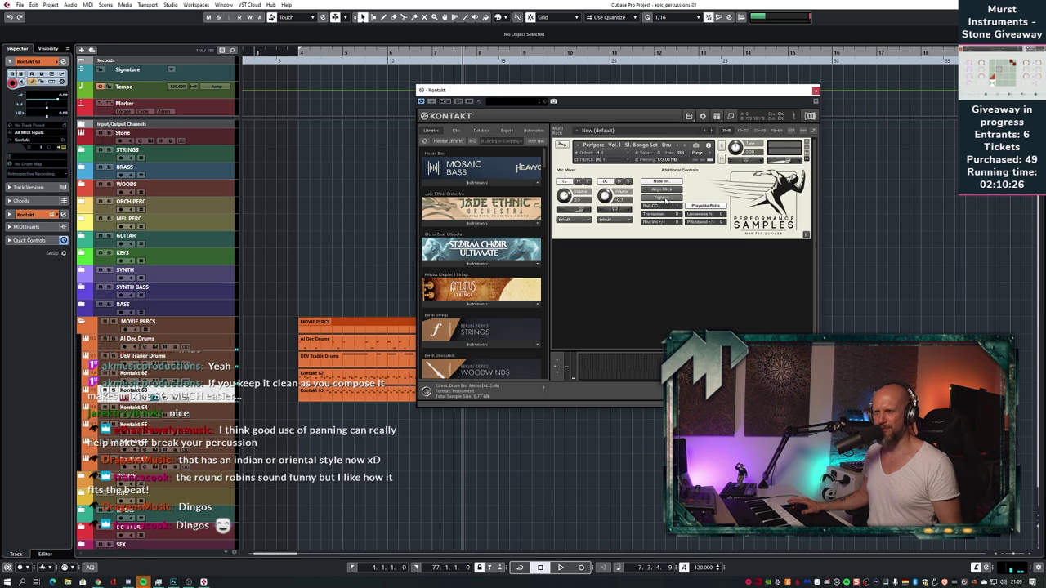
pyautogui.click(815, 90)
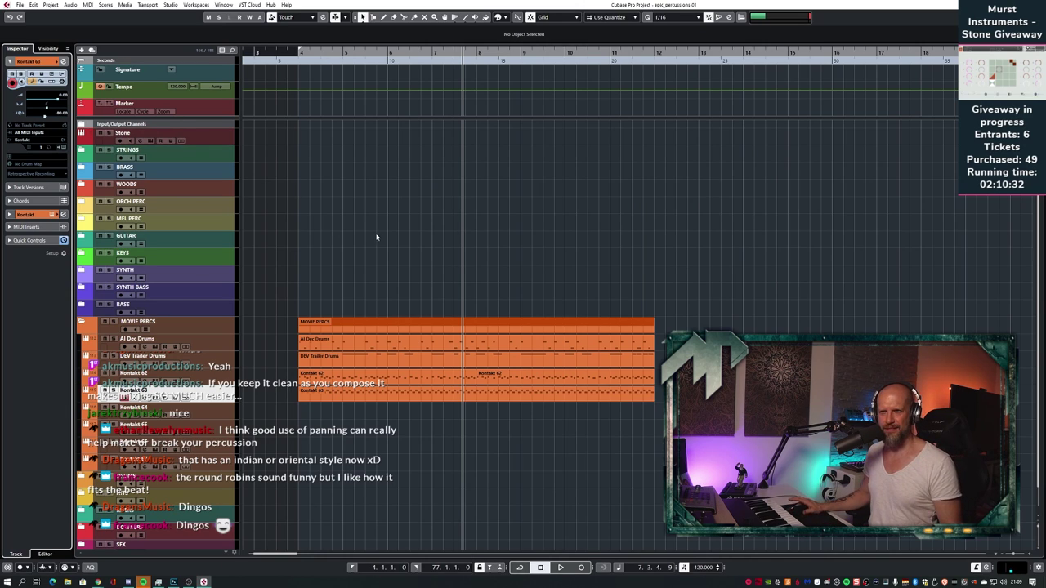
pyautogui.press('s')
pyautogui.press('KP_1')
pyautogui.press('KP_Subtract')
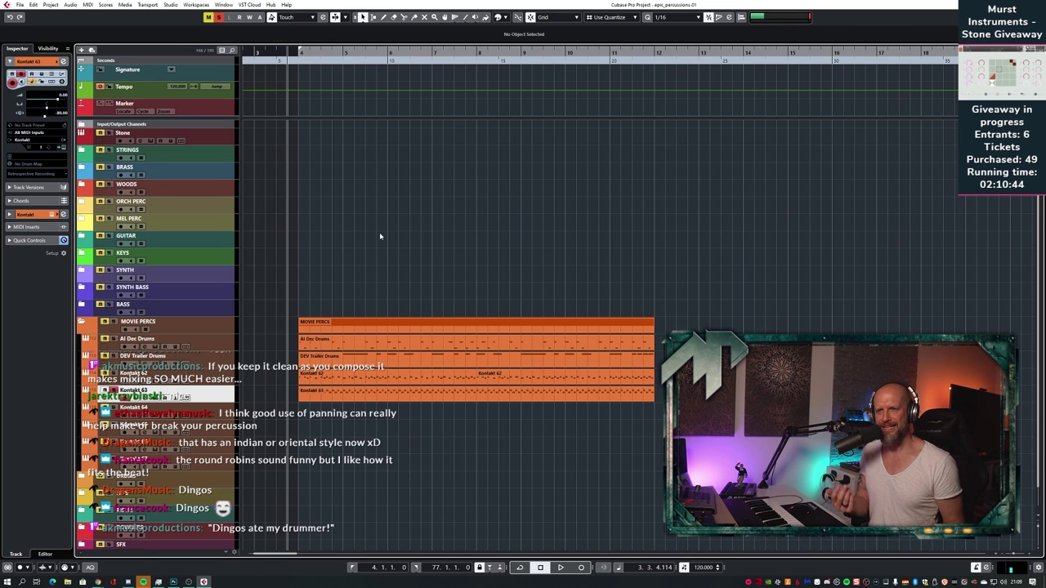
pyautogui.press('space')
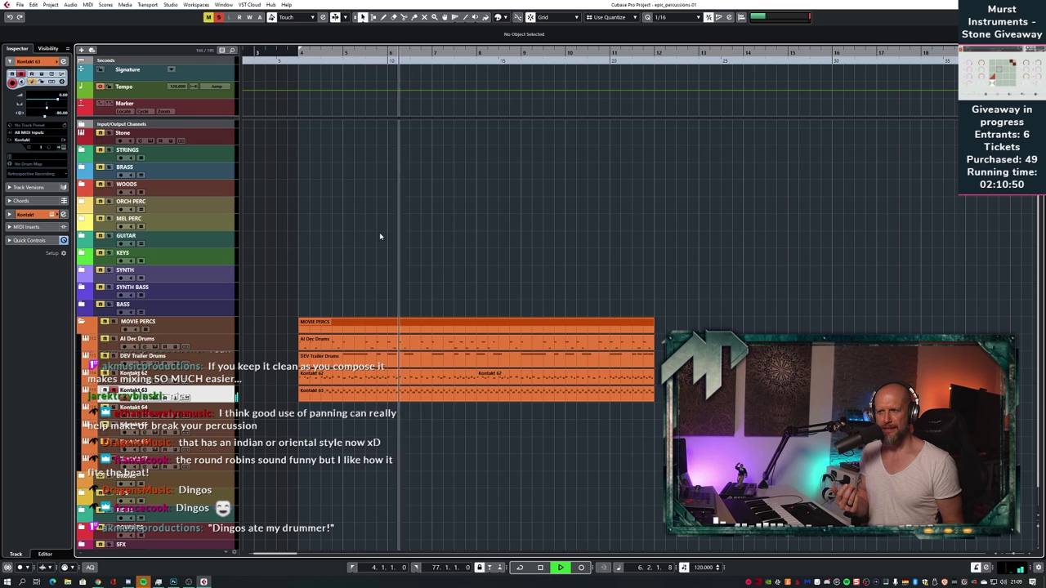
pyautogui.press('space')
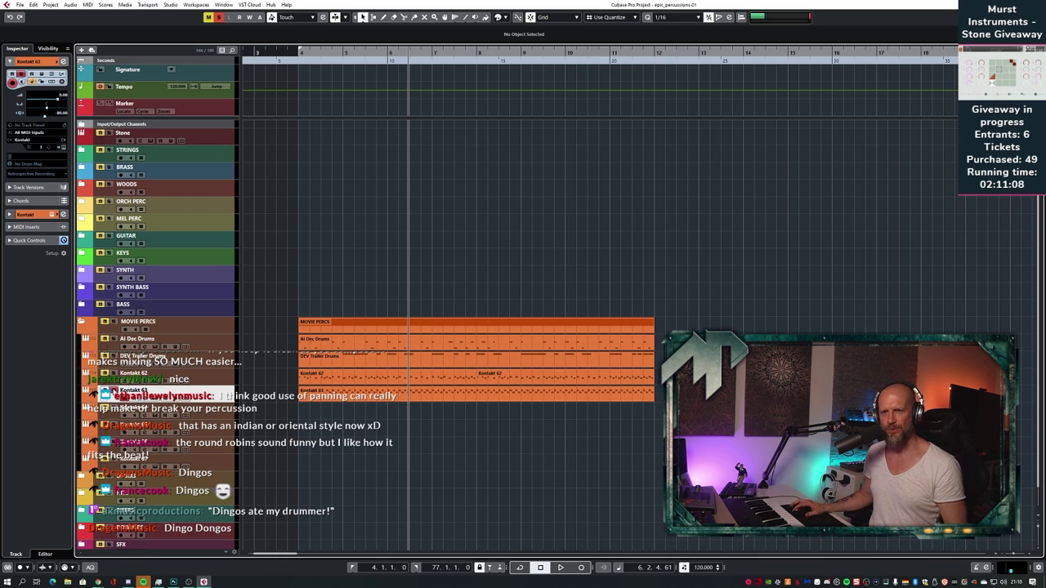
# - Unsolo Kontakt 63 and play the full percussion arrangement from bar 4
pyautogui.click(113, 390)
pyautogui.press('KP_1')
pyautogui.press('space')
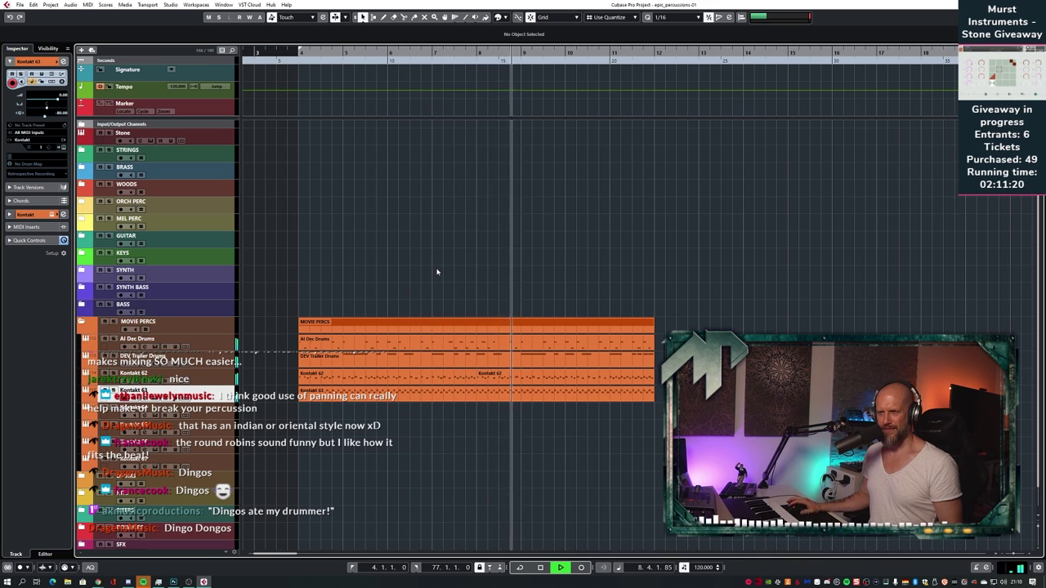
# - Stop playback of the percussion parts
pyautogui.press('space')
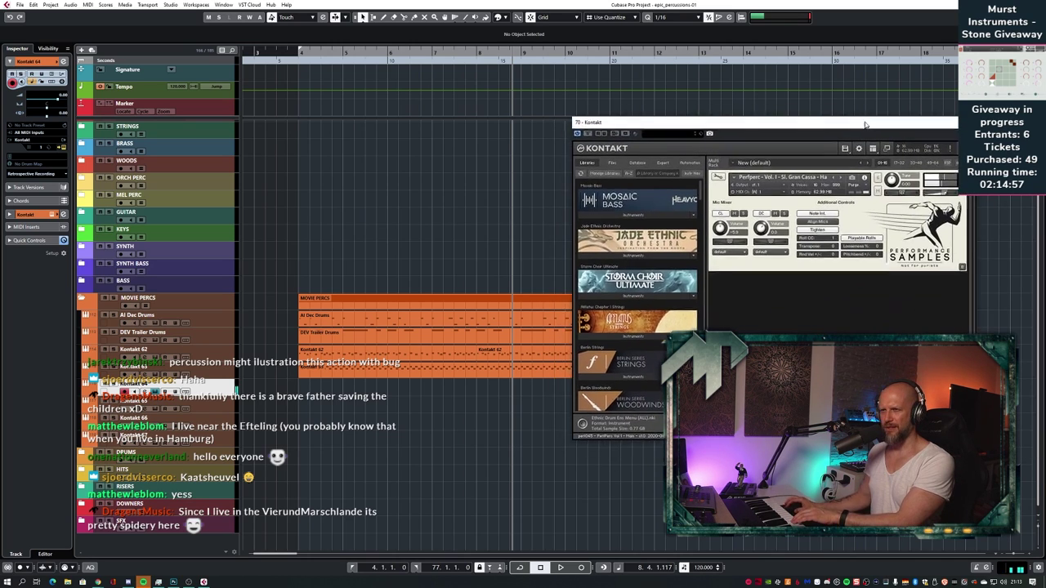
# - Audition the percussion again from bar 4 and from just before it
pyautogui.press('KP_1')
pyautogui.press('space')
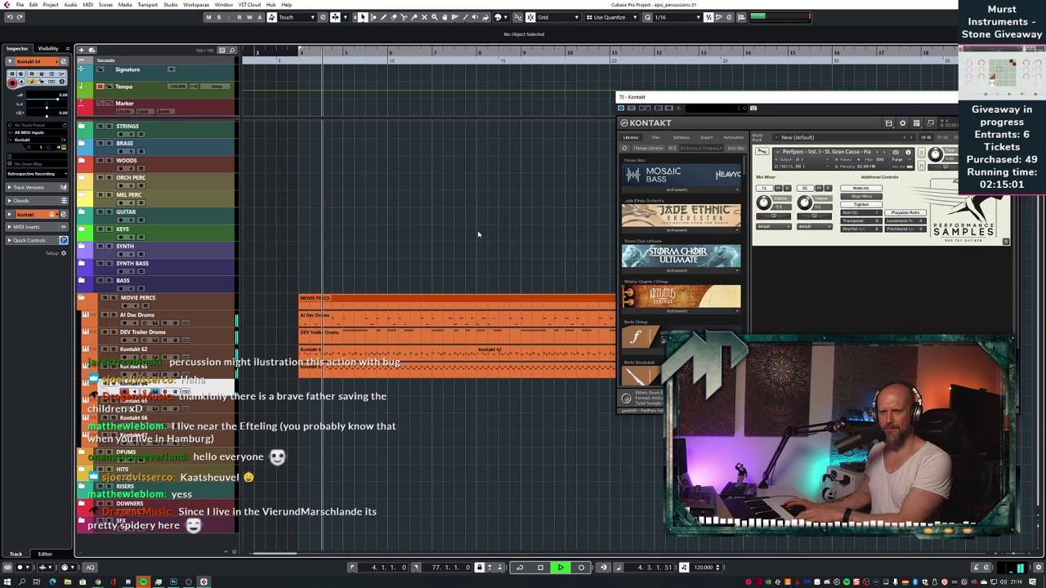
pyautogui.press('space')
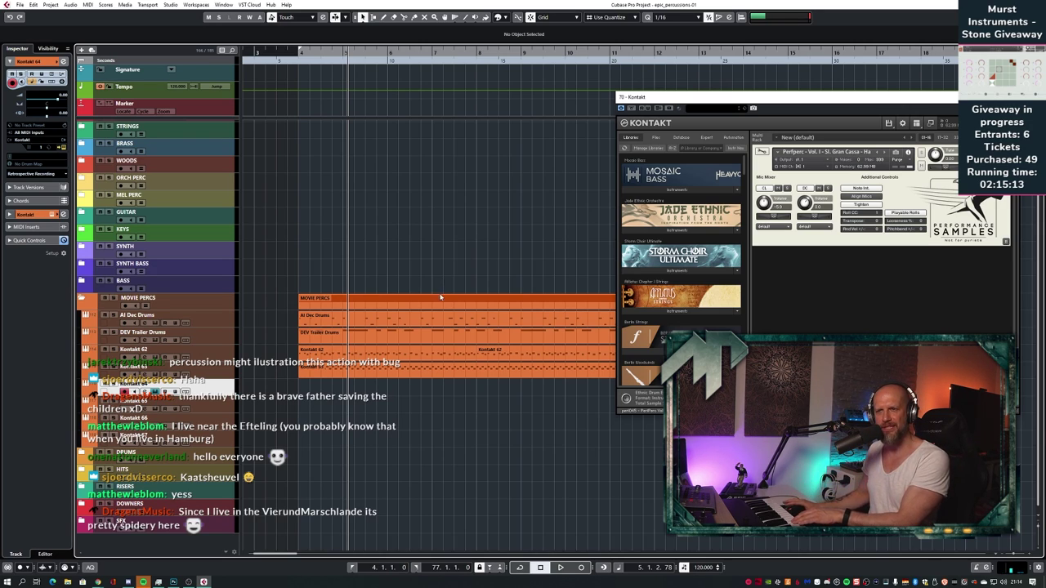
pyautogui.press('KP_Subtract')
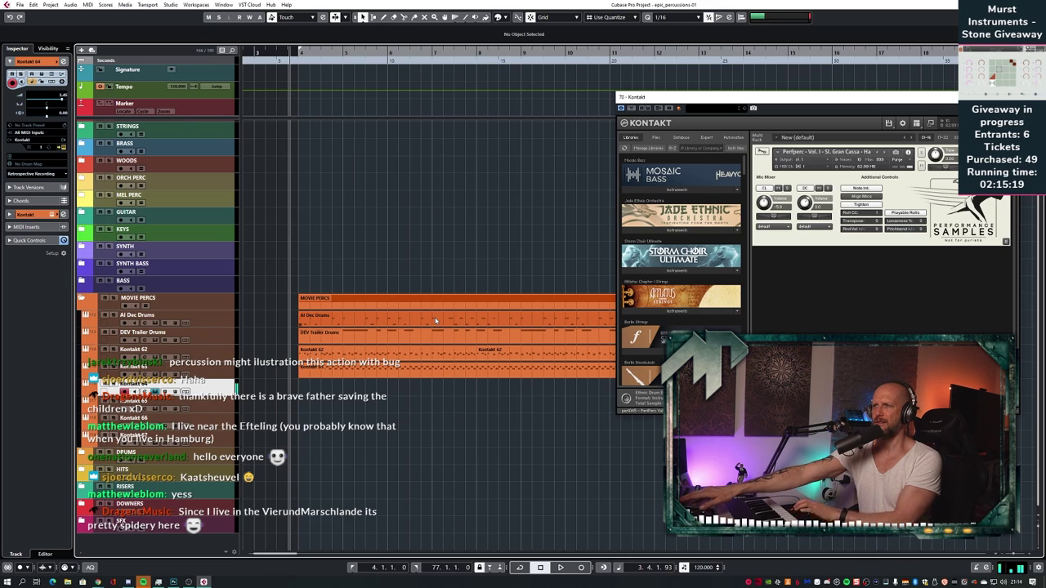
pyautogui.press('KP_Subtract')
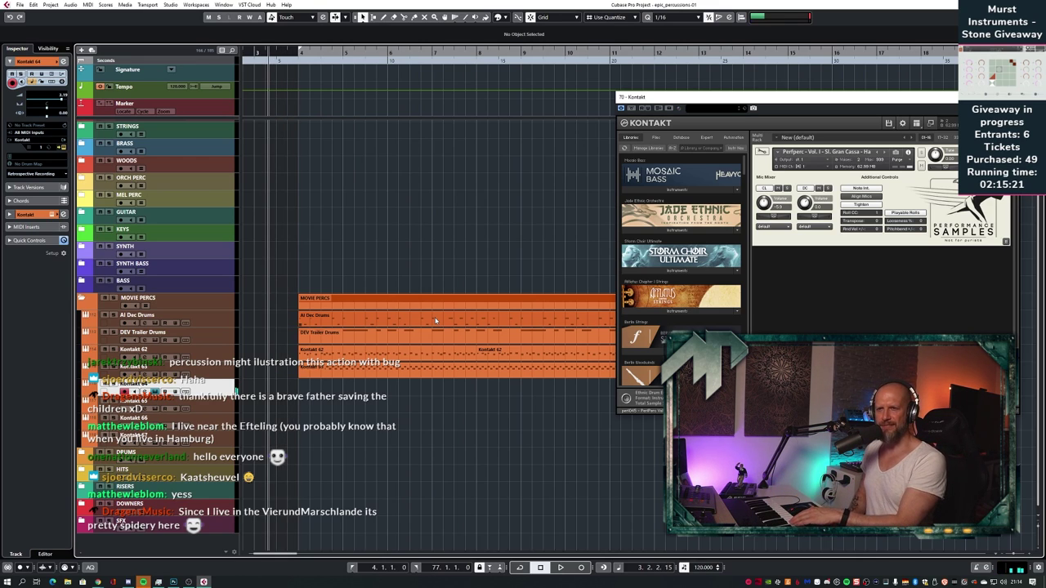
pyautogui.press('space')
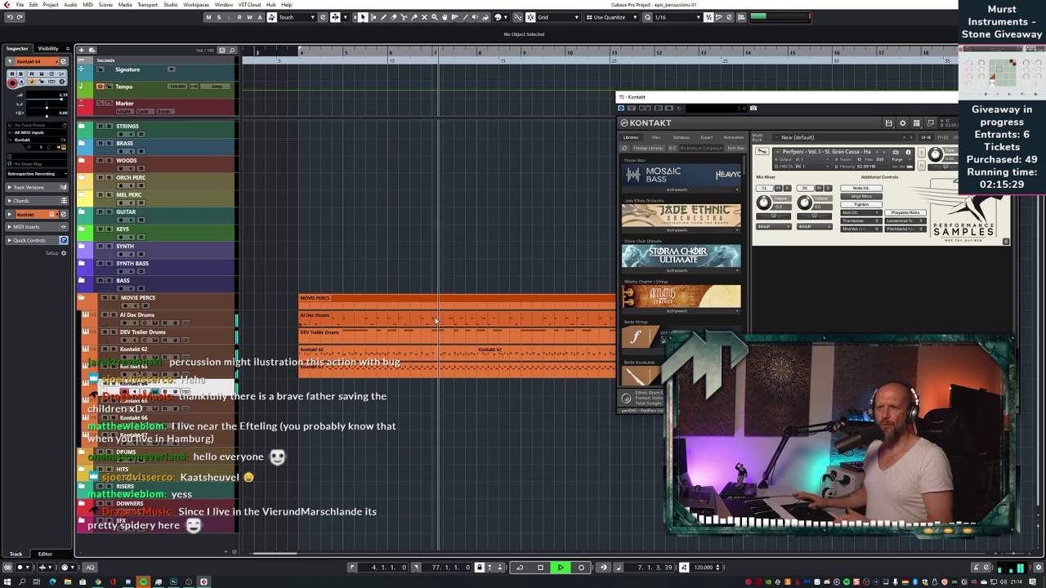
pyautogui.press('space')
# - Copy the AI Dec Drums part onto the Kontakt 64 track, then close the Kontakt window
pyautogui.click(350, 324)
pyautogui.moveTo(350, 324); pyautogui.dragTo(352, 386)
pyautogui.click(353, 419)
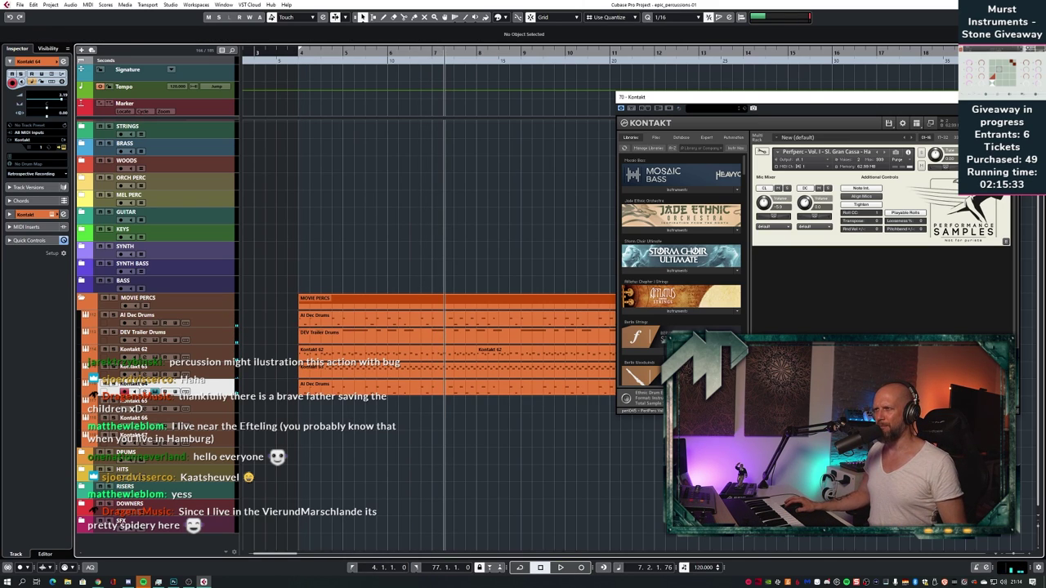
pyautogui.click(1009, 97)
pyautogui.doubleClick(366, 389)
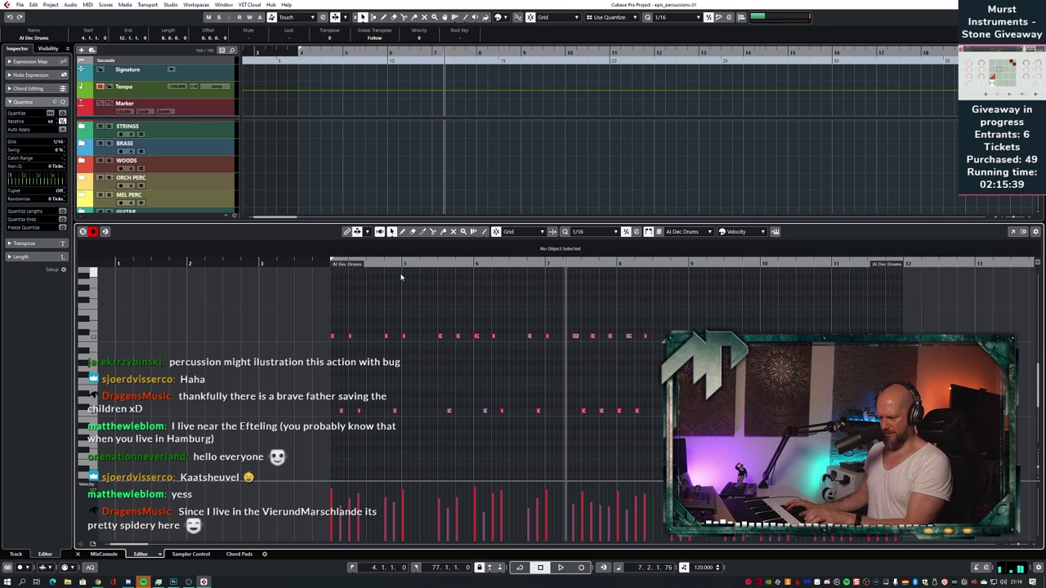
pyautogui.scroll(3, 438, 308)
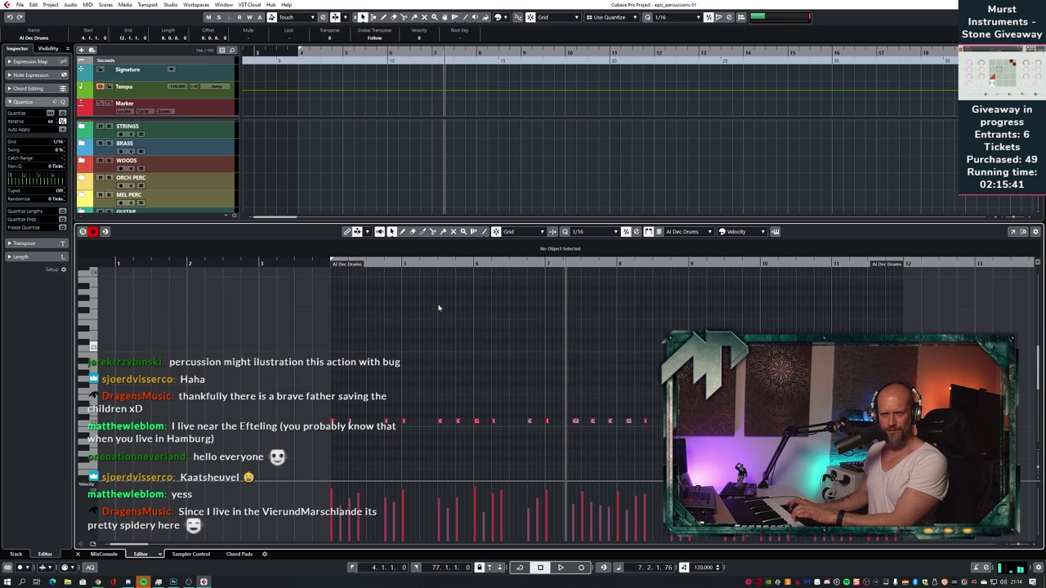
pyautogui.scroll(-2, 438, 308)
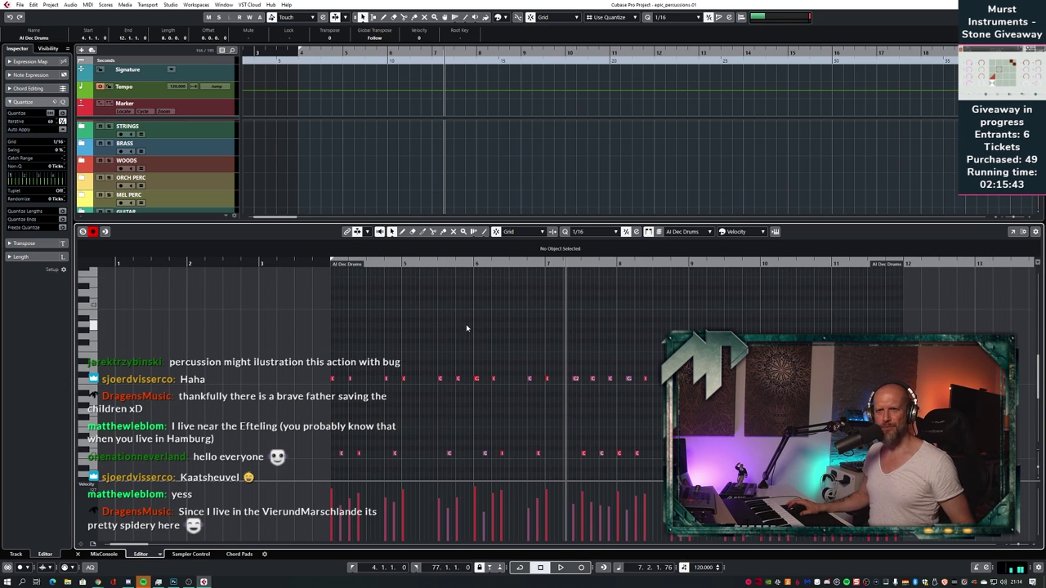
pyautogui.scroll(-1, 463, 314)
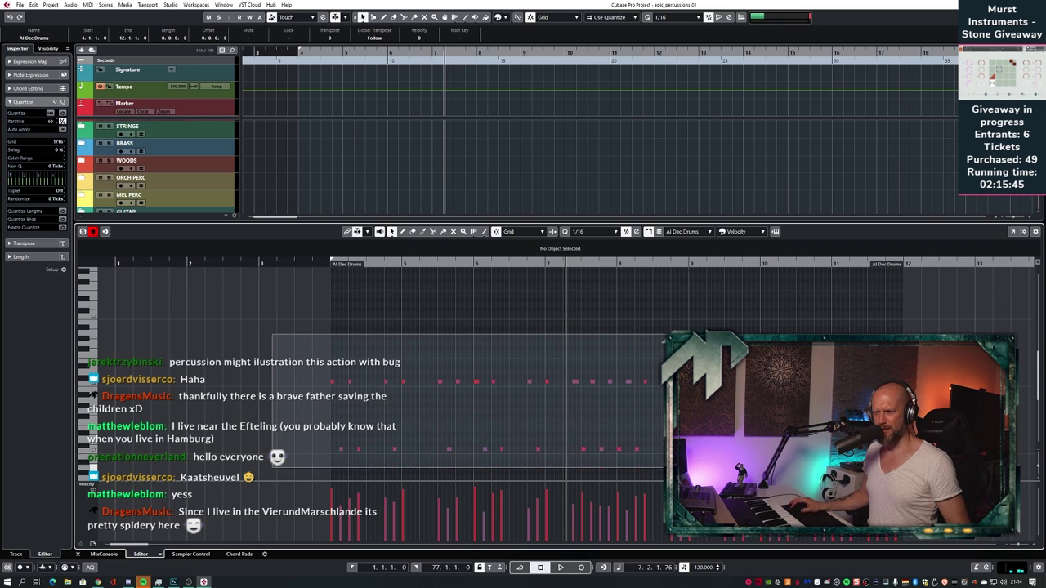
pyautogui.hotkey('ctrl', 'a')
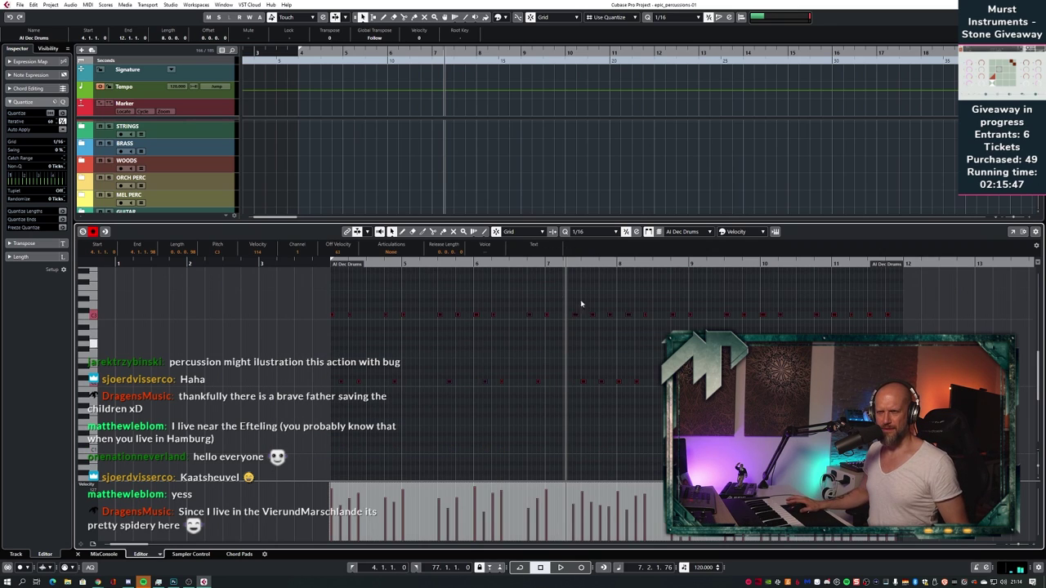
pyautogui.moveTo(301, 353); pyautogui.dragTo(907, 423)
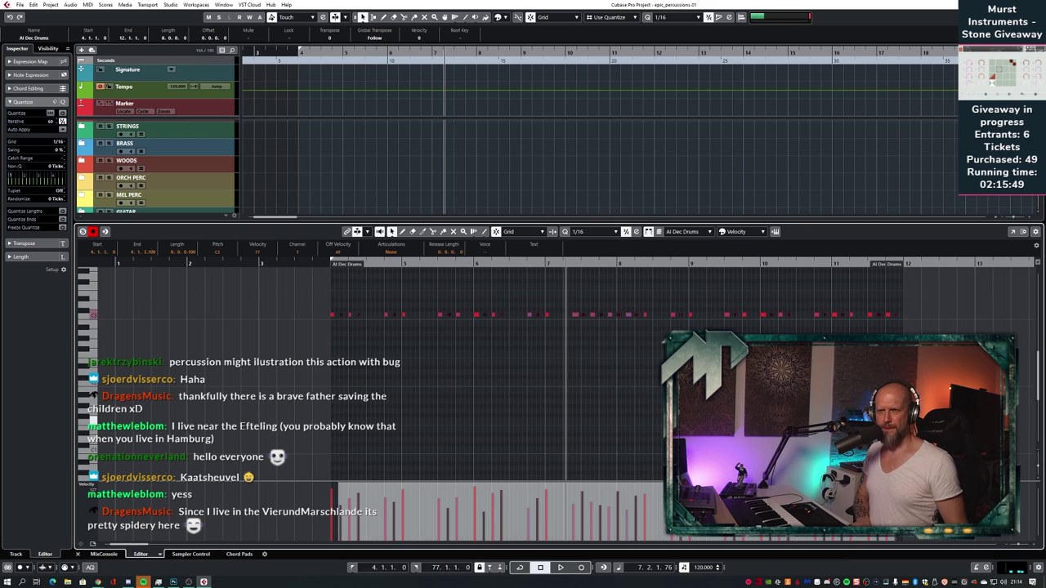
pyautogui.click(330, 264)
pyautogui.press('space')
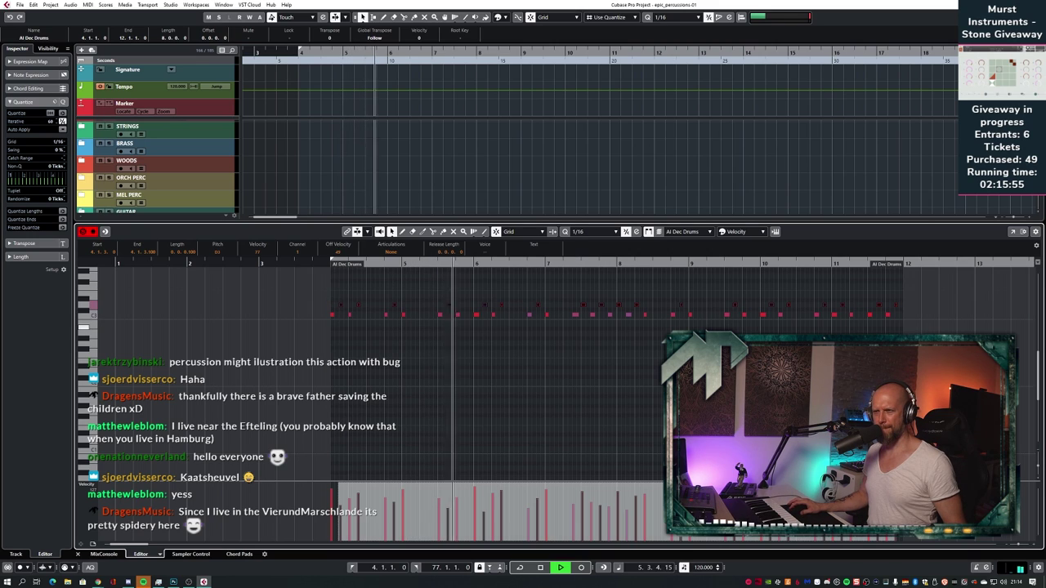
pyautogui.hotkey('ctrl', 'shift', 'a')
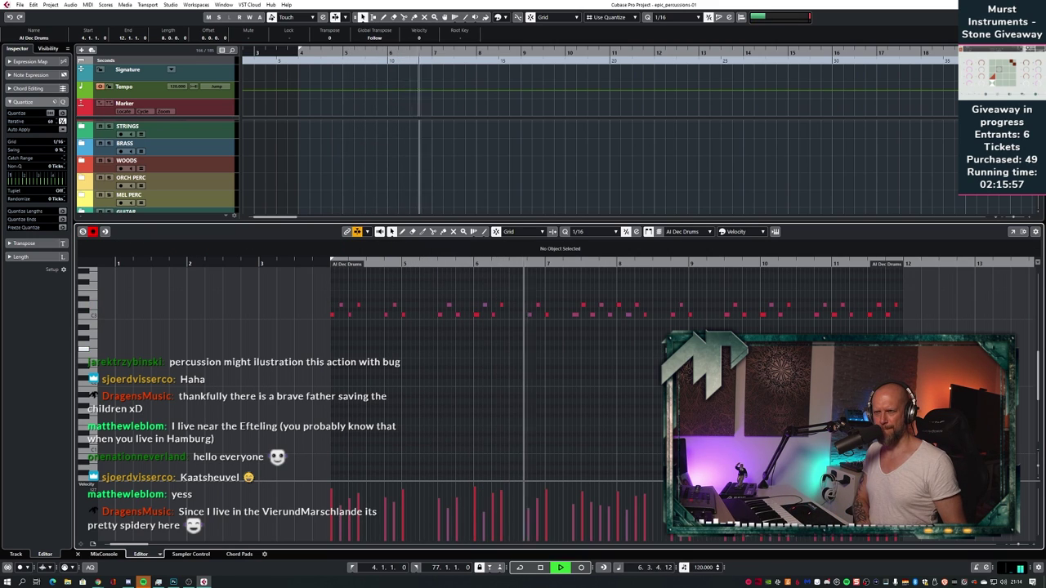
pyautogui.press('Return')
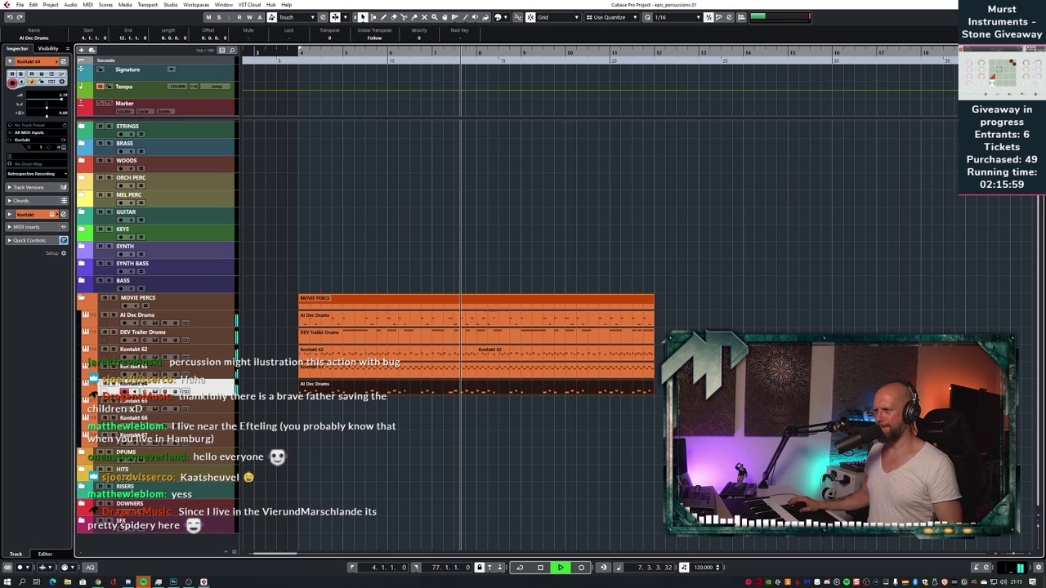
# - Raise Kontakt 64 to maximum, then lower all five percussion channels together slightly
pyautogui.press('F3')
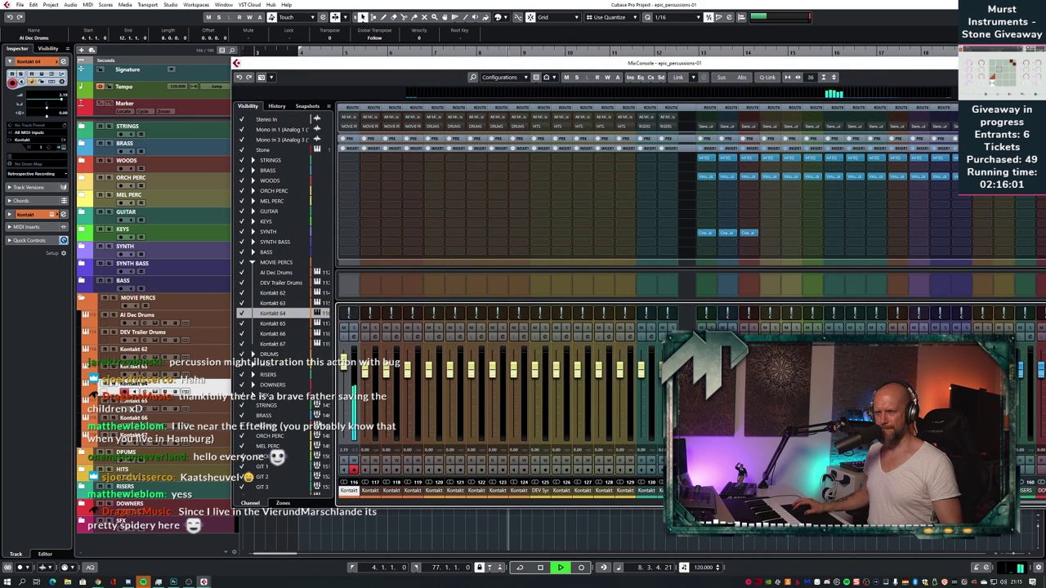
pyautogui.hscroll(-6, 507, 302)
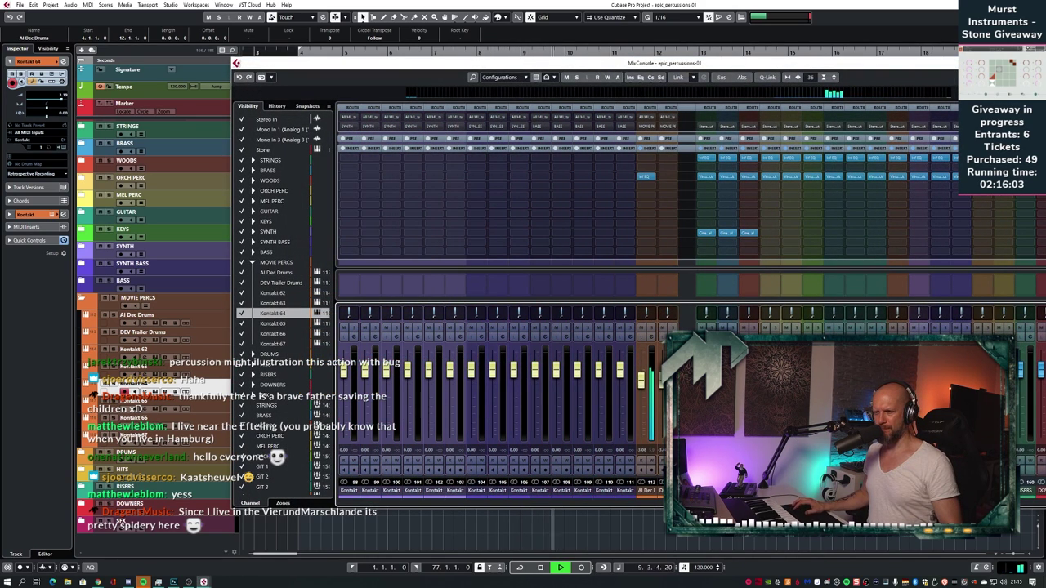
pyautogui.hscroll(3, 503, 392)
pyautogui.moveTo(534, 360); pyautogui.dragTo(533, 340)
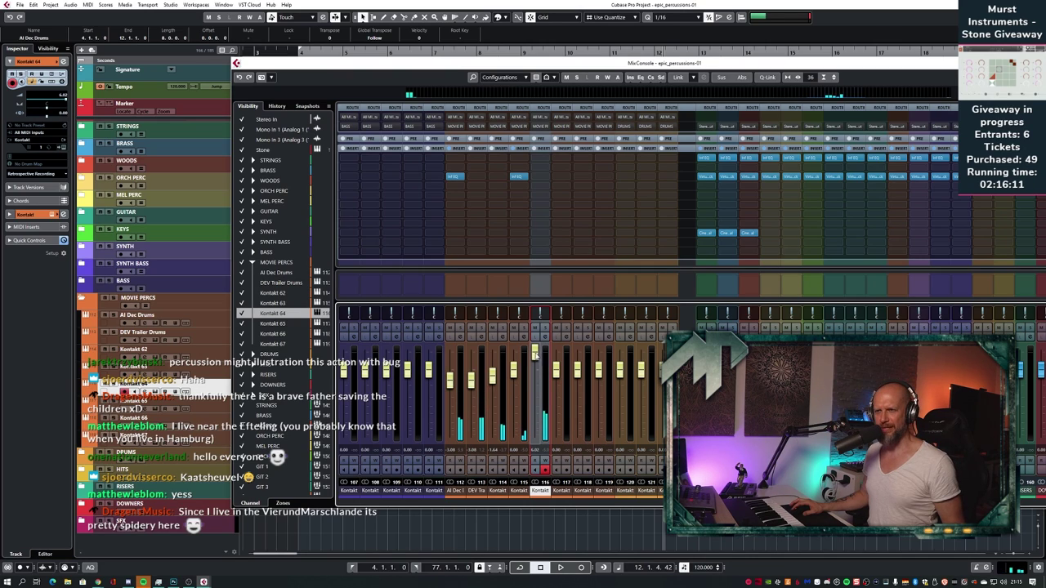
pyautogui.keyDown('shift'); pyautogui.click(462, 369); pyautogui.keyUp('shift')
pyautogui.hotkey('alt', 'shift')
pyautogui.moveTo(535, 357); pyautogui.dragTo(535, 361)
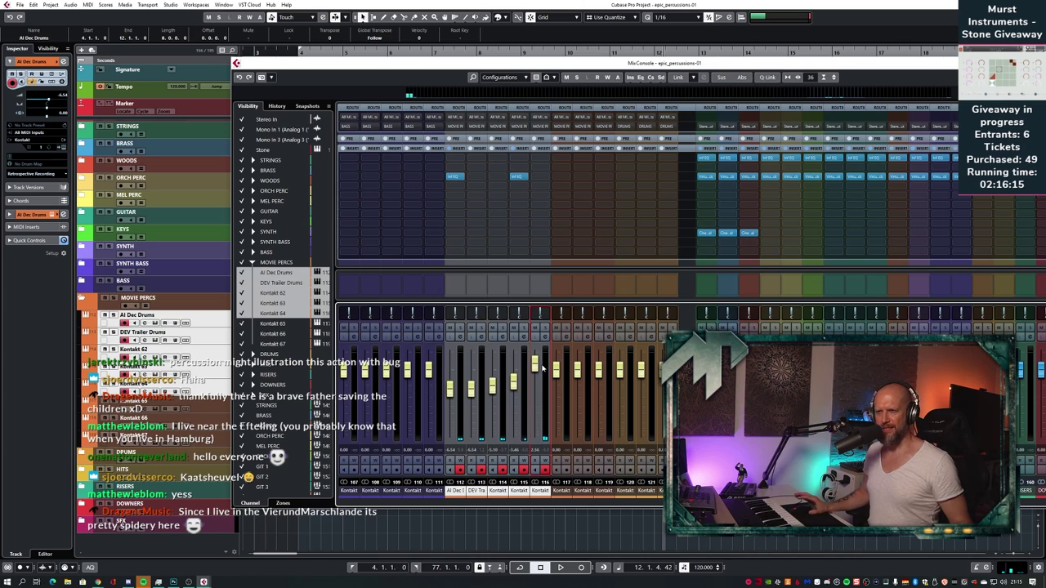
pyautogui.press('space')
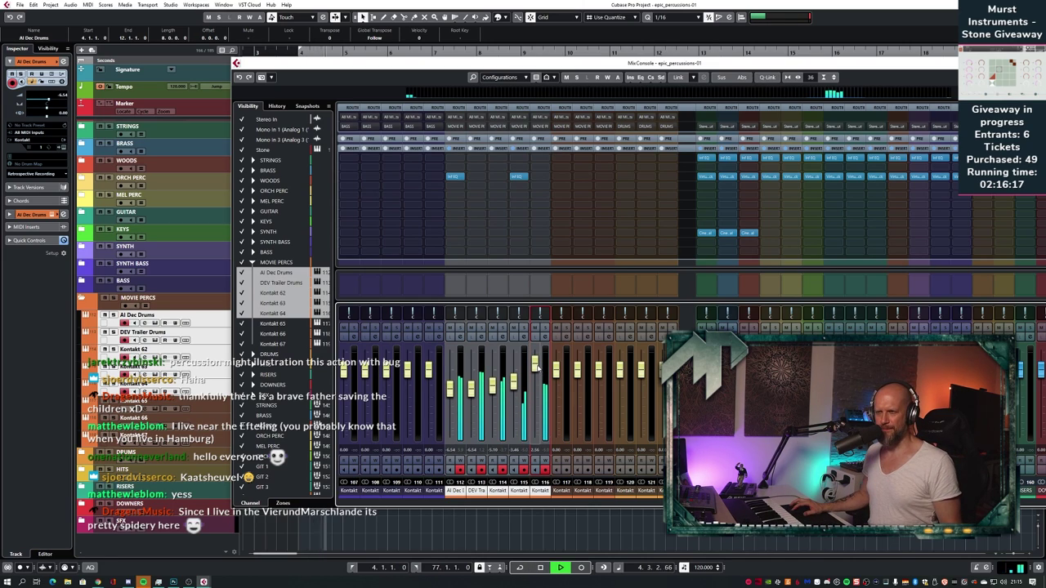
pyautogui.click(536, 366)
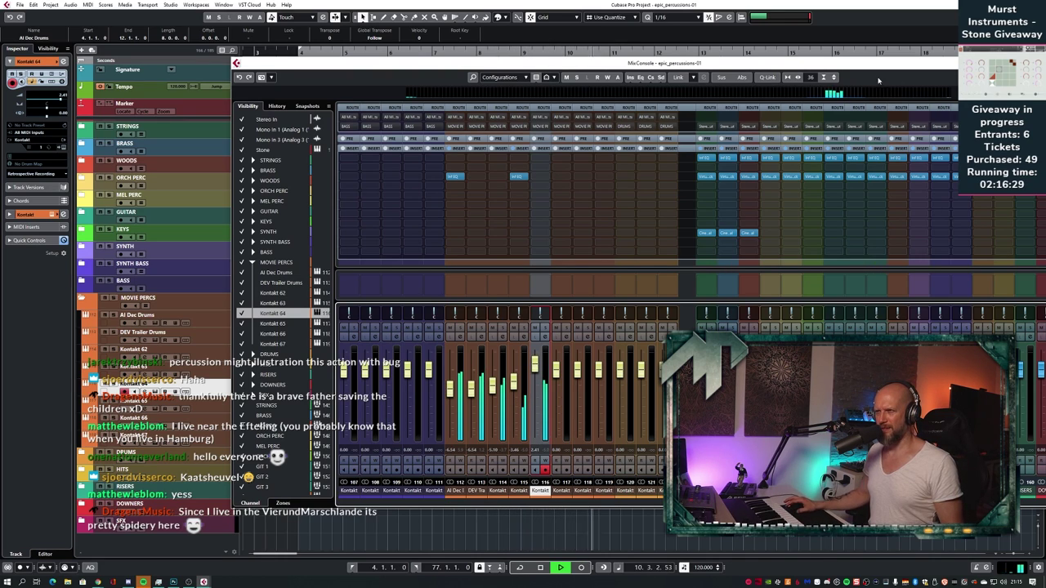
pyautogui.doubleClick(875, 67)
pyautogui.press('space')
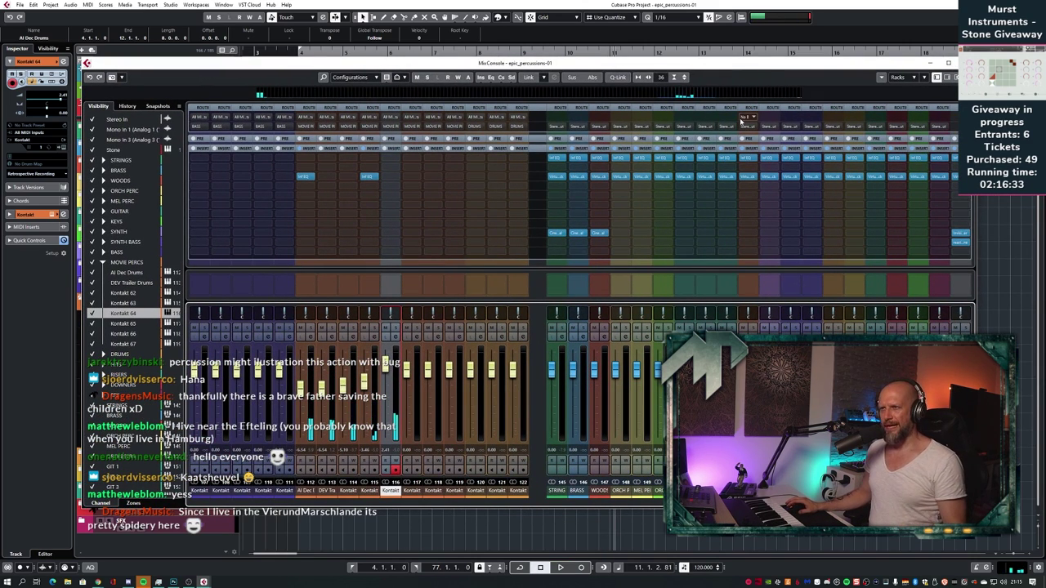
# - Insert a Virtual Mix Rack on the MOVIE PERCS bus
pyautogui.click(746, 178)
pyautogui.press('space')
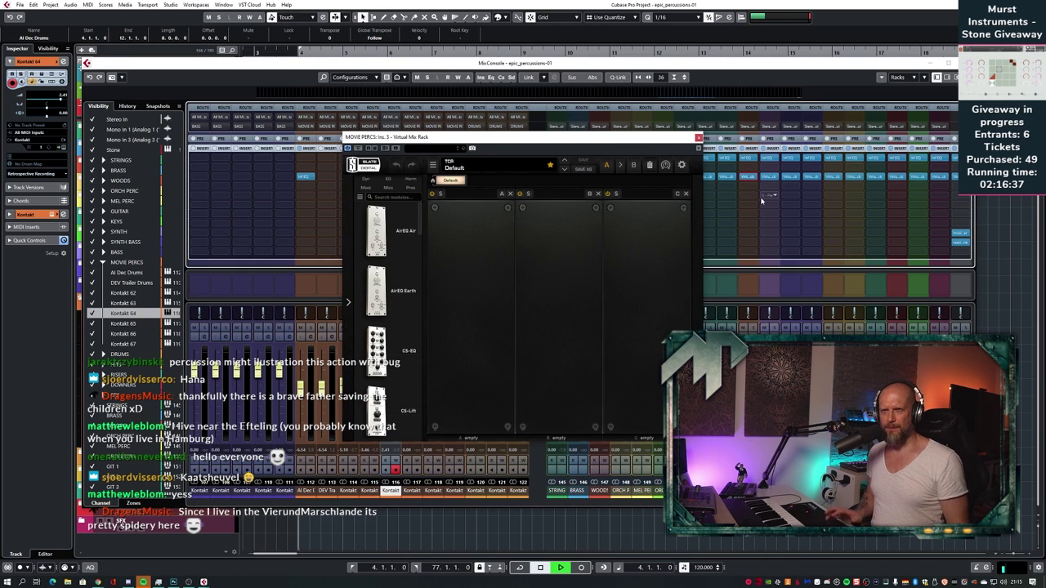
pyautogui.press('F3')
pyautogui.moveTo(609, 133); pyautogui.dragTo(949, 157)
# - Loop bars 4 to 12 and start looped playback
pyautogui.keyDown('alt'); pyautogui.click(656, 61); pyautogui.keyUp('alt')
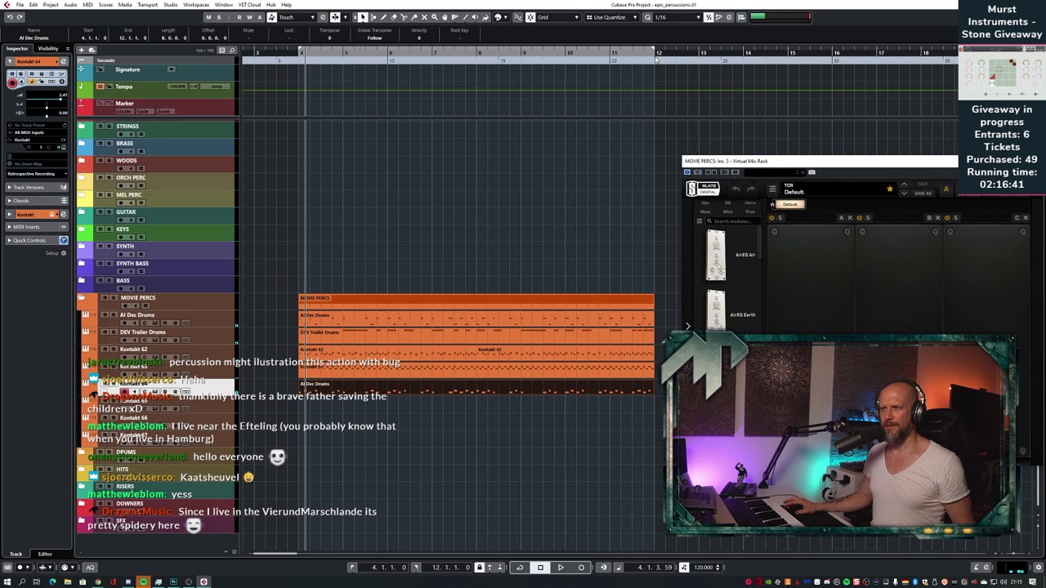
pyautogui.press('KP_1')
pyautogui.press('KP_Divide')
pyautogui.press('space')
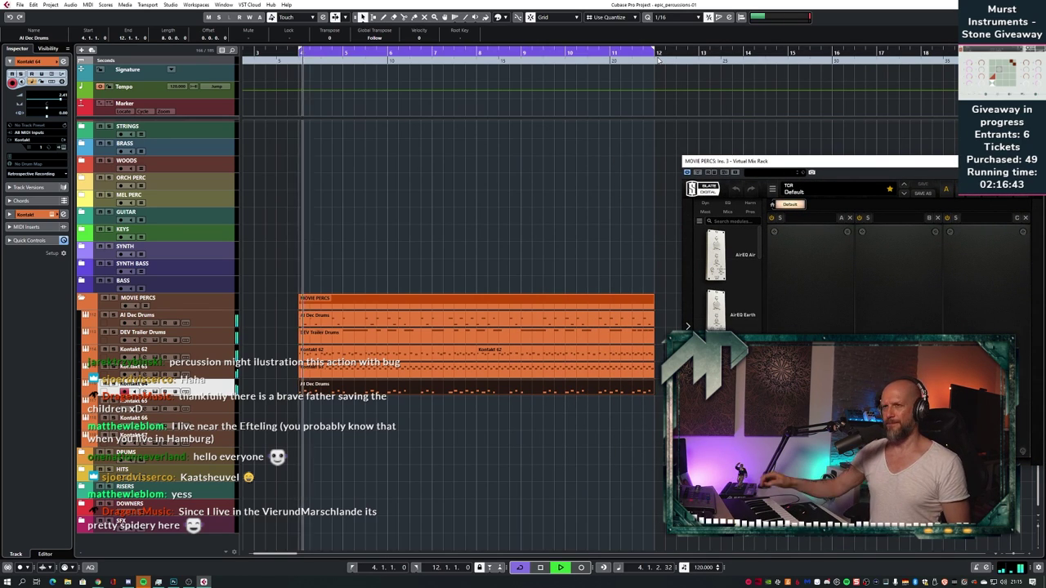
pyautogui.moveTo(858, 169); pyautogui.dragTo(535, 143)
# - Try FG-401 with threshold -11.8 dB, makeup +3.38 dB and shorter attack, then remove it
pyautogui.scroll(-6, 421, 266)
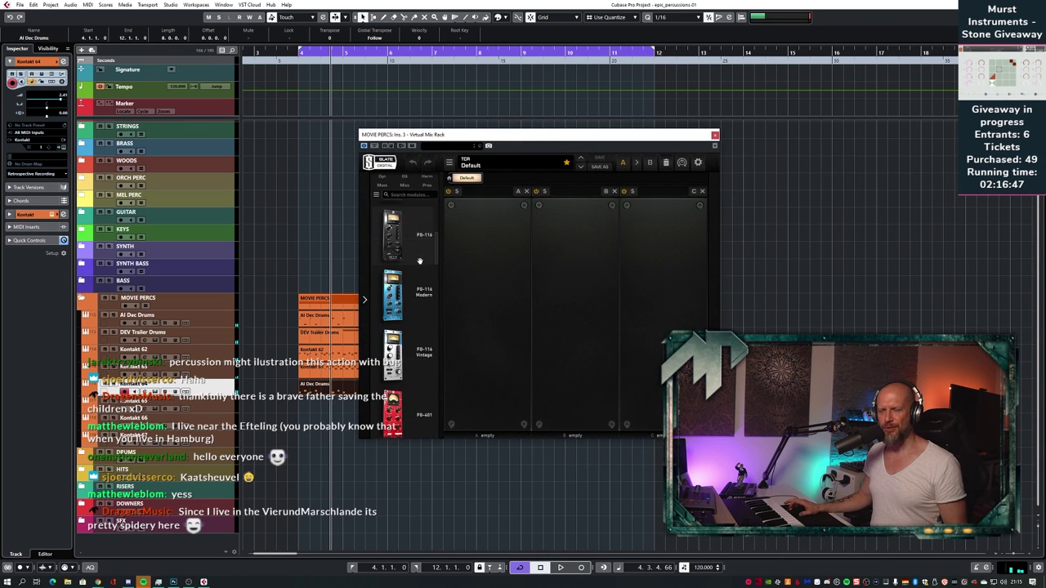
pyautogui.moveTo(428, 296); pyautogui.dragTo(506, 290)
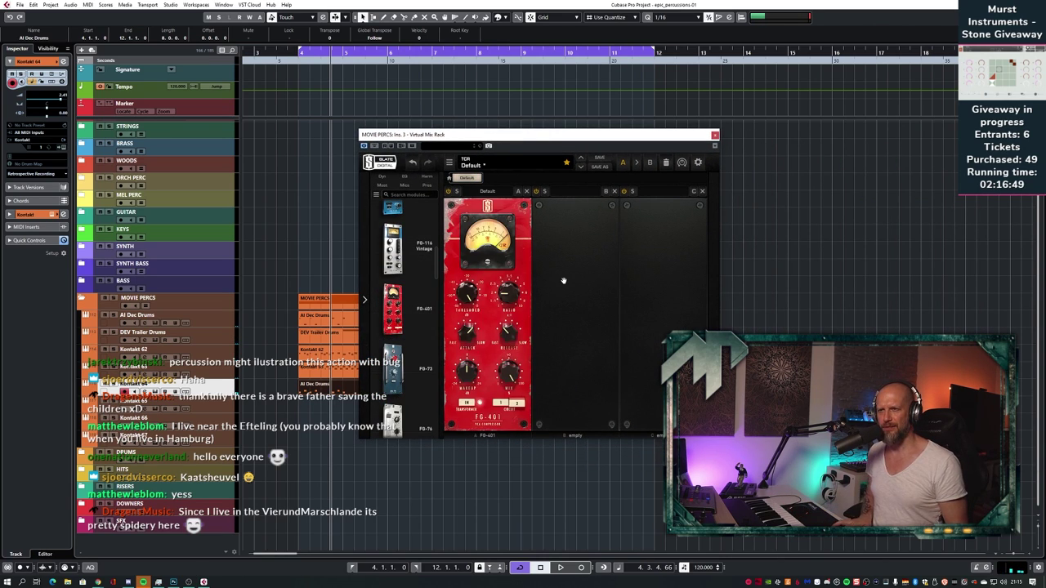
pyautogui.press('space')
pyautogui.moveTo(464, 317)
pyautogui.mouseDown()
pyautogui.moveTo(466, 299)
pyautogui.moveTo(469, 310)
pyautogui.mouseUp()
pyautogui.moveTo(468, 377); pyautogui.dragTo(470, 367)
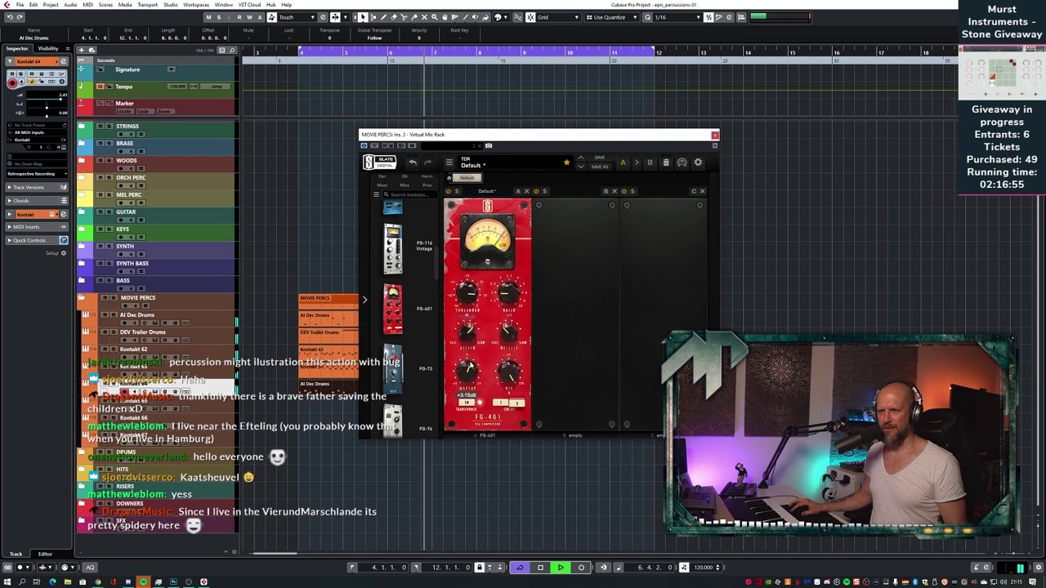
pyautogui.moveTo(471, 293); pyautogui.dragTo(473, 291)
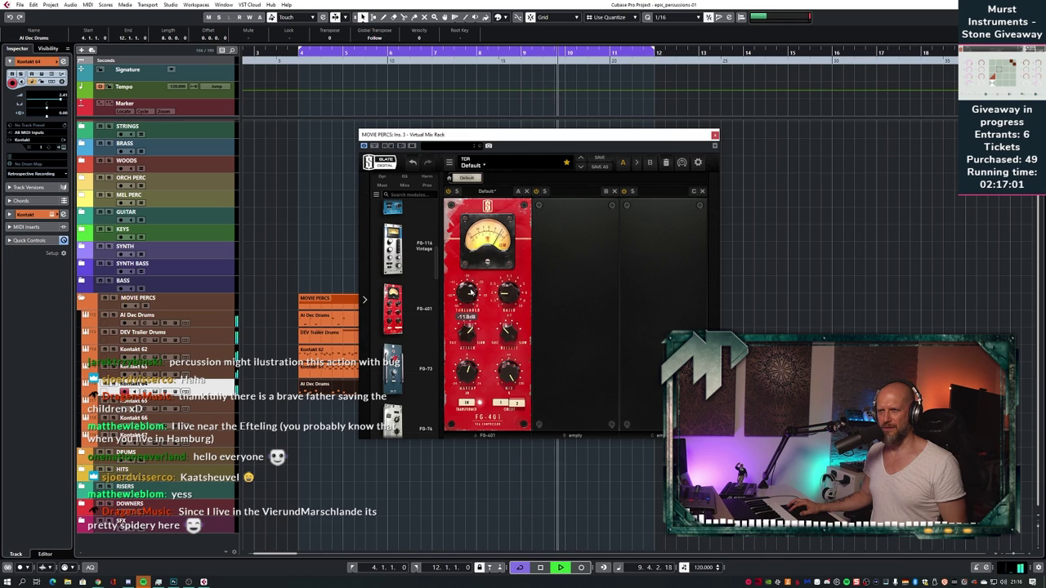
pyautogui.moveTo(467, 331); pyautogui.dragTo(465, 367)
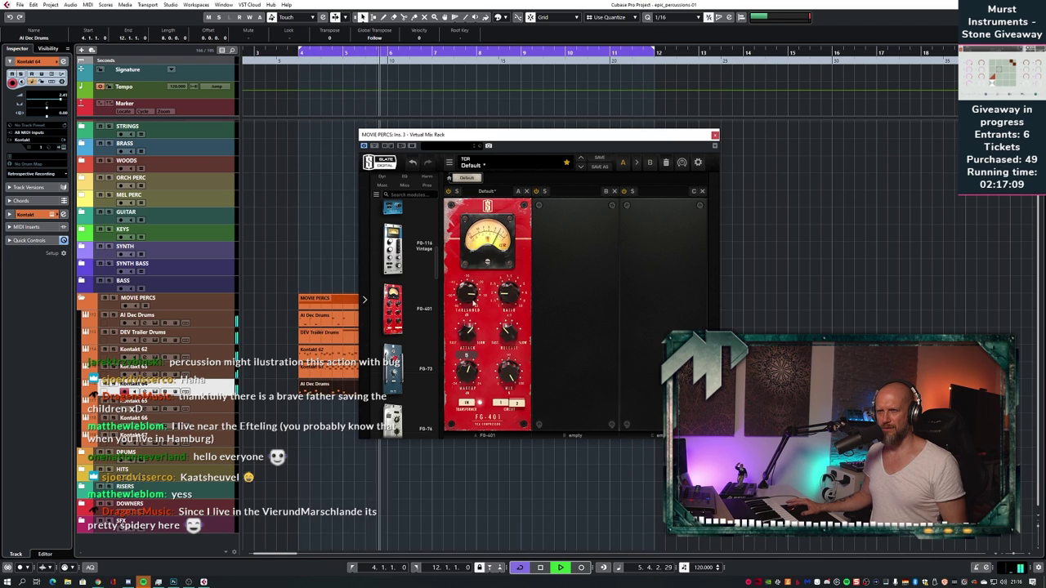
pyautogui.click(526, 192)
# - Load FG-Stress into rack slot A and listen to it from bar 4
pyautogui.press('space')
pyautogui.scroll(-4, 422, 304)
pyautogui.scroll(-3, 424, 307)
pyautogui.moveTo(422, 305); pyautogui.dragTo(502, 304)
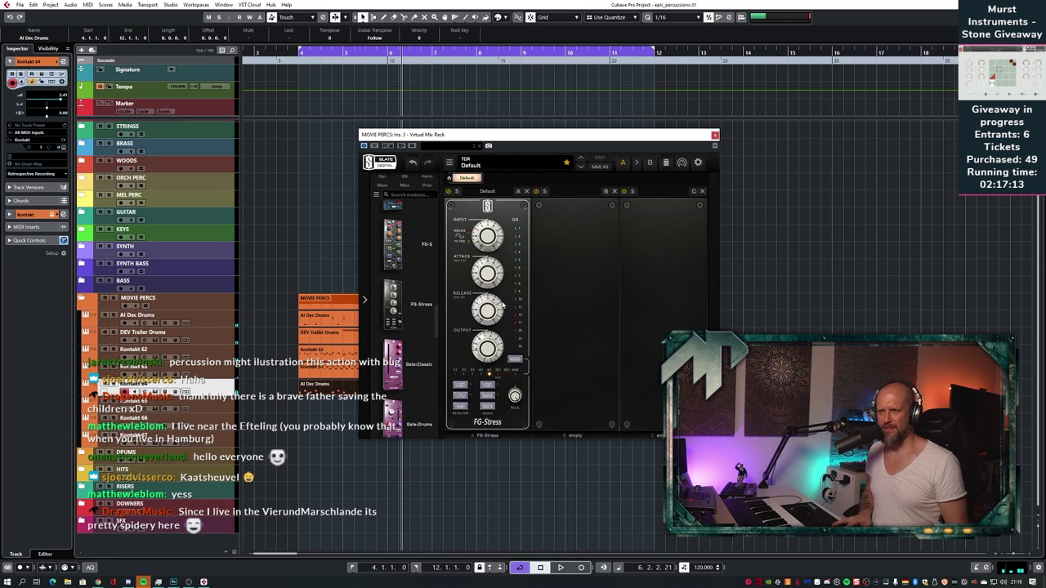
pyautogui.press('space')
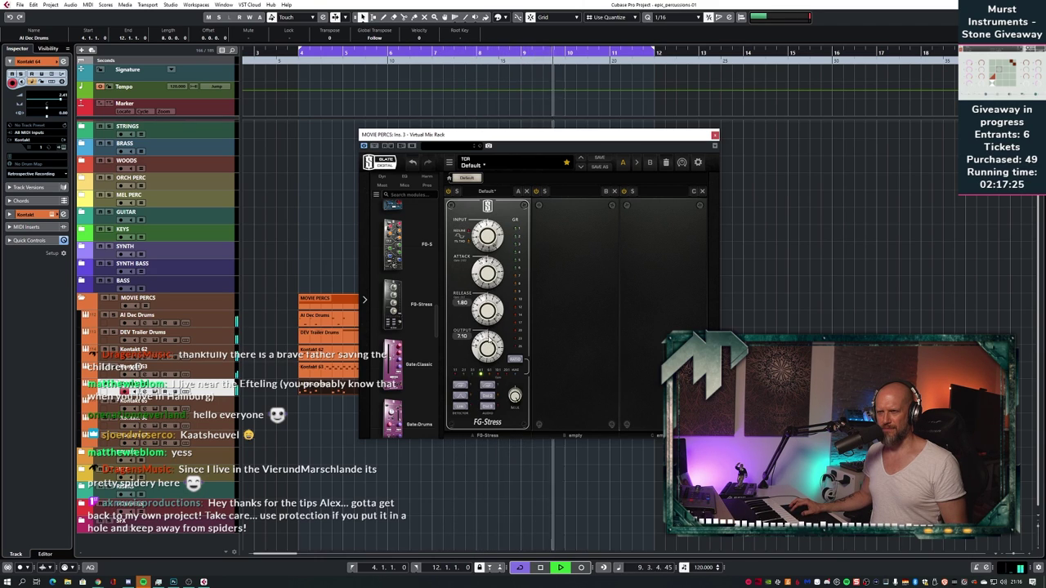
pyautogui.press('space')
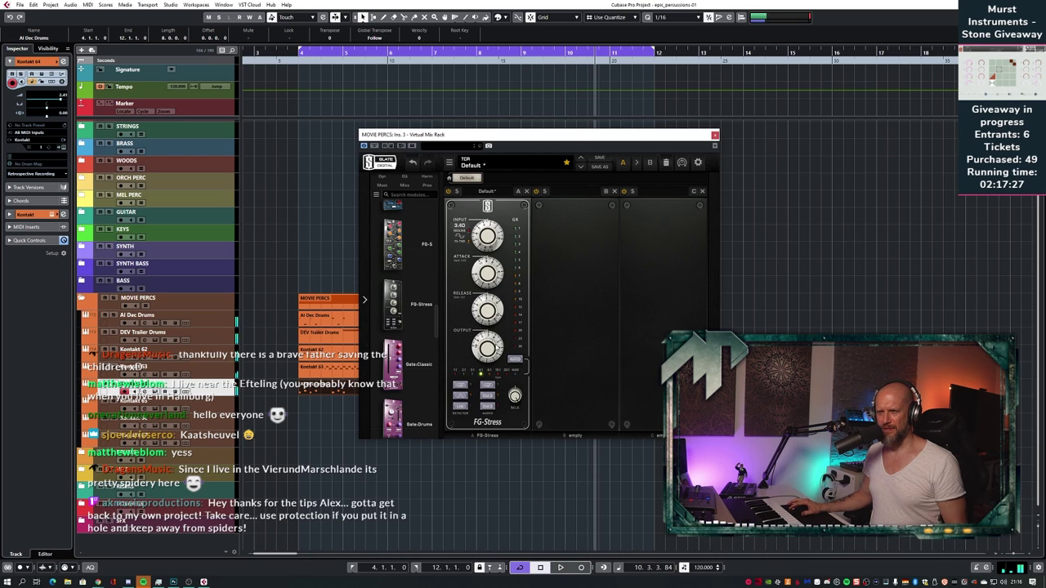
pyautogui.press('space')
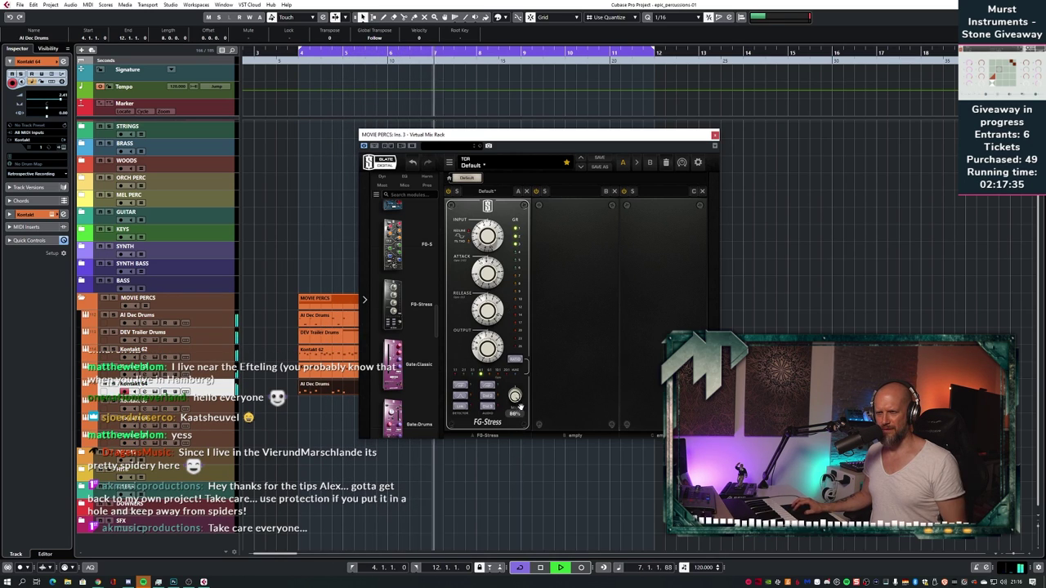
# - Lower the FG-Stress mix to 70% and compare playback from the left locator
pyautogui.moveTo(524, 417); pyautogui.dragTo(523, 432)
pyautogui.scroll(3, 502, 239)
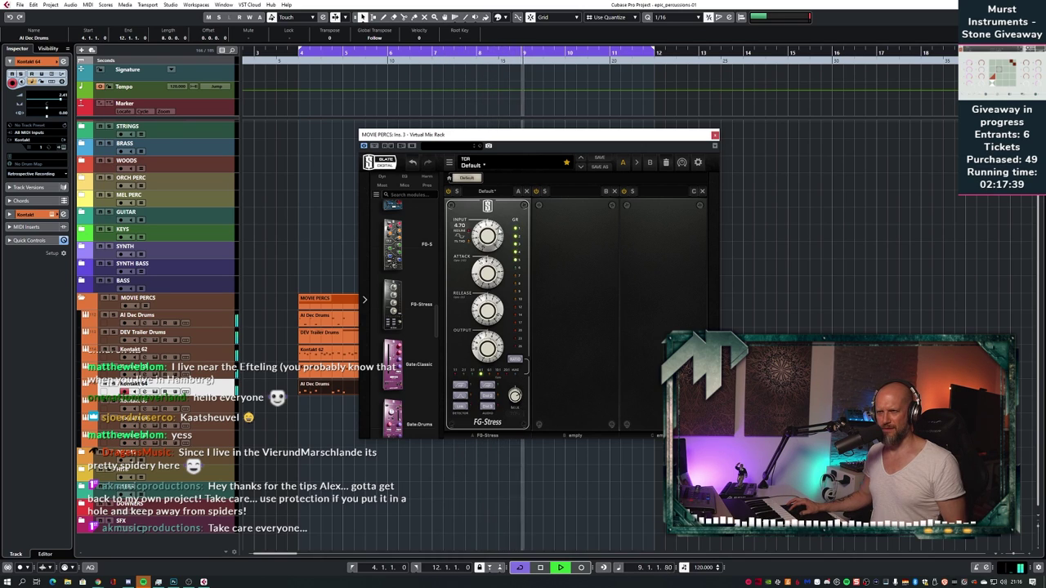
pyautogui.press('space')
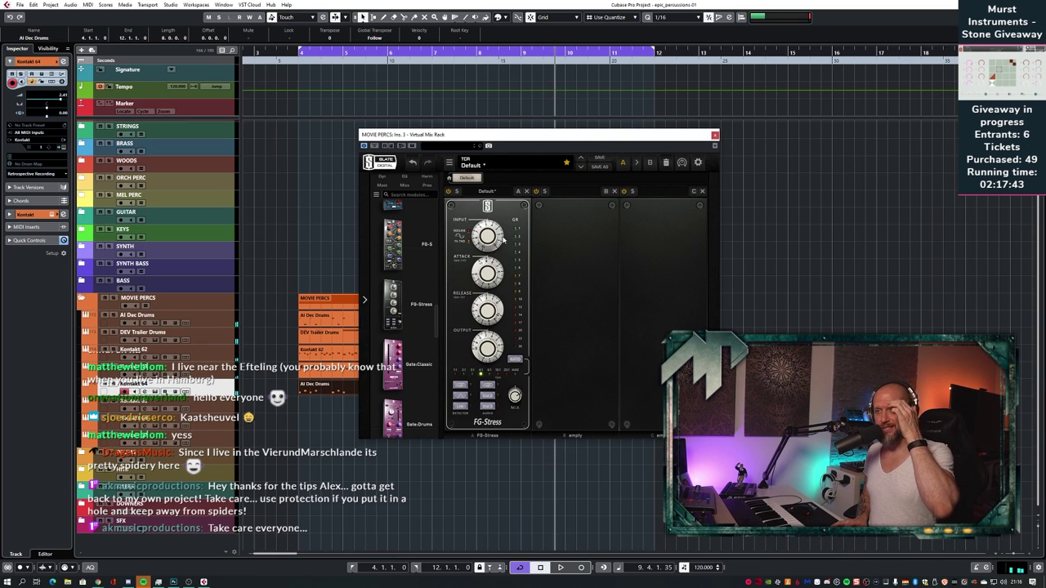
pyautogui.press('KP_1')
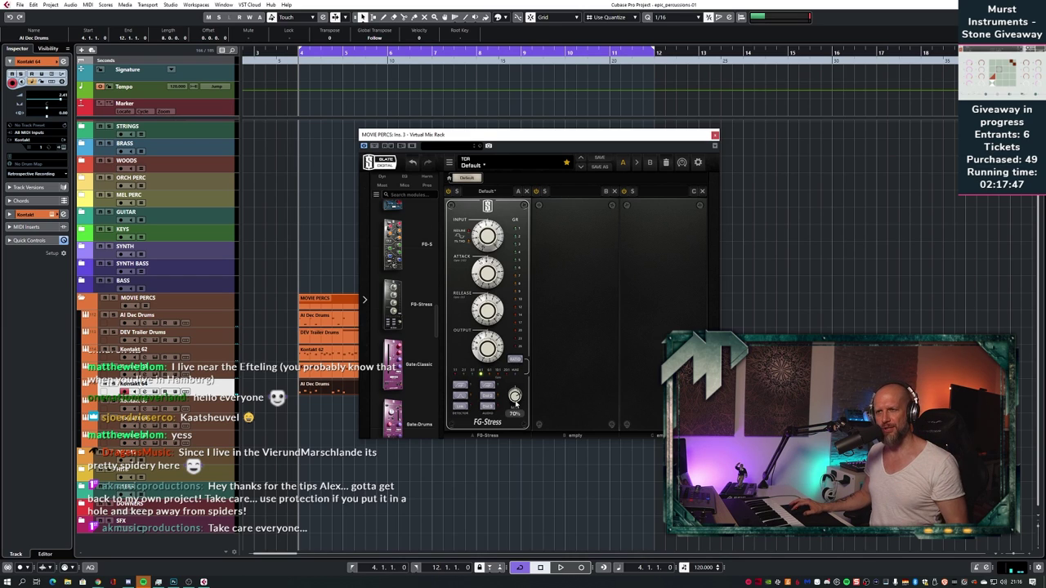
pyautogui.press('space')
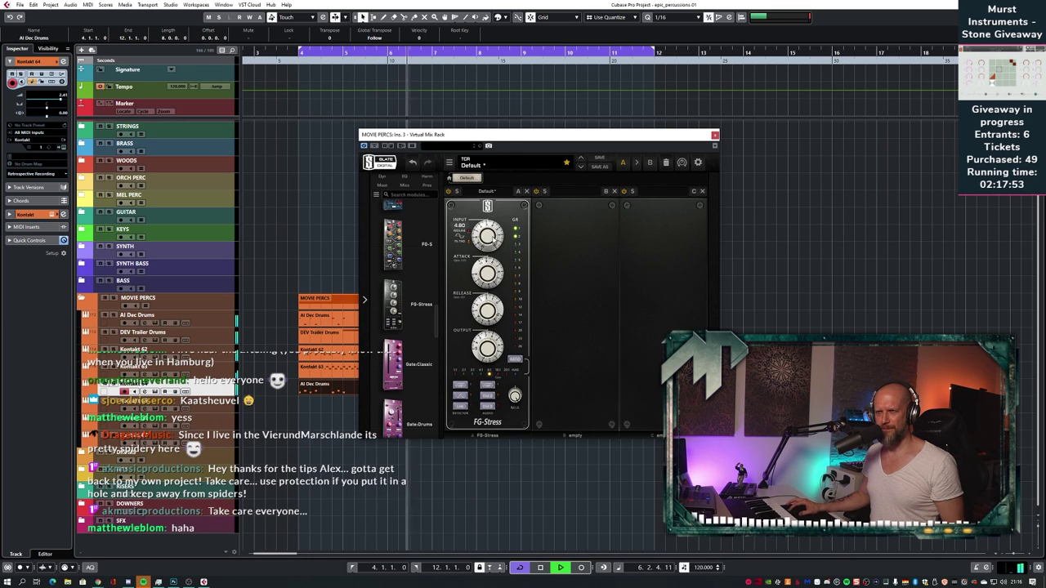
pyautogui.press('space')
pyautogui.press('KP_1')
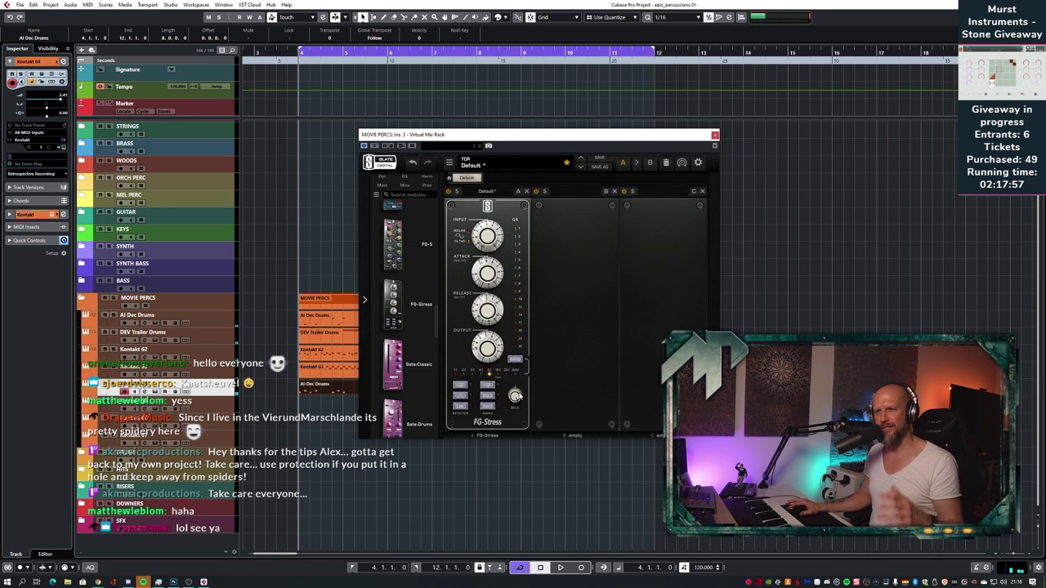
pyautogui.press('space')
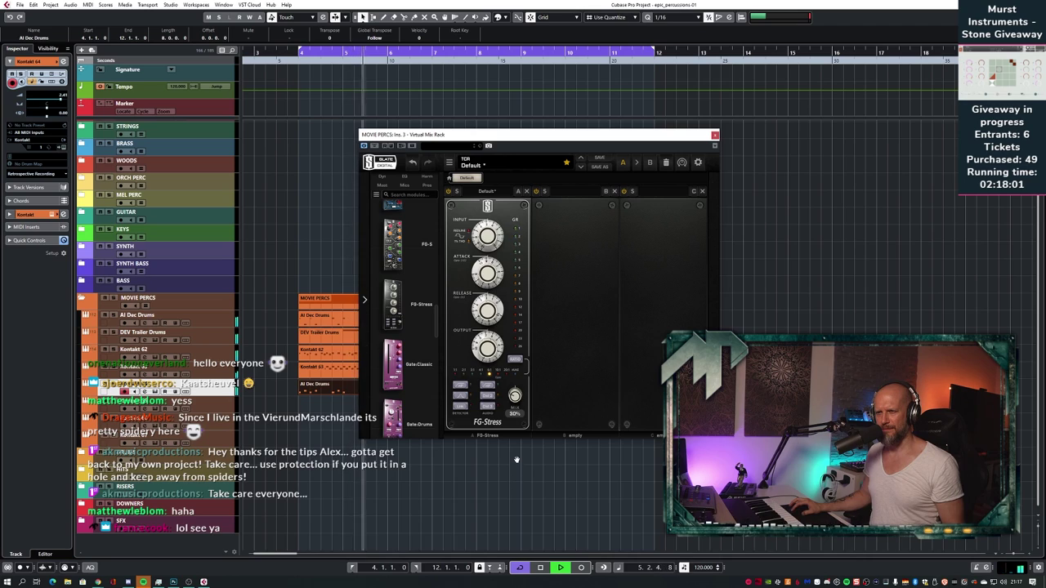
# - Turn the FG-Stress mix well down and close the Virtual Mix Rack window
pyautogui.moveTo(518, 427)
pyautogui.mouseDown()
pyautogui.moveTo(518, 486)
pyautogui.moveTo(518, 435)
pyautogui.mouseUp()
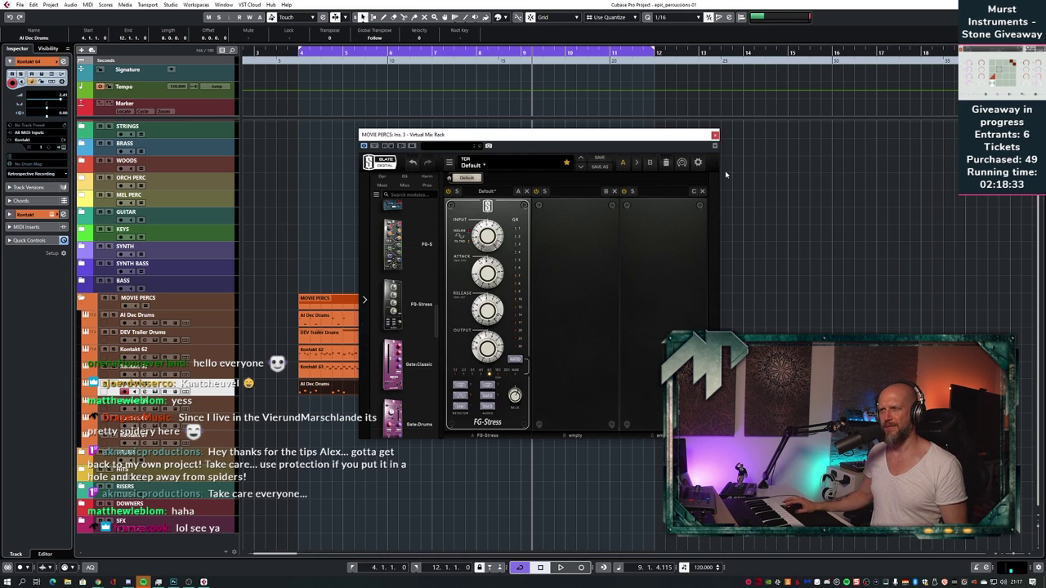
pyautogui.click(715, 137)
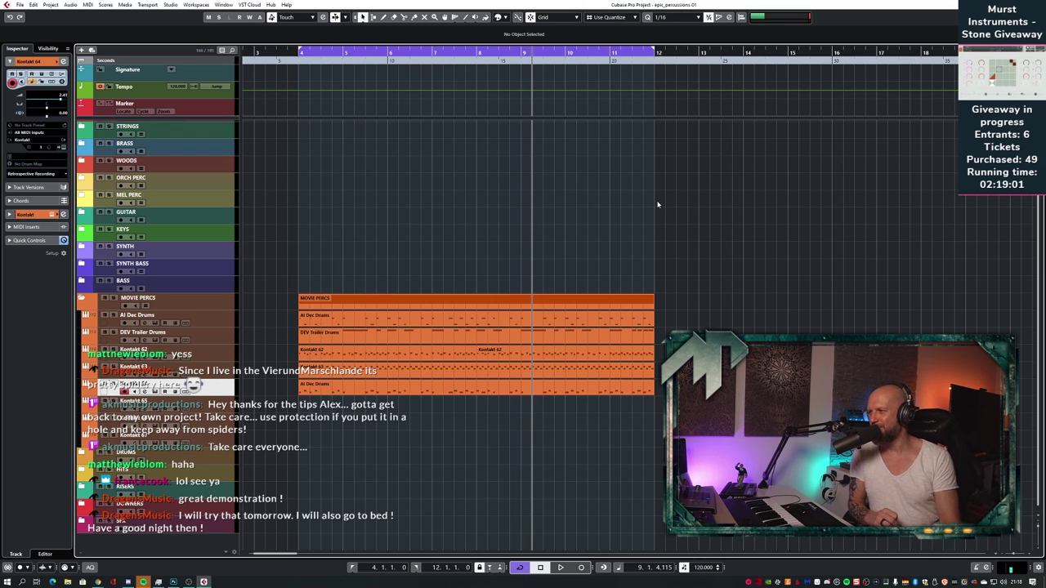
# - Solo Kontakt 62 and glue its two events into one part
pyautogui.press('KP_1')
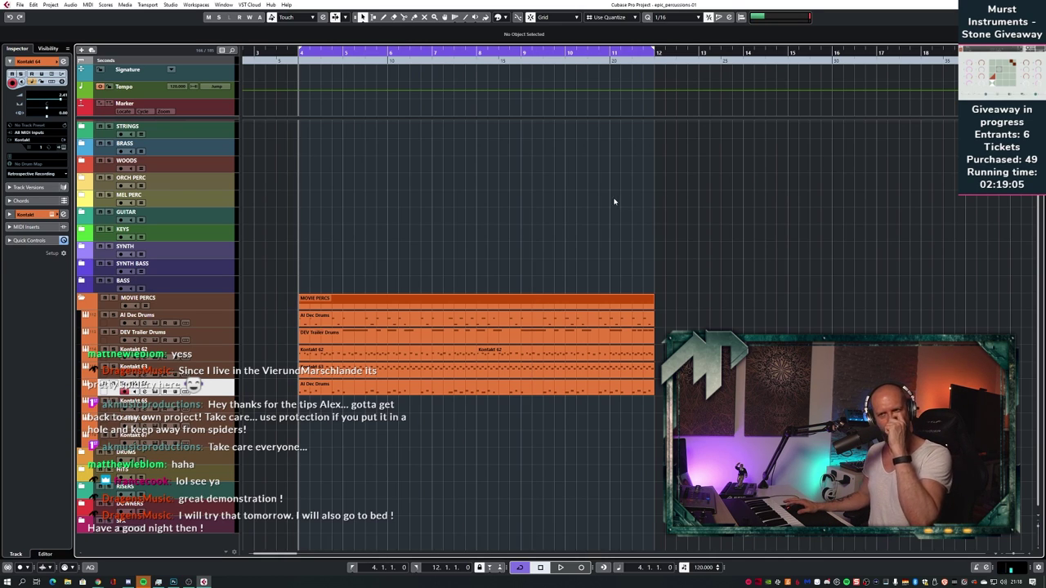
pyautogui.click(209, 371)
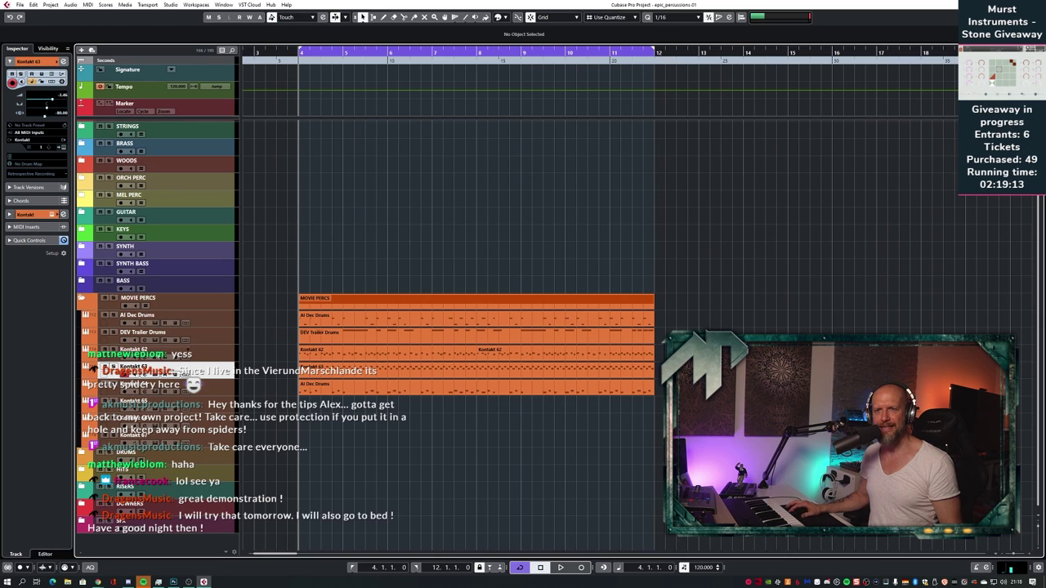
pyautogui.click(113, 350)
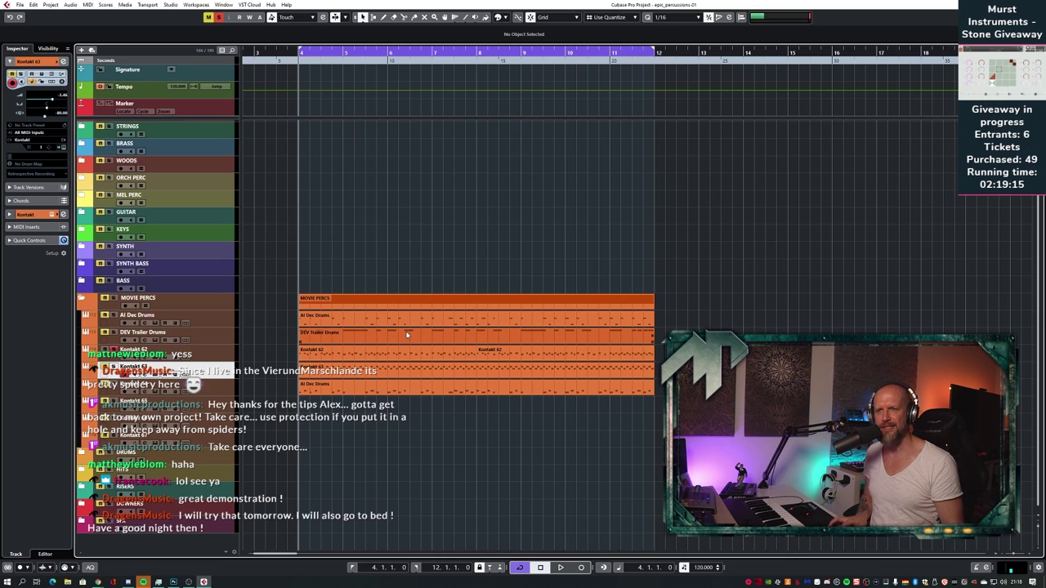
pyautogui.click(400, 354)
pyautogui.click(450, 350)
pyautogui.press('1')
# - Open the glued Kontakt 62 part in the Key Editor, zoomed out to show it all
pyautogui.press('space')
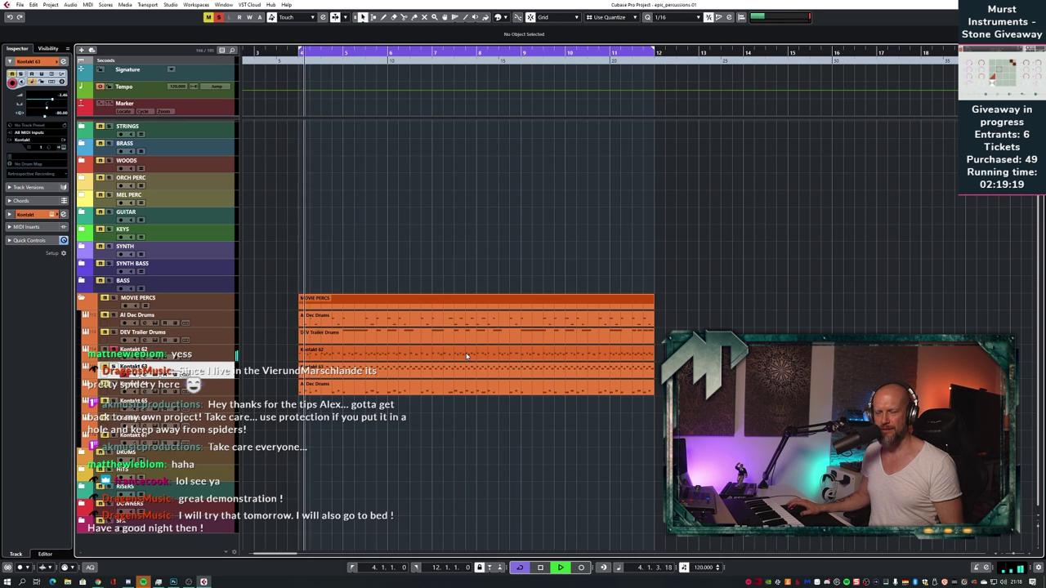
pyautogui.doubleClick(467, 356)
pyautogui.press('g')
pyautogui.press('g')
pyautogui.press('g')
pyautogui.press('g')
pyautogui.press('space')
pyautogui.hscroll(3, 453, 354)
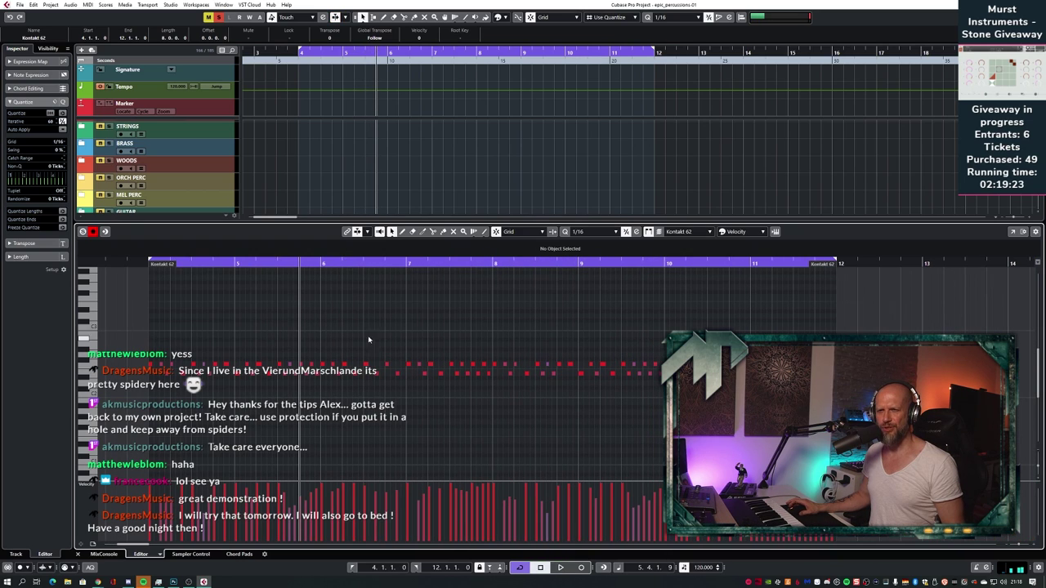
# - Select all Kontakt 62 notes and set the quantize randomize amount to 8 ticks
pyautogui.moveTo(162, 349); pyautogui.dragTo(663, 395)
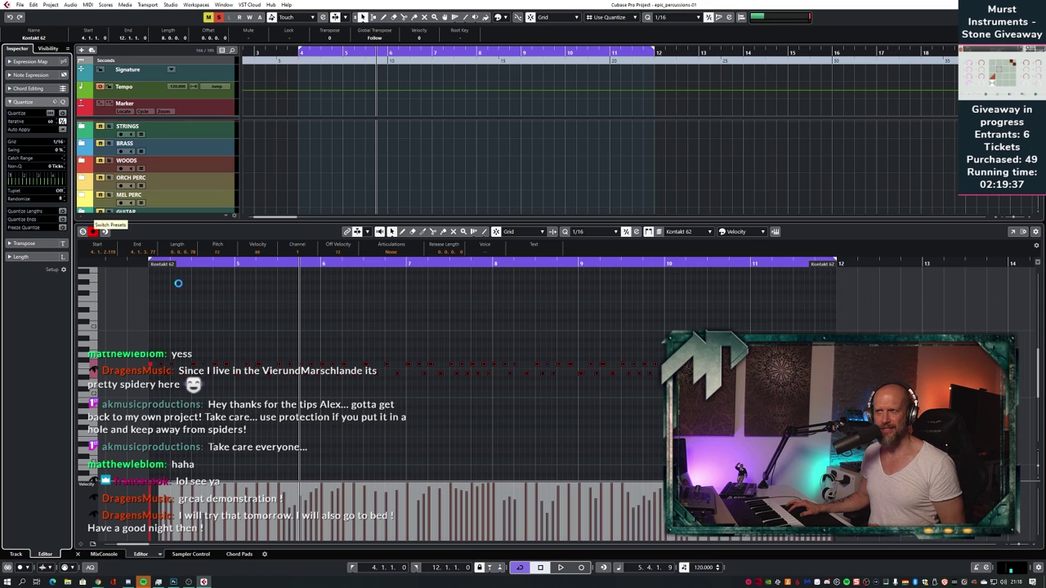
pyautogui.click(179, 285)
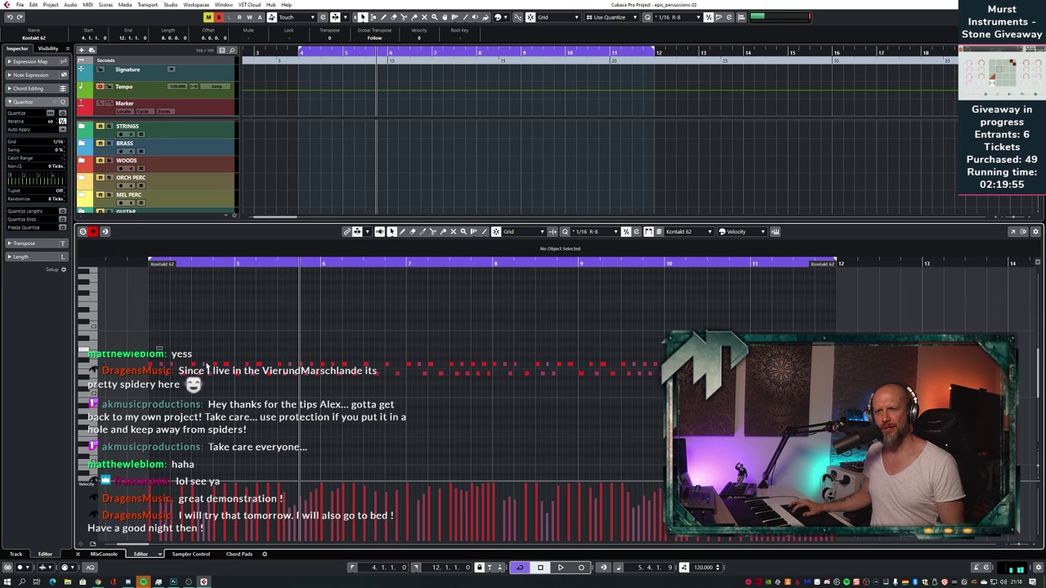
pyautogui.hotkey('ctrl', 'a')
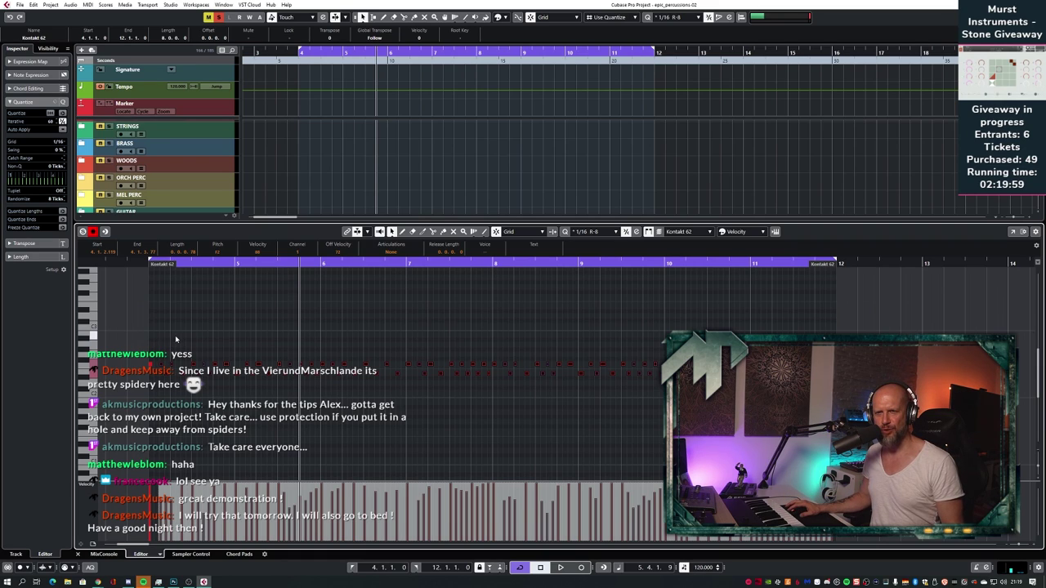
pyautogui.click(295, 337)
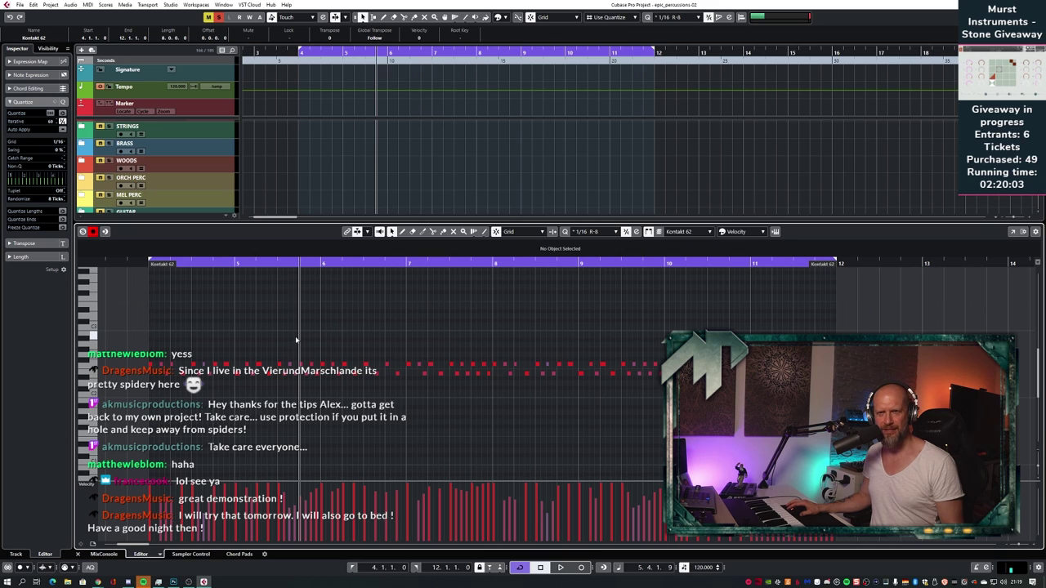
pyautogui.press('h')
pyautogui.moveTo(414, 343); pyautogui.dragTo(235, 351)
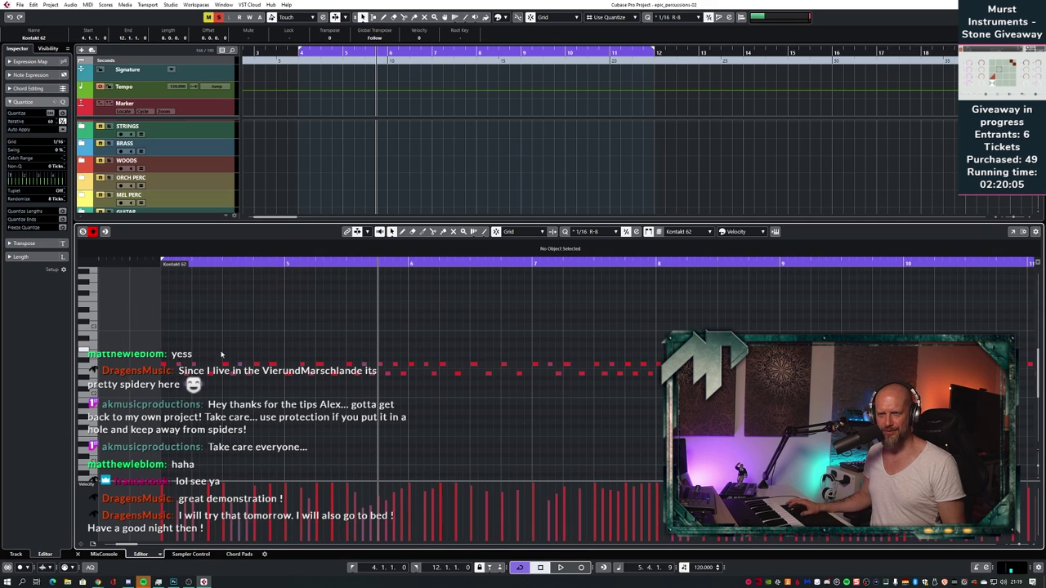
pyautogui.hotkey('ctrl', 'a')
pyautogui.hscroll(9, 204, 372)
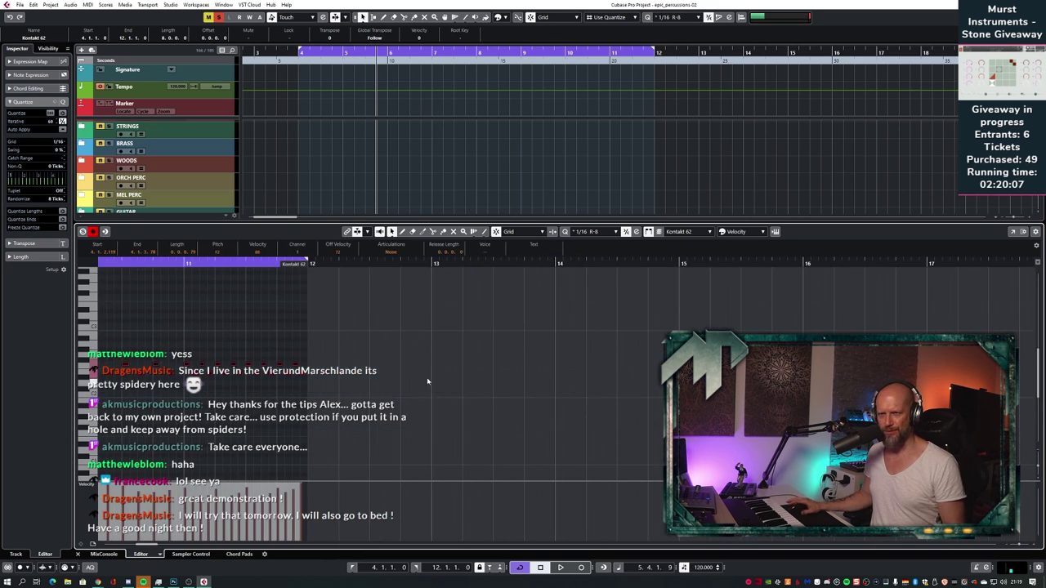
pyautogui.hscroll(-9, 374, 379)
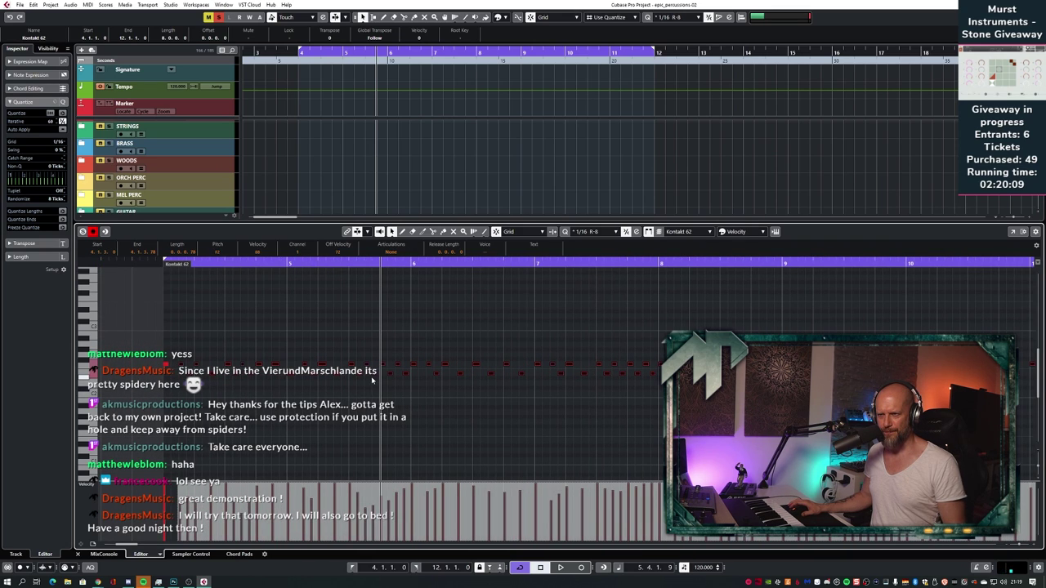
pyautogui.press('h')
pyautogui.press('h')
pyautogui.press('g')
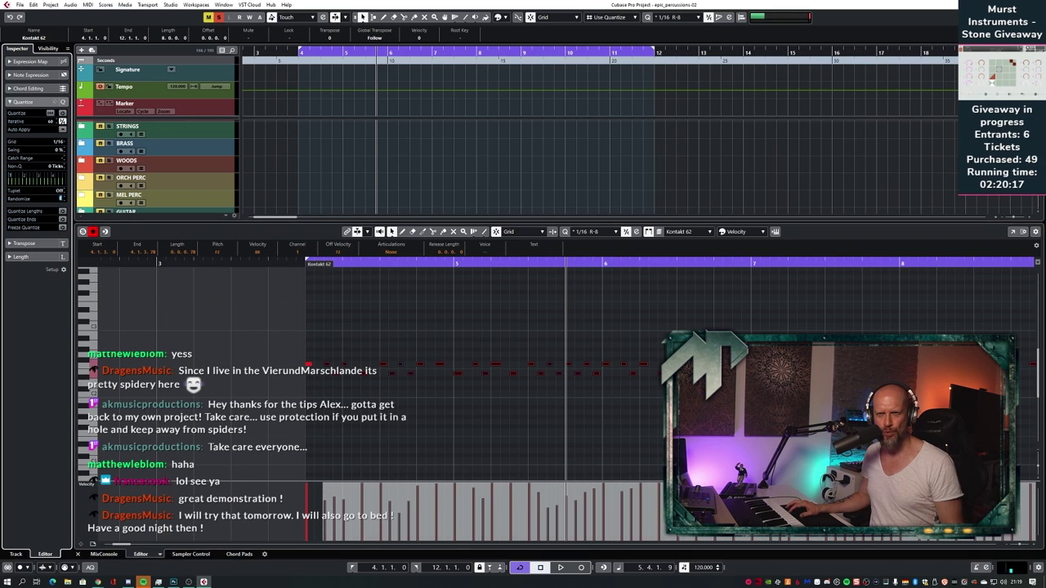
# - Set quantize randomize to 15 ticks and fit the Kontakt 62 part into view
pyautogui.write('15')
pyautogui.press('Return')
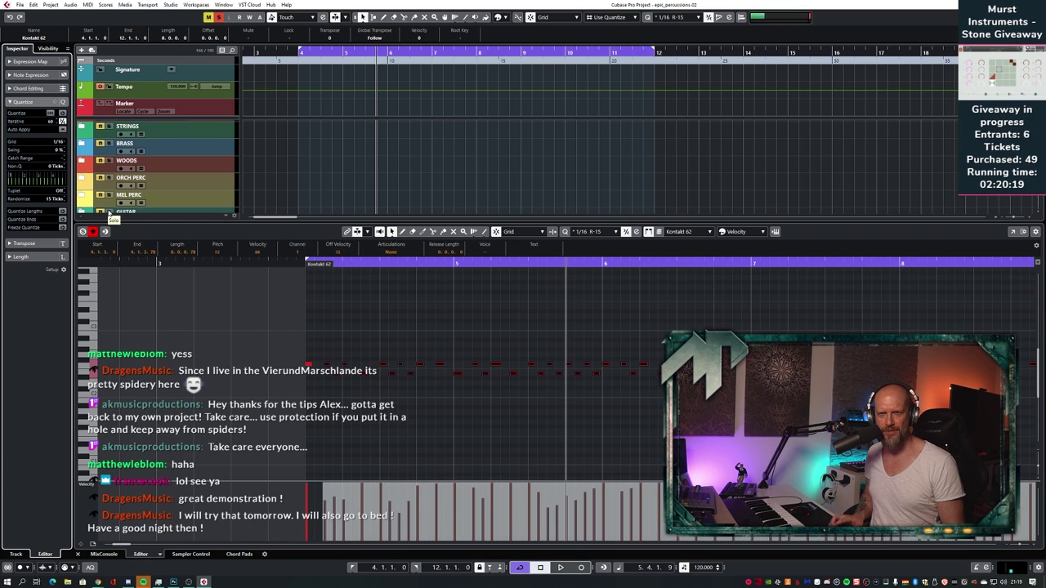
pyautogui.click(385, 333)
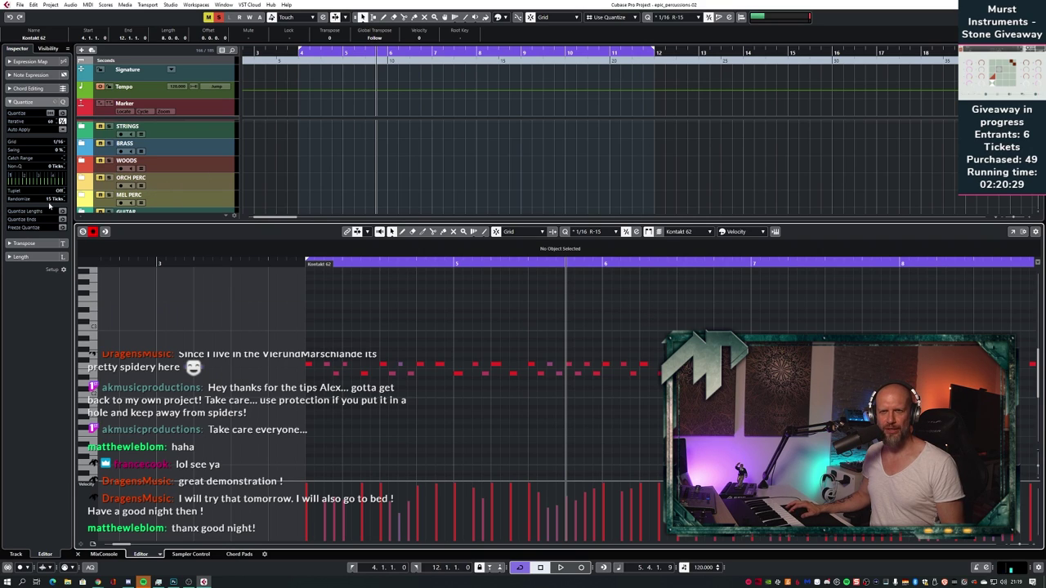
pyautogui.scroll(-7, 48, 200)
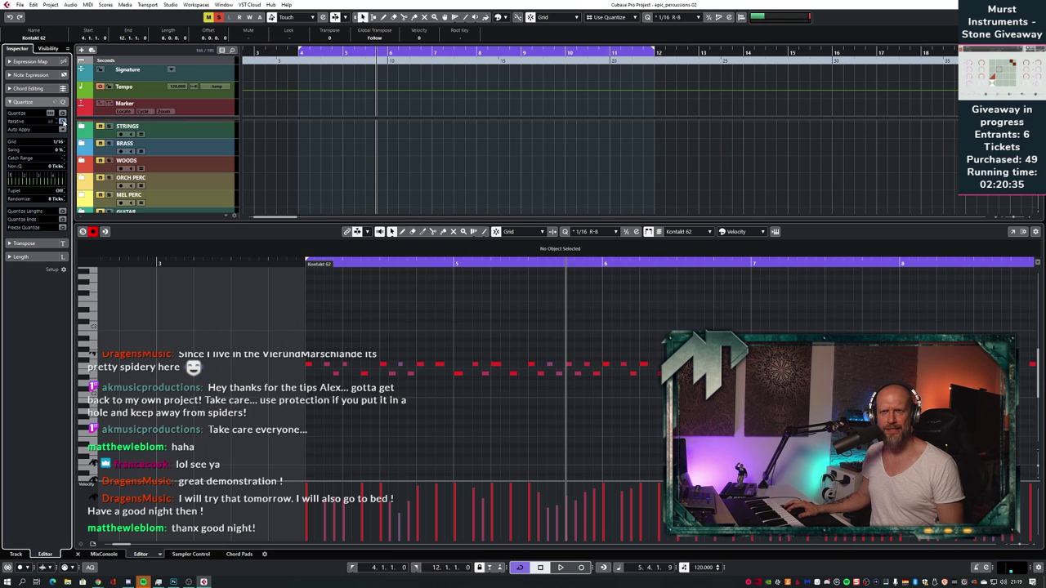
pyautogui.hotkey('ctrl', 'a')
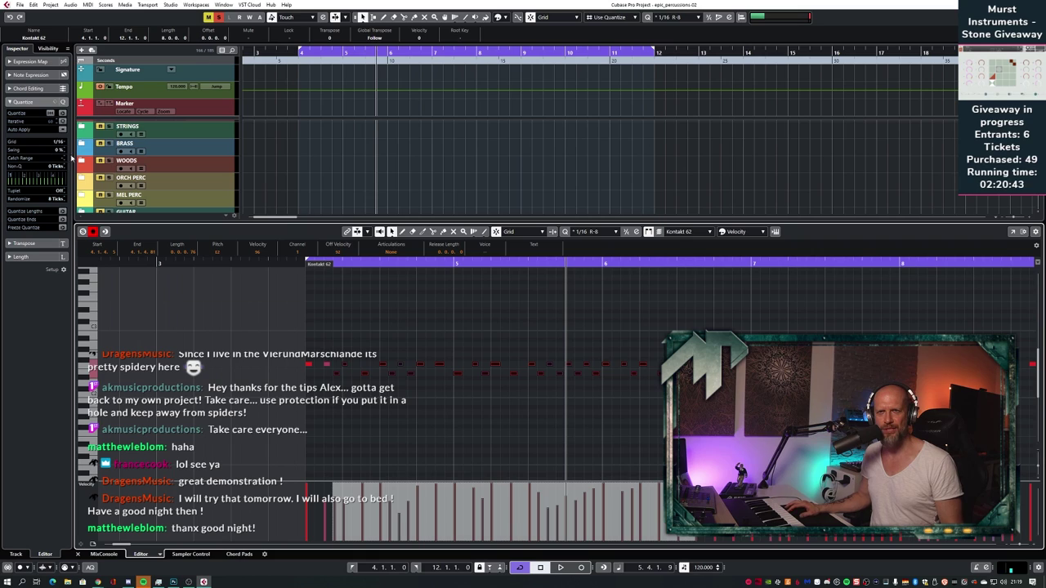
pyautogui.click(425, 310)
pyautogui.press('g')
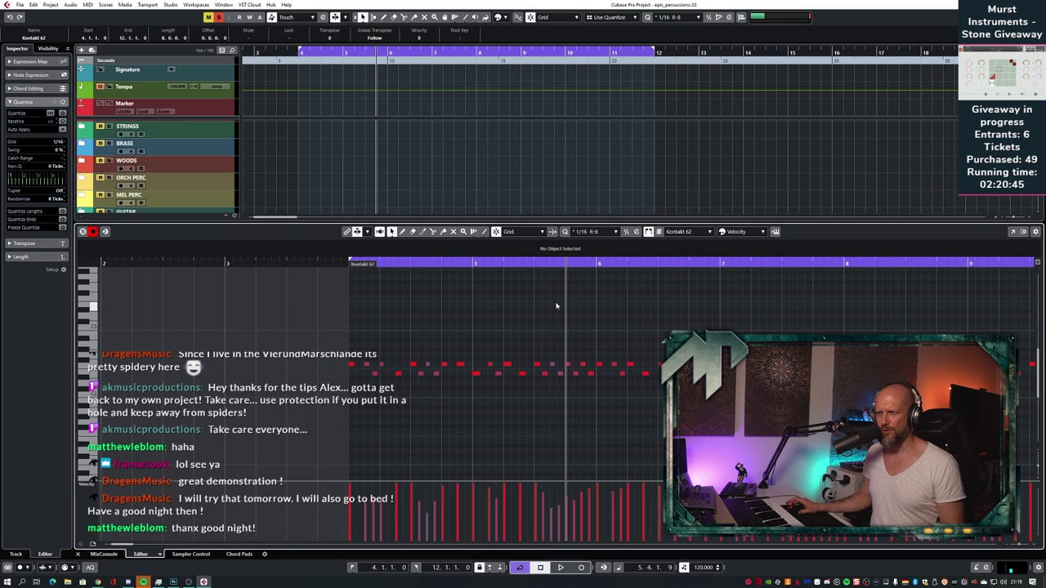
pyautogui.hotkey('shift', 'f')
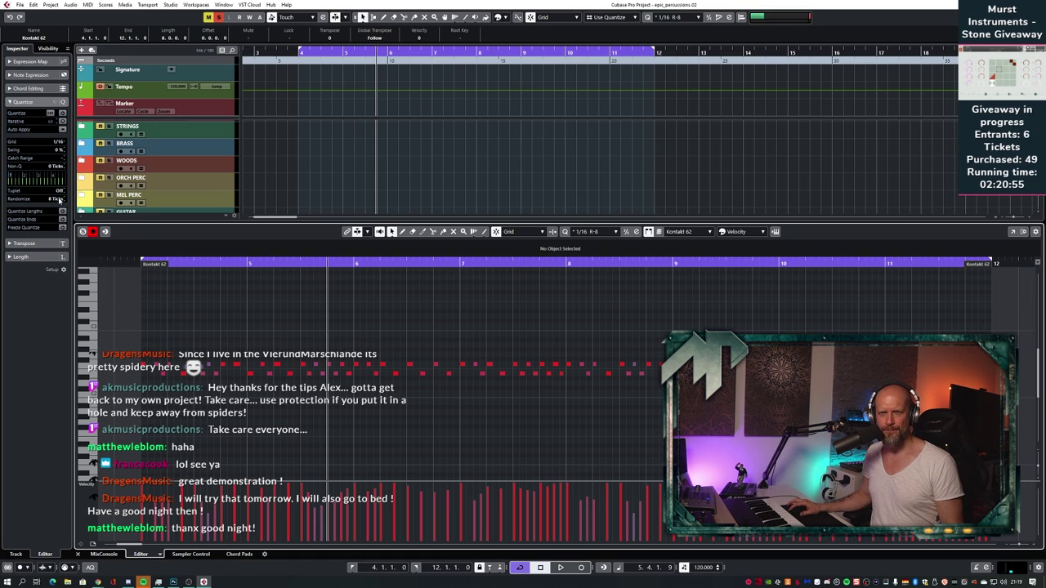
# - Quantize the Kontakt 62 notes with 20-tick randomization and audition the result
pyautogui.moveTo(152, 344); pyautogui.dragTo(664, 381)
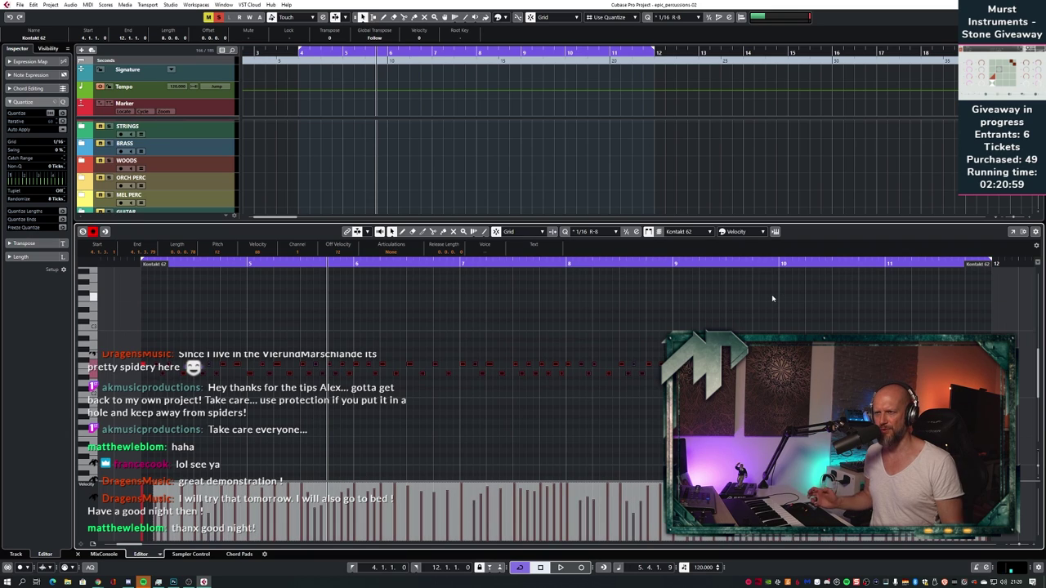
pyautogui.press('space')
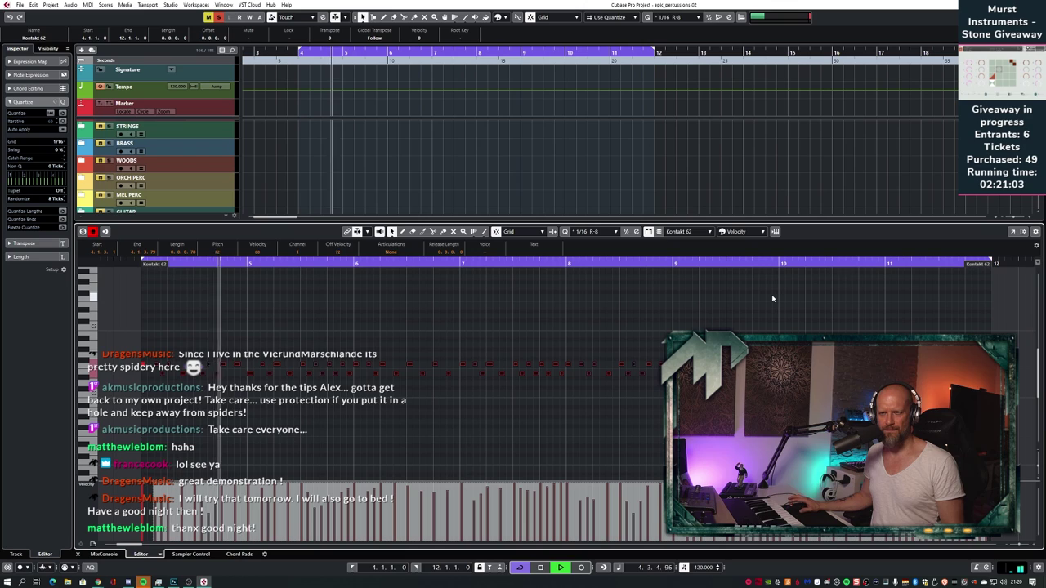
pyautogui.press('space')
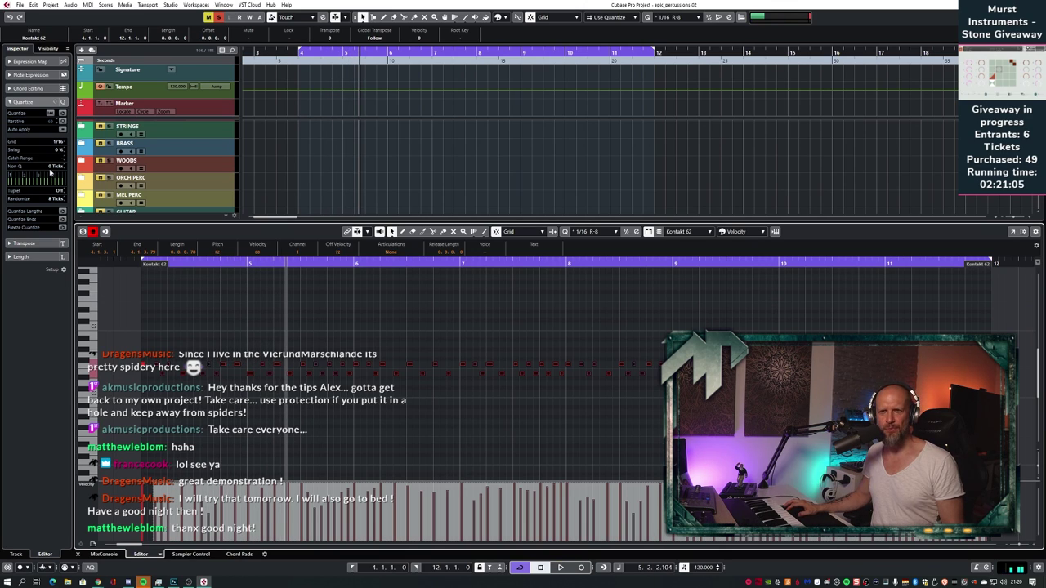
pyautogui.scroll(12, 64, 201)
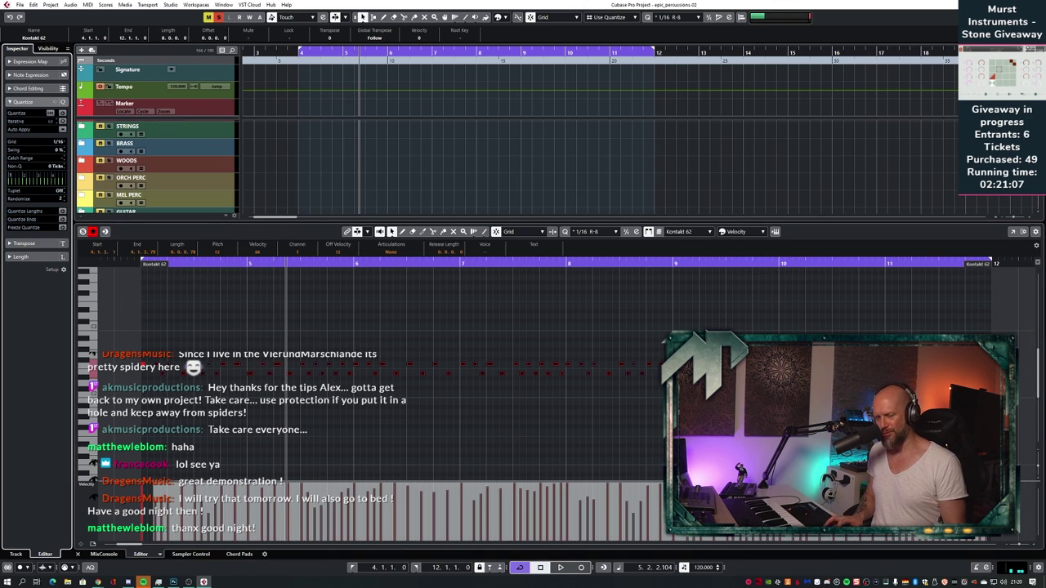
pyautogui.moveTo(154, 346); pyautogui.dragTo(1025, 392)
pyautogui.press('q')
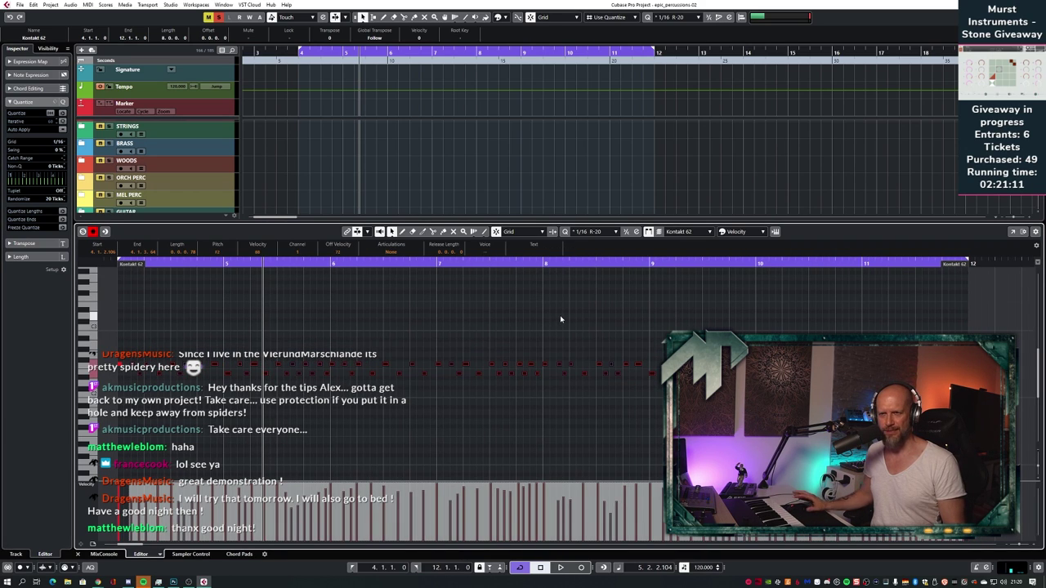
pyautogui.press('space')
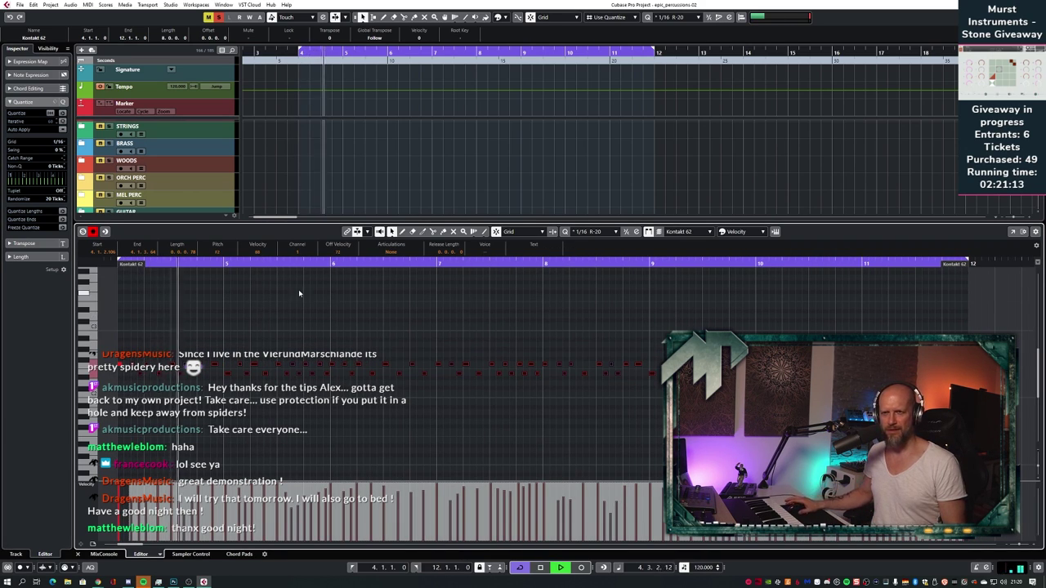
pyautogui.hscroll(8, 301, 307)
pyautogui.hscroll(-8, 301, 310)
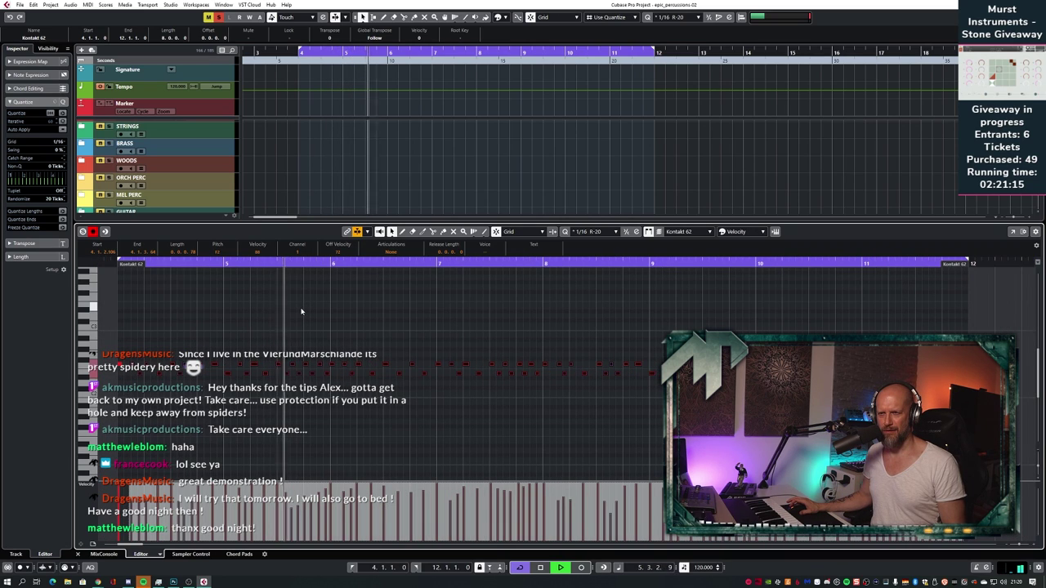
pyautogui.press('space')
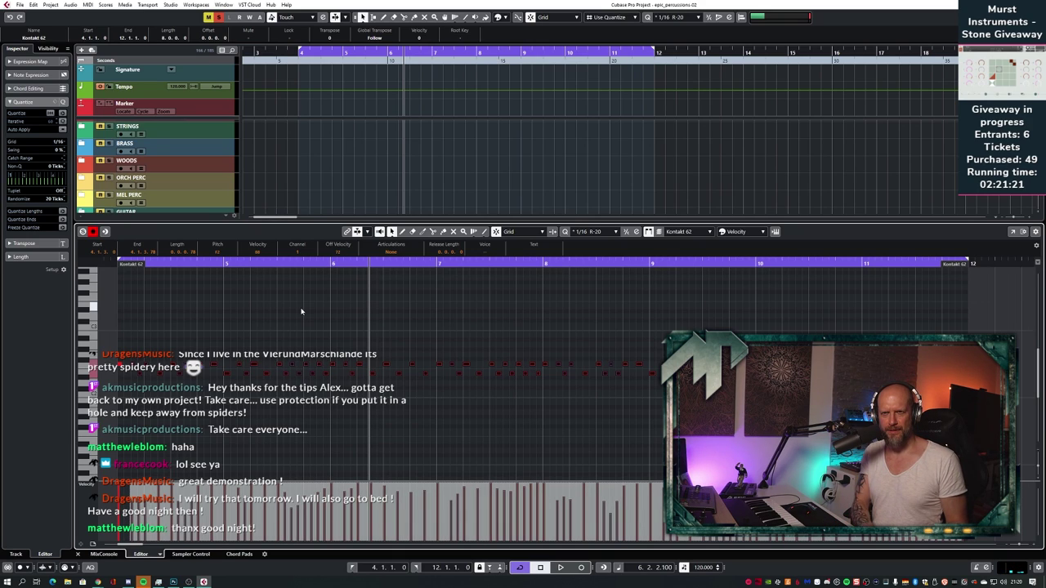
# - Undo the randomized quantize on Kontakt 62 and close the note editor
pyautogui.click(321, 304)
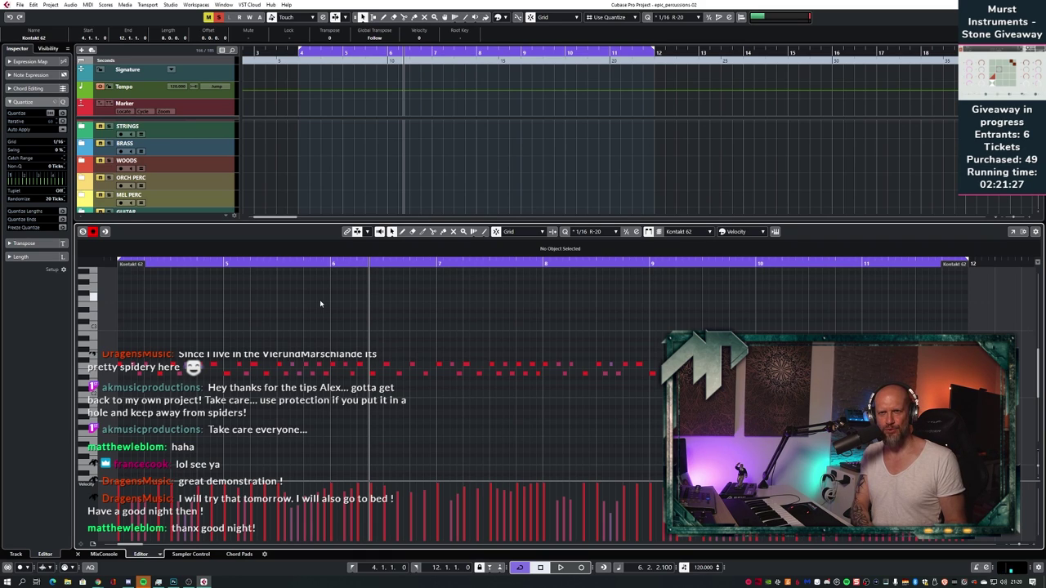
pyautogui.click(32, 4)
pyautogui.click(42, 16)
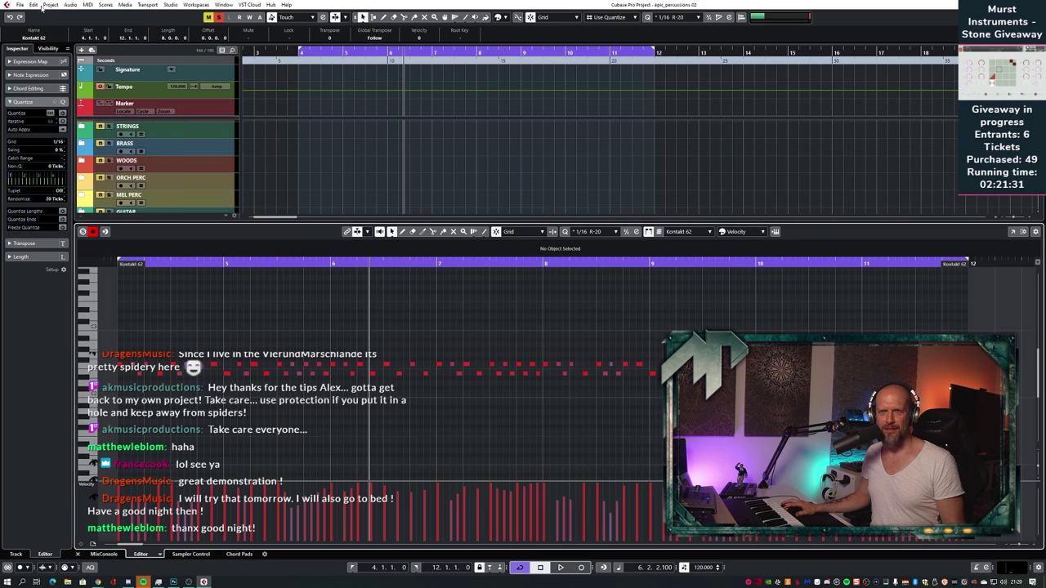
pyautogui.click(35, 5)
pyautogui.click(41, 15)
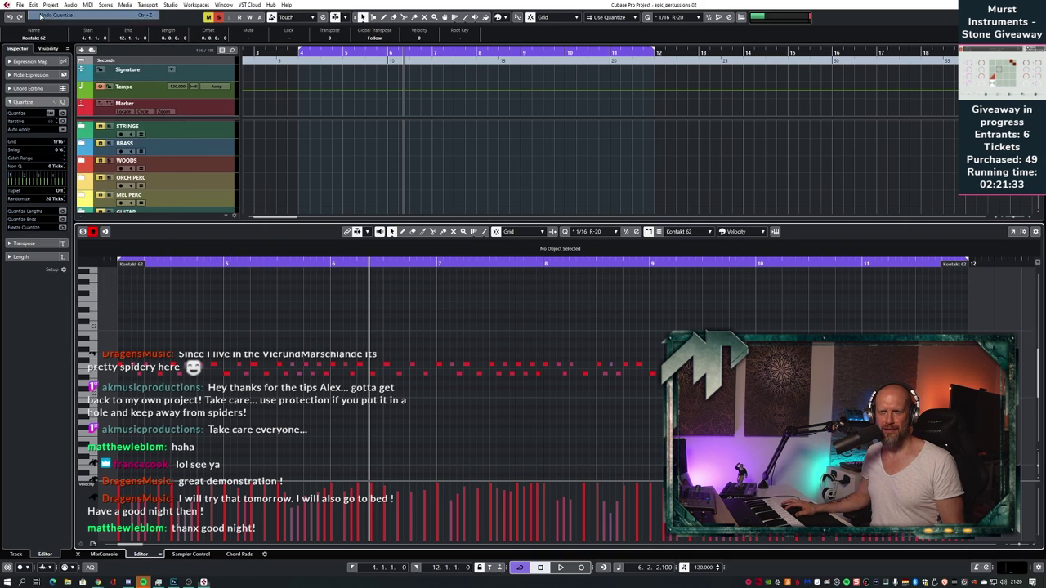
pyautogui.scroll(-12, 49, 202)
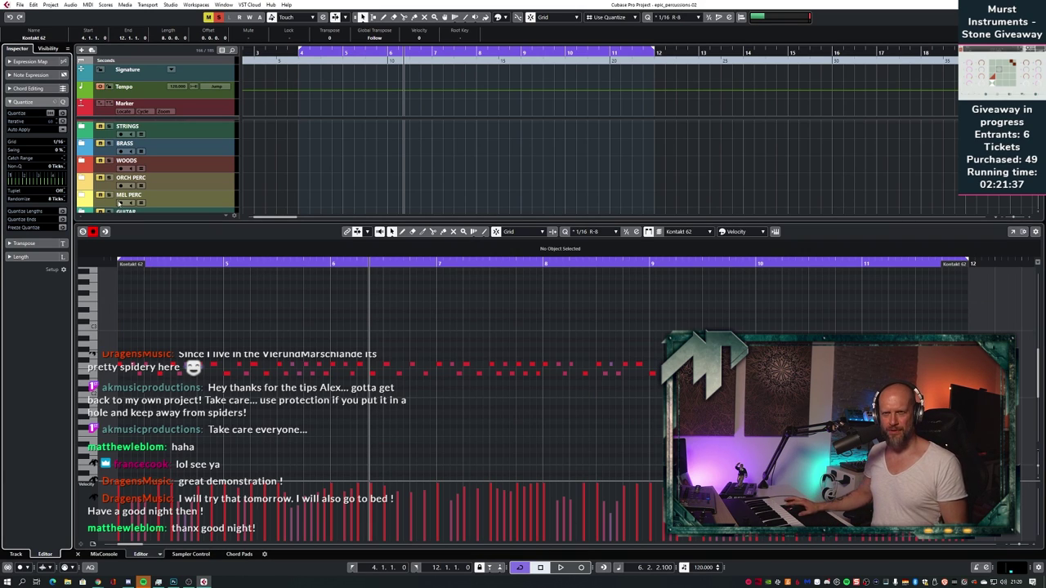
pyautogui.moveTo(126, 352); pyautogui.dragTo(1020, 390)
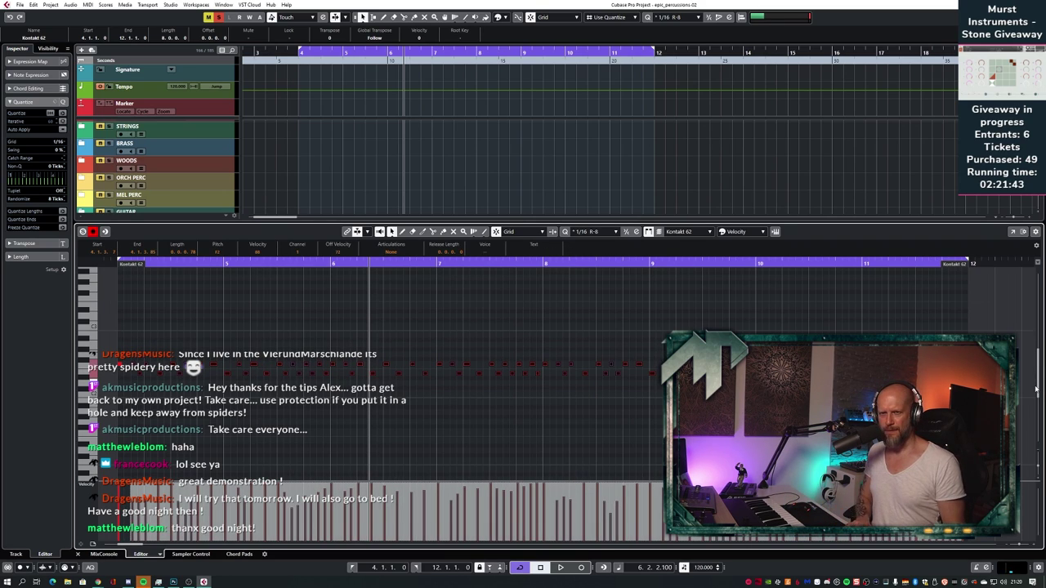
pyautogui.press('Return')
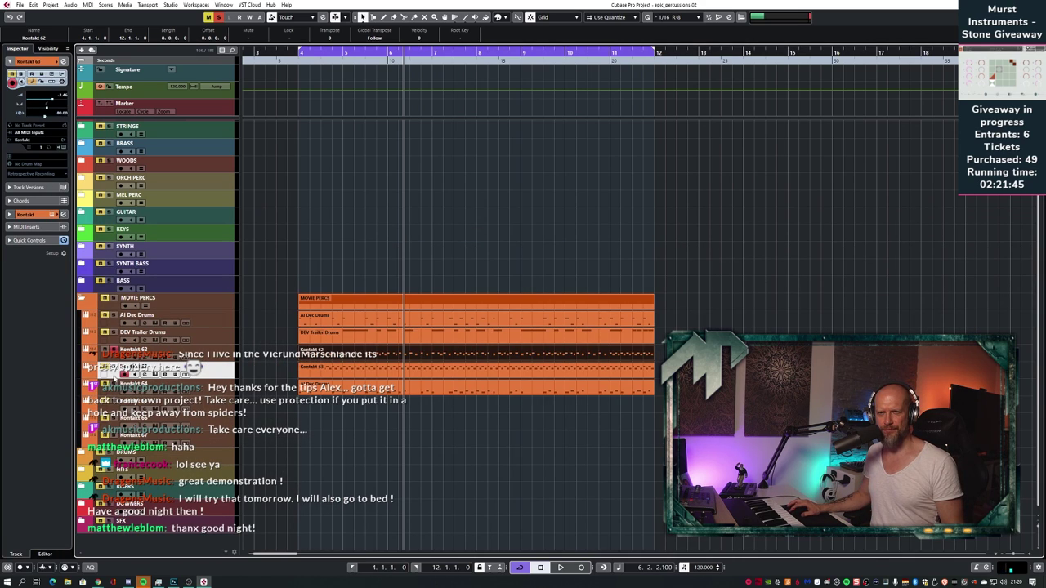
# - Quantize the Kontakt 63 notes with 8-tick randomization and listen to the result
pyautogui.click(113, 368)
pyautogui.doubleClick(357, 369)
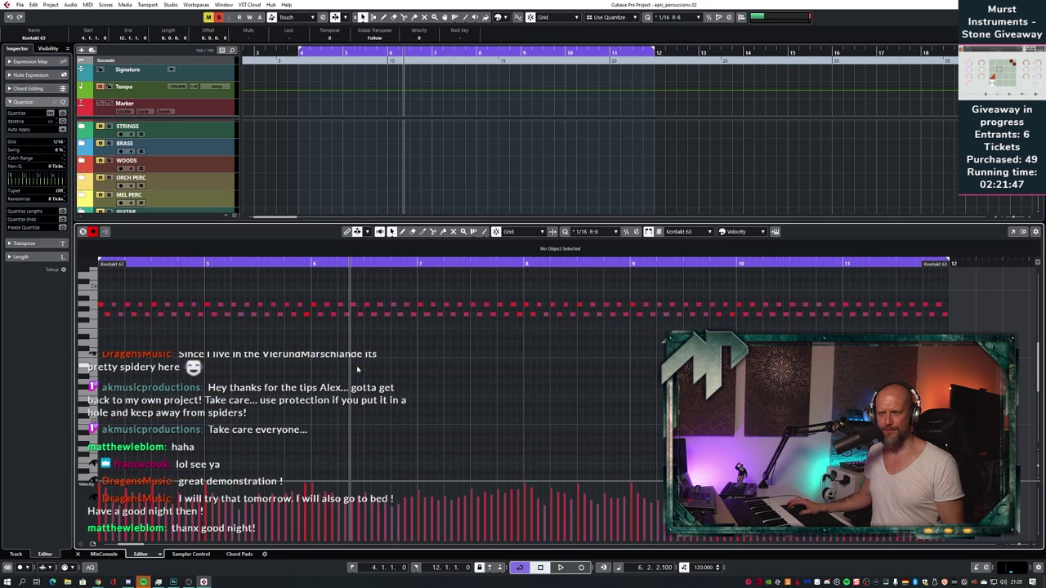
pyautogui.moveTo(958, 291); pyautogui.dragTo(122, 328)
pyautogui.hscroll(-1, 131, 338)
pyautogui.hscroll(1, 140, 341)
pyautogui.press('q')
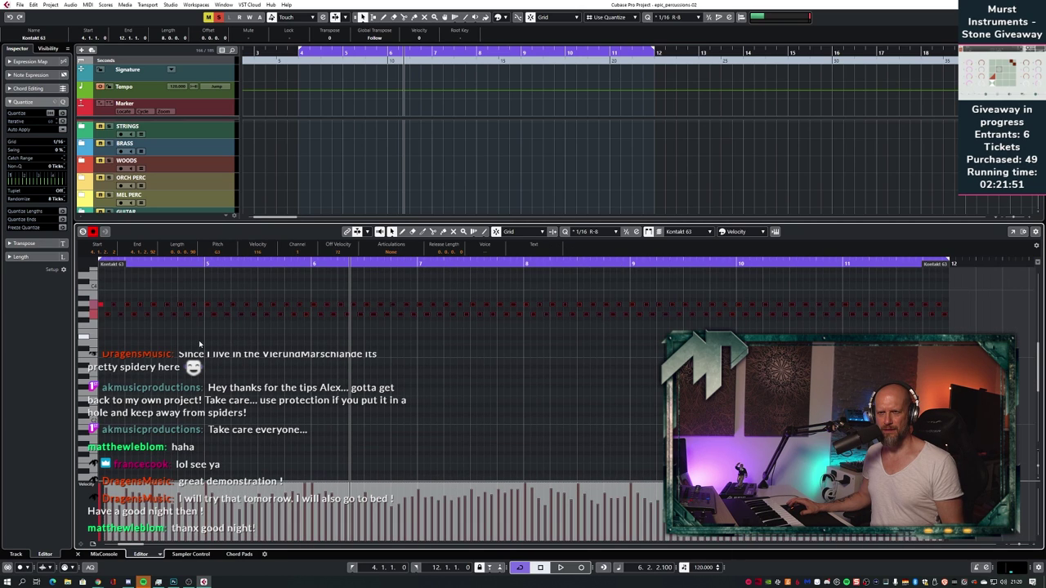
pyautogui.press('space')
pyautogui.hotkey('ctrl', 'alt', 'b')
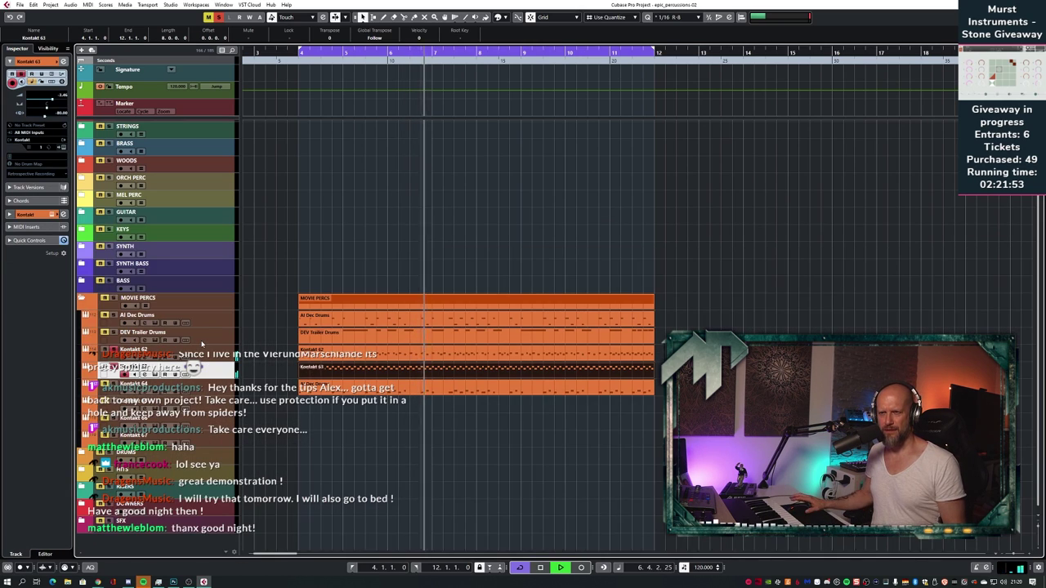
pyautogui.press('space')
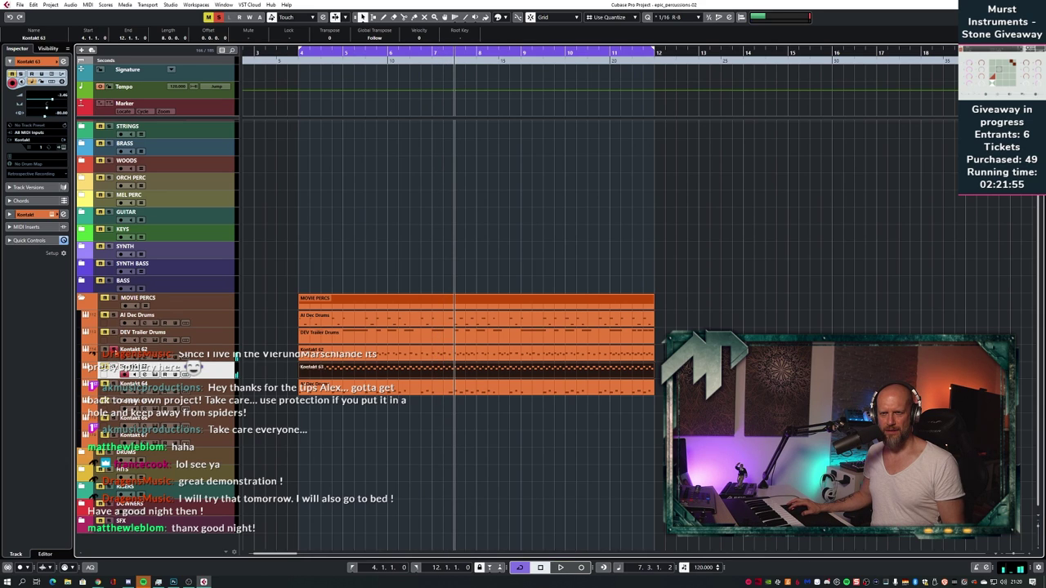
# - Inspect the DEV Trailer Drums notes, then return the playhead to bar 4
pyautogui.doubleClick(393, 342)
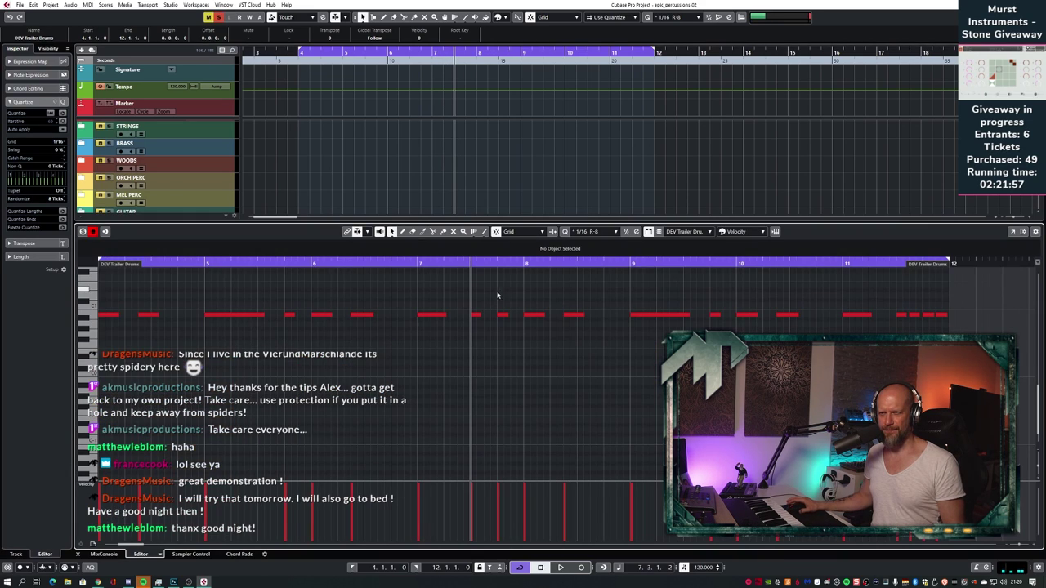
pyautogui.press('g')
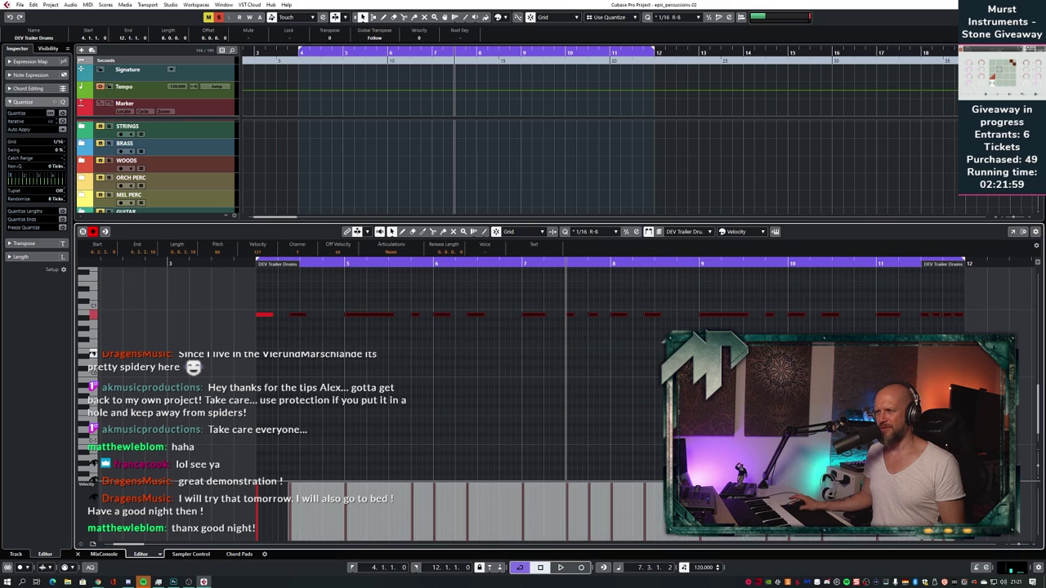
pyautogui.hotkey('ctrl', 'e')
pyautogui.press('KP_1')
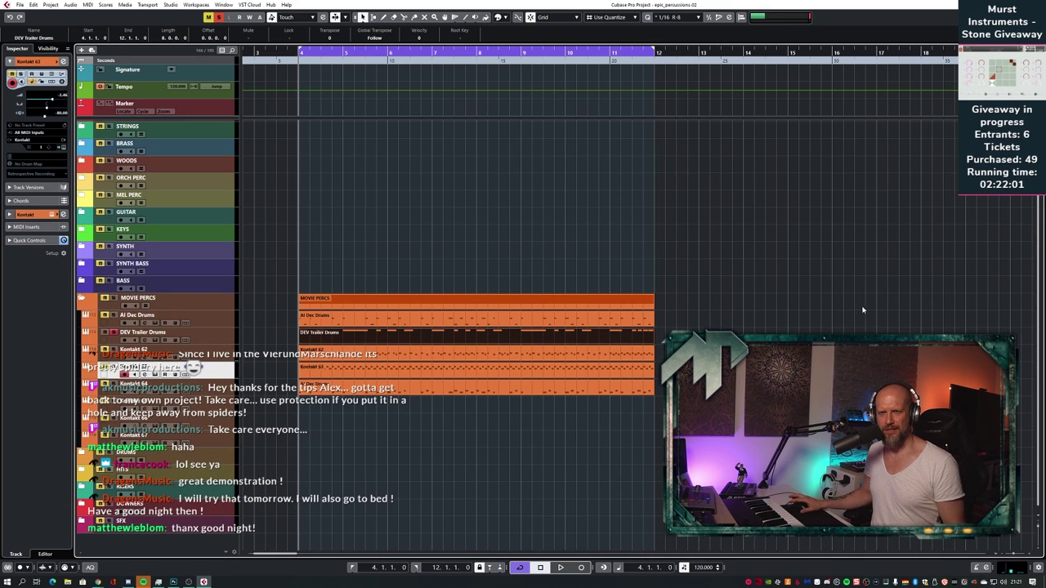
# - Clear all solos and play the loop from bar 4 with enlarged track heights
pyautogui.click(111, 332)
pyautogui.press('space')
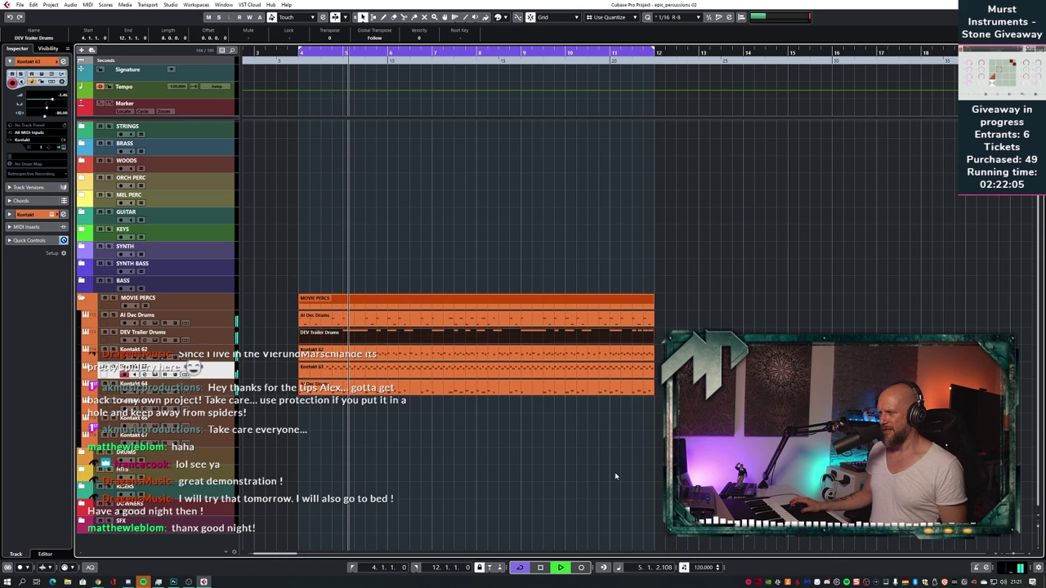
pyautogui.click(639, 481)
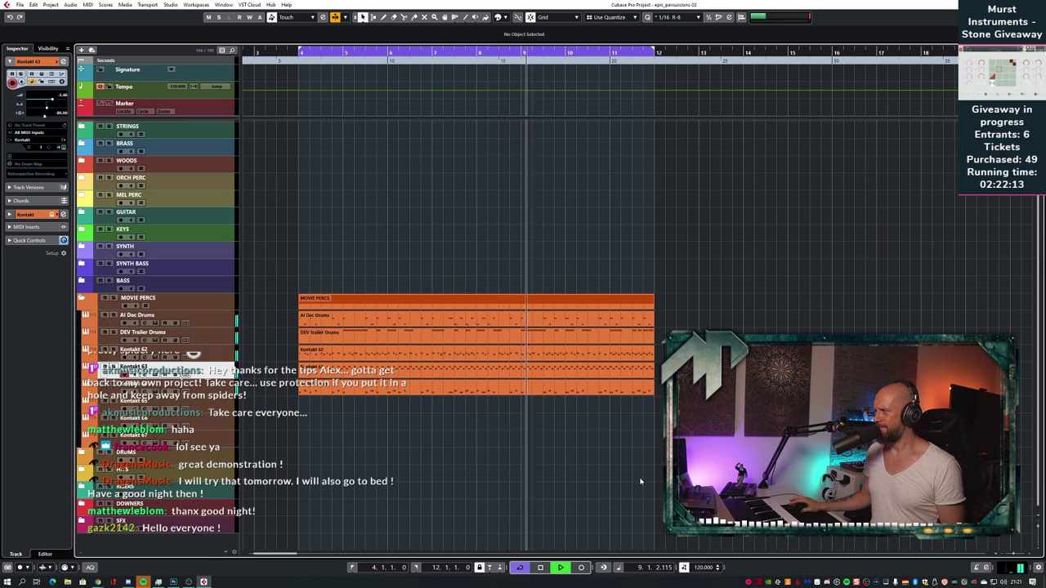
pyautogui.scroll(-1, 633, 462)
pyautogui.hotkey('shift', 'h')
pyautogui.hotkey('shift', 'h')
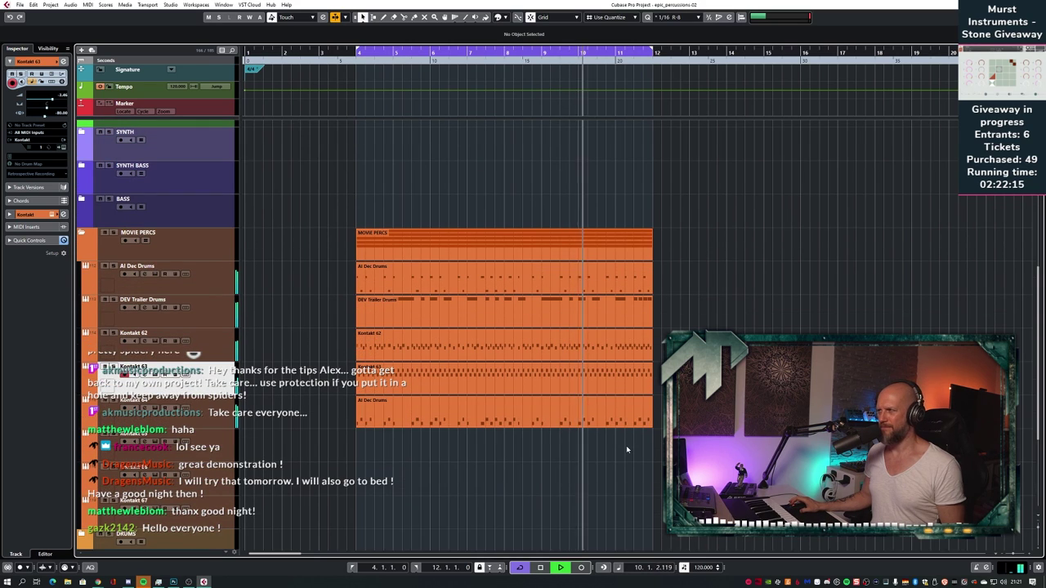
pyautogui.hscroll(1, 626, 449)
pyautogui.scroll(-2, 626, 446)
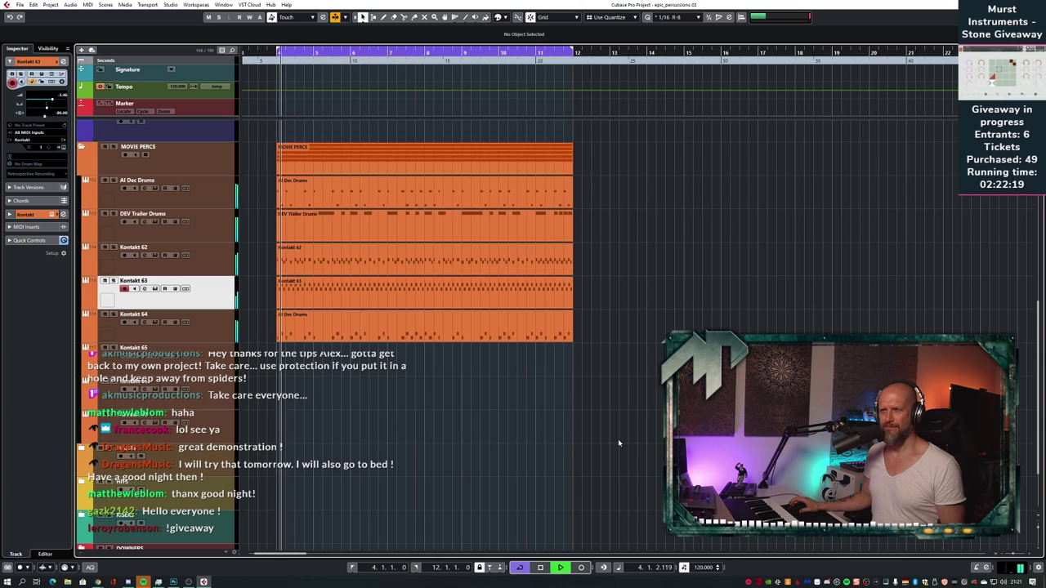
# - Stop the loop at bar 4 and bring up the MixConsole
pyautogui.press('space')
pyautogui.press('KP_1')
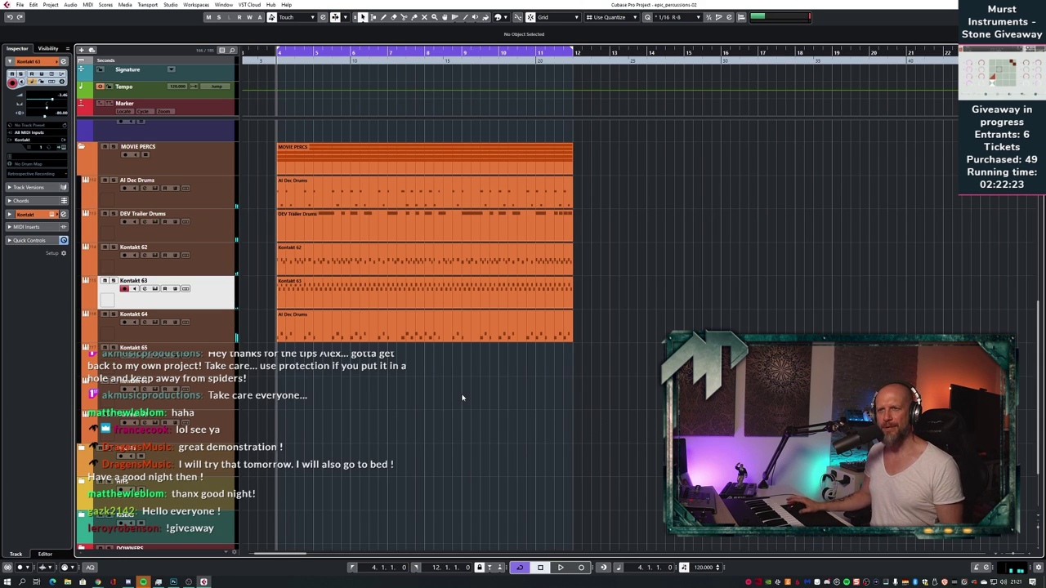
pyautogui.press('F3')
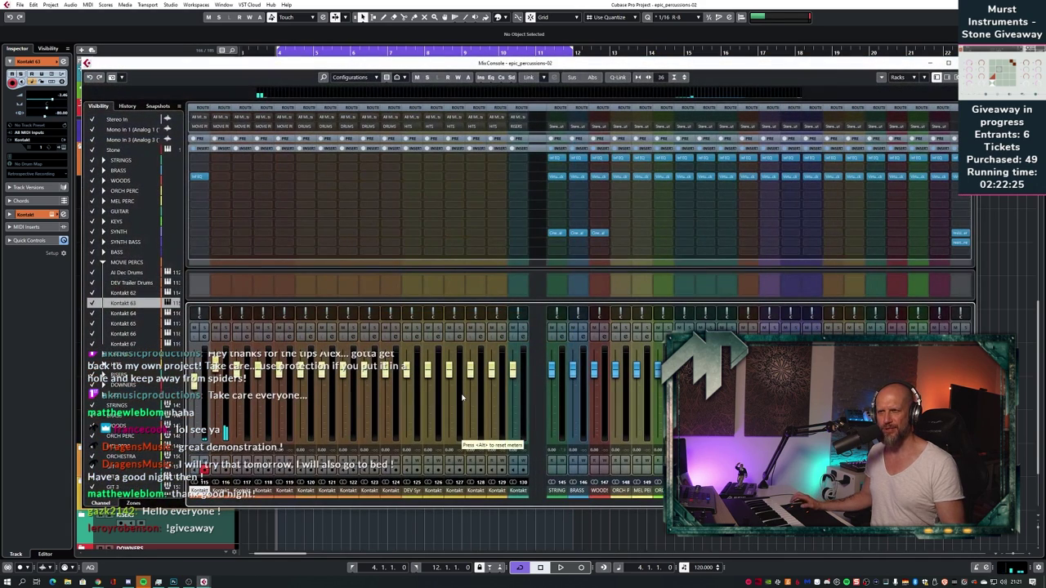
pyautogui.click(961, 234)
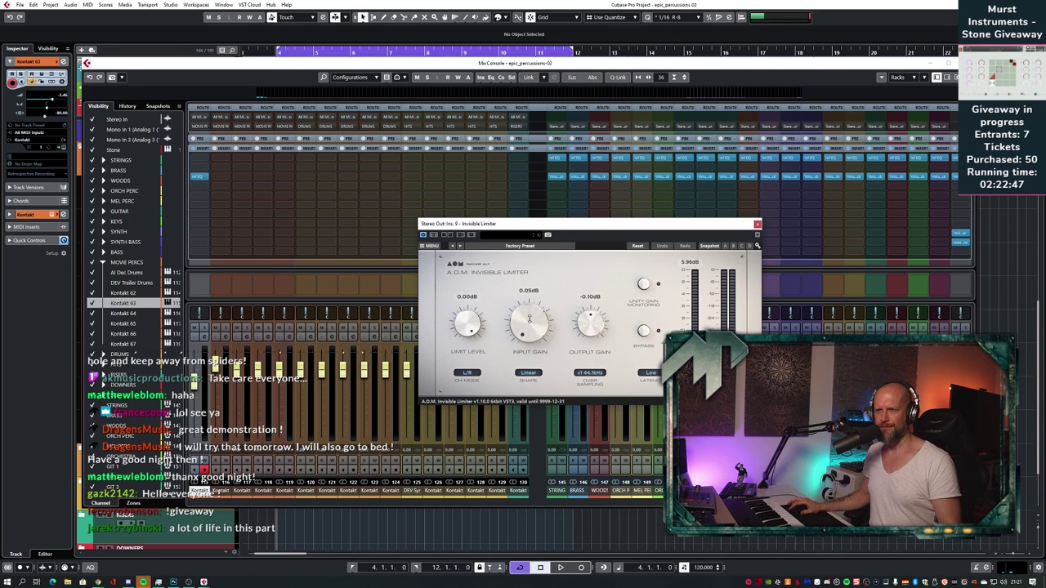
pyautogui.press('F3')
pyautogui.press('F3')
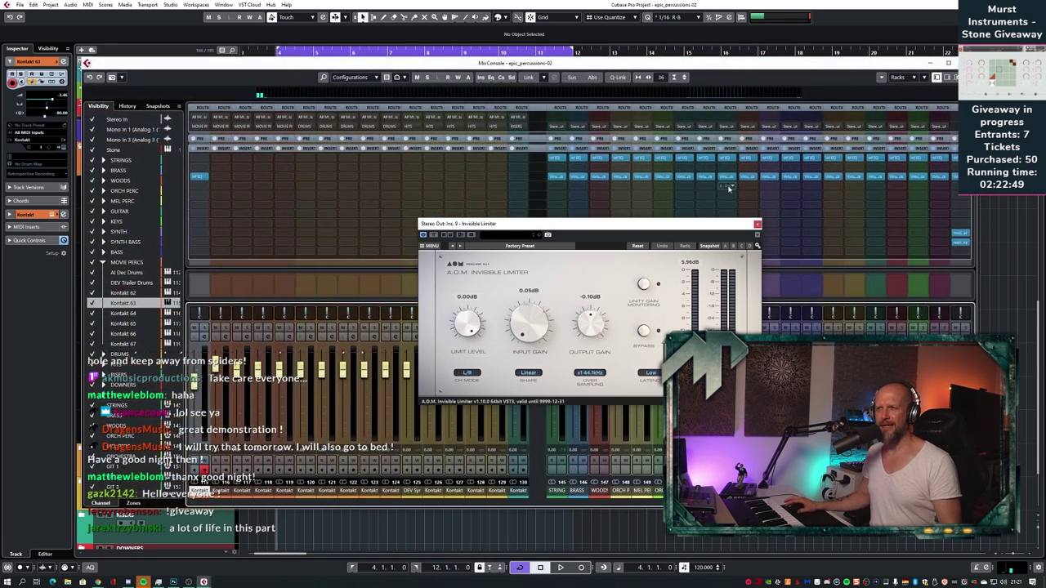
pyautogui.click(757, 224)
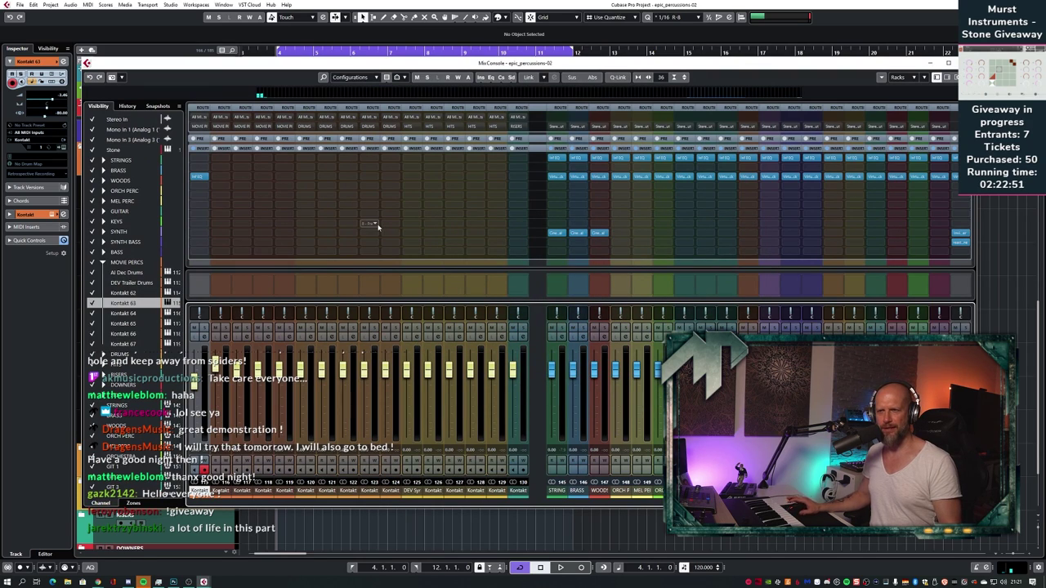
pyautogui.press('space')
pyautogui.press('space')
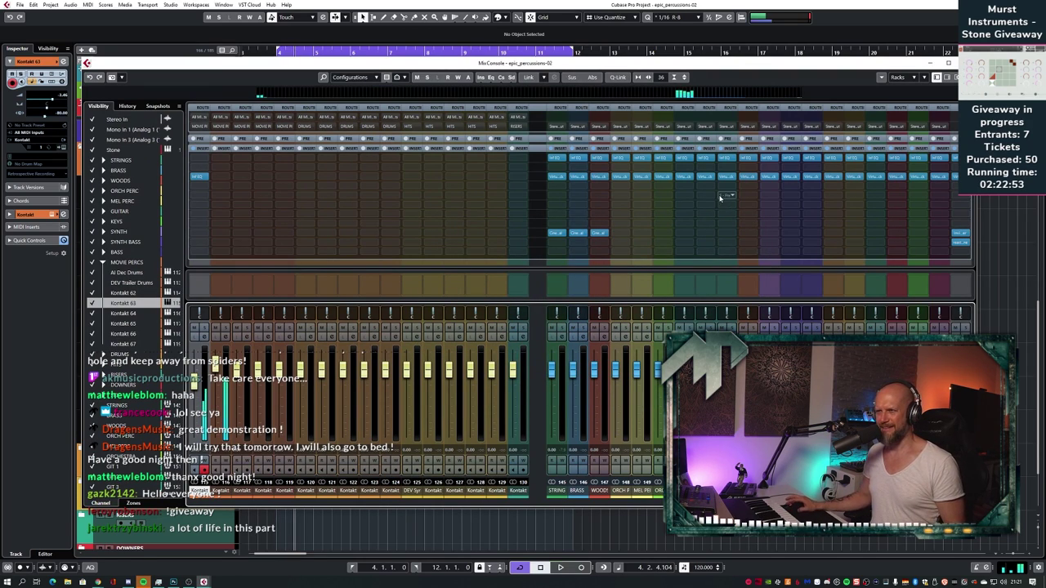
# - Lower the FG-Stress mix in the MOVIE PERCS Virtual Mix Rack to 51%, then pick an empty insert
pyautogui.click(747, 177)
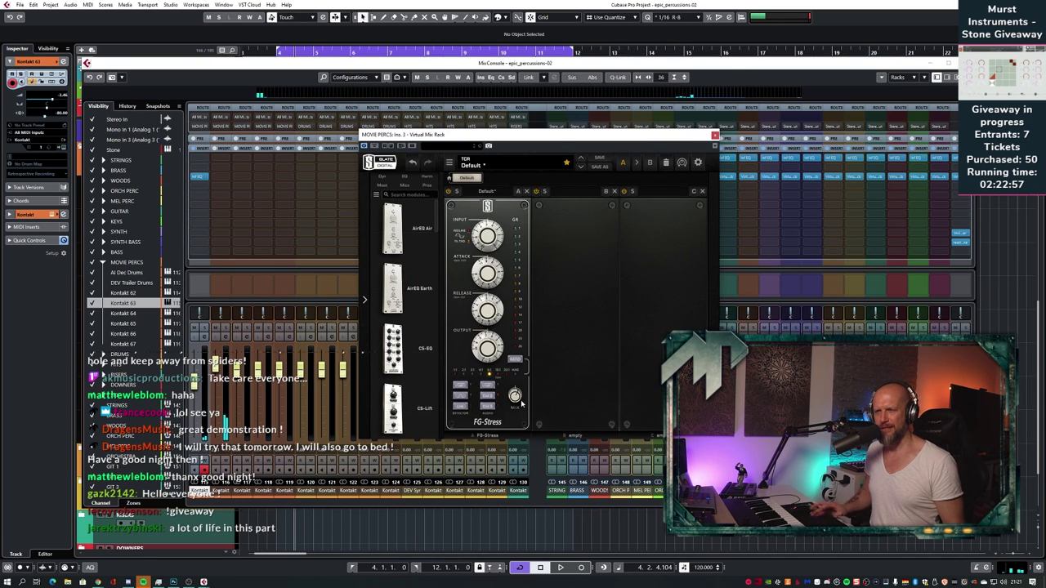
pyautogui.press('space')
pyautogui.moveTo(516, 396); pyautogui.dragTo(517, 402)
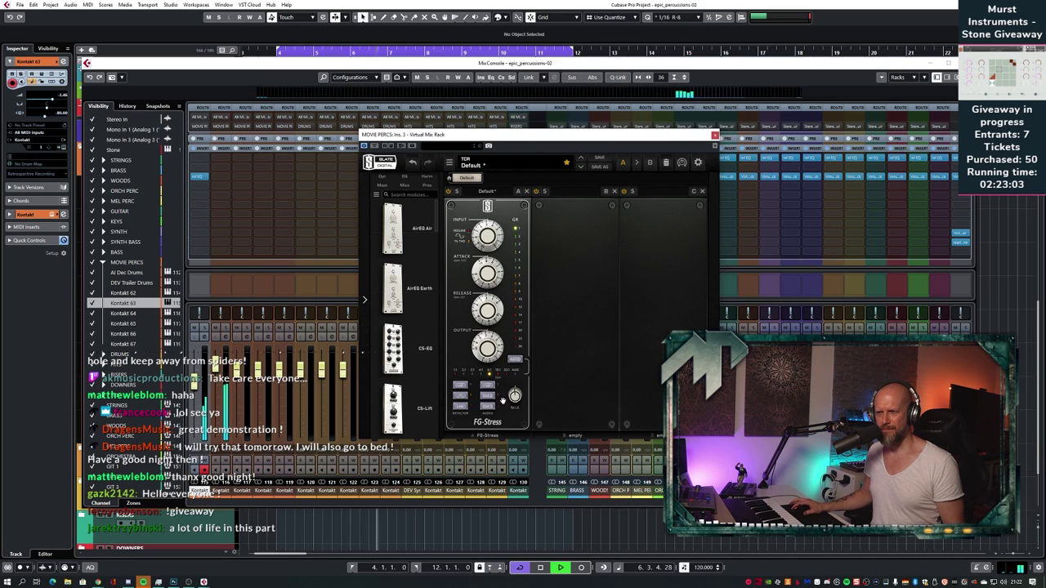
pyautogui.press('space')
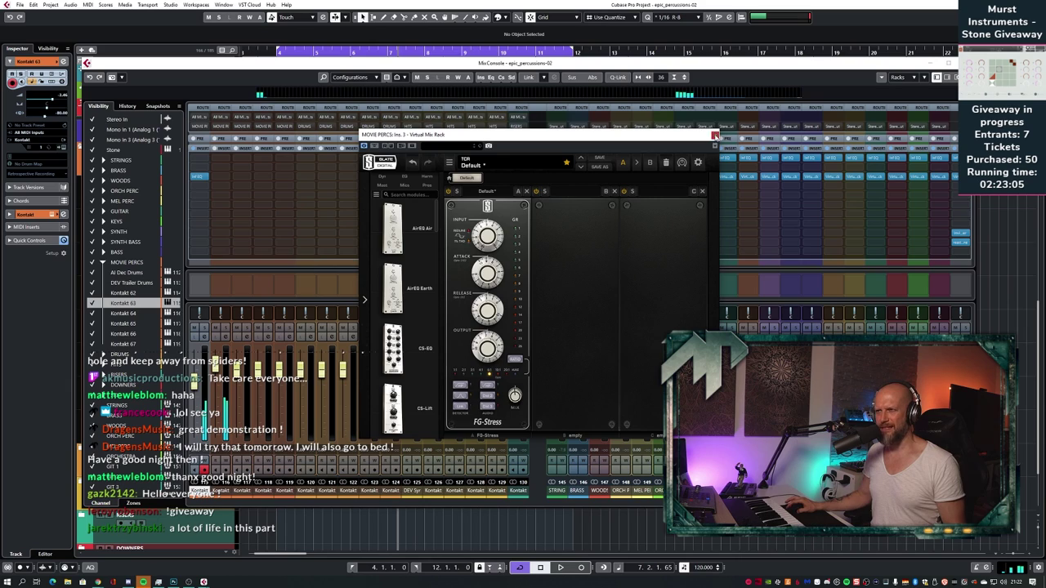
pyautogui.click(715, 135)
pyautogui.click(750, 187)
# - Search 'draw' and load Drawmer S73 into the empty MOVIE PERCS insert
pyautogui.write('draw')
pyautogui.click(790, 211)
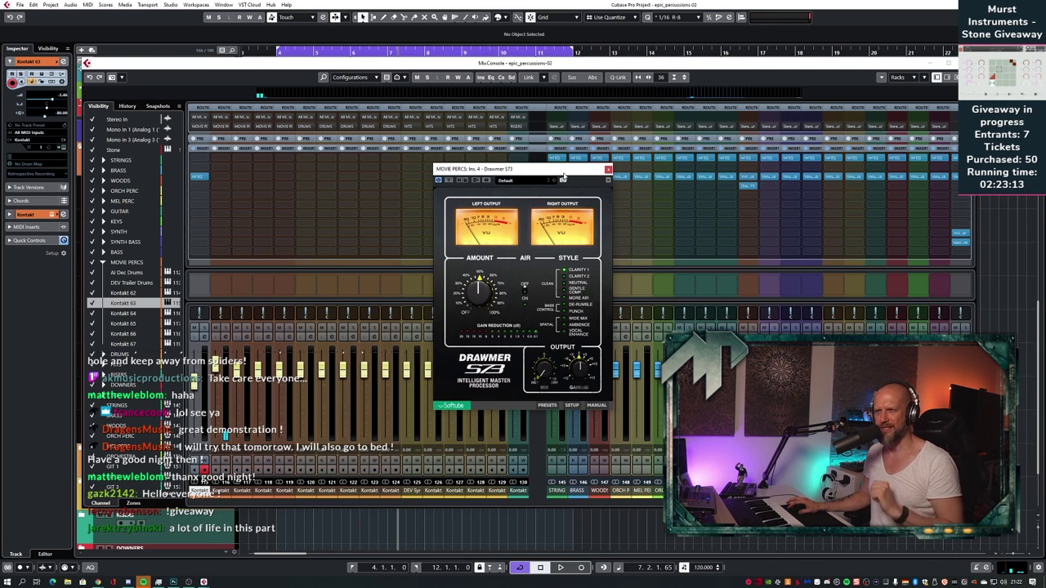
pyautogui.moveTo(562, 174); pyautogui.dragTo(467, 168)
# - Set the S73 to Neutral style with Air on, a lower Amount and reduced output Mix
pyautogui.click(482, 282)
pyautogui.press('space')
pyautogui.click(428, 288)
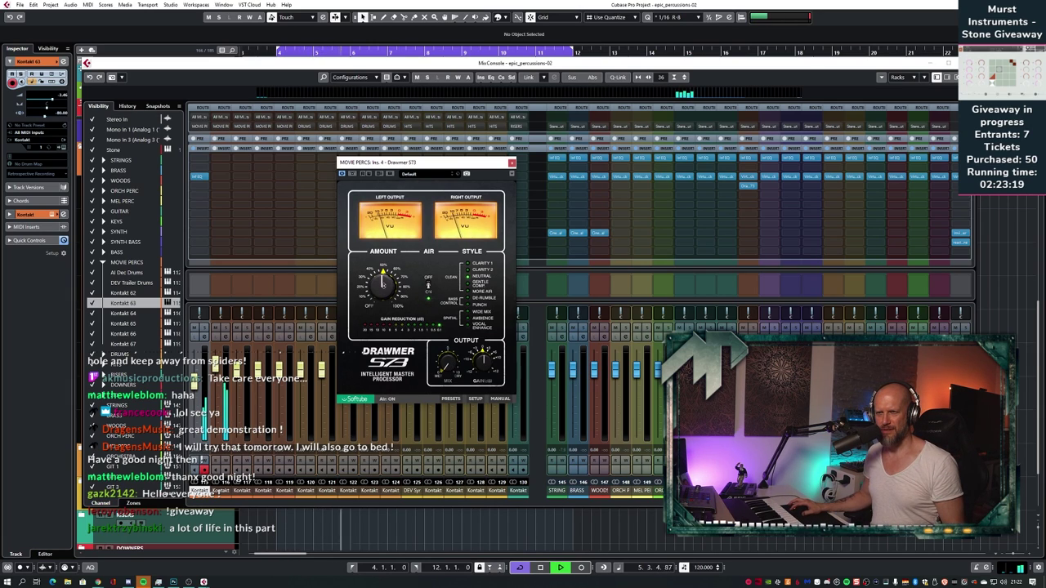
pyautogui.moveTo(381, 284)
pyautogui.mouseDown()
pyautogui.moveTo(380, 330)
pyautogui.moveTo(397, 278)
pyautogui.moveTo(390, 292)
pyautogui.mouseUp()
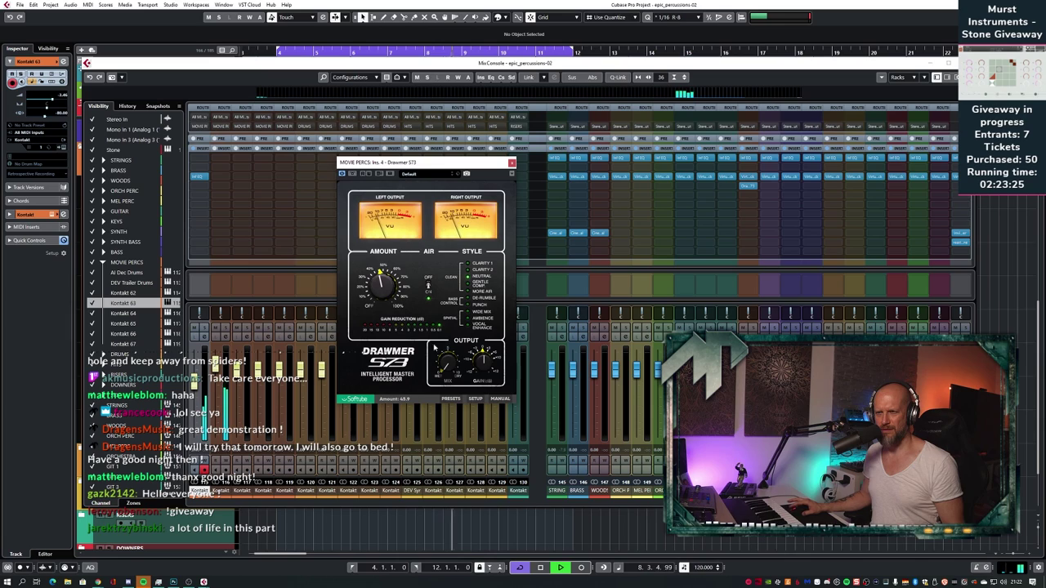
pyautogui.moveTo(448, 280); pyautogui.dragTo(439, 331)
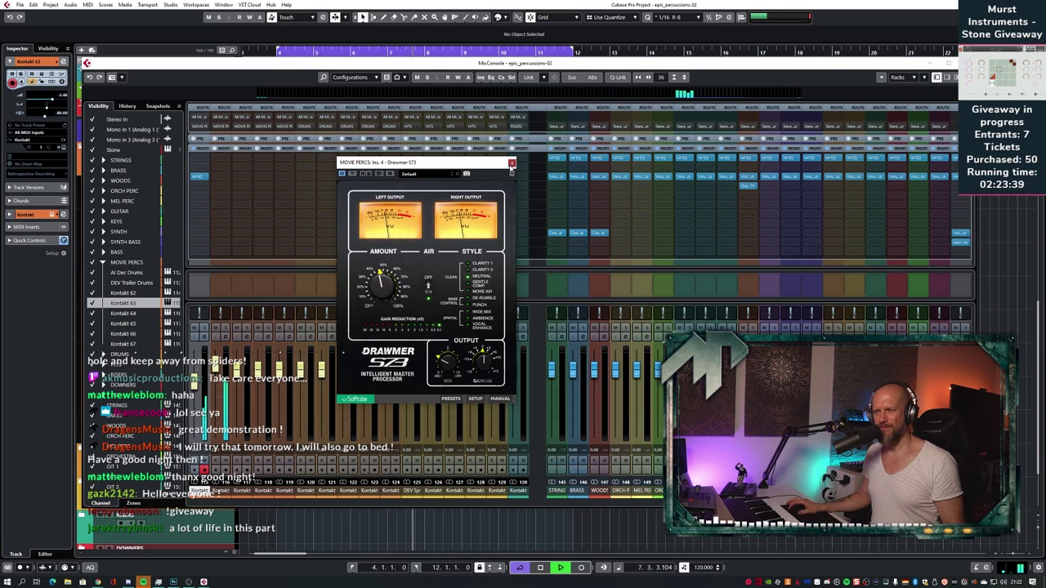
pyautogui.click(512, 162)
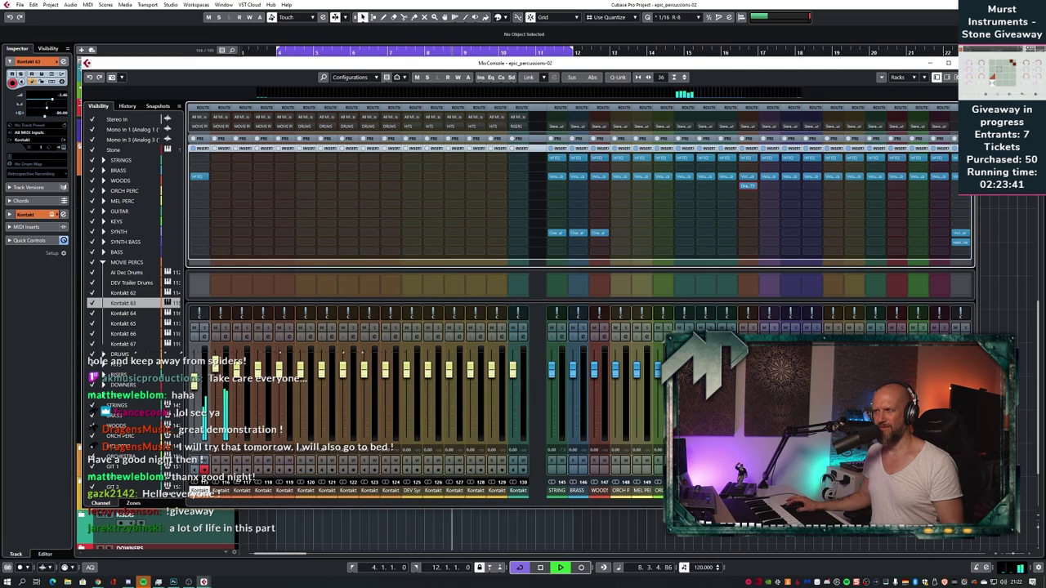
pyautogui.press('F3')
pyautogui.press('space')
pyautogui.click(203, 232)
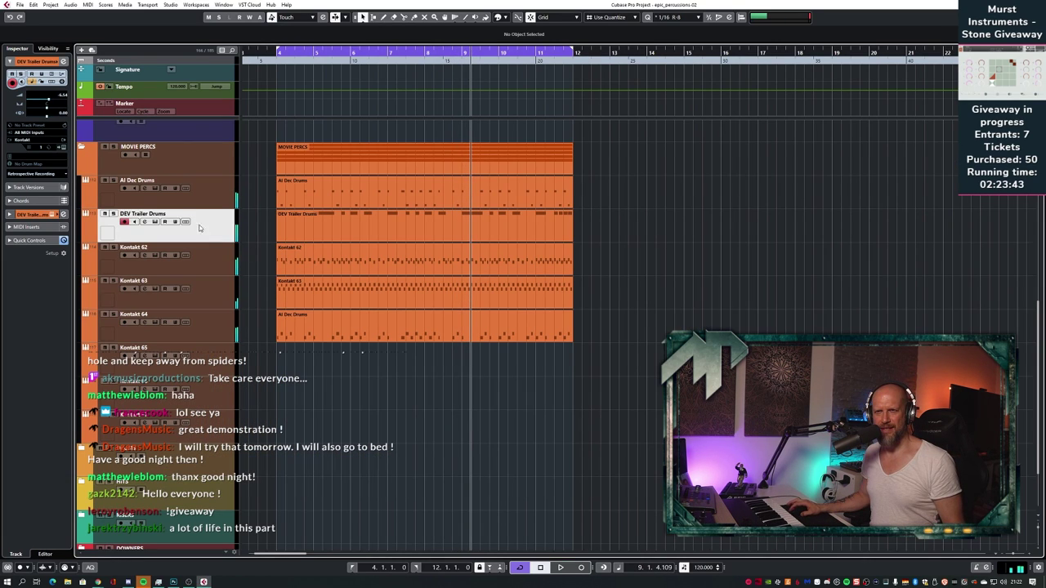
pyautogui.click(114, 180)
pyautogui.click(192, 198)
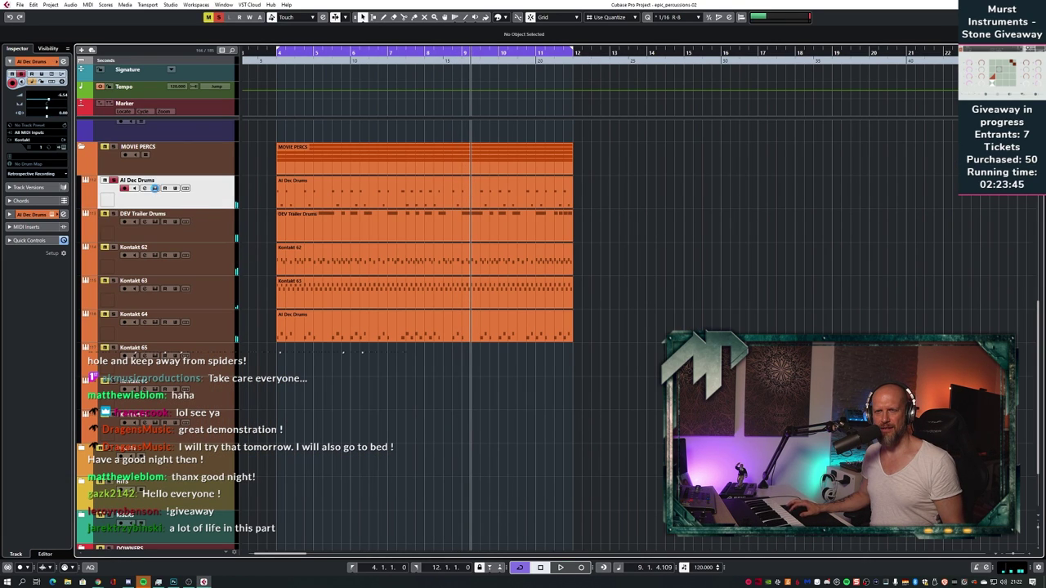
pyautogui.click(156, 189)
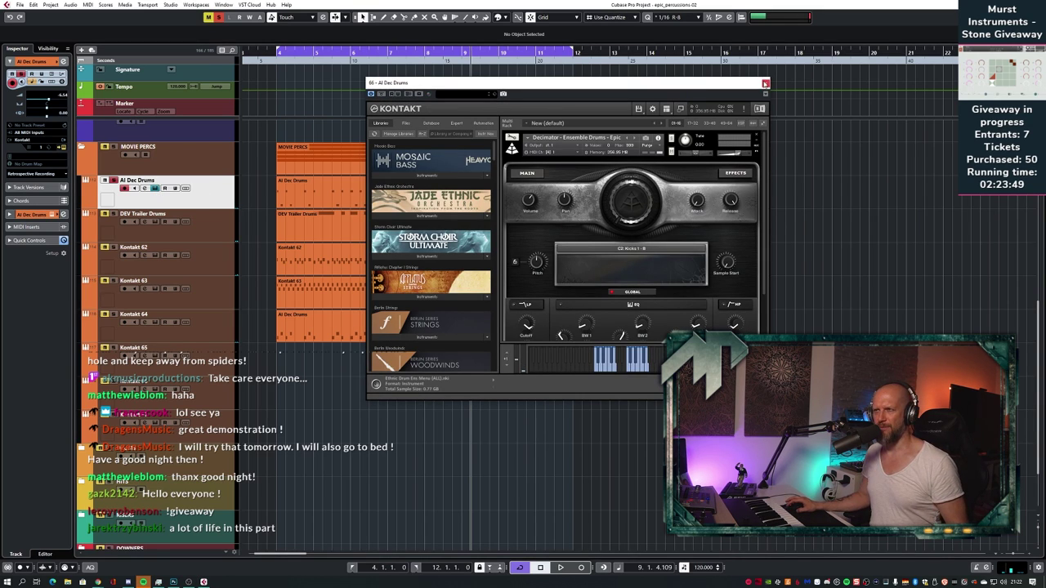
pyautogui.click(765, 83)
pyautogui.press('KP_1')
pyautogui.press('space')
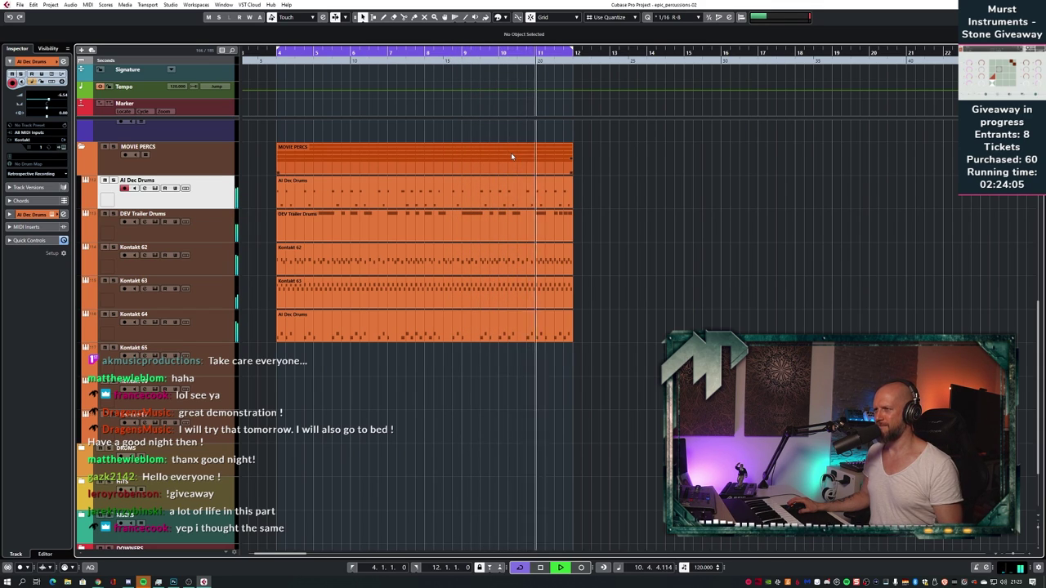
pyautogui.press('space')
pyautogui.press('KP_1')
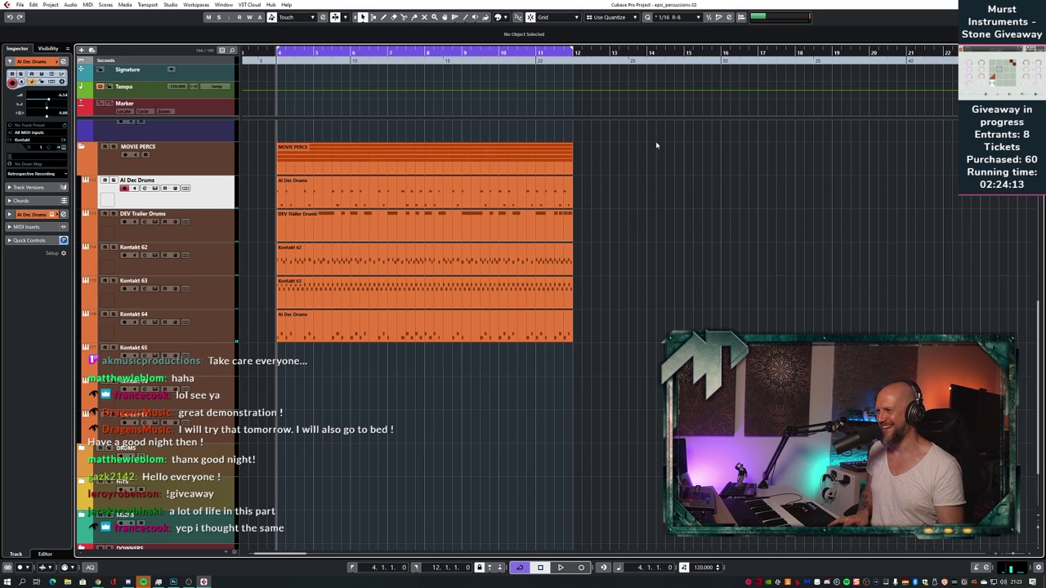
pyautogui.press('space')
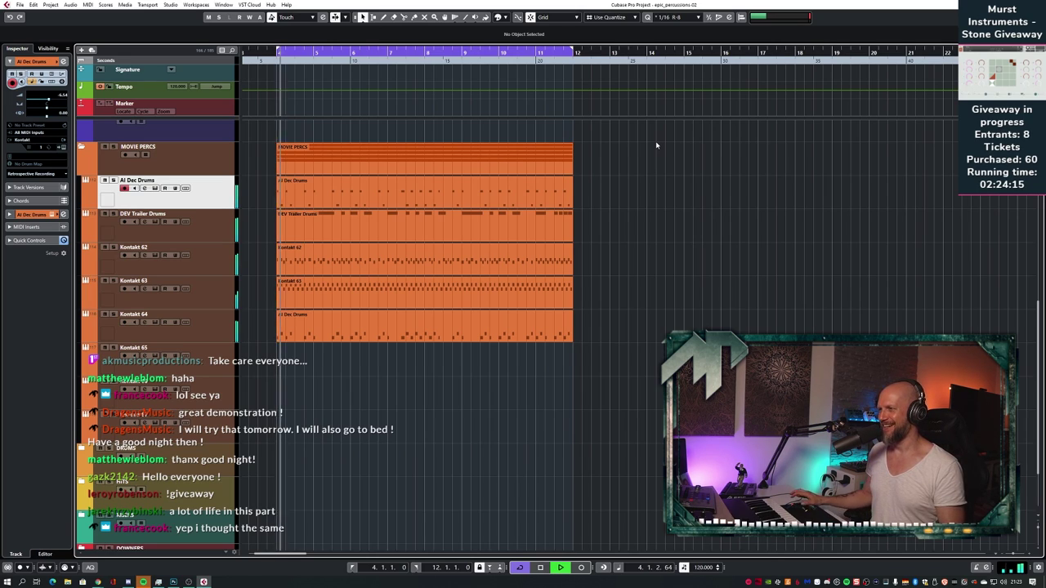
pyautogui.press('F3')
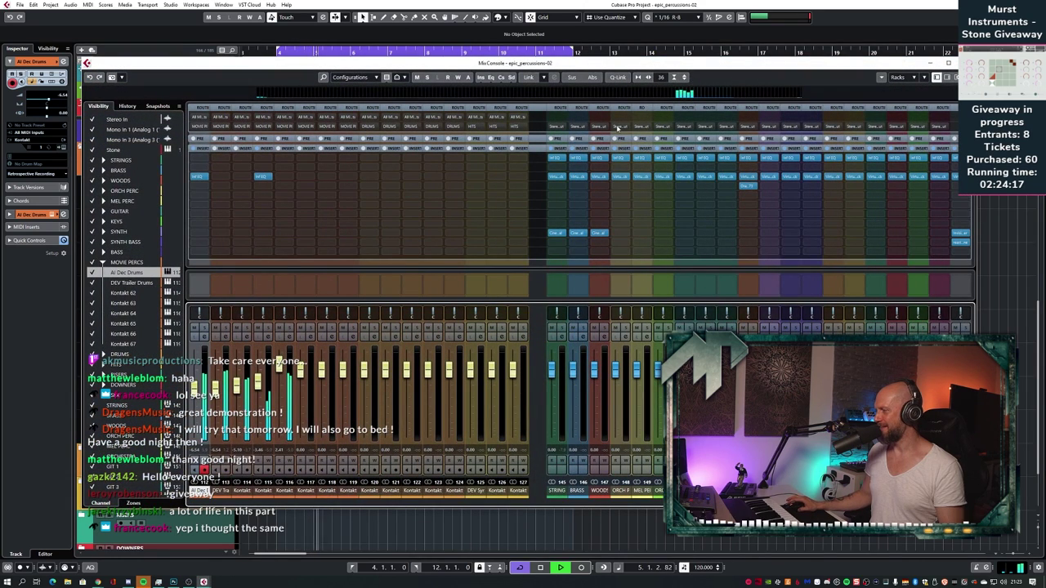
# - Move the Invisible Limiter up one Stereo Out insert slot and open its window
pyautogui.press('space')
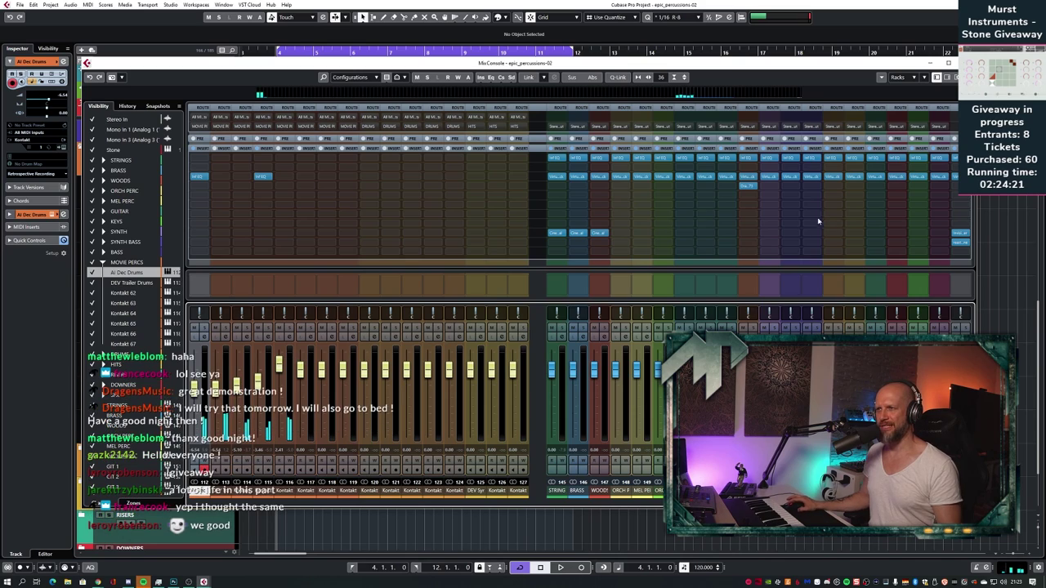
pyautogui.moveTo(818, 225); pyautogui.dragTo(963, 235)
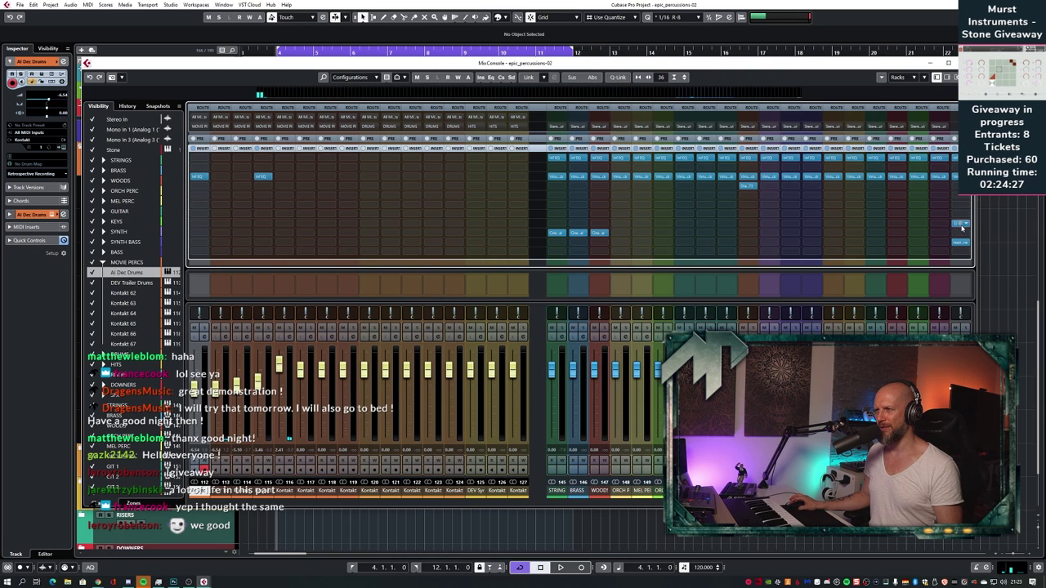
pyautogui.click(962, 224)
pyautogui.press('space')
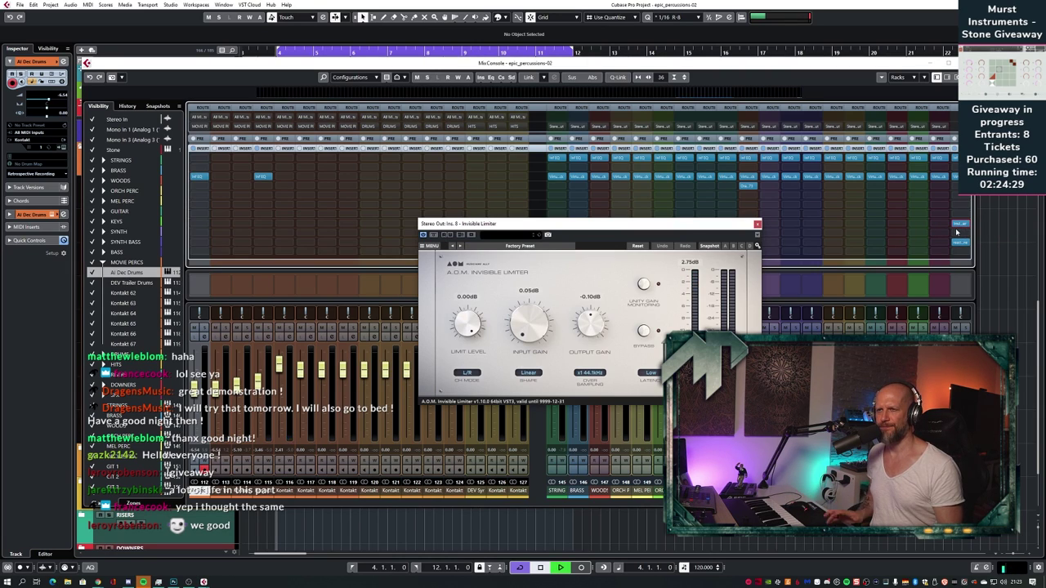
# - Push the Stereo Out Invisible Limiter's input gain up to 3.60dB
pyautogui.moveTo(528, 320); pyautogui.dragTo(532, 296)
pyautogui.press('space')
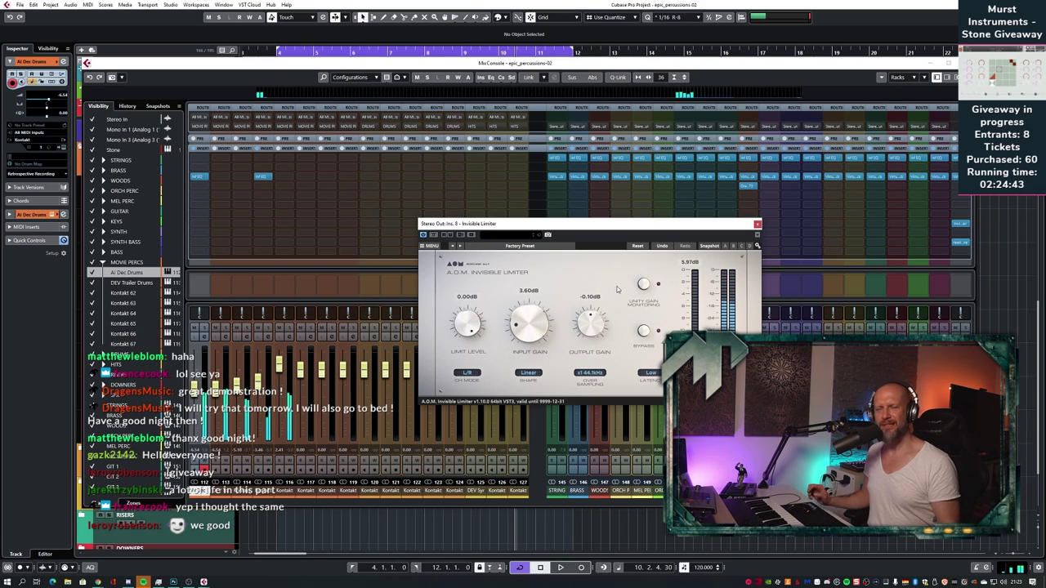
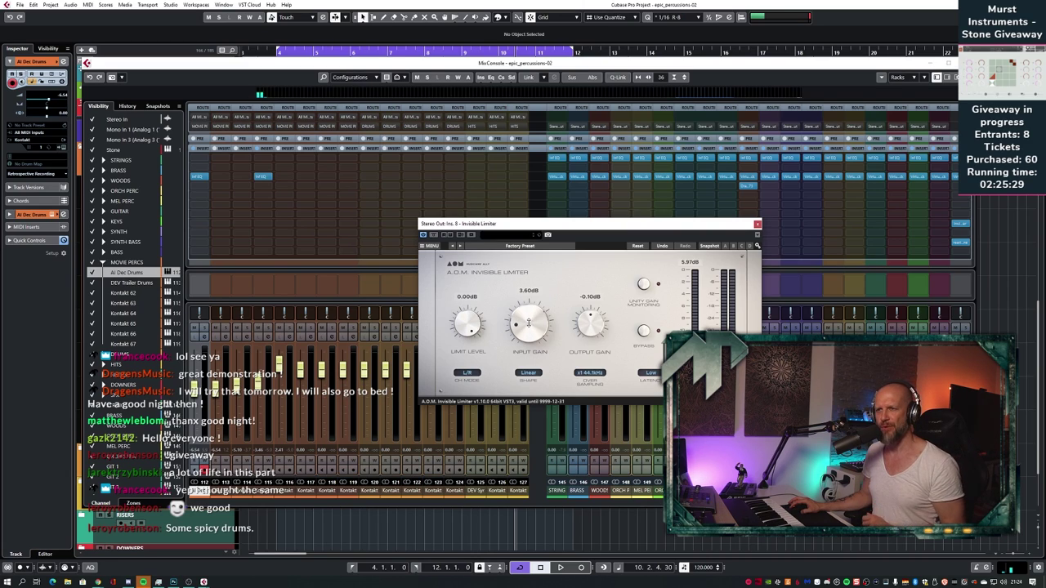
# - Bring the Stereo Out Invisible Limiter's input gain down to 3.55 dB
pyautogui.scroll(-1, 531, 323)
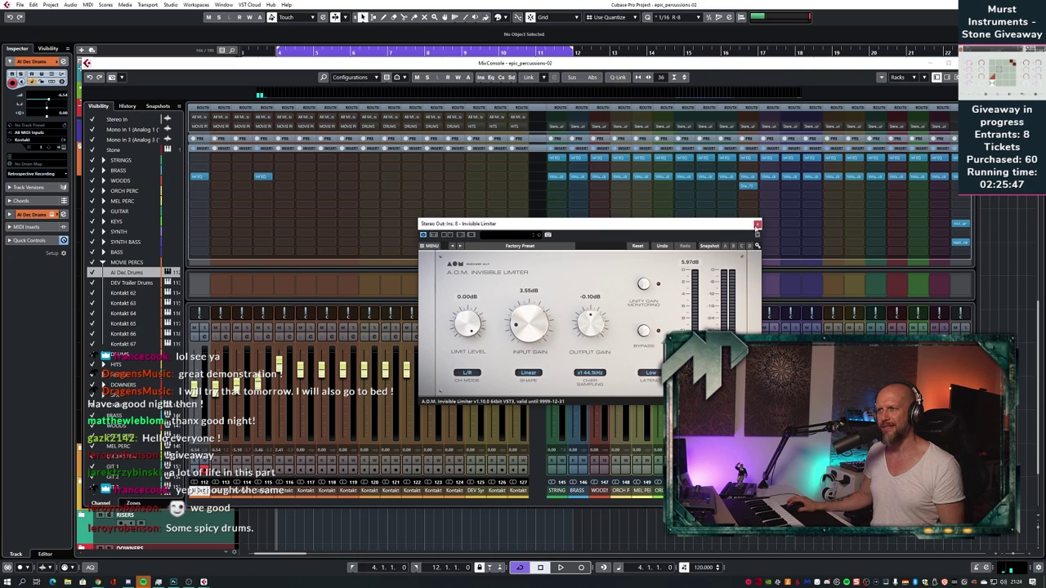
# - Insert Oxford Inflator after the Invisible Limiter on Stereo Out, with output at -0.10 dB
pyautogui.click(758, 225)
pyautogui.click(963, 237)
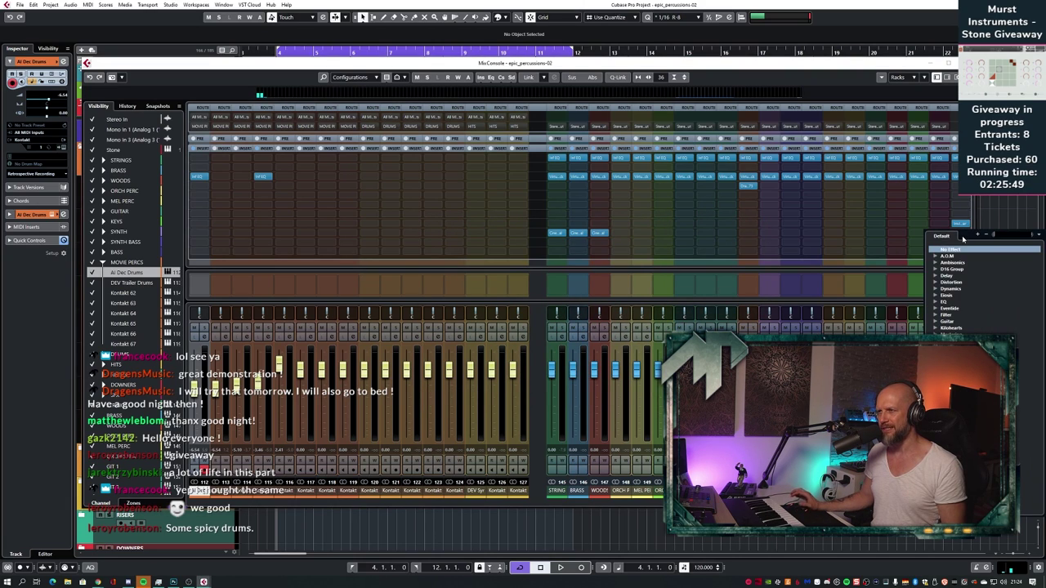
pyautogui.write('ozo')
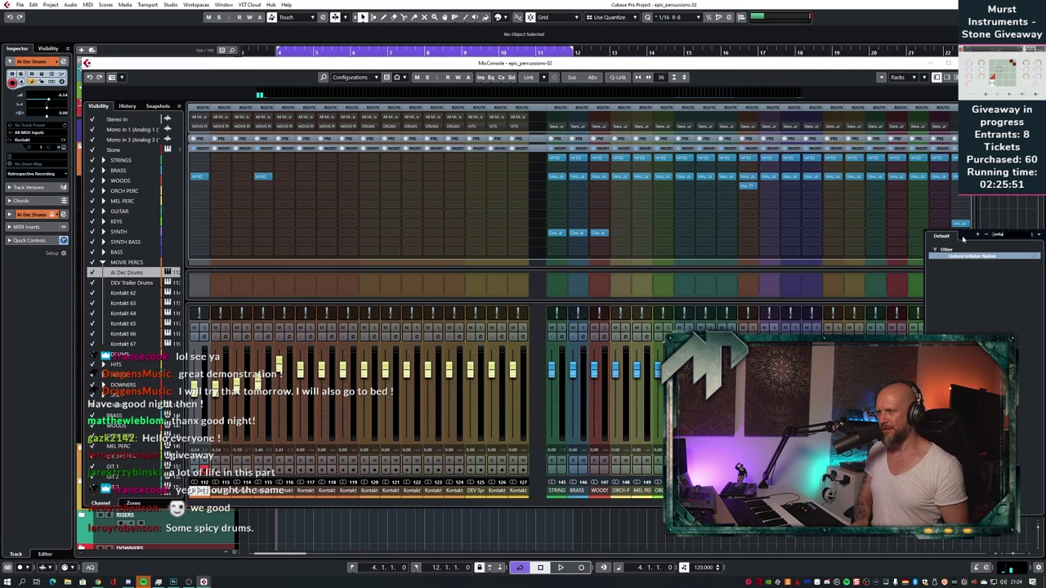
pyautogui.press('Return')
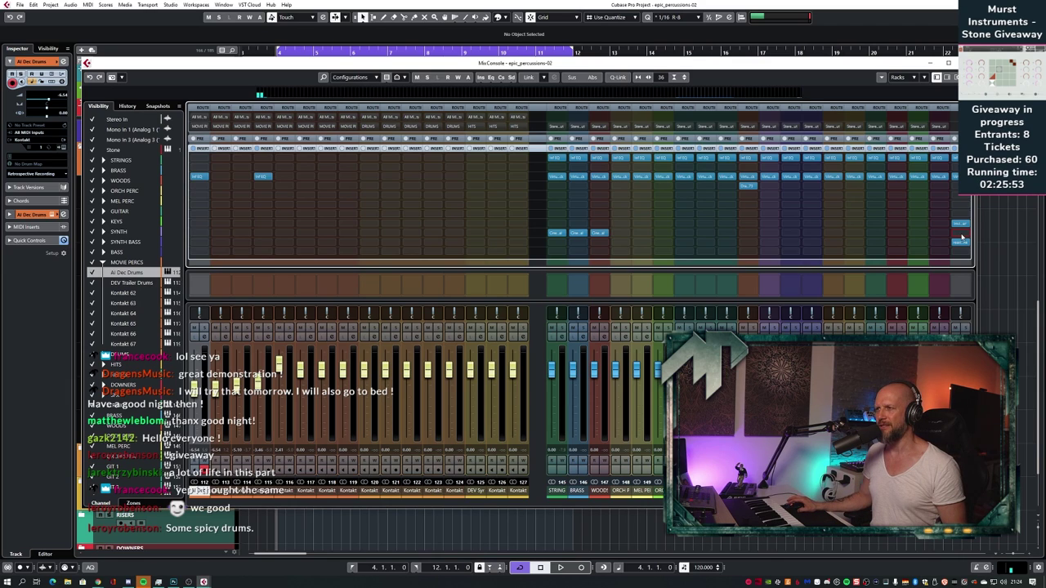
pyautogui.moveTo(1026, 206); pyautogui.dragTo(475, 216)
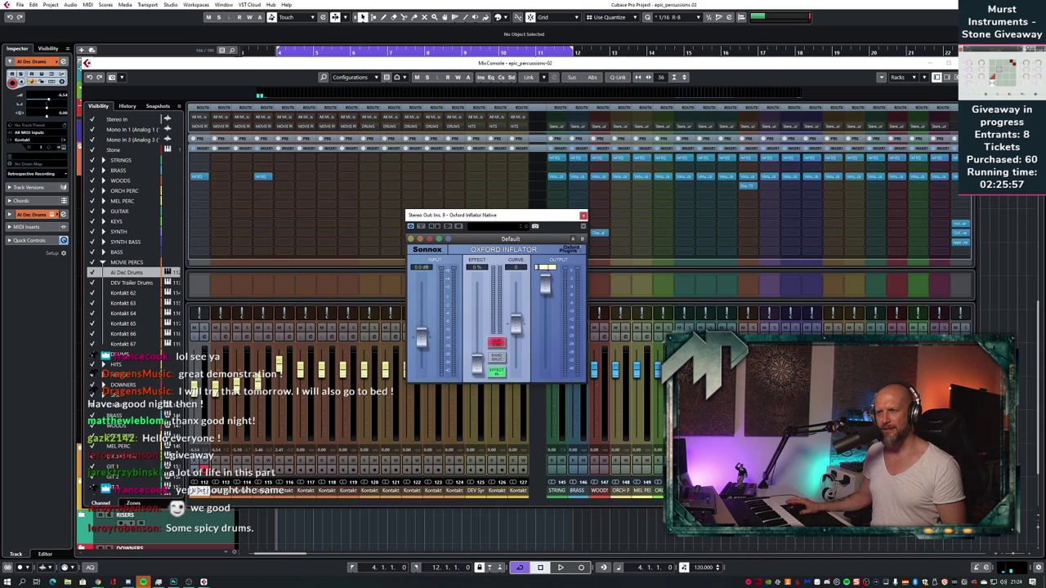
pyautogui.press('Return')
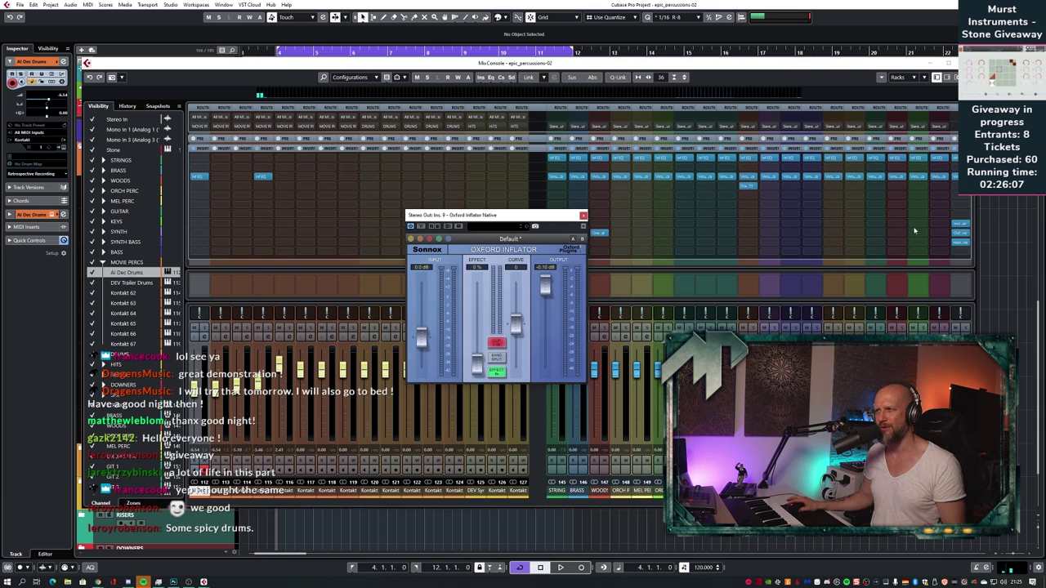
pyautogui.click(962, 229)
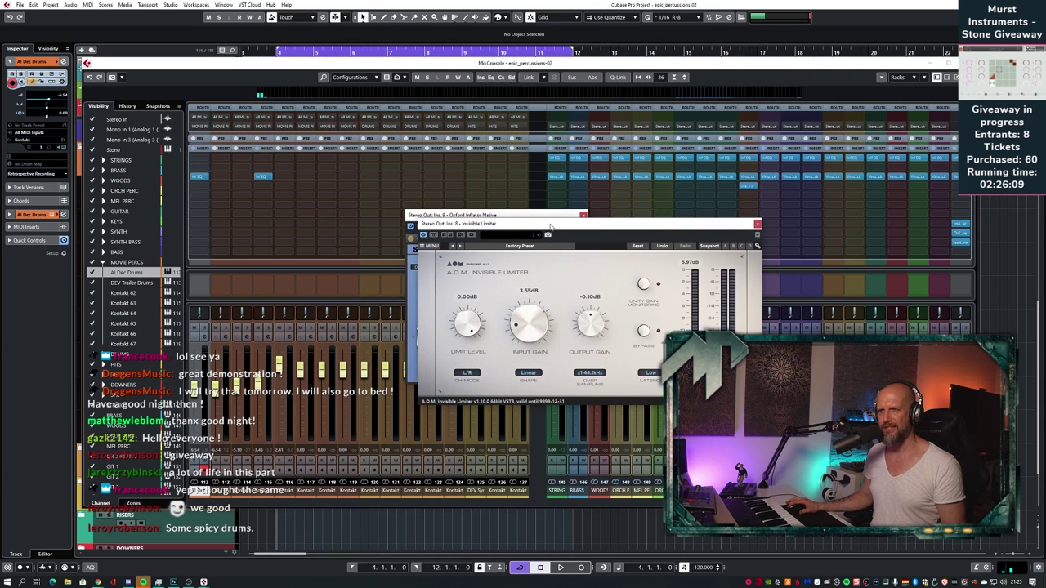
# - Place the limiter and Inflator windows side by side, raise the Inflator EFFECT, and A/B it during playback
pyautogui.moveTo(572, 218); pyautogui.dragTo(287, 103)
pyautogui.moveTo(500, 217); pyautogui.dragTo(565, 114)
pyautogui.press('space')
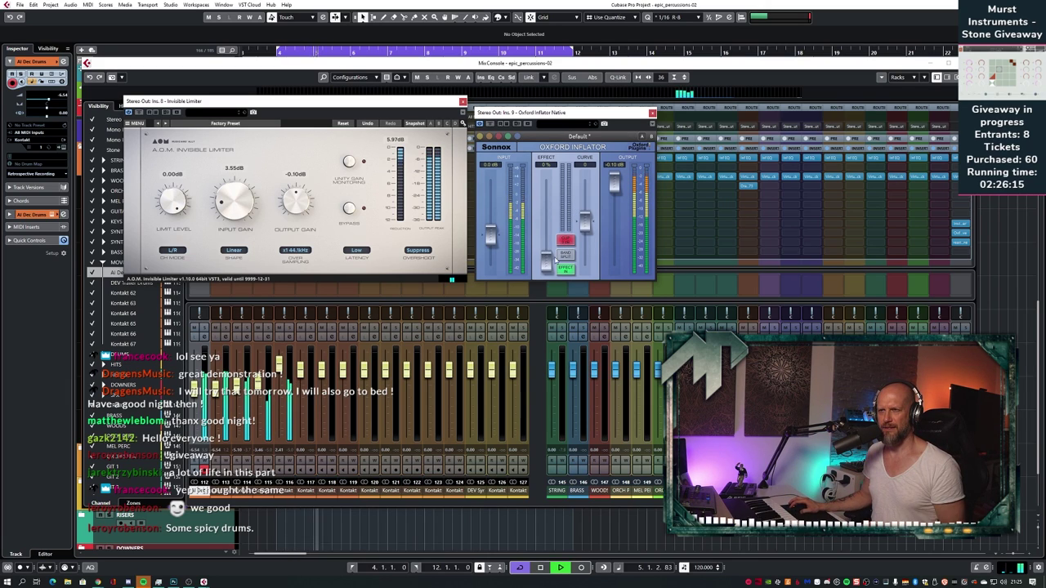
pyautogui.moveTo(545, 260); pyautogui.dragTo(545, 224)
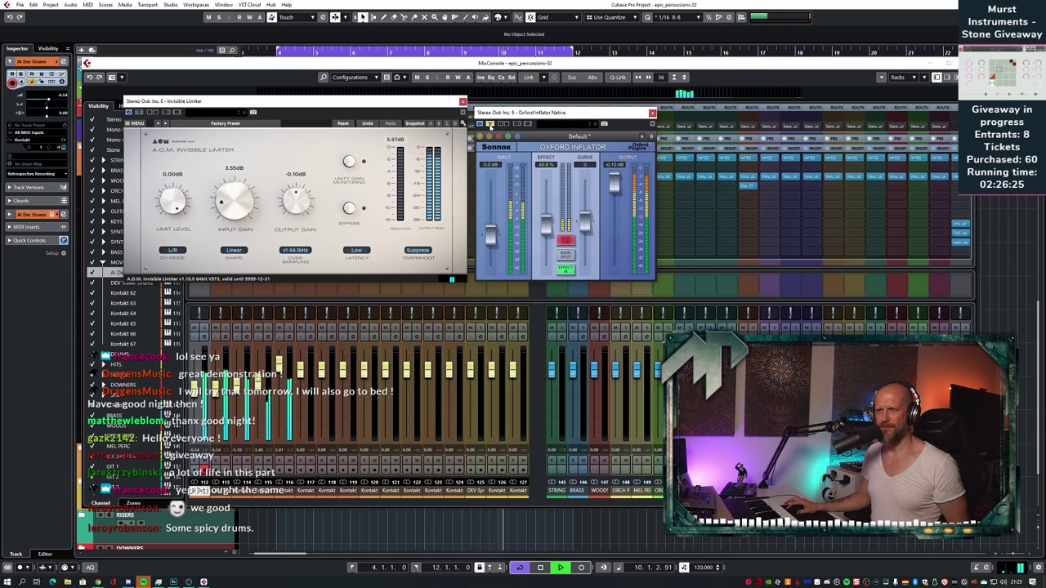
pyautogui.click(489, 124)
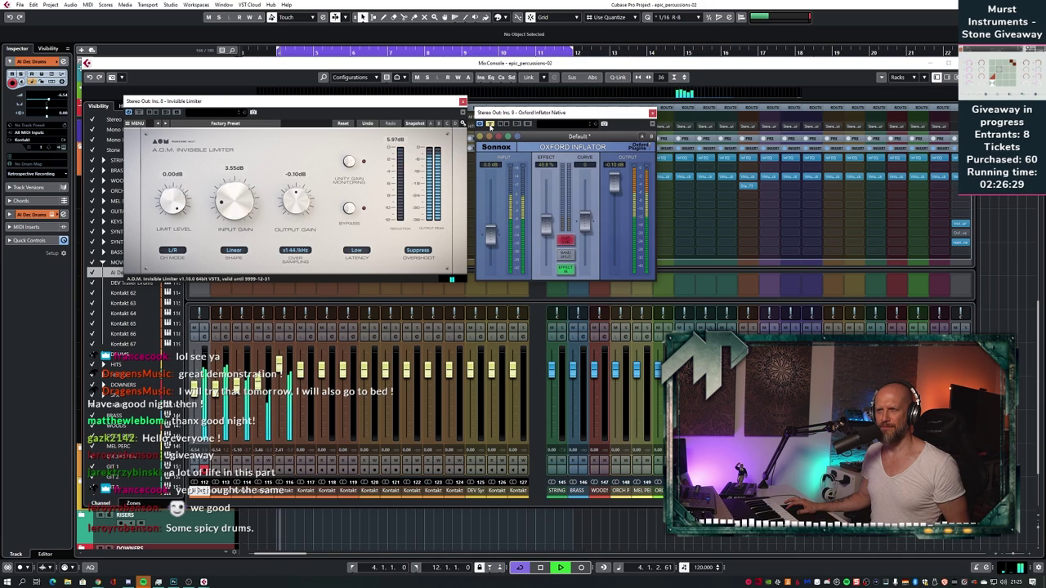
pyautogui.click(490, 124)
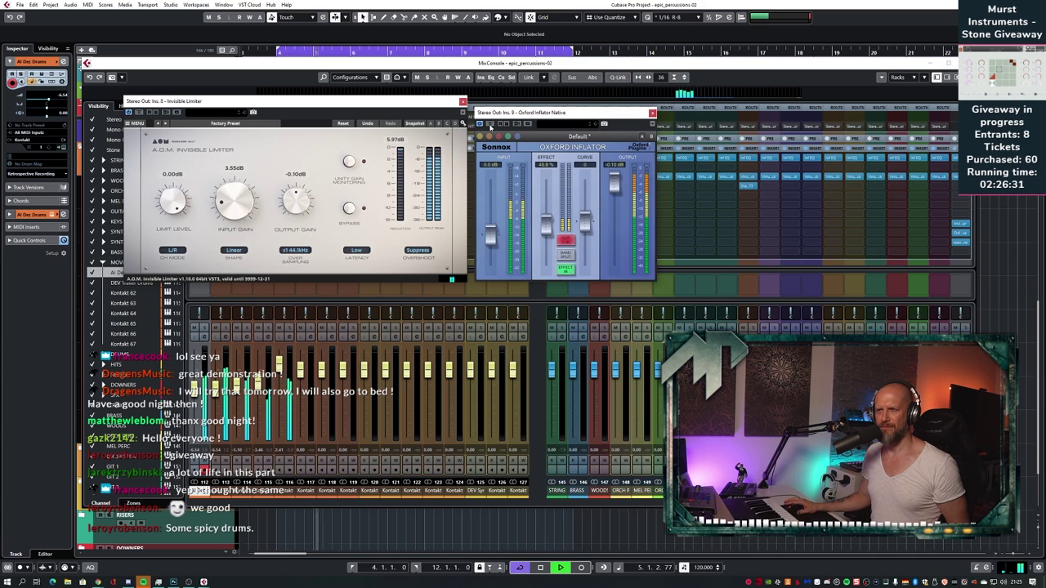
pyautogui.press('space')
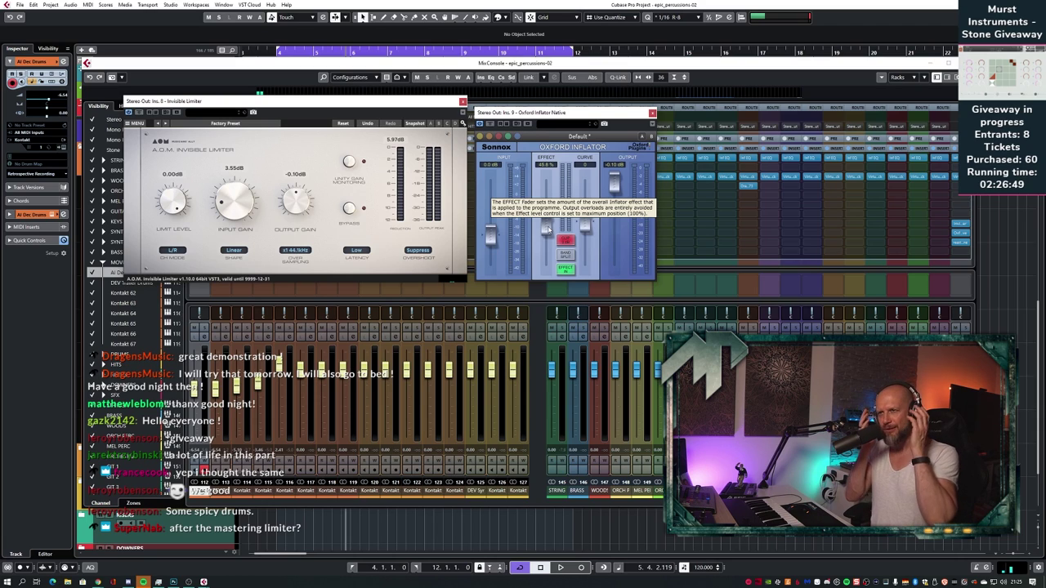
pyautogui.moveTo(597, 123); pyautogui.dragTo(598, 115)
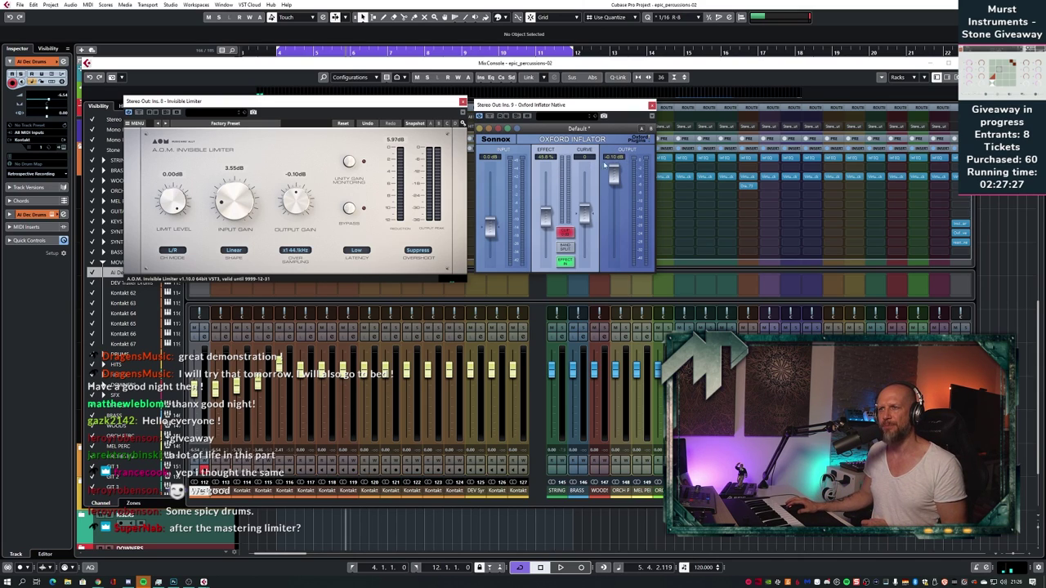
# - From bar 4, drop the limiter's input gain to 3.20 dB and play it back
pyautogui.press('KP_1')
pyautogui.moveTo(235, 199); pyautogui.dragTo(241, 206)
pyautogui.press('space')
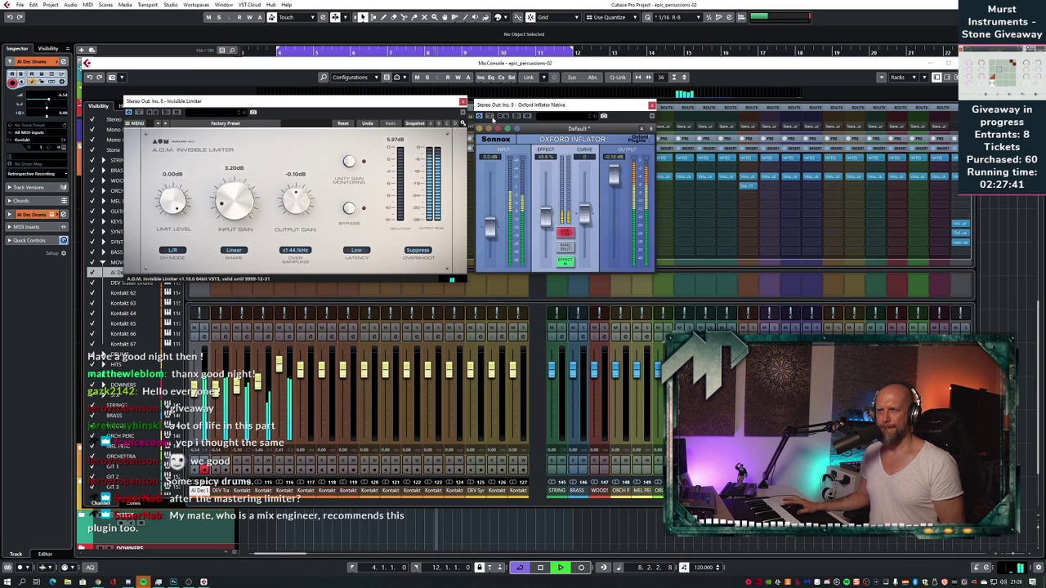
# - Ease the Inflator EFFECT back to about 42.9% and close both plugin windows
pyautogui.moveTo(546, 216); pyautogui.dragTo(547, 223)
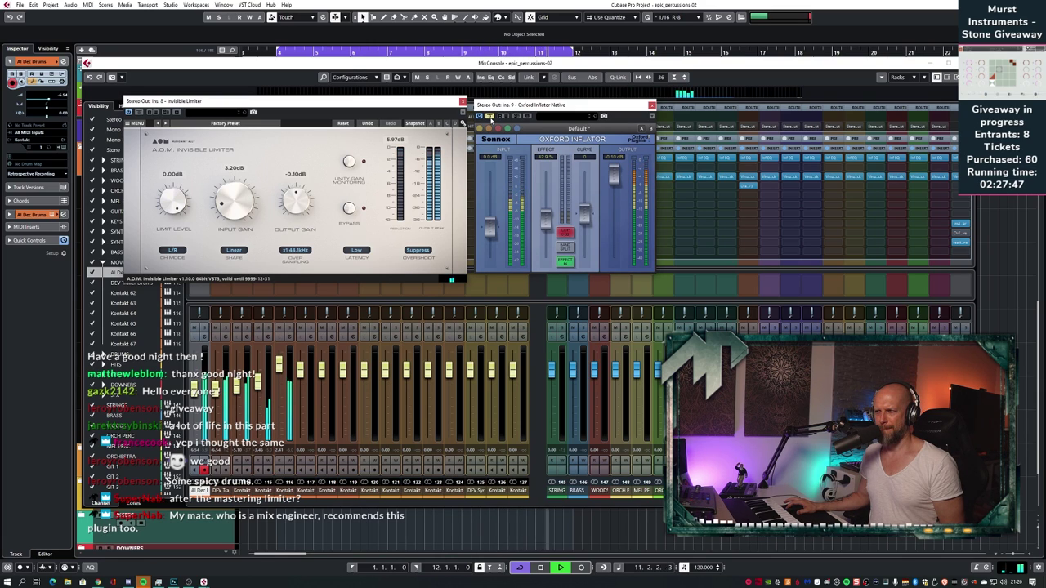
pyautogui.press('space')
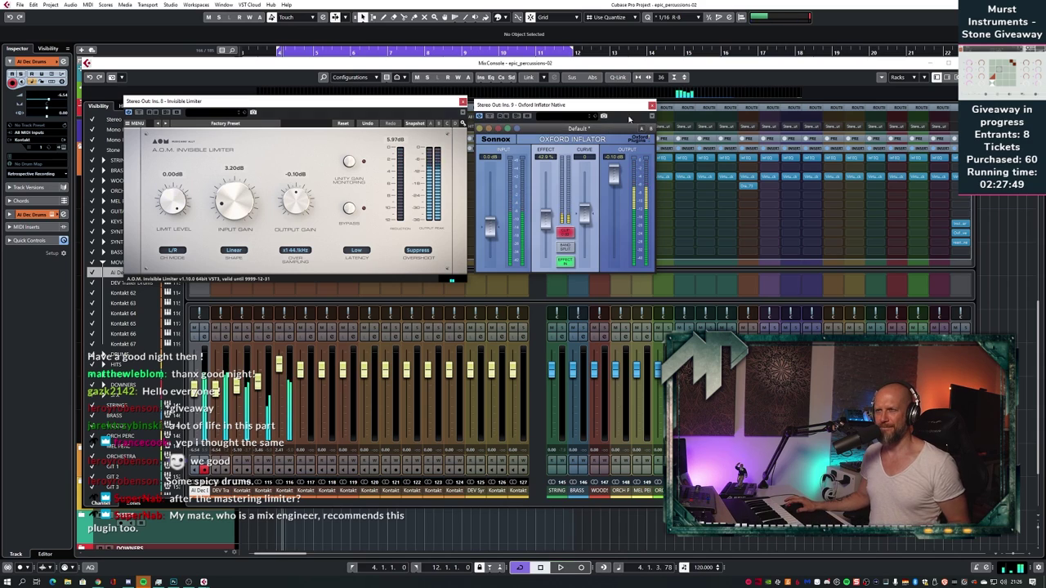
pyautogui.click(651, 105)
pyautogui.hotkey('ctrl', 'w')
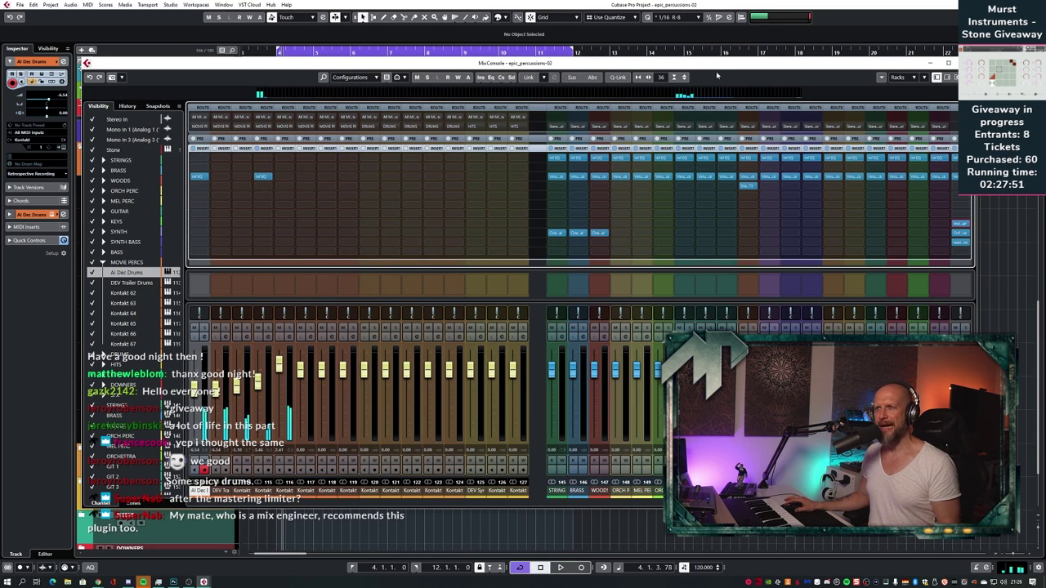
pyautogui.press('F3')
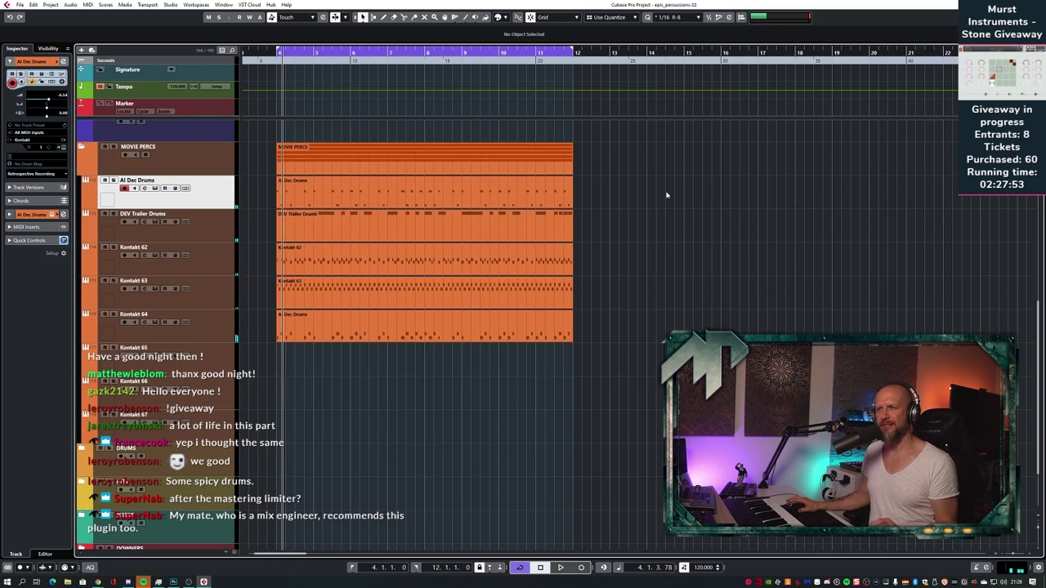
pyautogui.hotkey('shift', 'g')
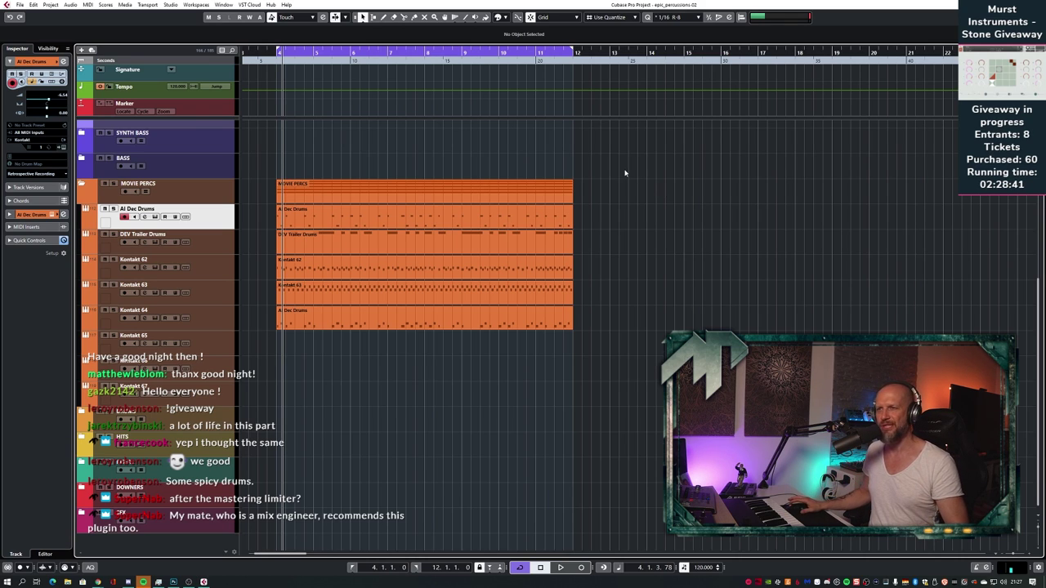
pyautogui.press('F3')
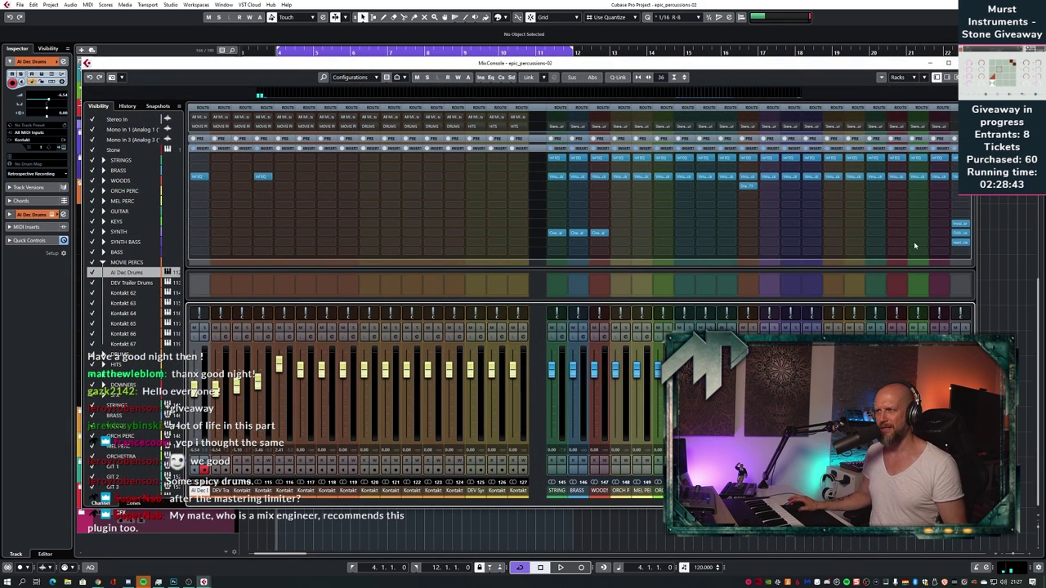
# - Open the Stereo Out Invisible Limiter and raise its input gain to about 7.15 dB while playing
pyautogui.click(959, 227)
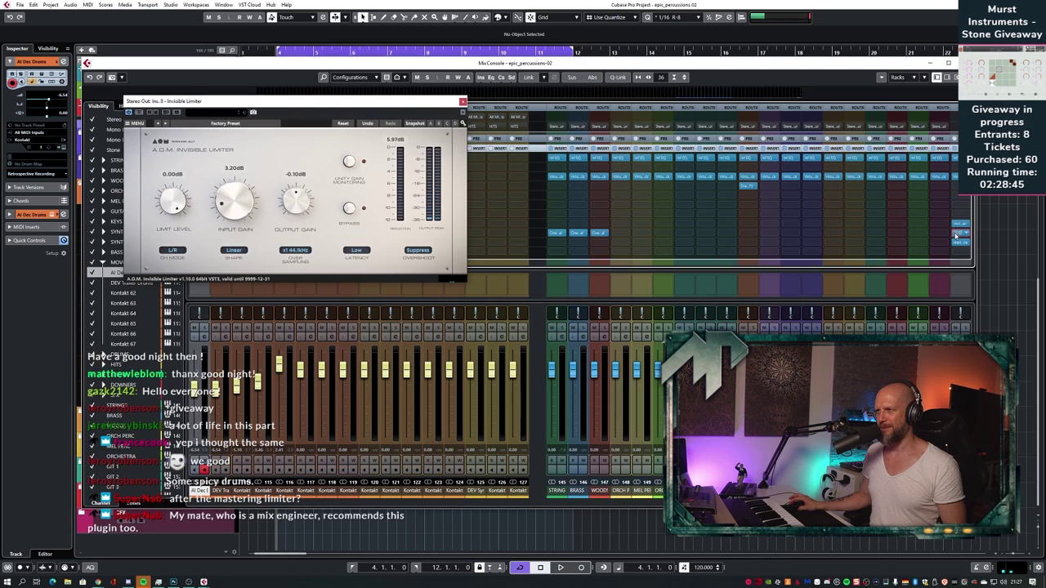
pyautogui.press('space')
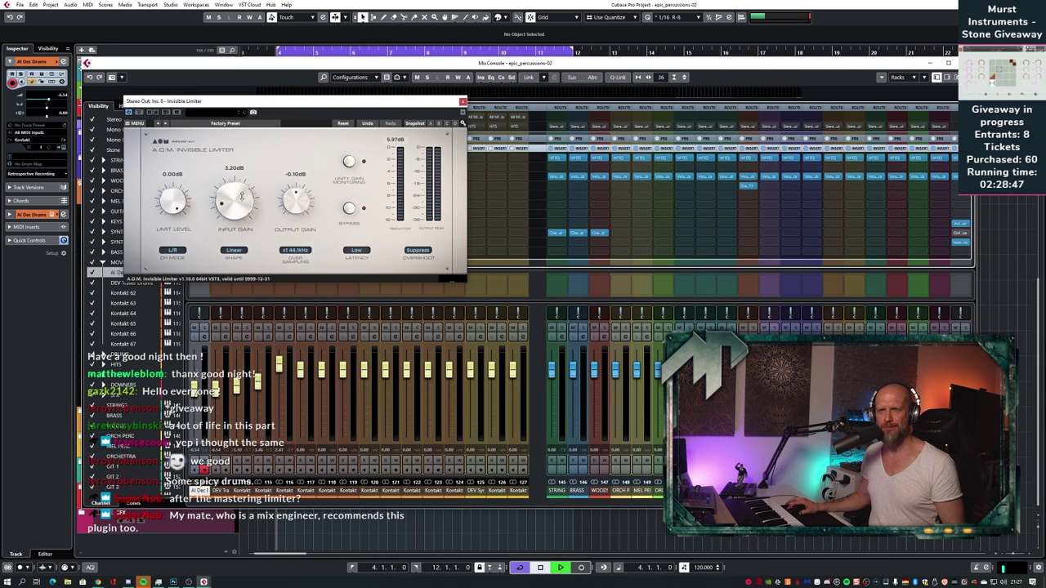
pyautogui.moveTo(240, 196); pyautogui.dragTo(240, 166)
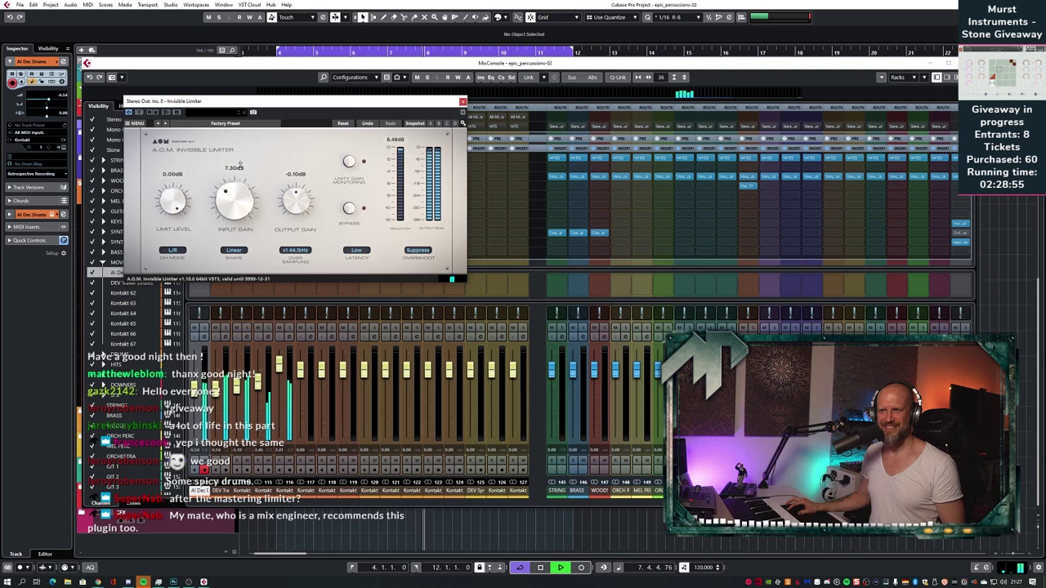
pyautogui.press('space')
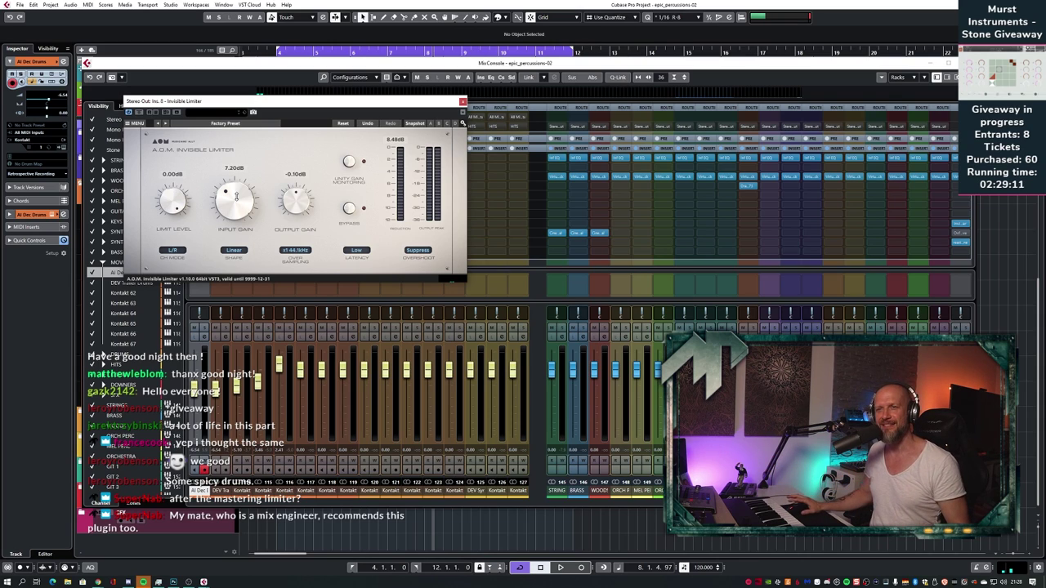
# - Open the Inflator beside the limiter, A/B its bypass during playback, and nudge the limiter gain down
pyautogui.click(958, 242)
pyautogui.moveTo(508, 112); pyautogui.dragTo(527, 110)
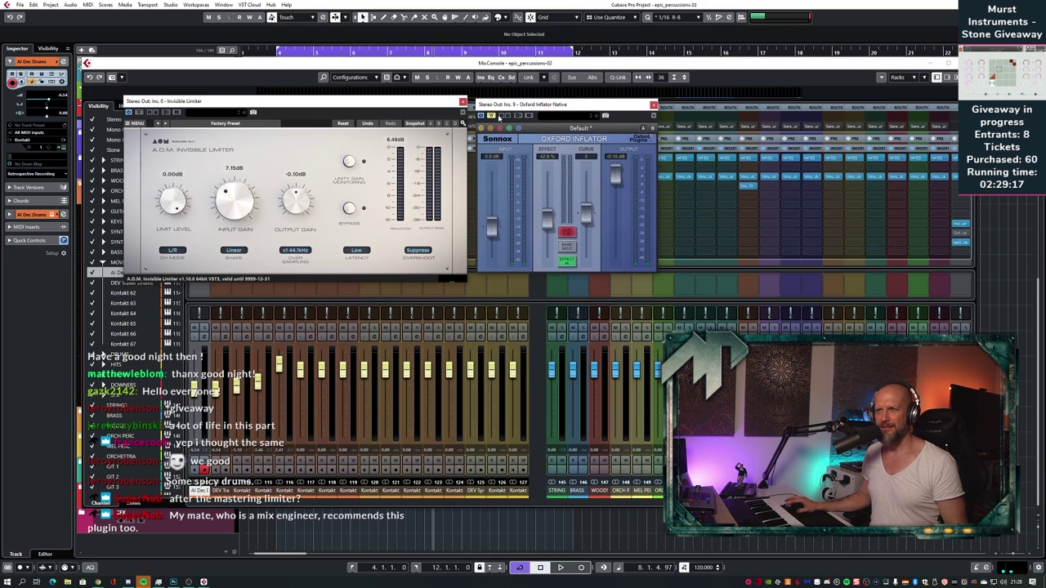
pyautogui.press('space')
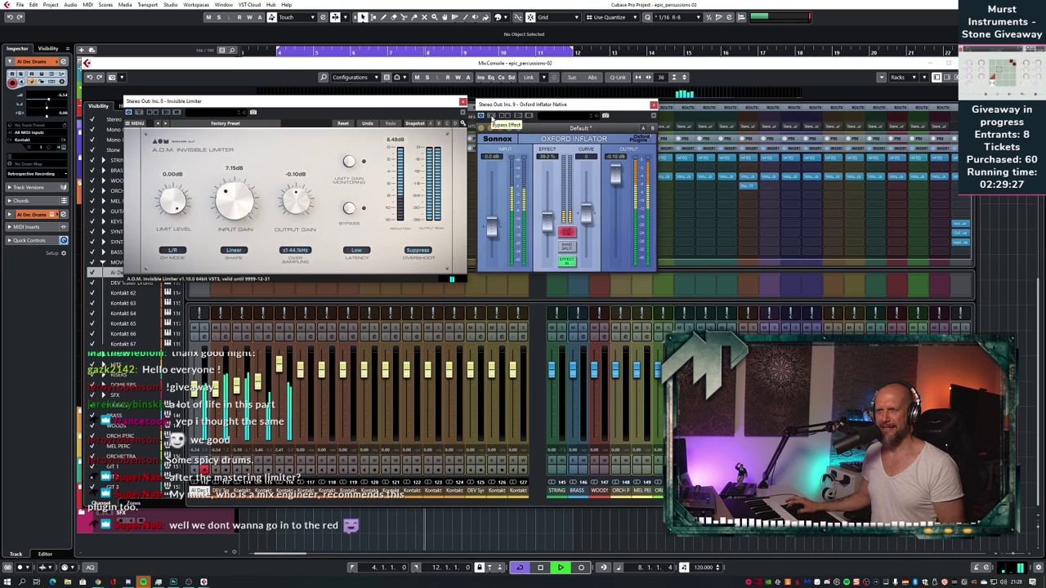
pyautogui.click(491, 115)
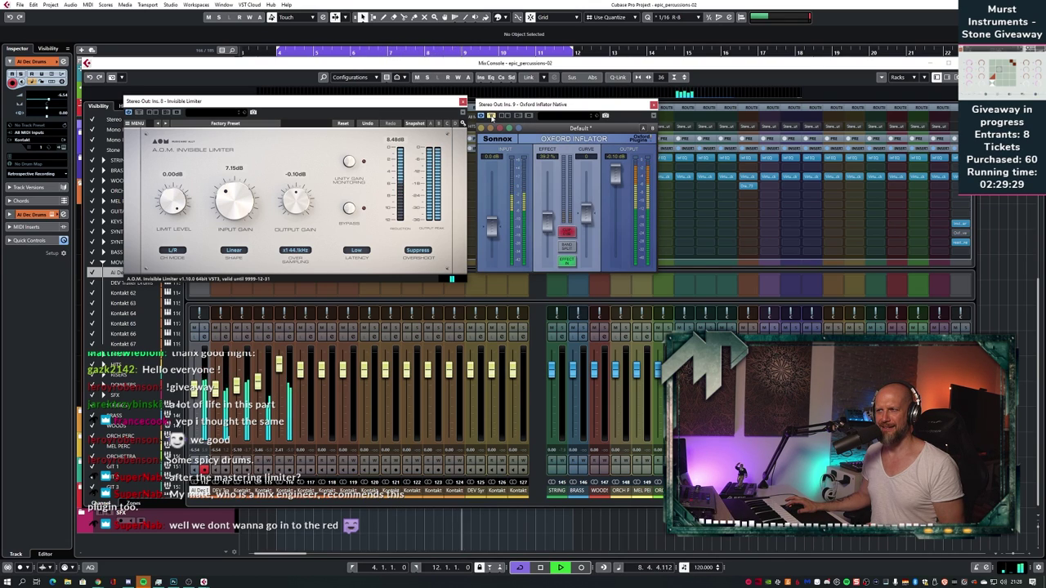
pyautogui.click(491, 116)
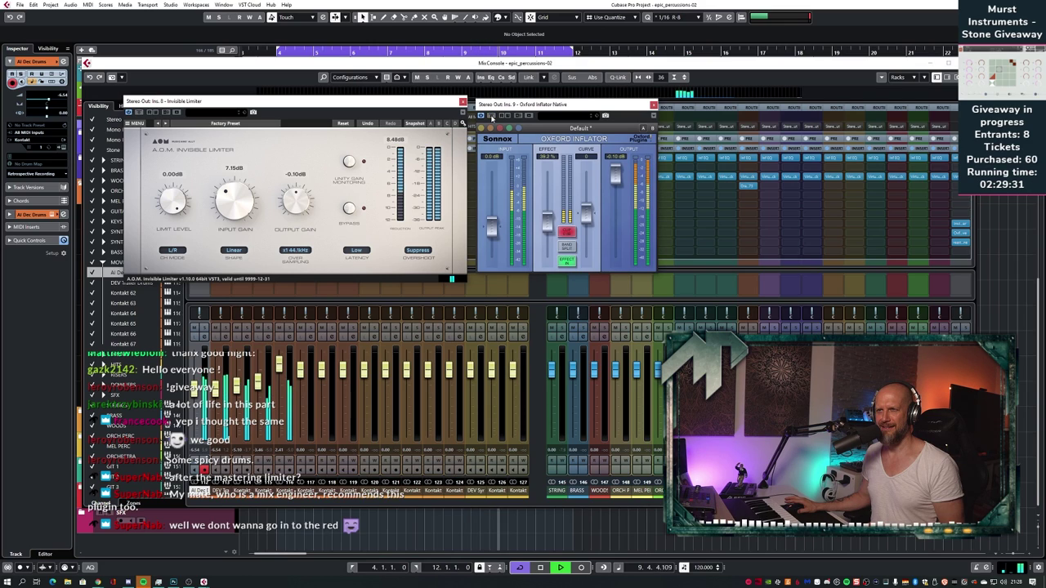
pyautogui.moveTo(234, 199); pyautogui.dragTo(234, 203)
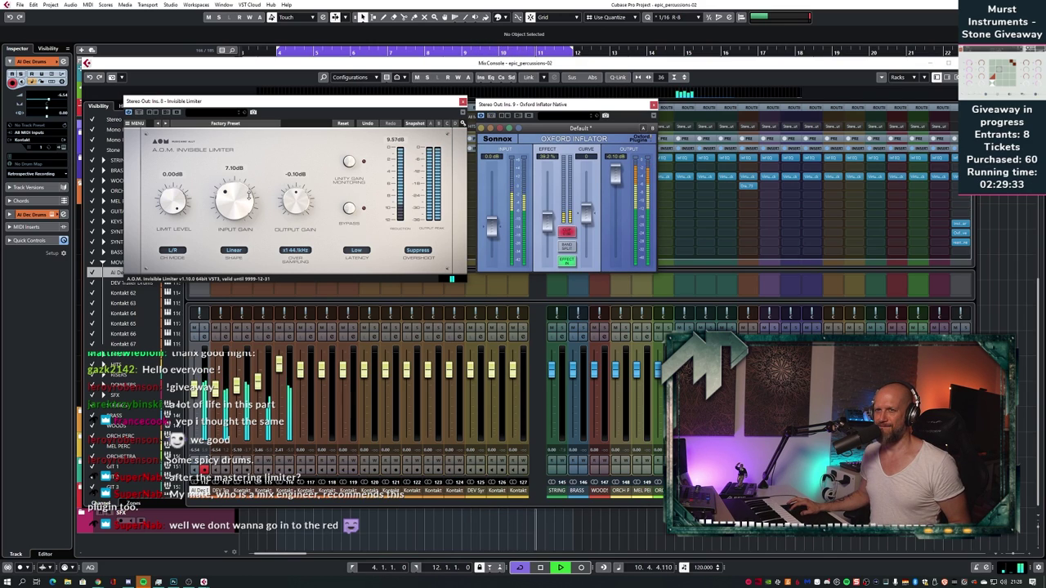
pyautogui.press('space')
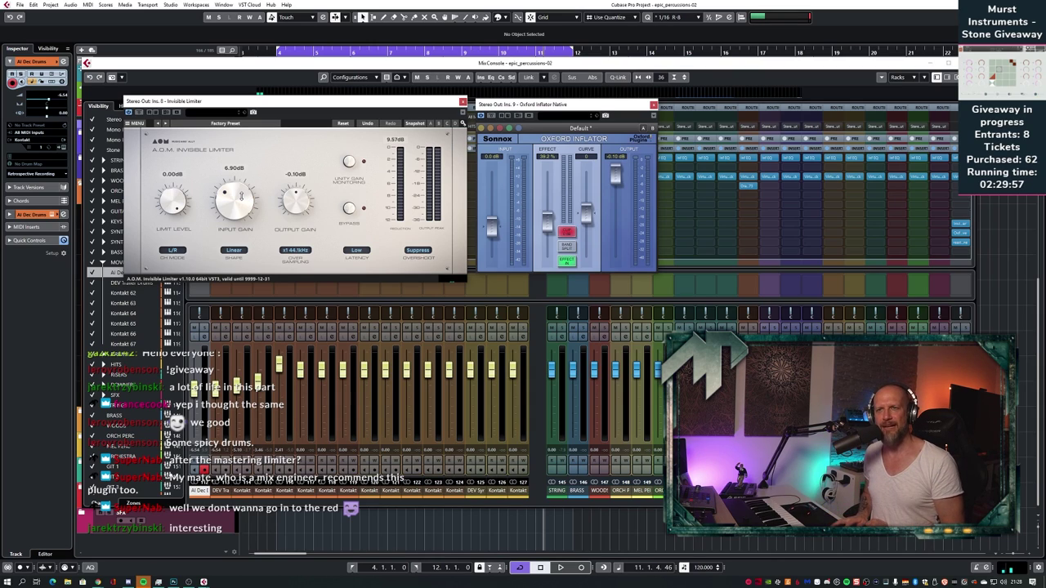
# - Lower the limiter's input gain to 5.95 dB, A/B the Inflator again, and close it
pyautogui.press('space')
pyautogui.moveTo(235, 198); pyautogui.dragTo(240, 205)
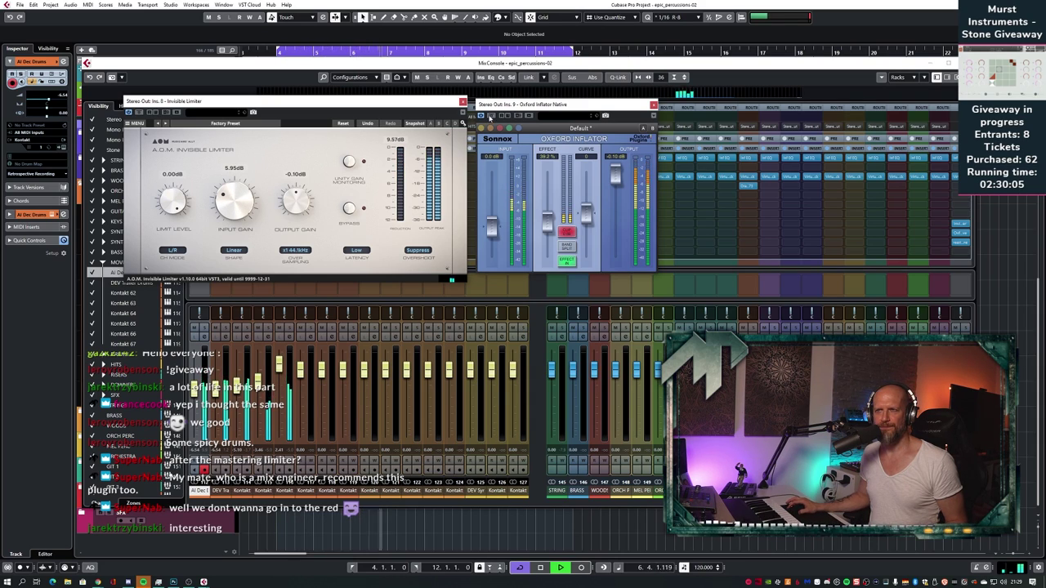
pyautogui.press('space')
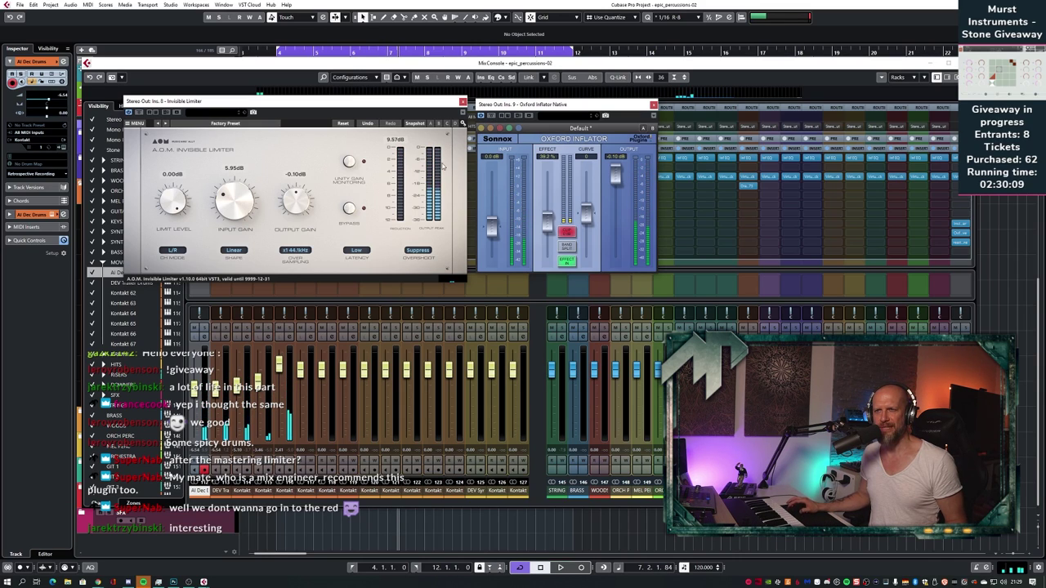
pyautogui.press('space')
pyautogui.click(491, 116)
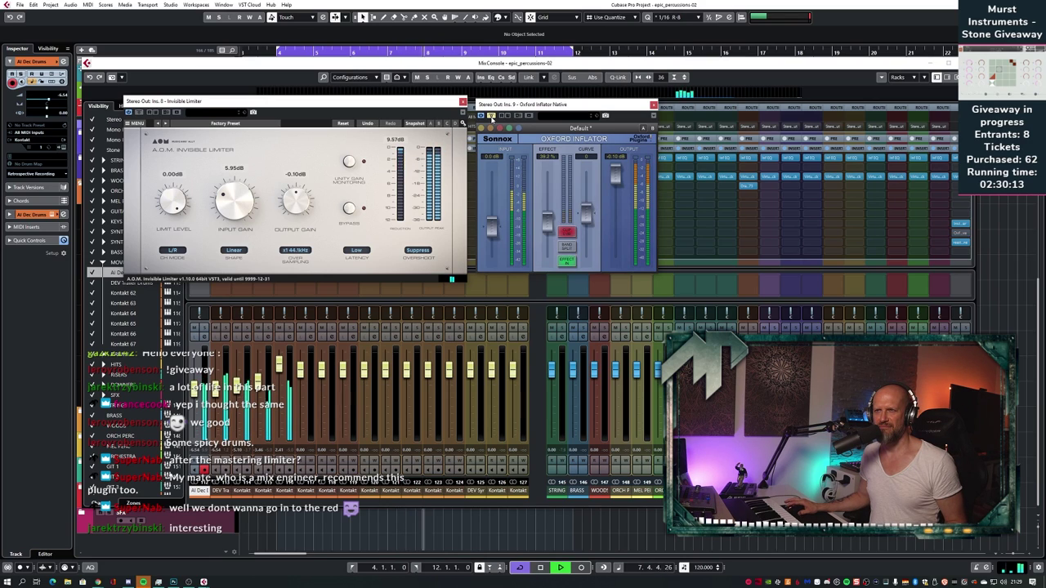
pyautogui.click(491, 115)
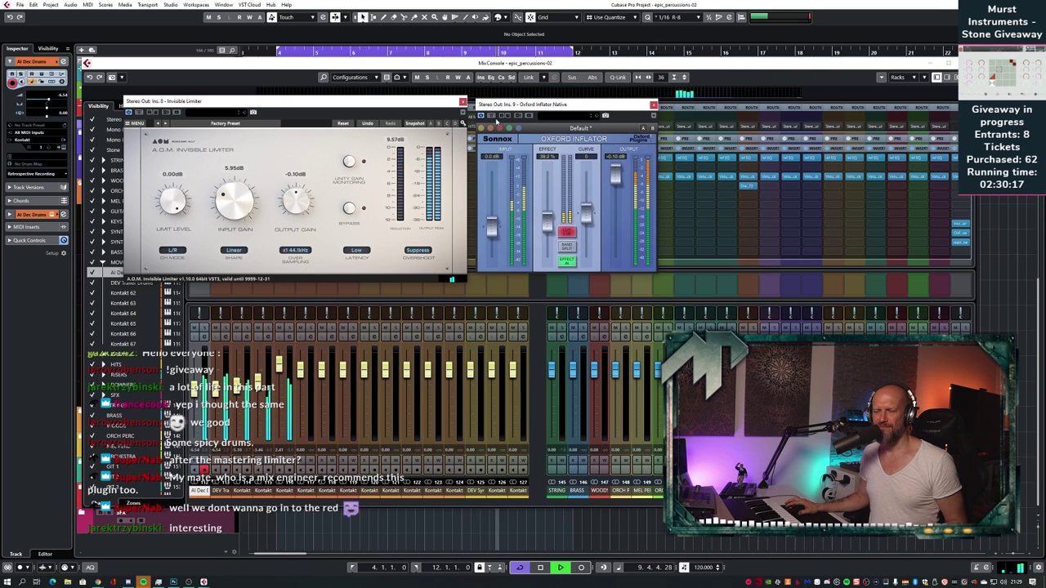
pyautogui.press('space')
pyautogui.click(653, 105)
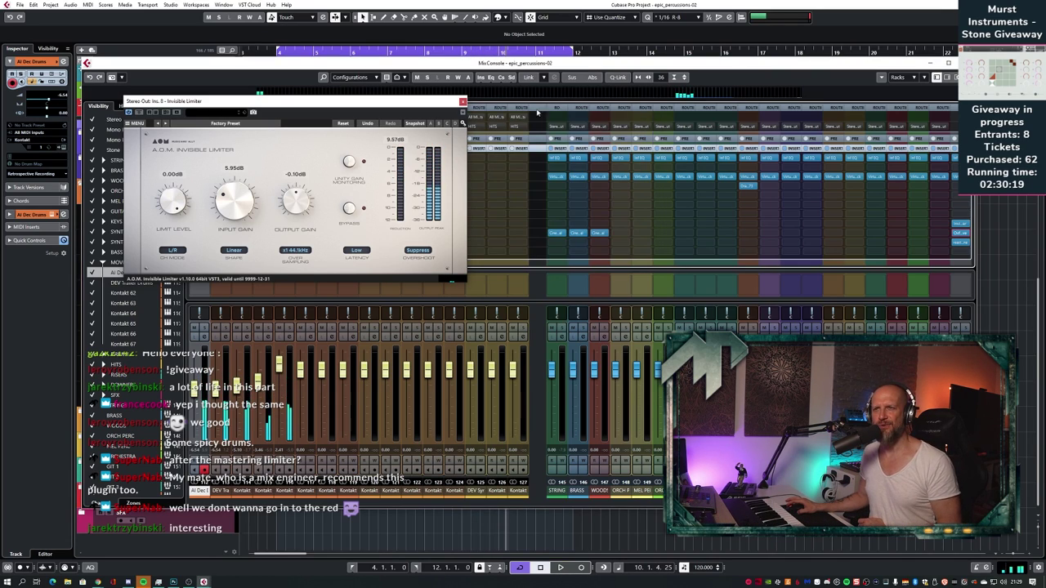
# - Close the limiter and MixConsole, restart playback from the left locator, and reopen the mixer
pyautogui.click(462, 102)
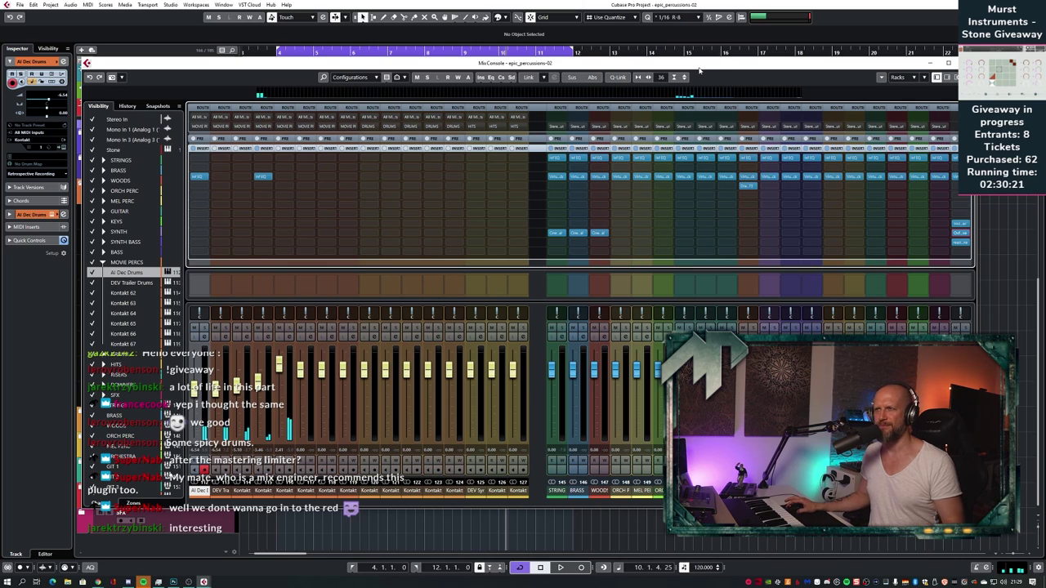
pyautogui.press('F3')
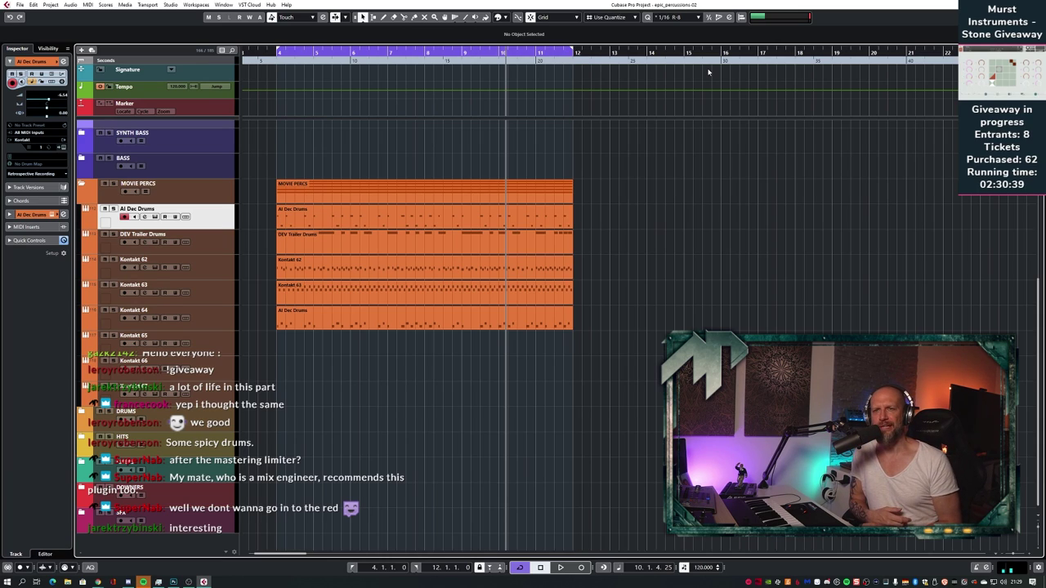
pyautogui.press('KP_0')
pyautogui.press('space')
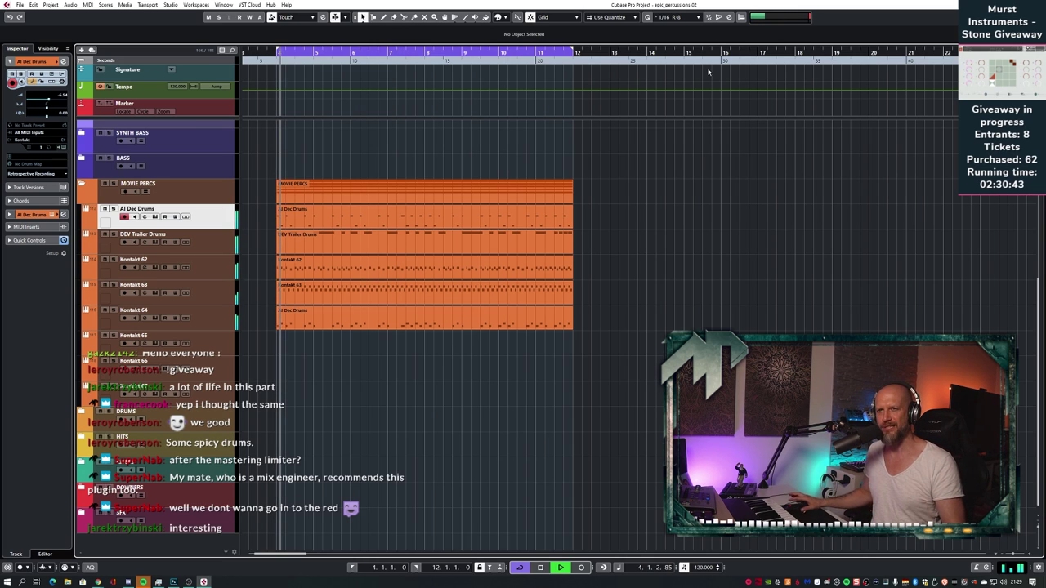
pyautogui.press('F3')
pyautogui.press('space')
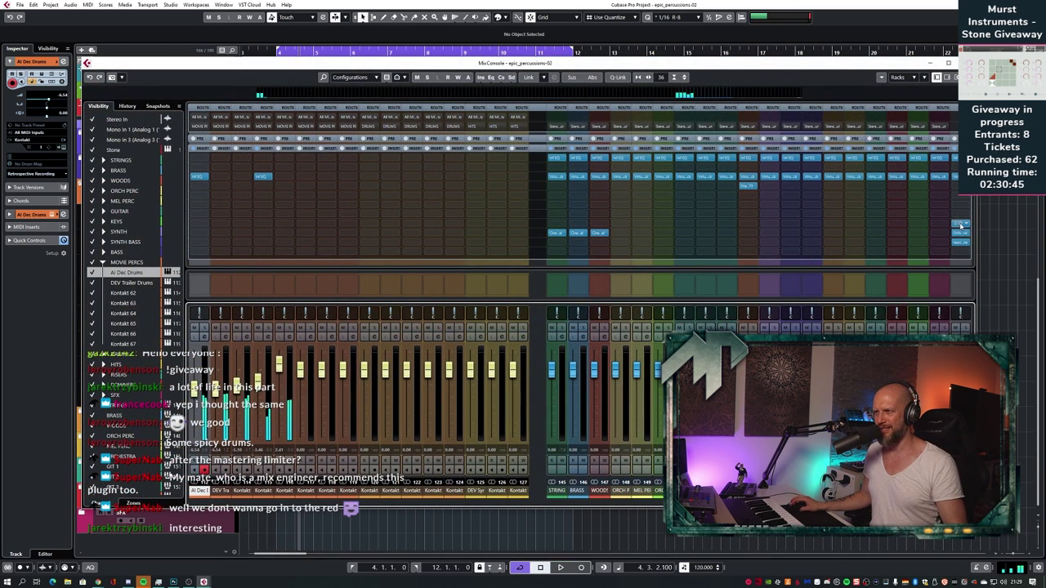
# - Reopen the Stereo Out Invisible Limiter and turn its input gain down to 4.05 dB
pyautogui.click(960, 232)
pyautogui.moveTo(256, 210); pyautogui.dragTo(239, 212)
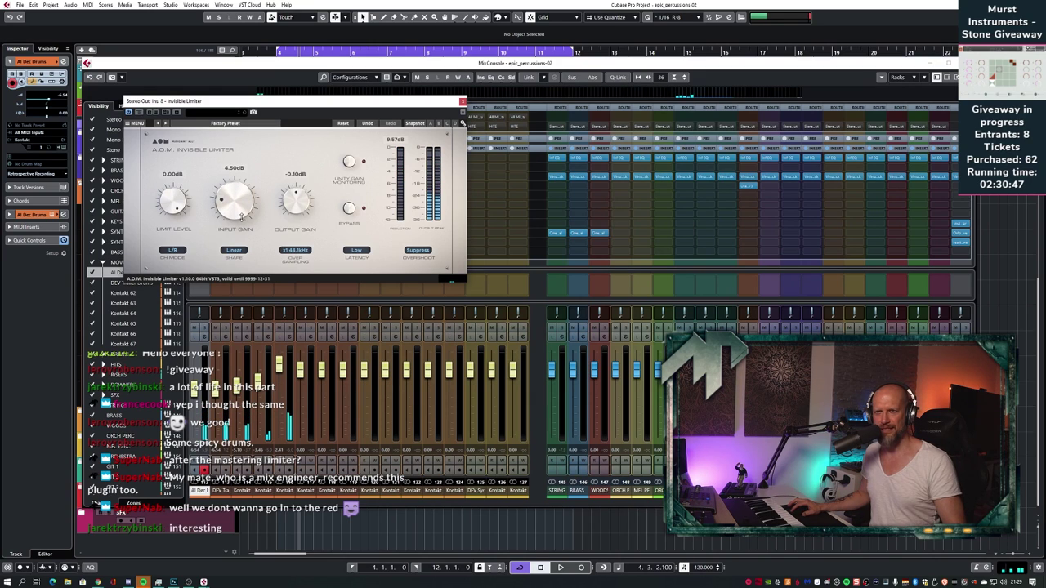
pyautogui.press('space')
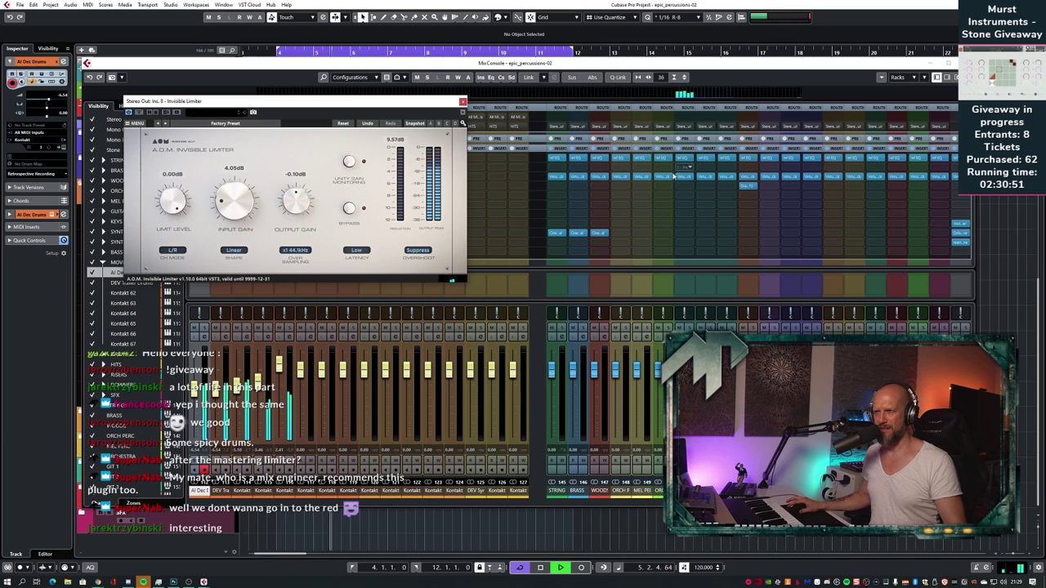
pyautogui.press('space')
# - Raise the MOVIE PERCS FG-Stress compressor input to 8.20, then close the rack and limiter windows
pyautogui.click(748, 178)
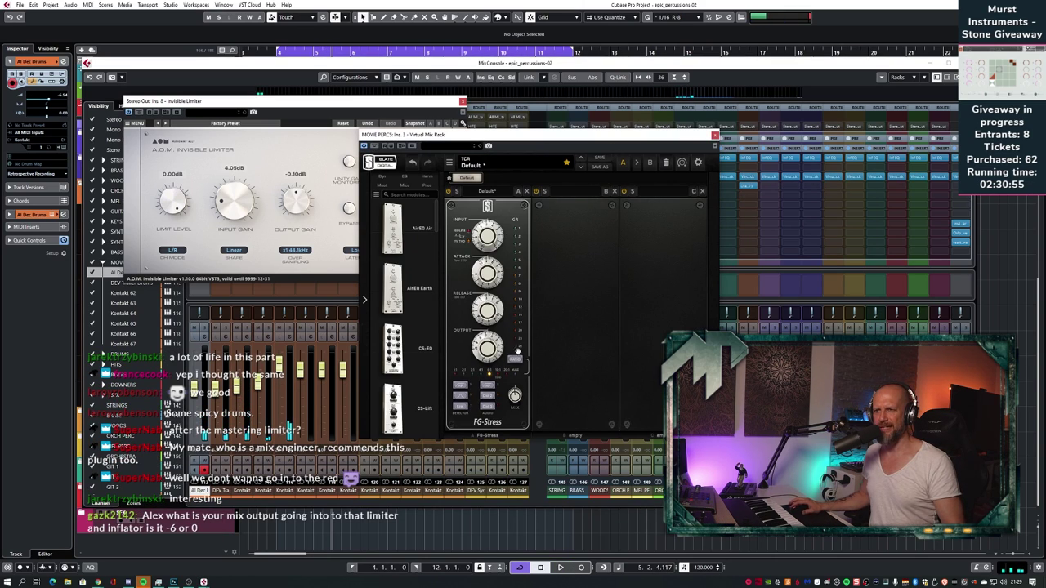
pyautogui.press('space')
pyautogui.moveTo(494, 230); pyautogui.dragTo(494, 217)
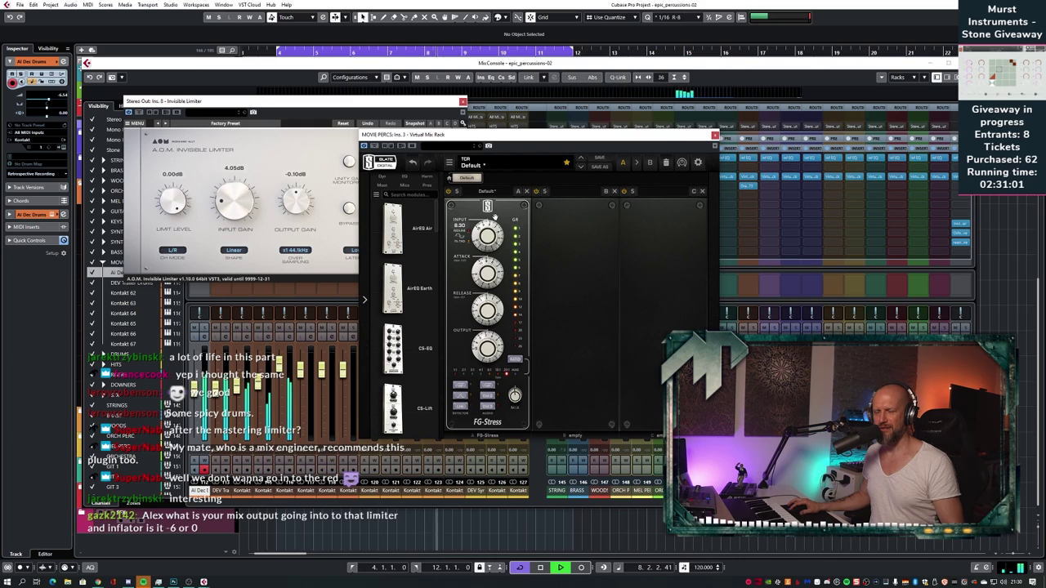
pyautogui.scroll(-1, 494, 219)
pyautogui.press('space')
pyautogui.press('KP_1')
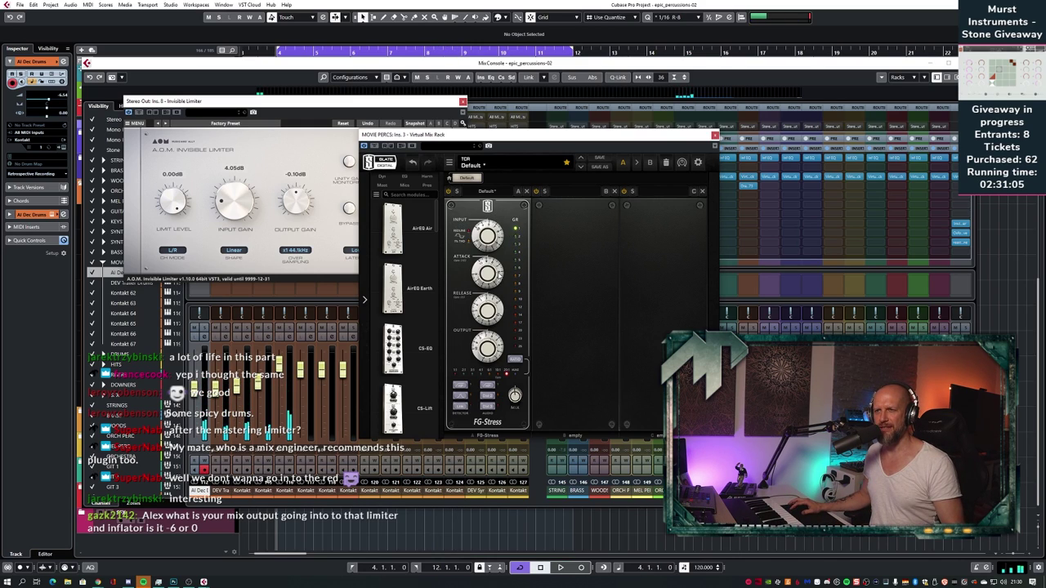
pyautogui.moveTo(501, 276)
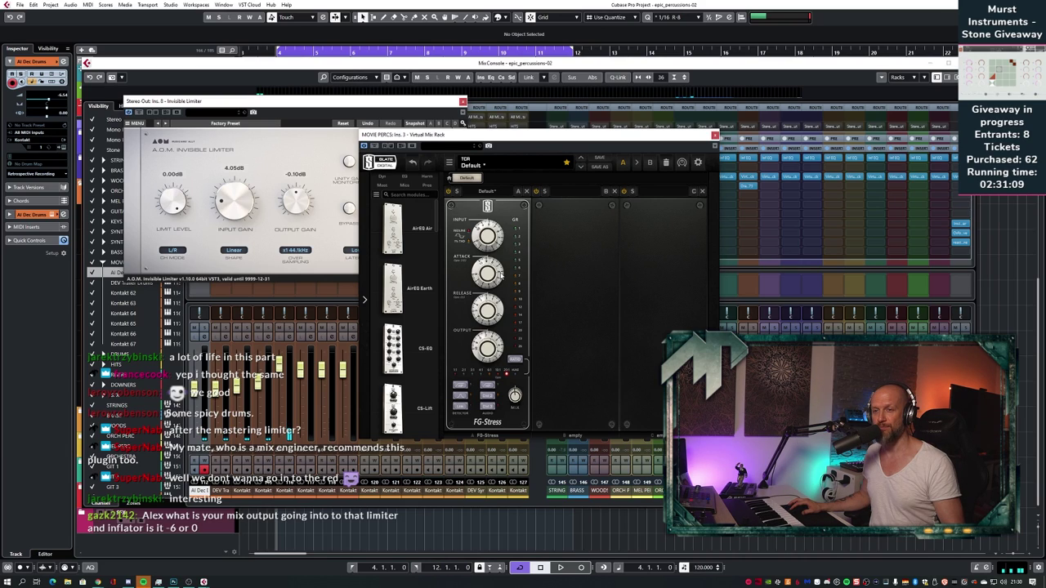
pyautogui.click(462, 102)
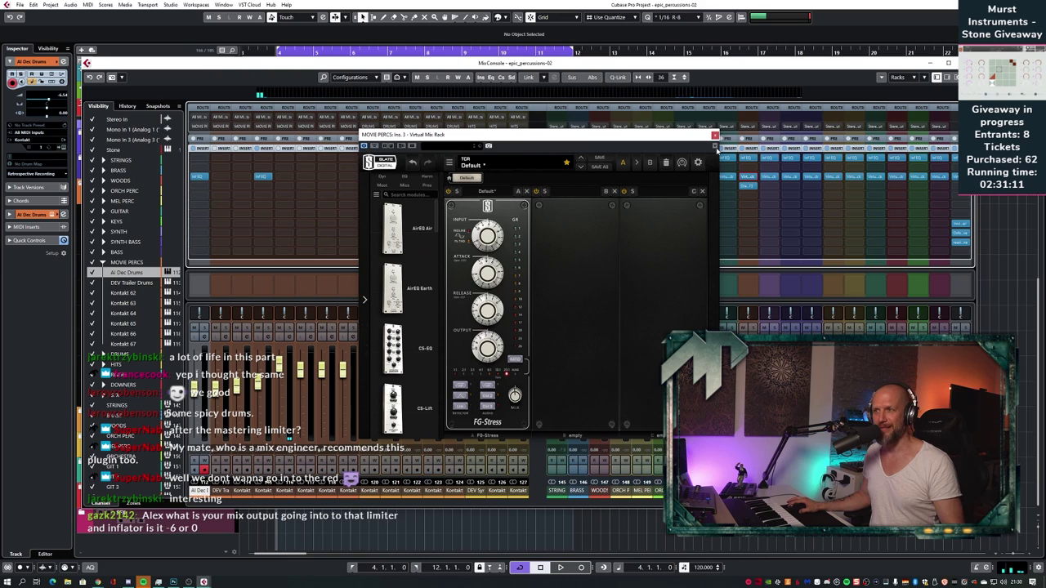
pyautogui.click(715, 135)
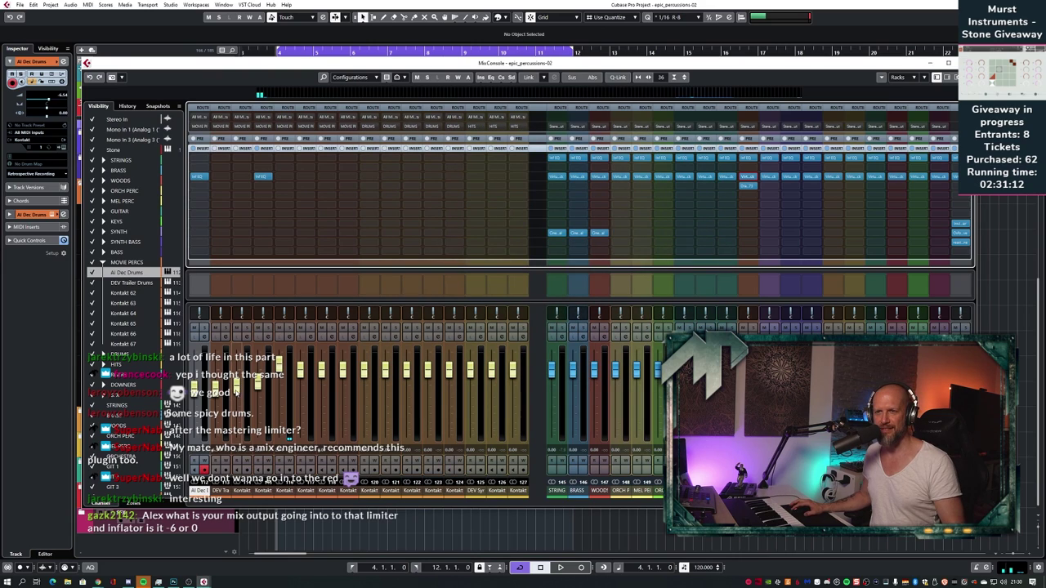
# - Solo the percussion channel and copy its Infinity EQ insert onto the Kontakt 64 channel
pyautogui.click(289, 328)
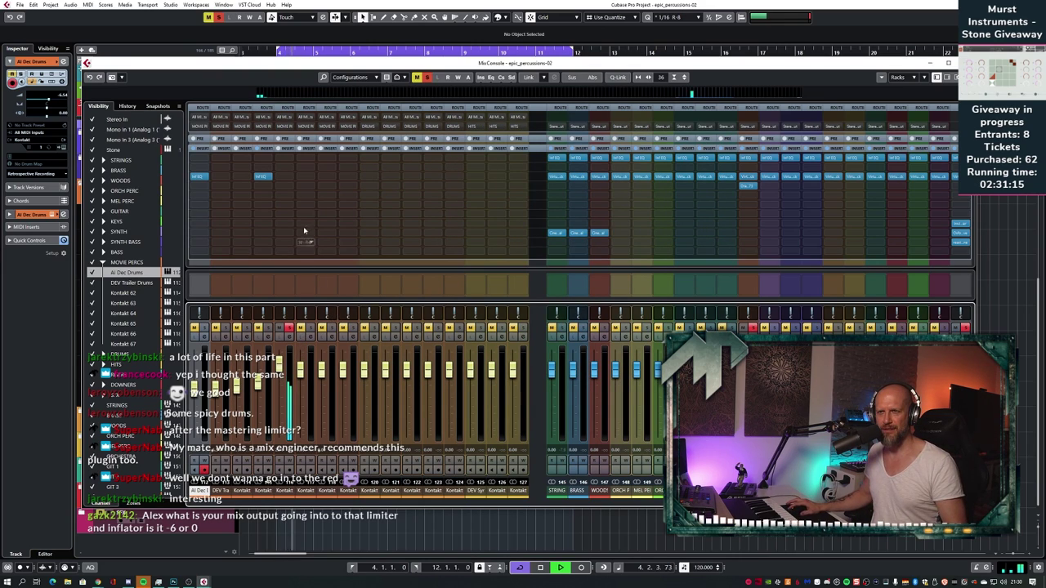
pyautogui.moveTo(264, 178); pyautogui.dragTo(284, 178)
pyautogui.click(285, 178)
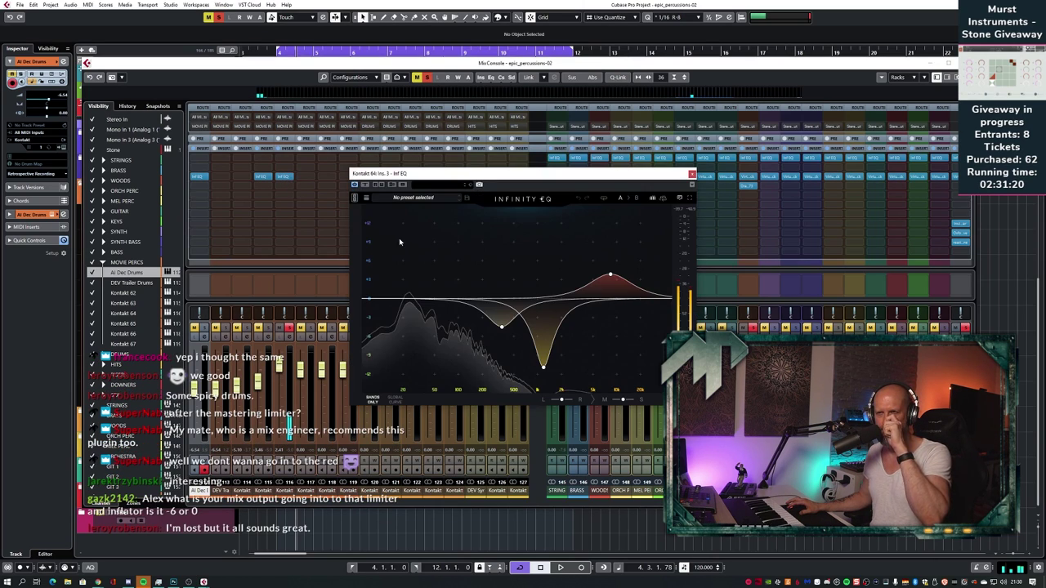
# - Clear all EQ bands, add a single low cut at about 73.6 Hz, close the EQ, and unsolo
pyautogui.click(604, 198)
pyautogui.click(401, 315)
pyautogui.moveTo(401, 316); pyautogui.dragTo(445, 318)
pyautogui.press('space')
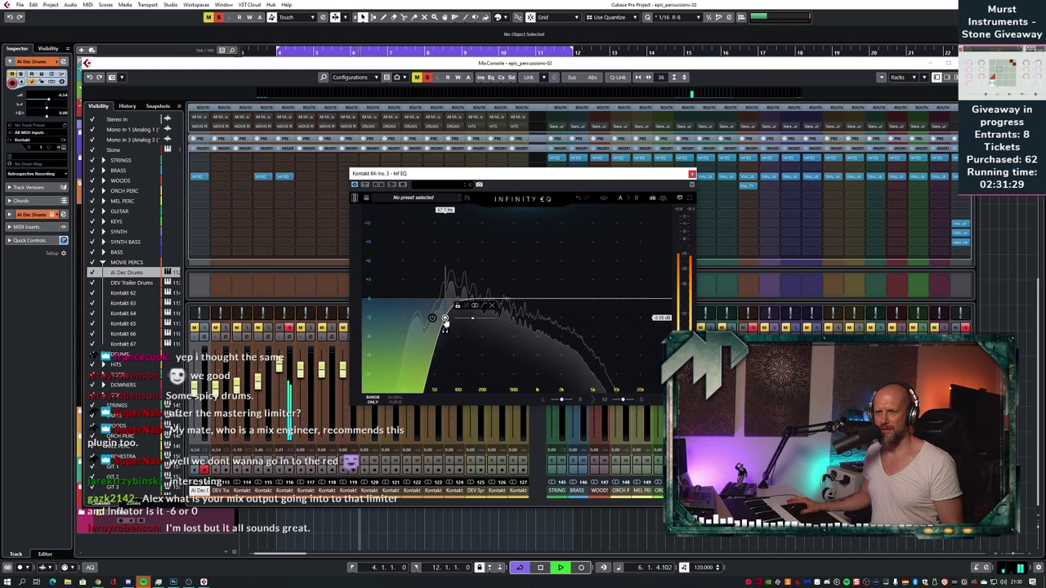
pyautogui.press('space')
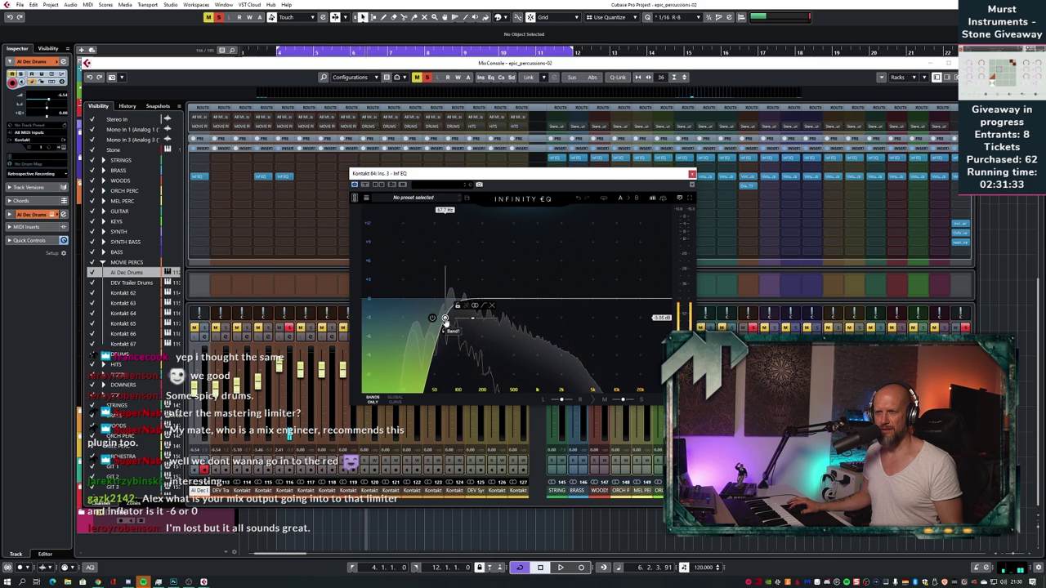
pyautogui.moveTo(445, 319); pyautogui.dragTo(448, 319)
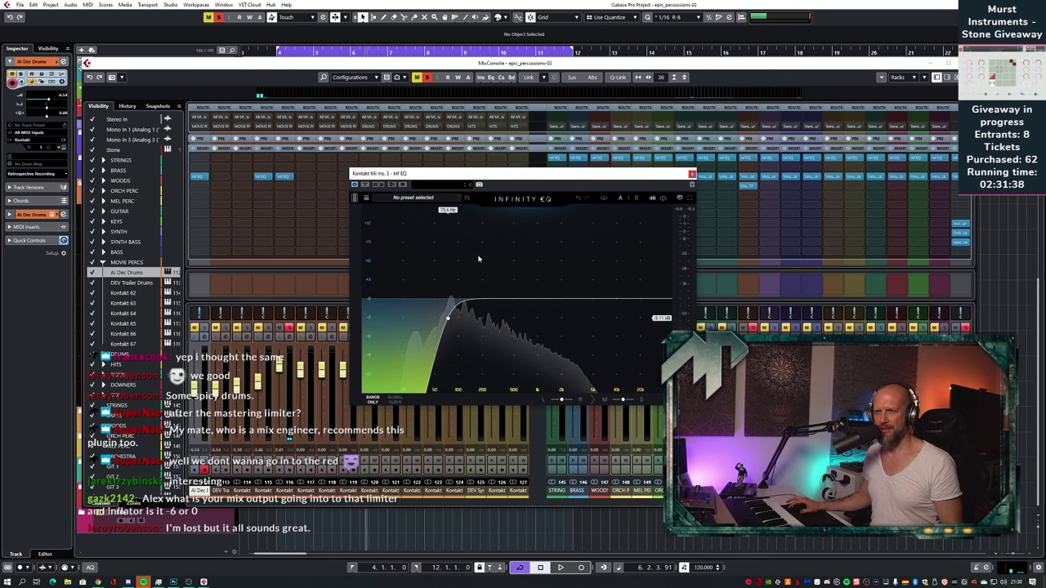
pyautogui.click(692, 173)
pyautogui.click(288, 329)
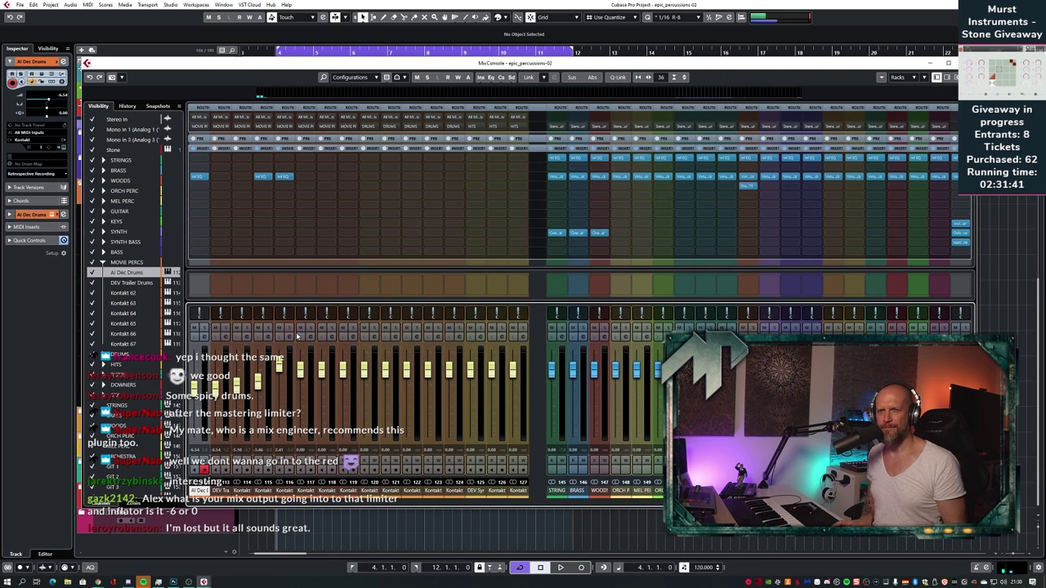
# - Lower the MOVIE PERCS FG-Stress input via 7.00 to 5.30, then close the rack and MixConsole
pyautogui.press('space')
pyautogui.click(747, 185)
pyautogui.press('space')
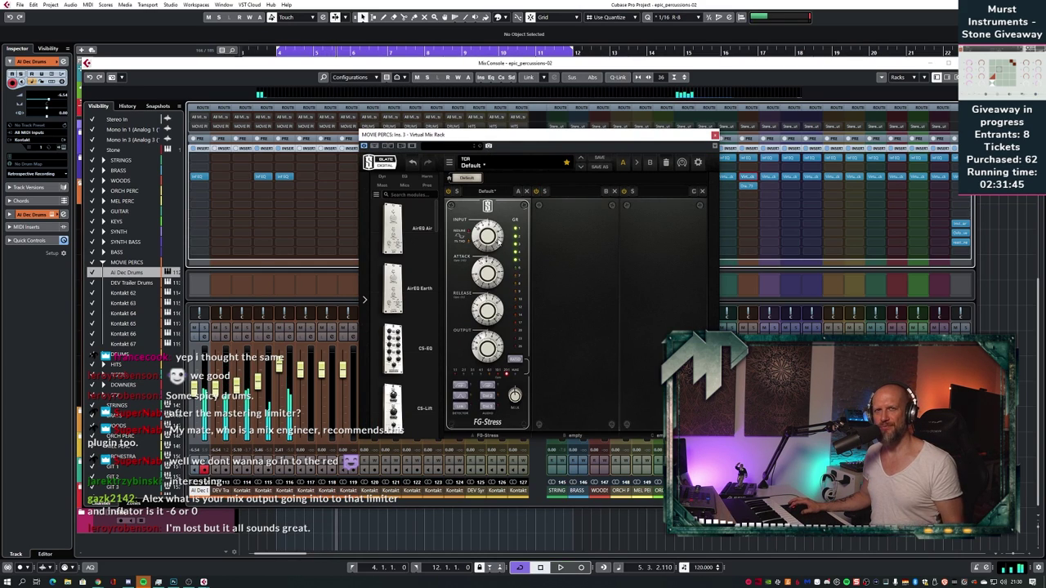
pyautogui.moveTo(499, 237); pyautogui.dragTo(496, 256)
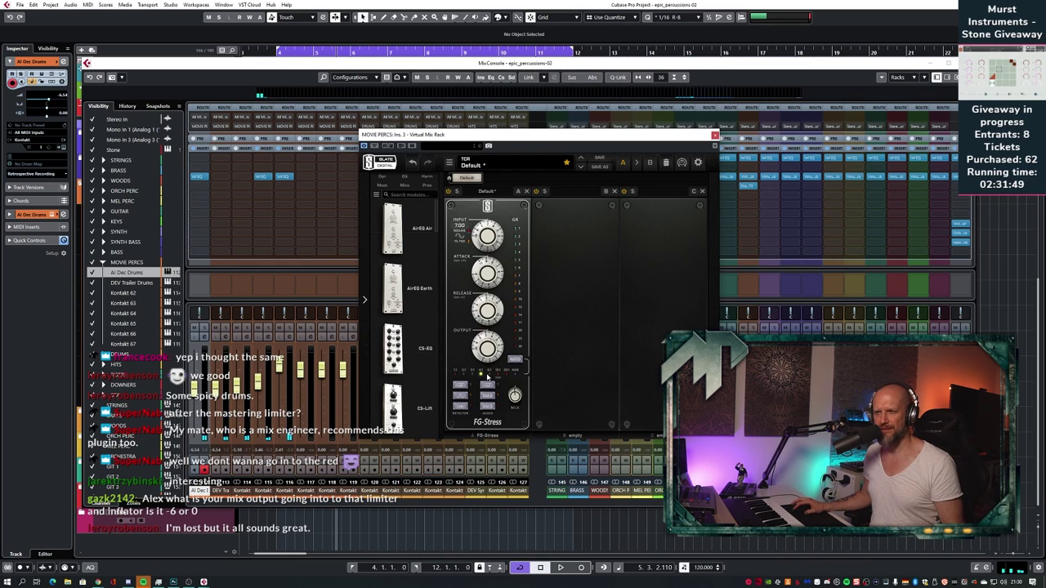
pyautogui.press('space')
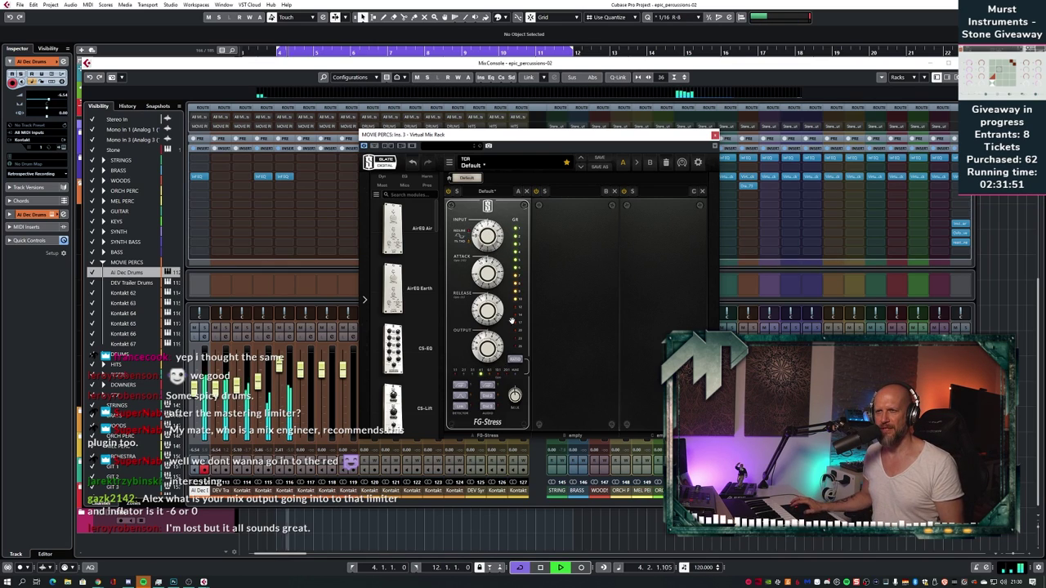
pyautogui.moveTo(491, 237); pyautogui.dragTo(490, 248)
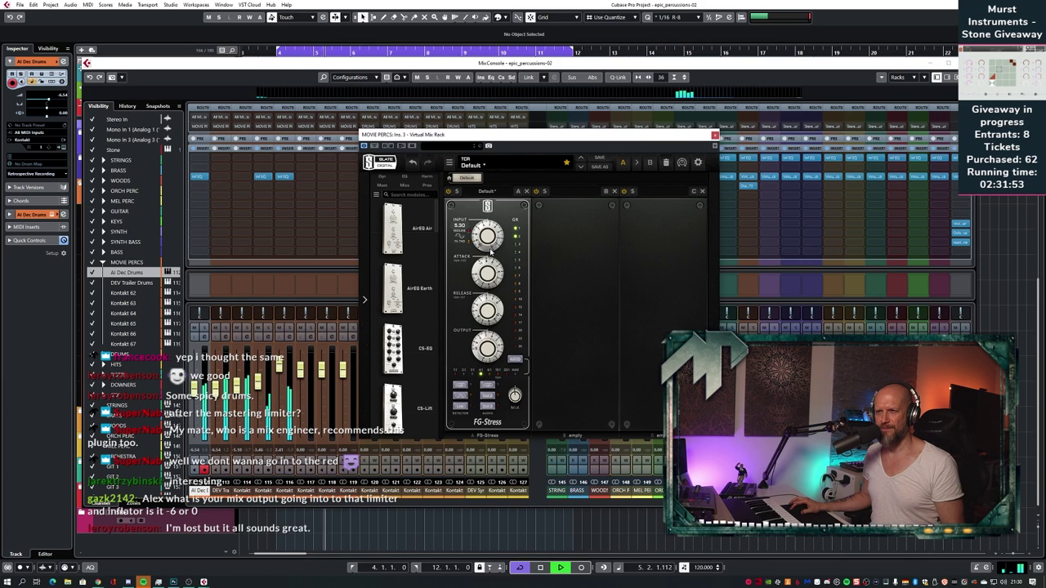
pyautogui.click(714, 136)
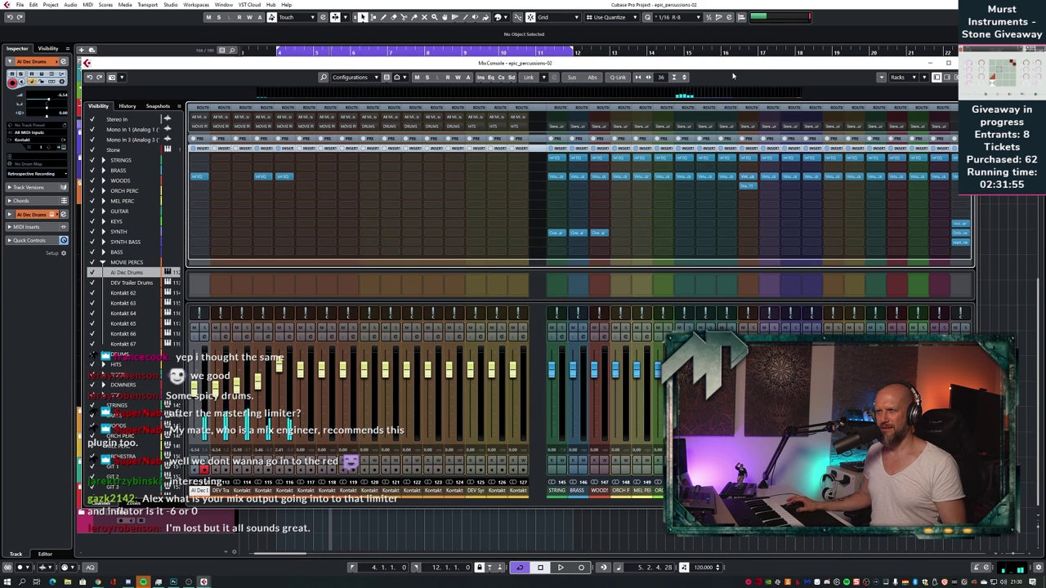
pyautogui.press('F3')
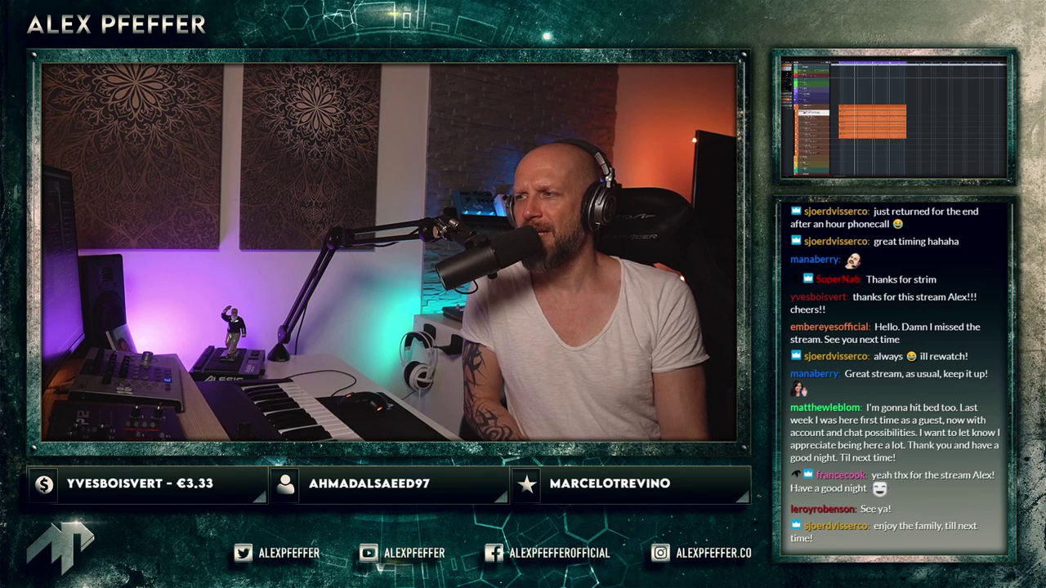